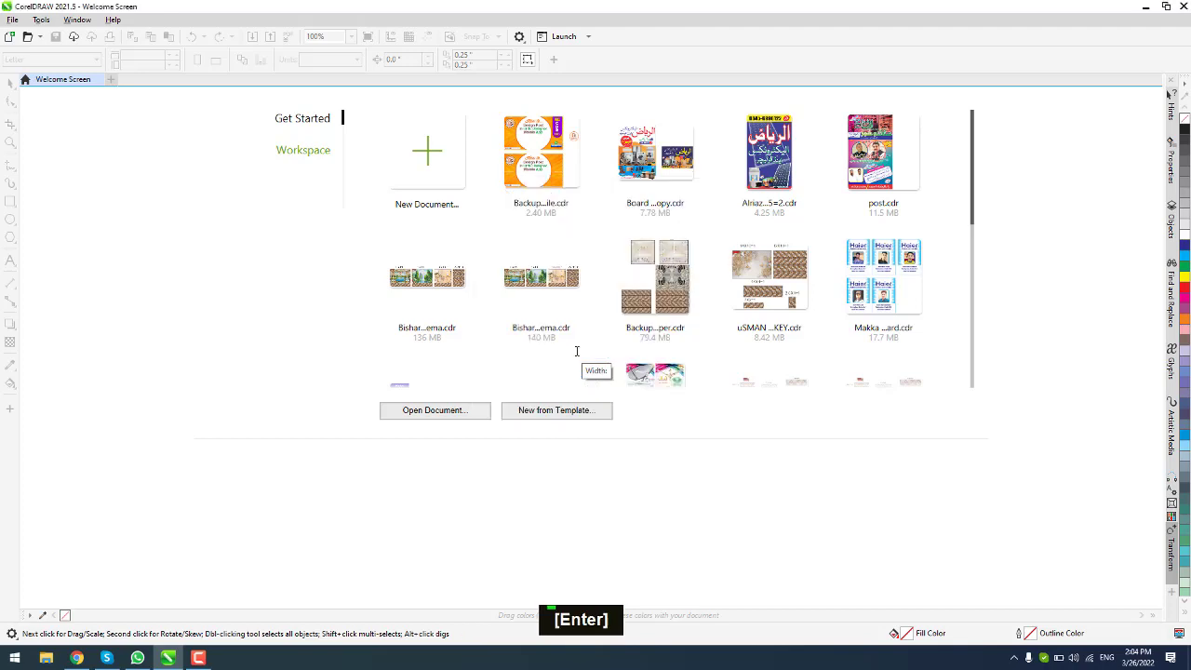
# Step: Add a page-sized frame rectangle, then paste the handwritten-card photo and move it toward the lower middle
pyautogui.doubleClick(11, 201)
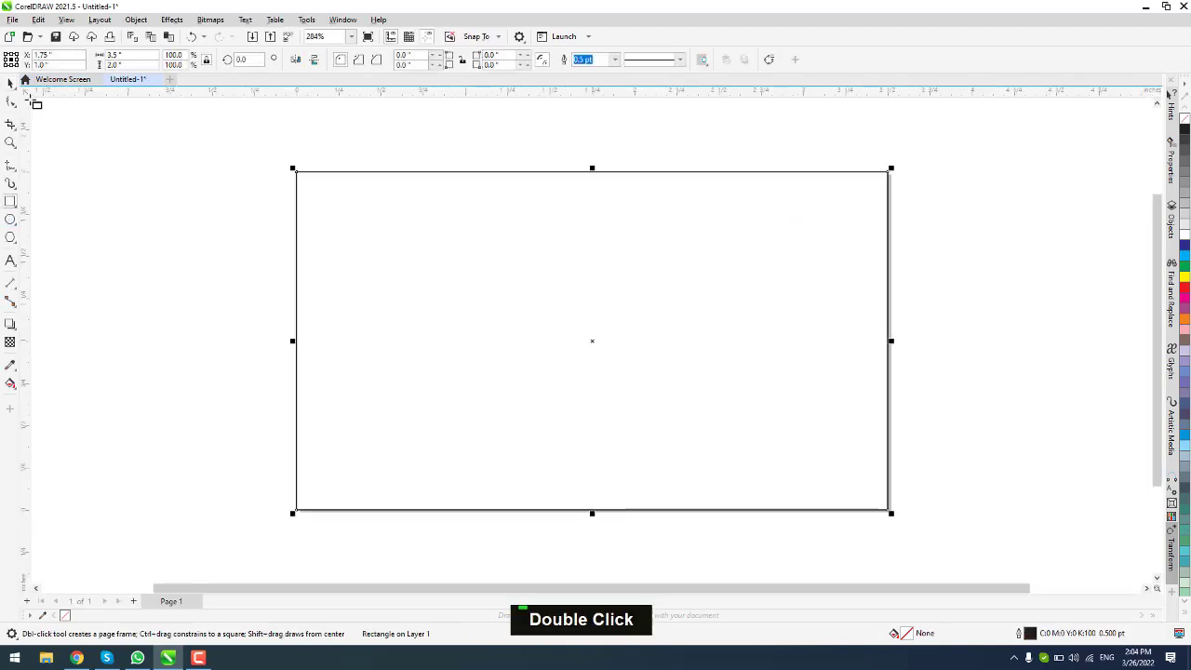
pyautogui.hotkey('ctrl', 'v')
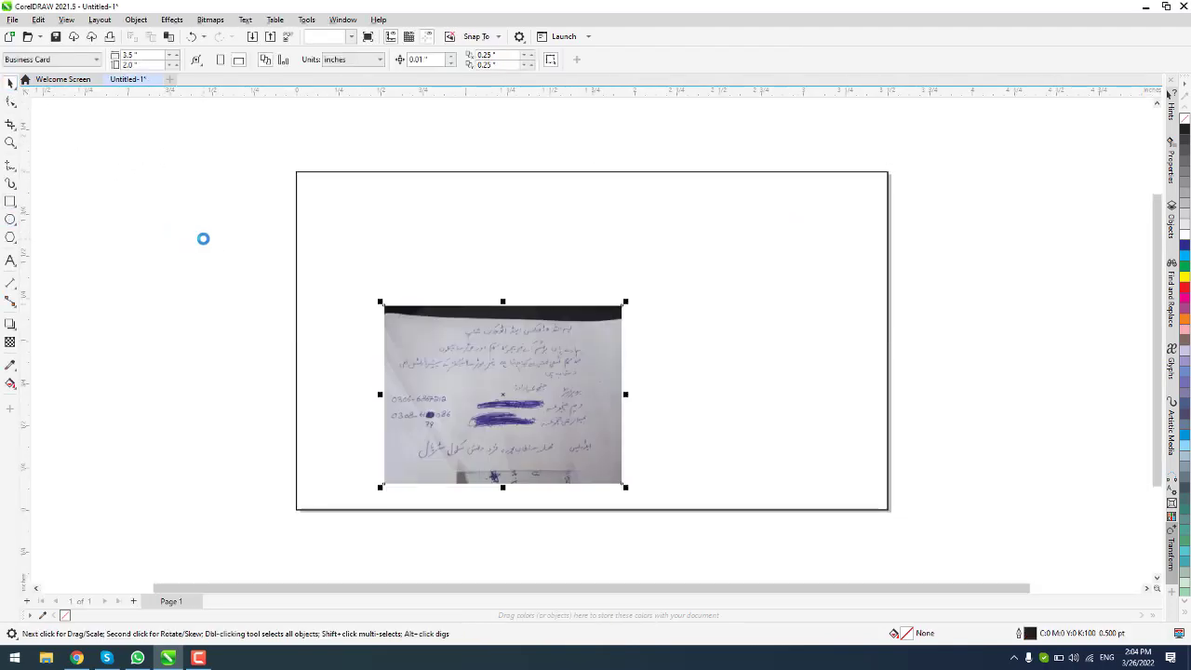
pyautogui.moveTo(508, 377); pyautogui.dragTo(621, 385)
# Step: Type the Urdu heading 'بسم الله' and 'ووڈورکس اینڈ آٹو ورکشاپ' beside the card
pyautogui.doubleClick(199, 260)
pyautogui.press('F8')
pyautogui.click(199, 261)
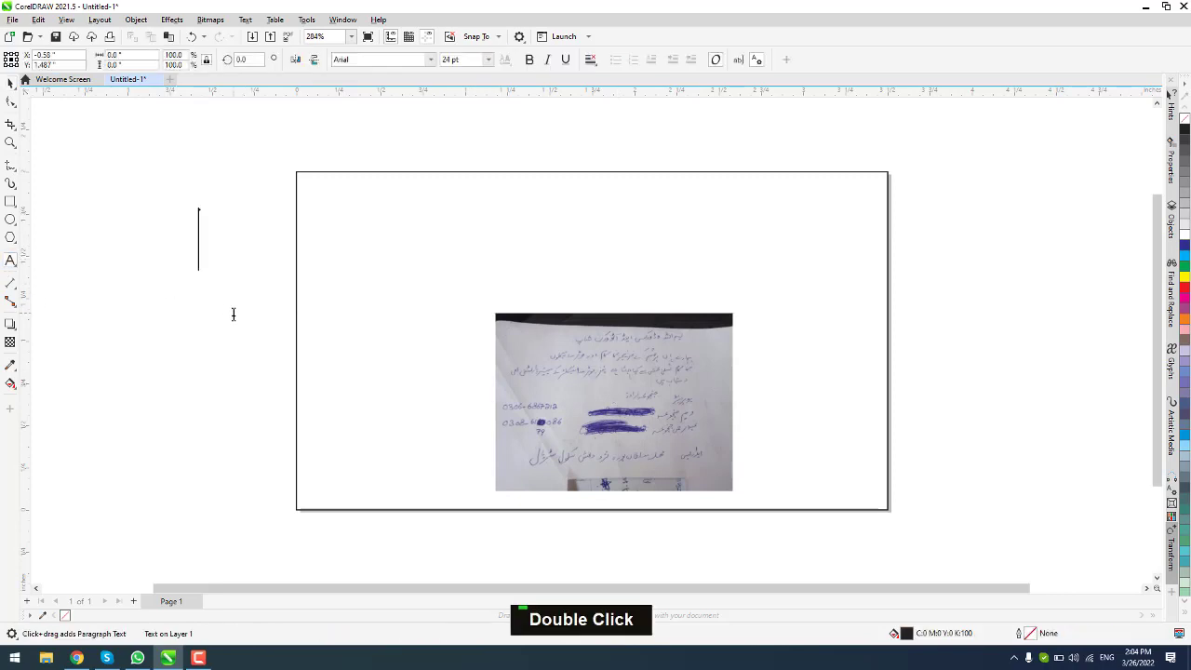
pyautogui.hotkey('alt', 'shift')
pyautogui.write('بسم الله')
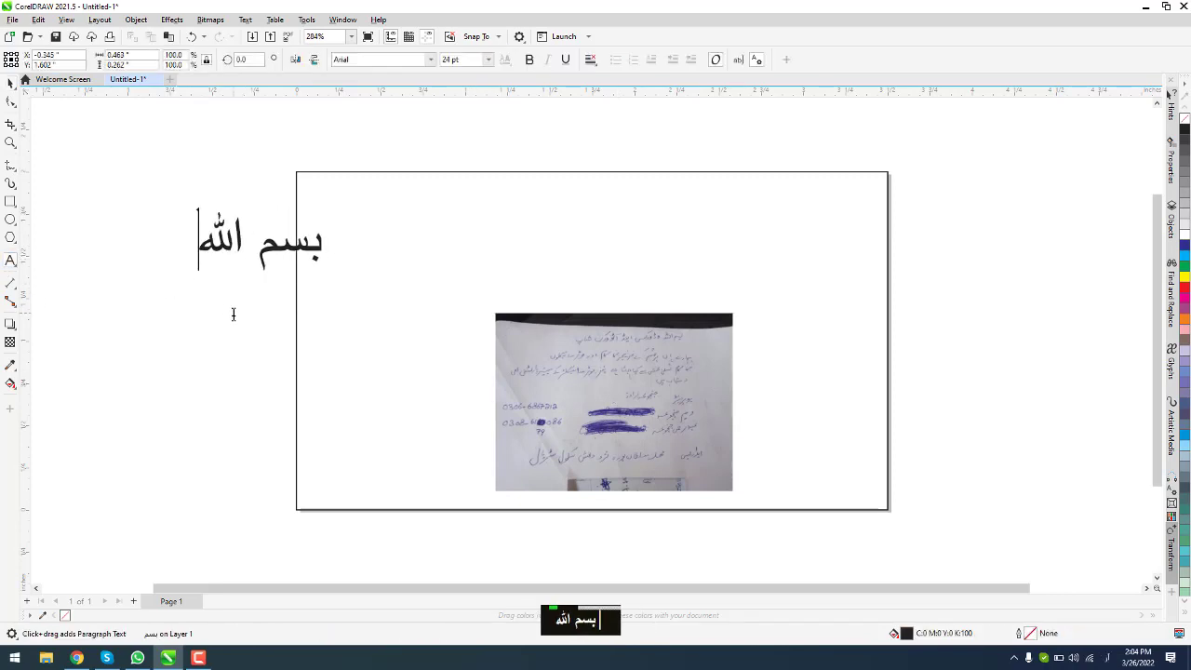
pyautogui.hotkey('alt', 'shift')
pyautogui.write('وو')
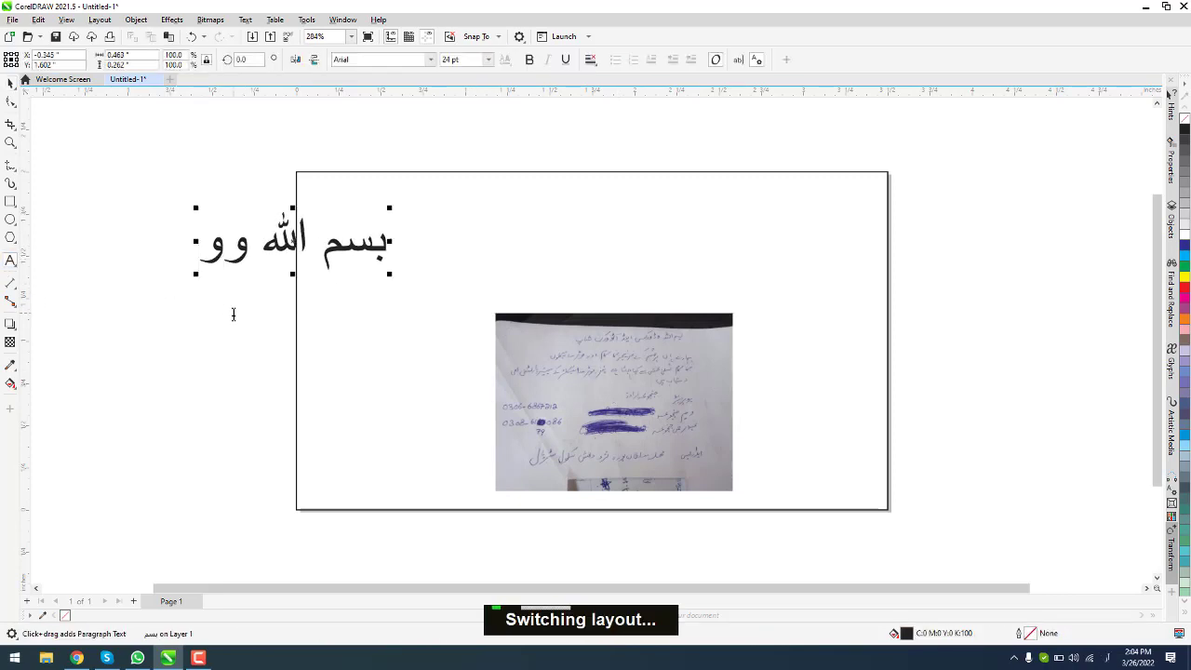
pyautogui.write('ڈورکس اینڈ')
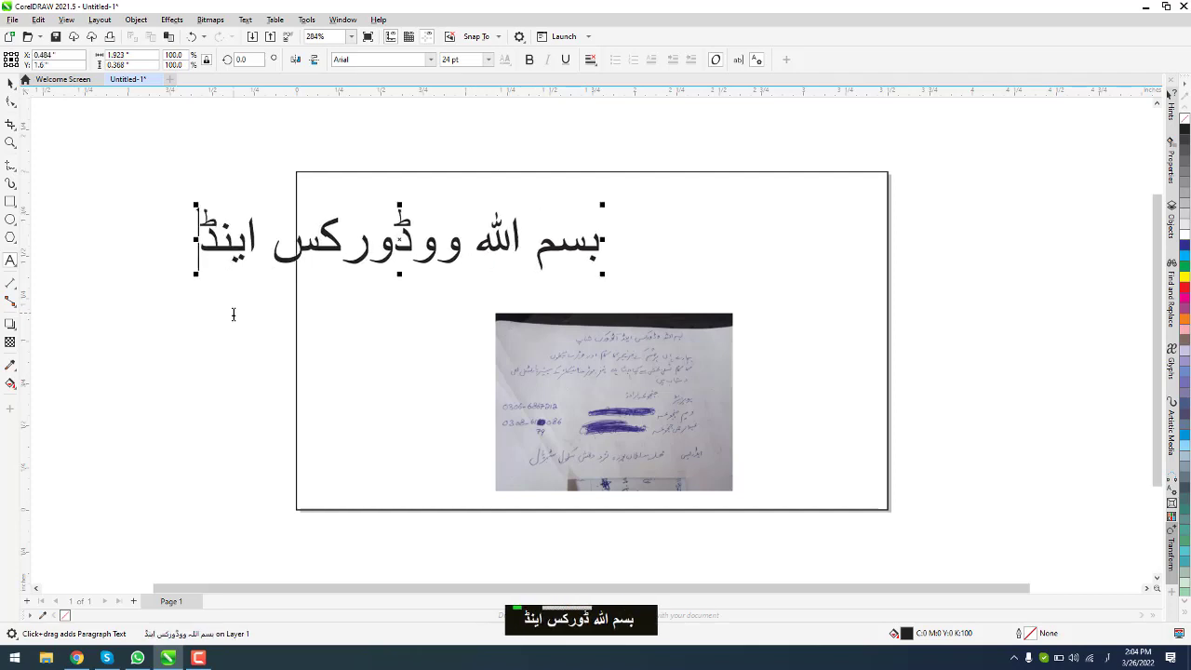
pyautogui.write(' آٹو ورکشاپ')
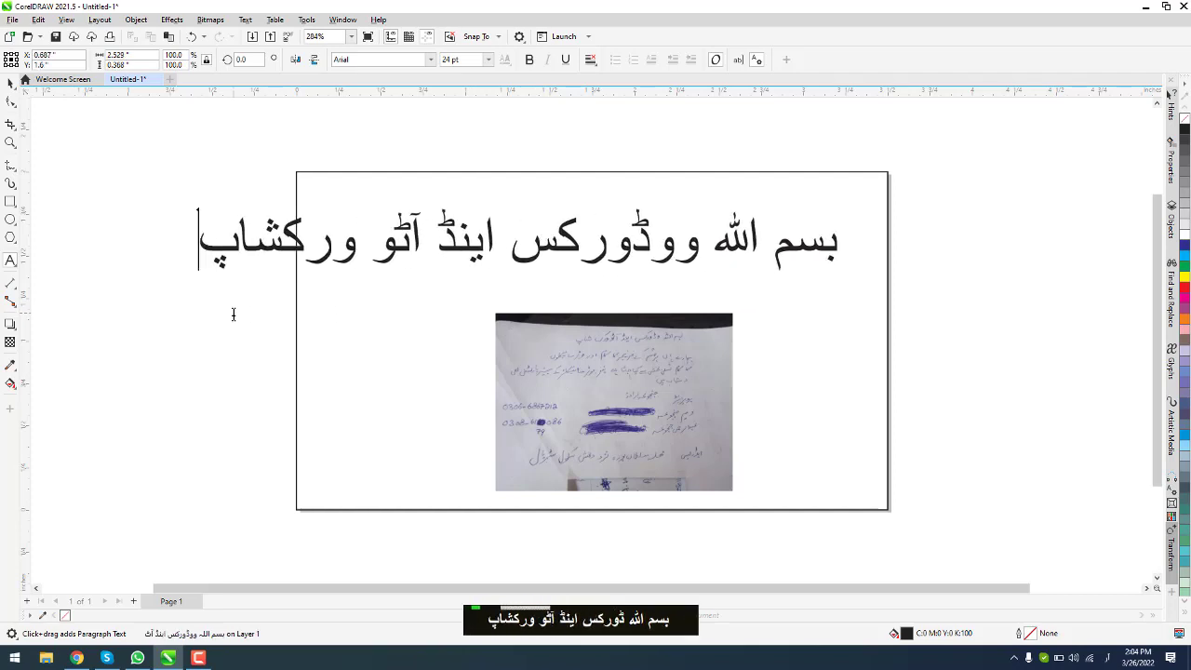
# Step: Apply the Aslam font to the heading, shrink it to about 70% and place it near the card's top
pyautogui.click(11, 86)
pyautogui.click(429, 60)
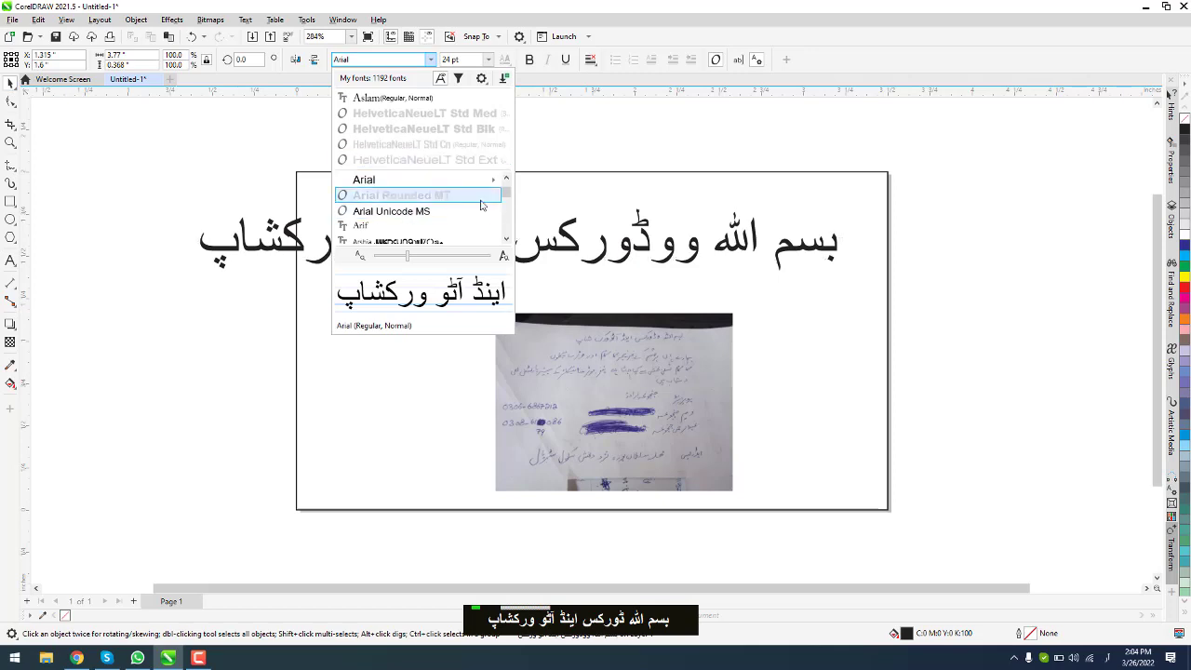
pyautogui.click(407, 98)
pyautogui.moveTo(560, 249); pyautogui.dragTo(588, 144)
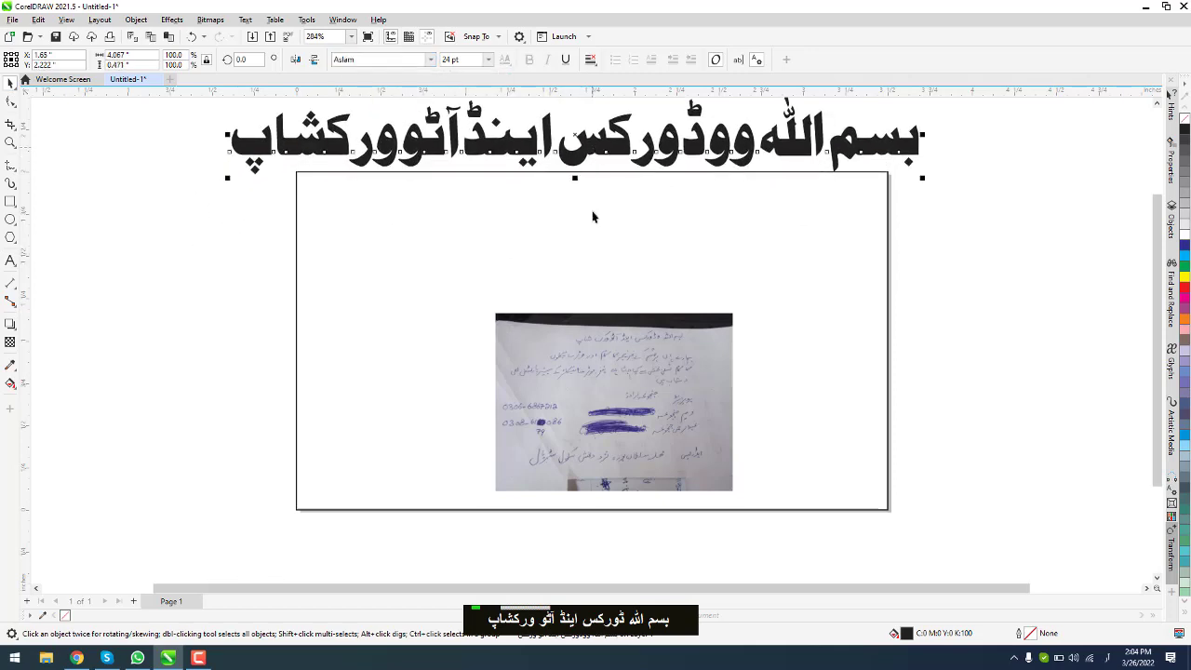
pyautogui.moveTo(923, 180); pyautogui.dragTo(687, 131)
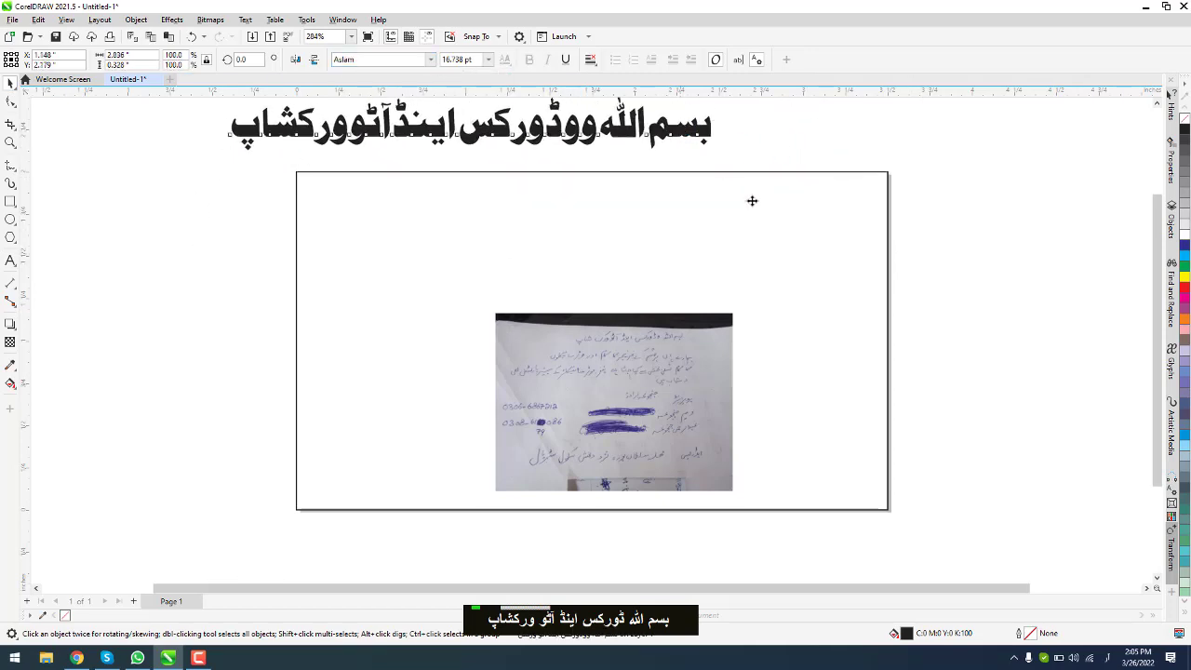
pyautogui.moveTo(752, 201); pyautogui.dragTo(805, 256)
# Step: Select the card's frame rectangle and choose the Contour tool
pyautogui.click(886, 192)
pyautogui.click(14, 328)
pyautogui.click(54, 335)
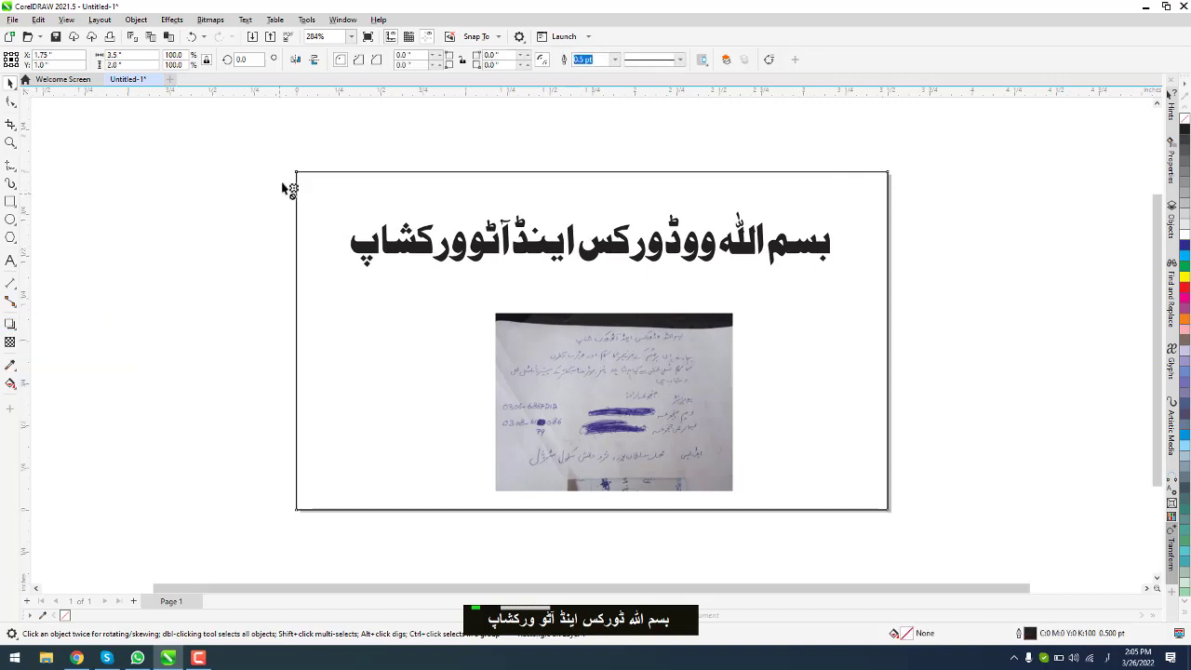
# Step: Apply a 0.125-inch inside contour to the card frame and lock the frame
pyautogui.moveTo(283, 183); pyautogui.dragTo(316, 193)
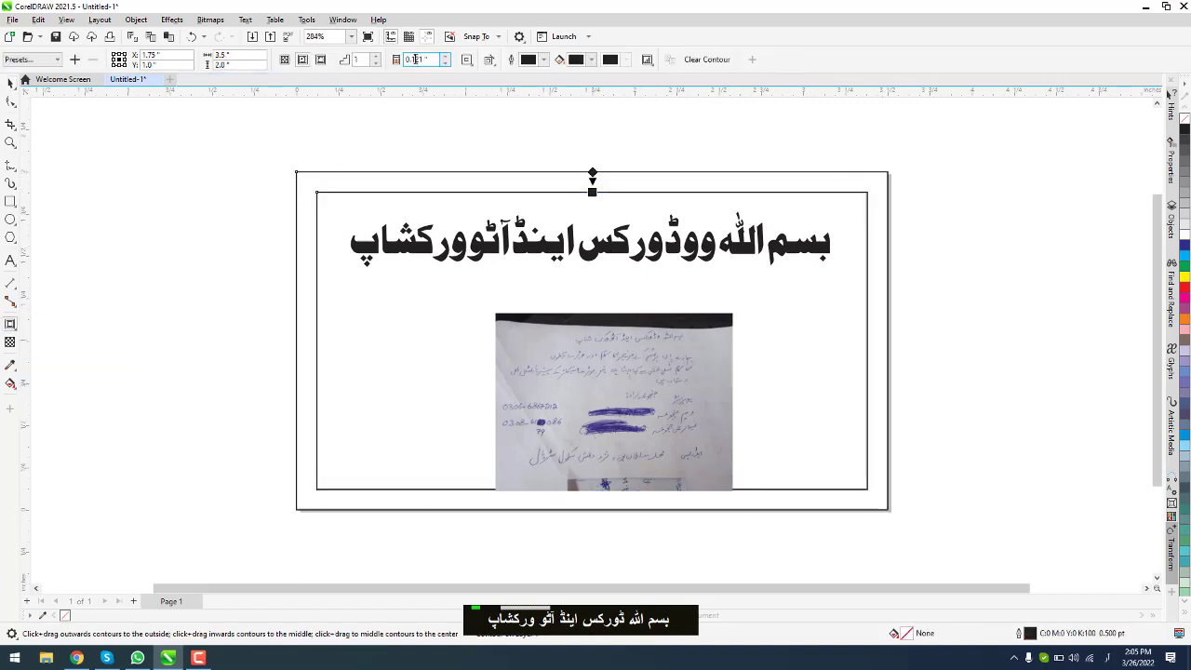
pyautogui.write('25')
pyautogui.press('Return')
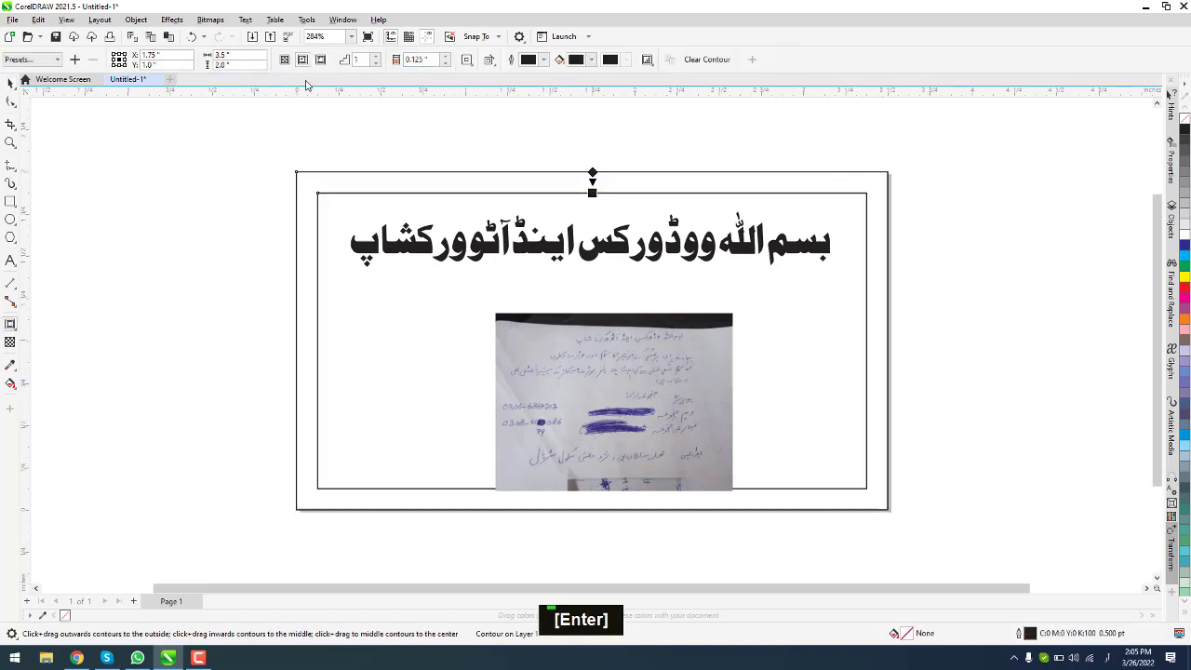
pyautogui.click(10, 84)
pyautogui.rightClick(345, 172)
pyautogui.click(380, 306)
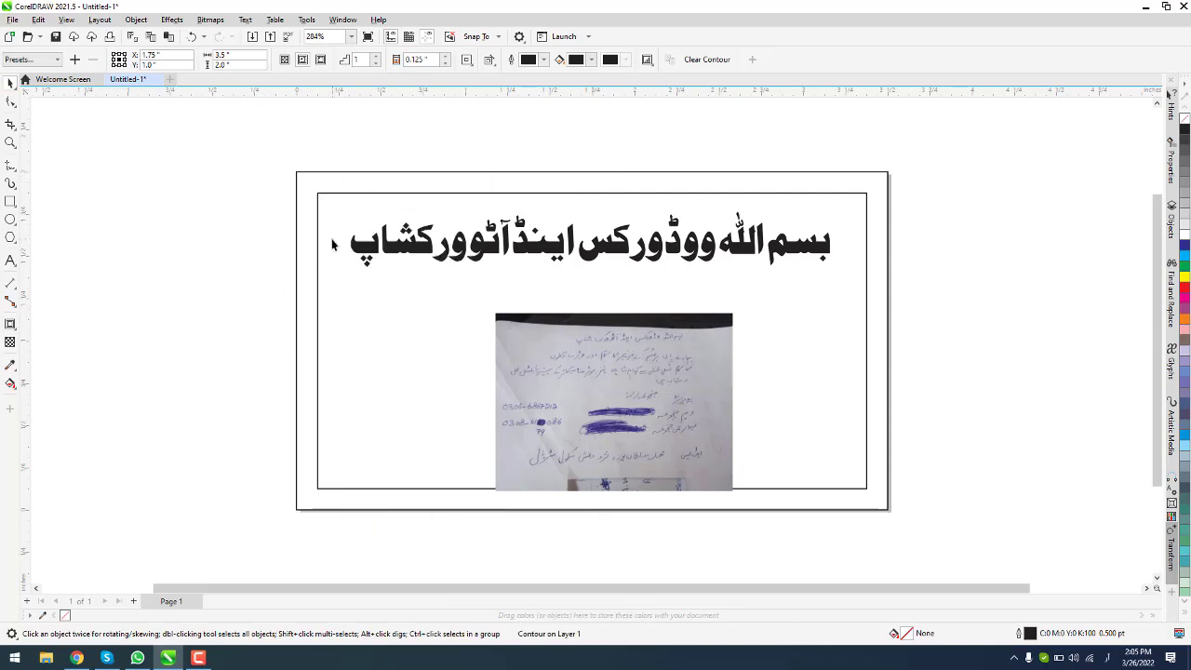
# Step: Break the contour apart with Ctrl+K into its own inner rectangle
pyautogui.click(296, 226)
pyautogui.hotkey('ctrl', 'Return')
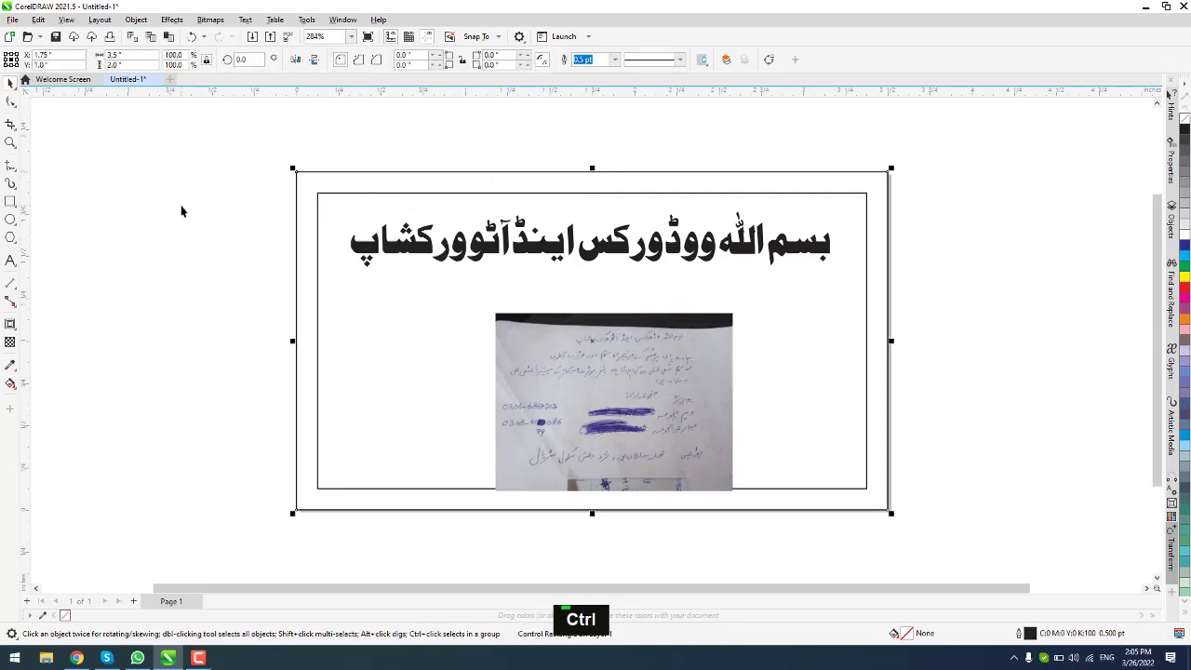
pyautogui.click(181, 212)
pyautogui.click(322, 194)
pyautogui.hotkey('ctrl', 'k')
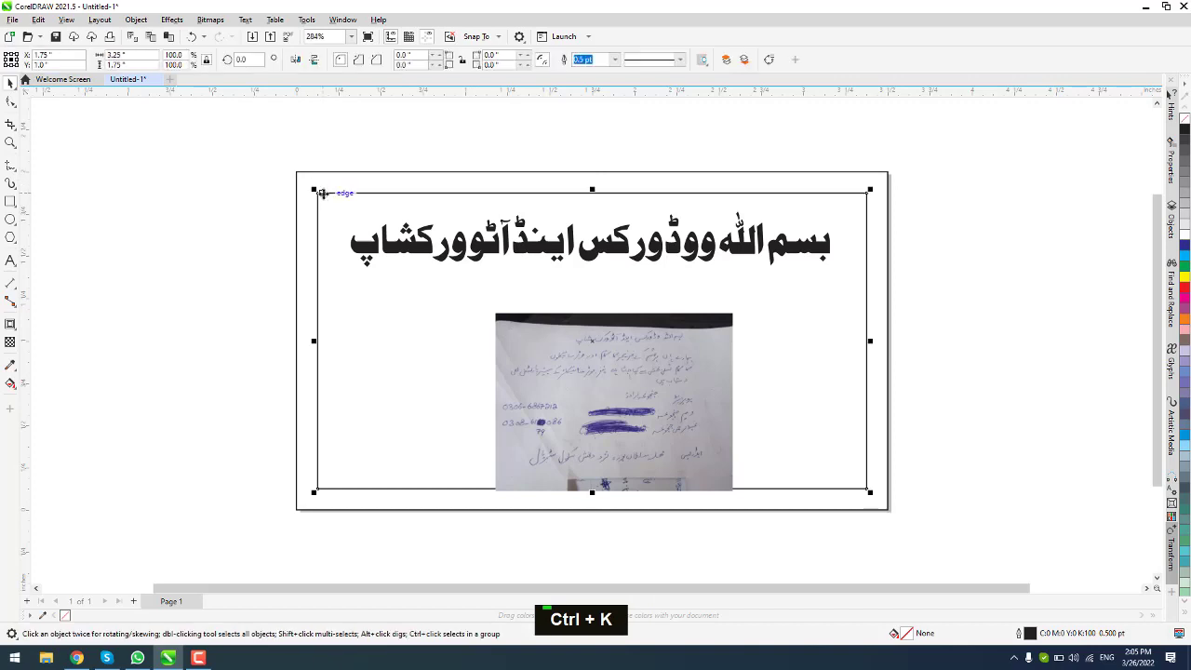
# Step: Place guidelines on the inner rectangle's top and right edges, then delete the inner rectangle
pyautogui.moveTo(363, 91); pyautogui.dragTo(413, 487)
pyautogui.click(375, 199)
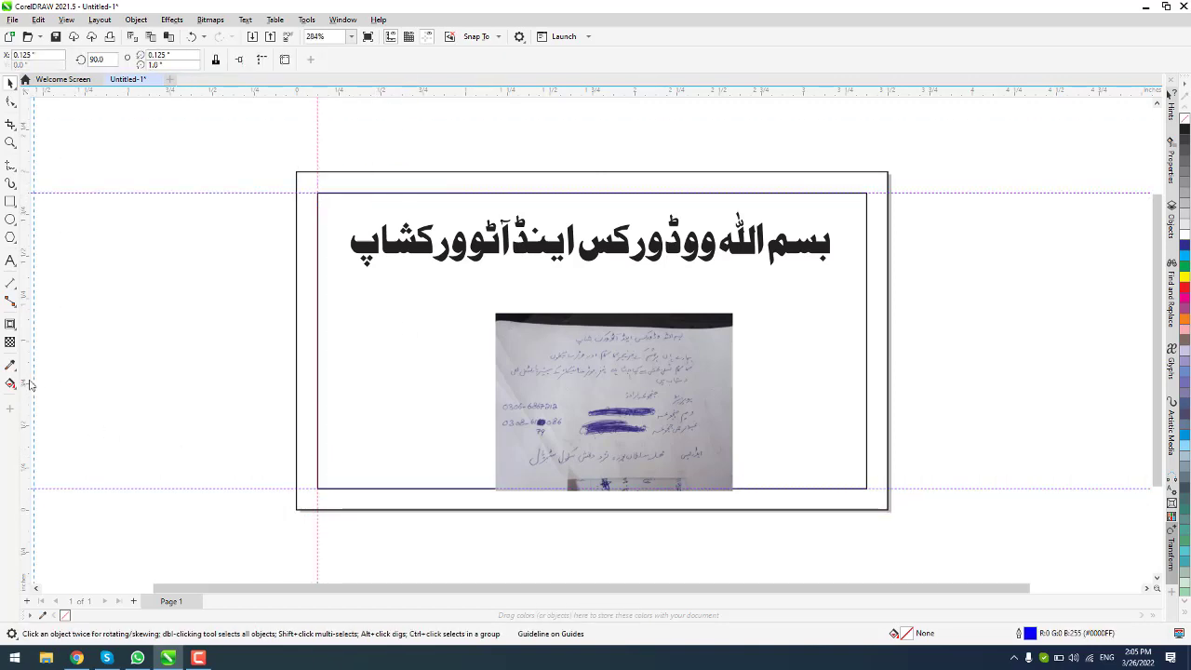
pyautogui.moveTo(874, 500); pyautogui.dragTo(867, 500)
pyautogui.click(813, 389)
pyautogui.press('Delete')
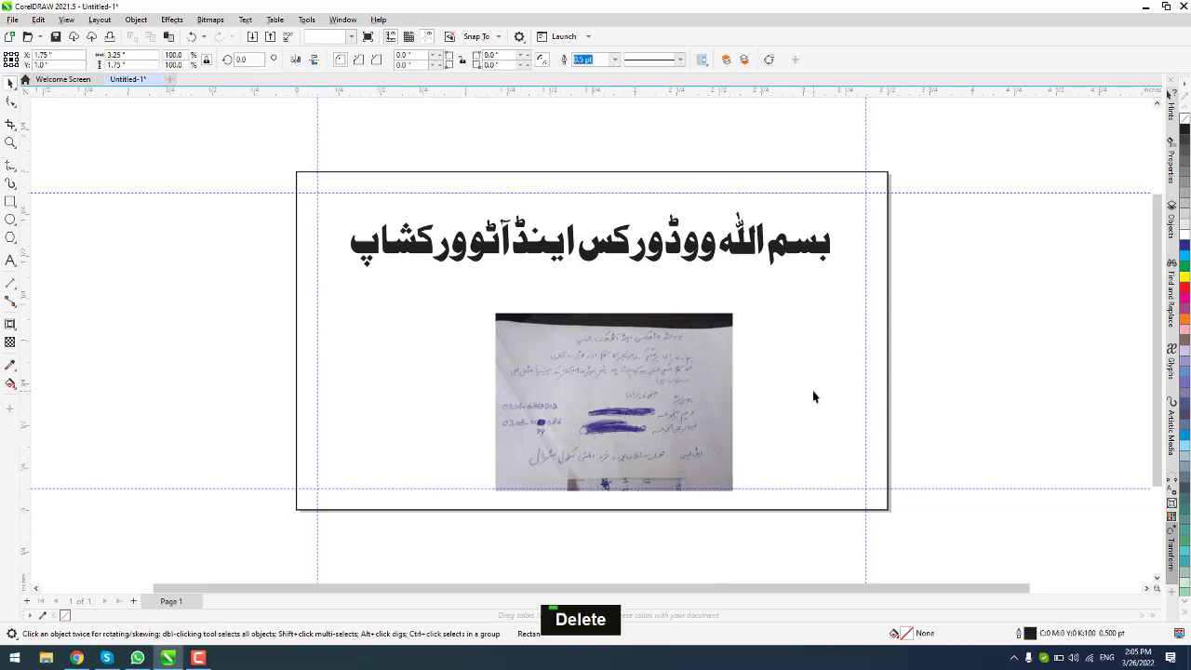
pyautogui.scroll(2, 667, 301)
# Step: Start the Urdu line 'ہمارے ہاں ہر قسم' at 10 pt and move it under the heading
pyautogui.doubleClick(397, 406)
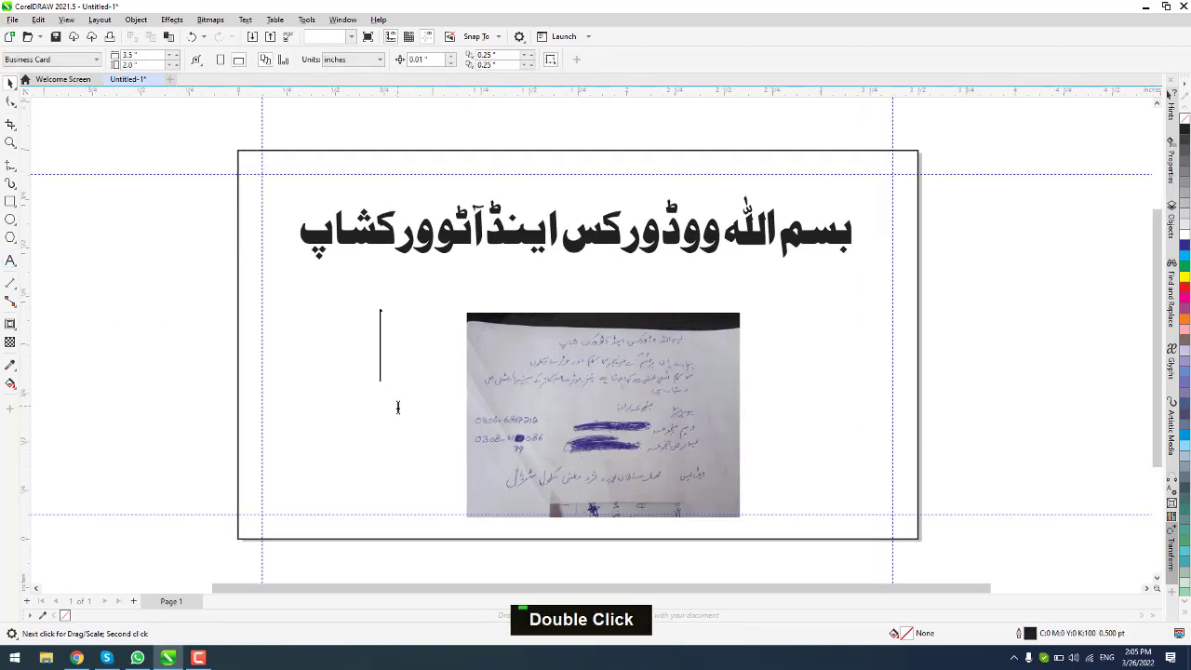
pyautogui.write('ہمارے ہا')
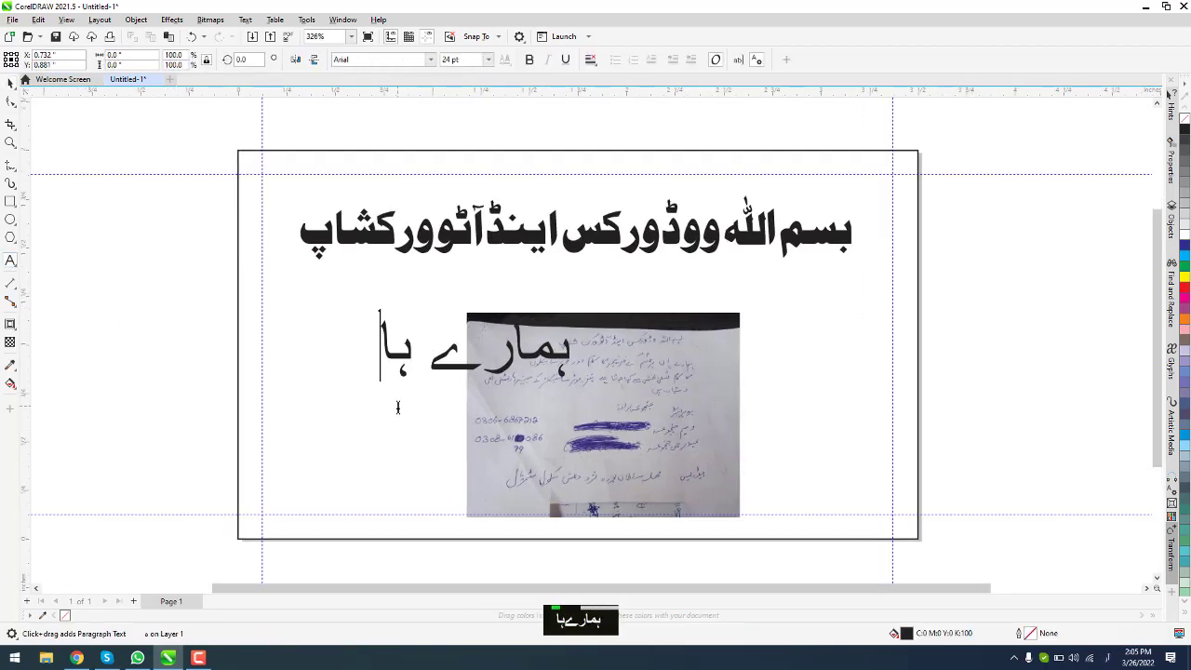
pyautogui.write('ں ہر قسم')
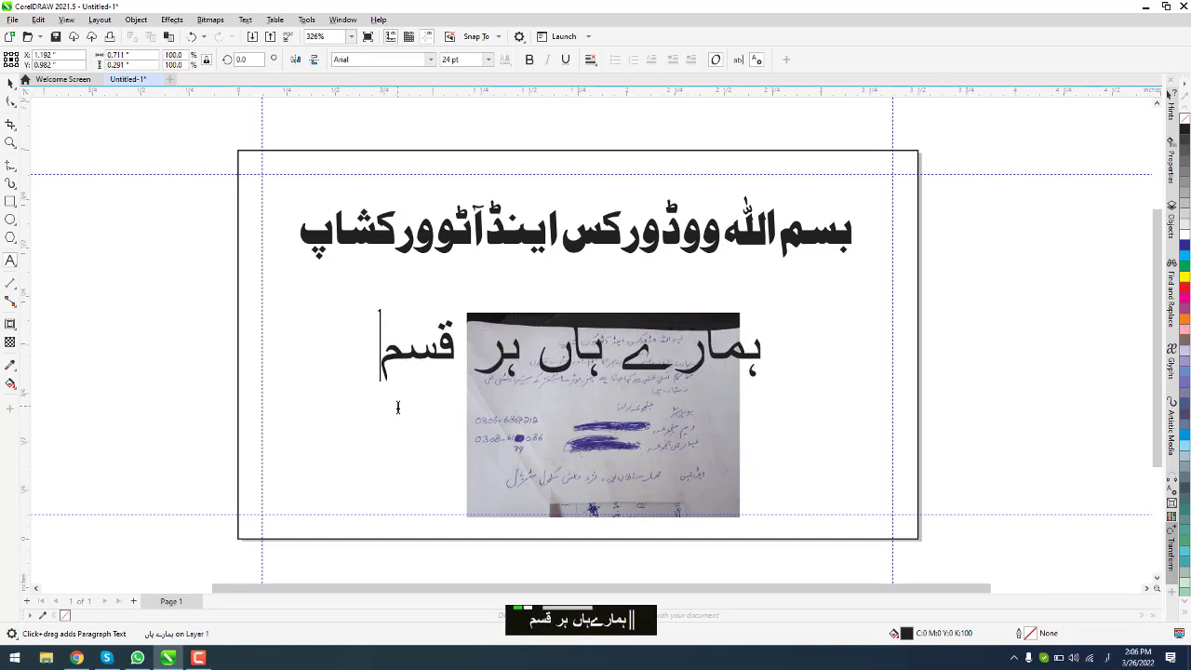
pyautogui.hotkey('ctrl', 'a')
pyautogui.click(488, 59)
pyautogui.click(453, 148)
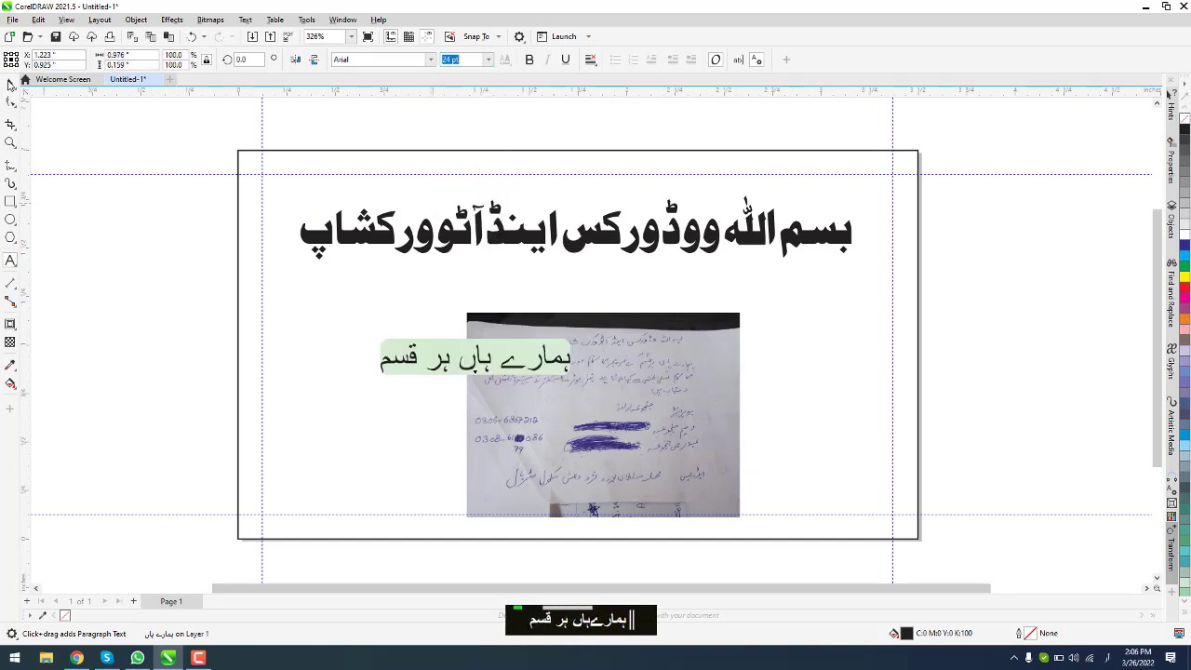
pyautogui.click(11, 85)
pyautogui.moveTo(499, 353); pyautogui.dragTo(771, 274)
pyautogui.scroll(1, 774, 260)
pyautogui.click(488, 59)
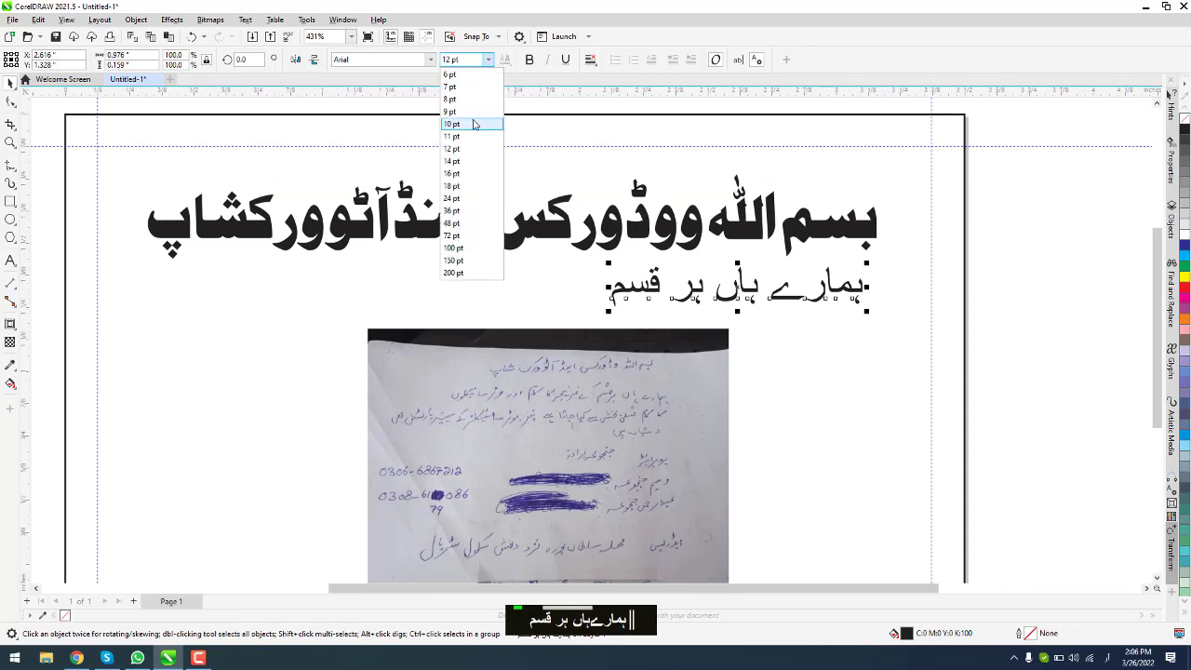
pyautogui.click(474, 121)
# Step: Finish the line on furniture and motorcycle repair, and add a second line about available spare parts
pyautogui.doubleClick(617, 305)
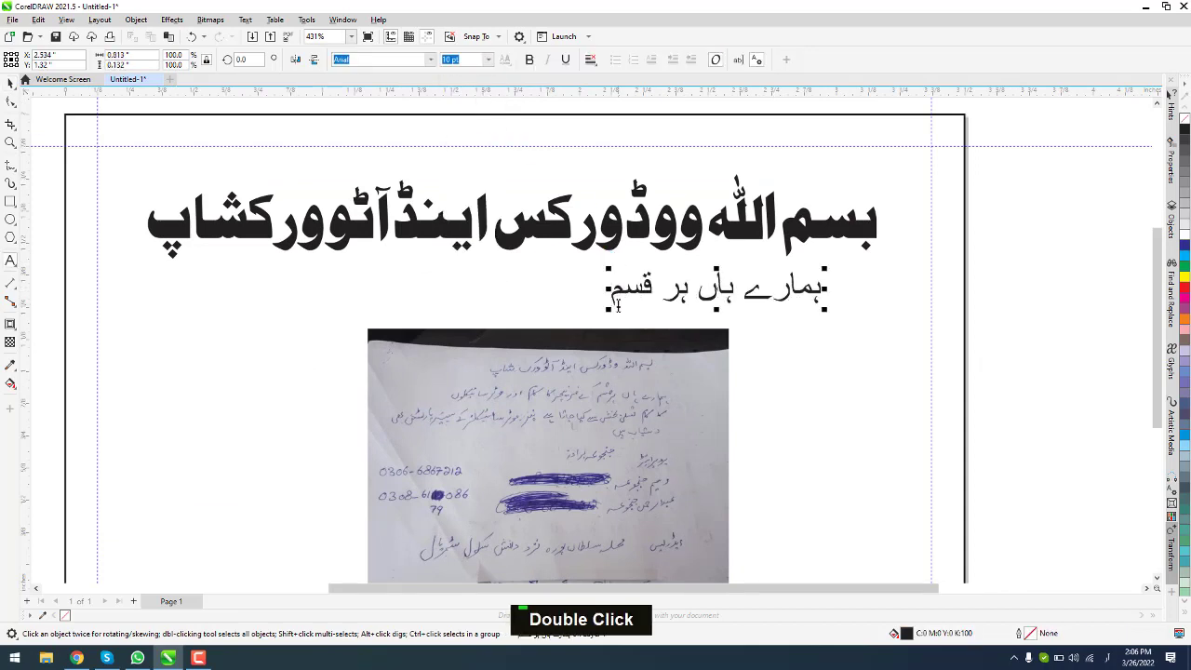
pyautogui.write('کے فرنیچر')
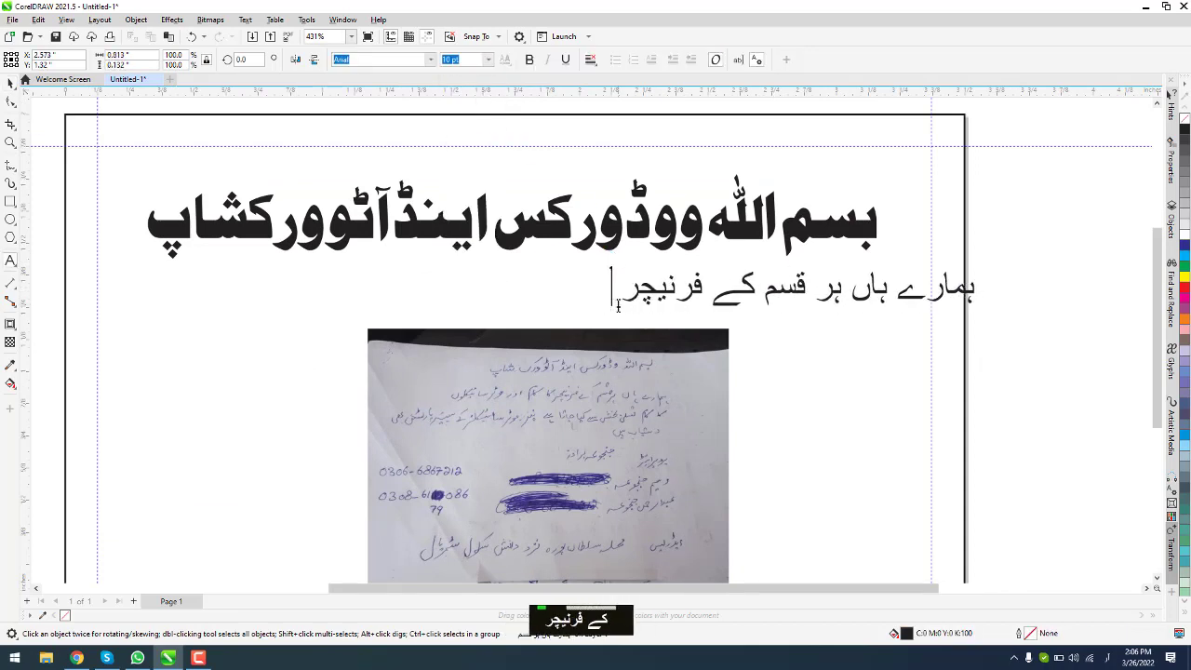
pyautogui.write(' جا')
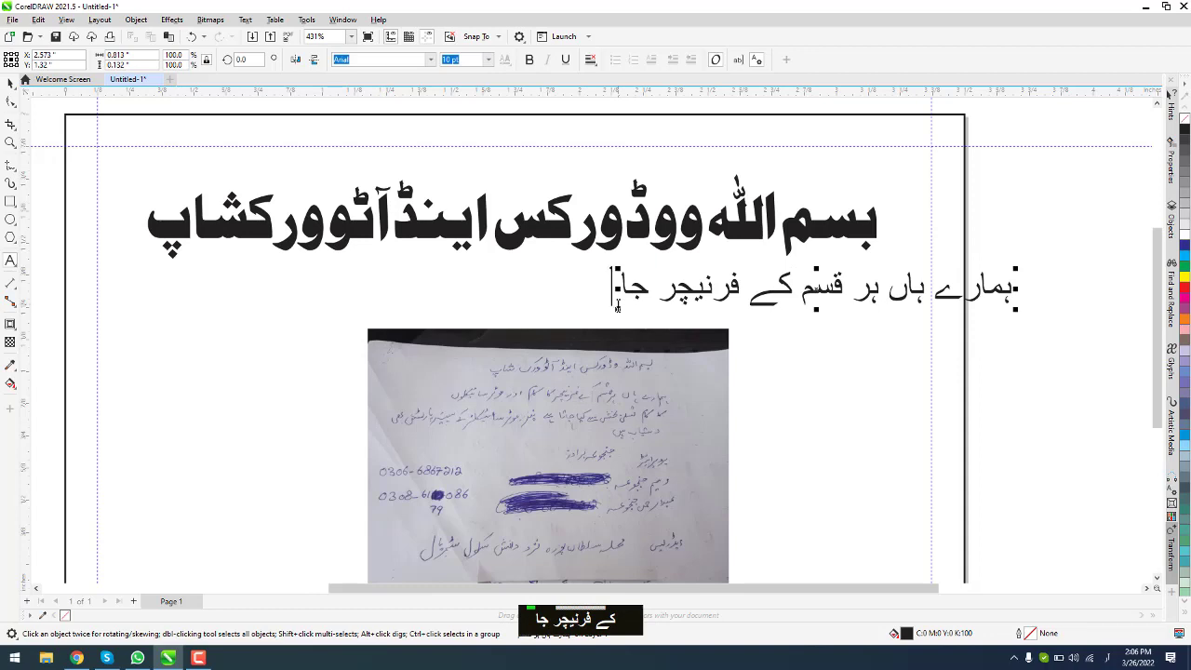
pyautogui.press('BackSpace')
pyautogui.press('BackSpace')
pyautogui.write('کا کاکم')
pyautogui.press('BackSpace')
pyautogui.press('BackSpace')
pyautogui.press('BackSpace')
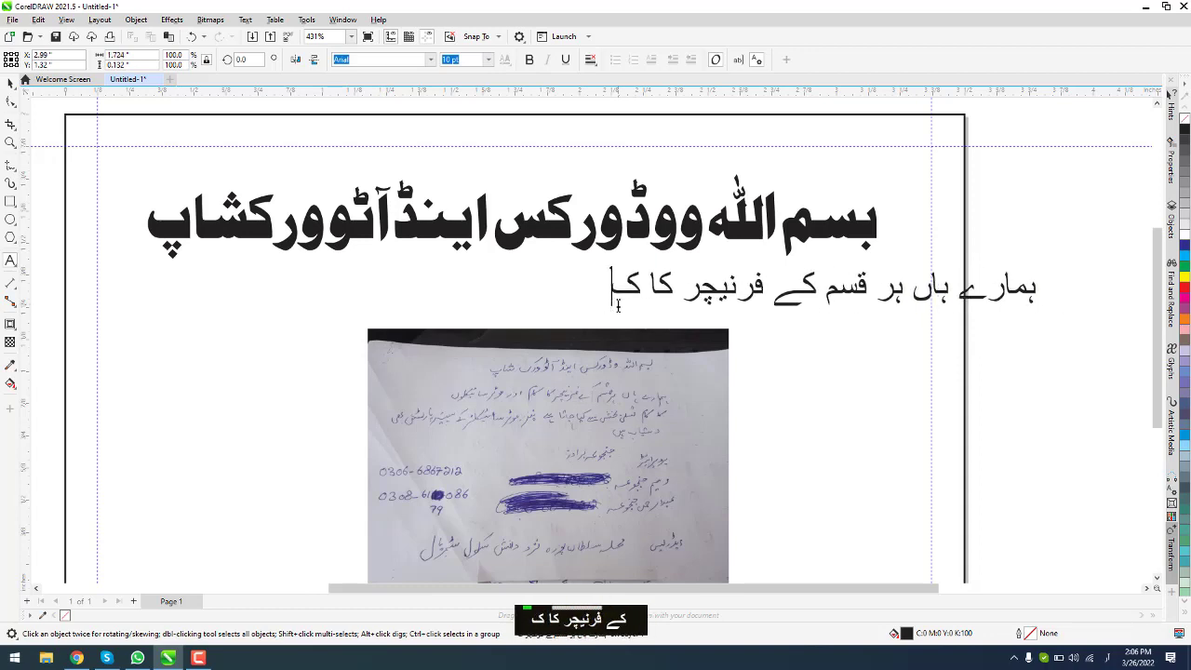
pyautogui.write('،')
pyautogui.press('BackSpace')
pyautogui.write('ام')
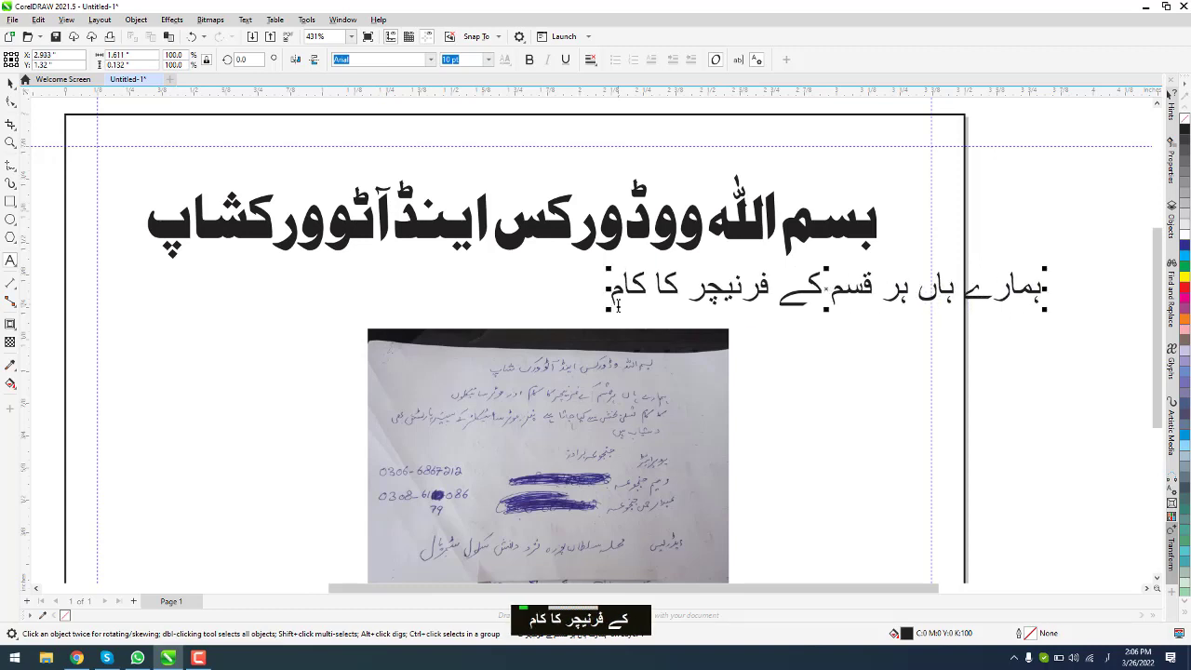
pyautogui.write(' اور موٹر سائکلو')
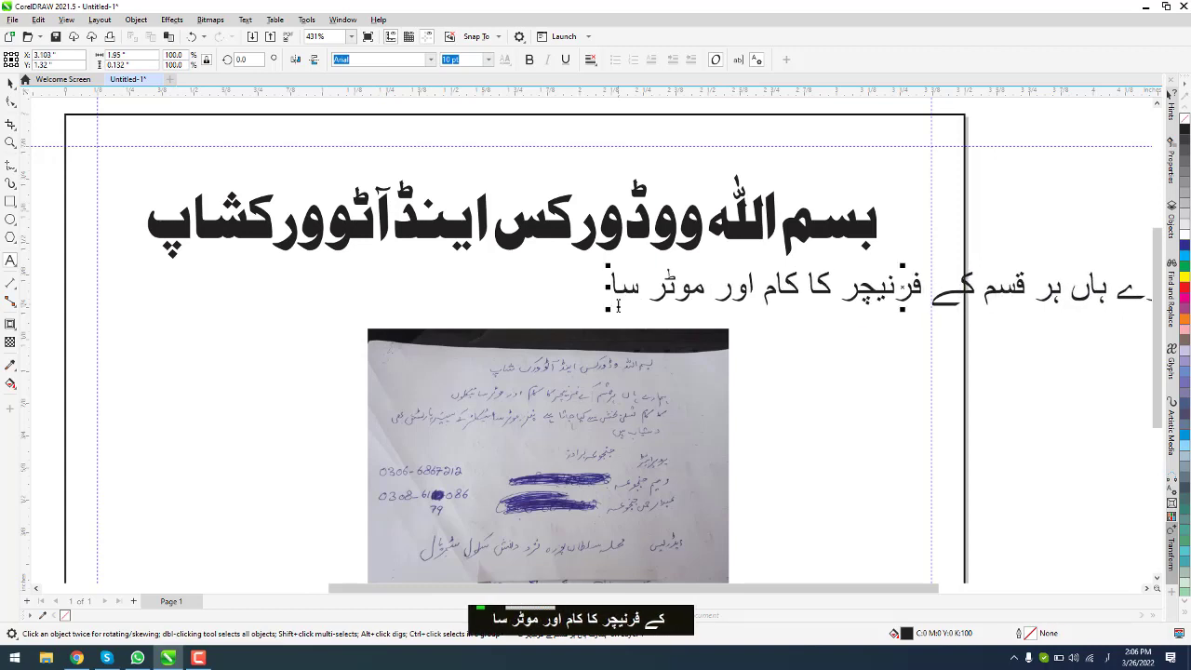
pyautogui.press('BackSpace')
pyautogui.press('BackSpace')
pyautogui.press('BackSpace')
pyautogui.write('یکلو')
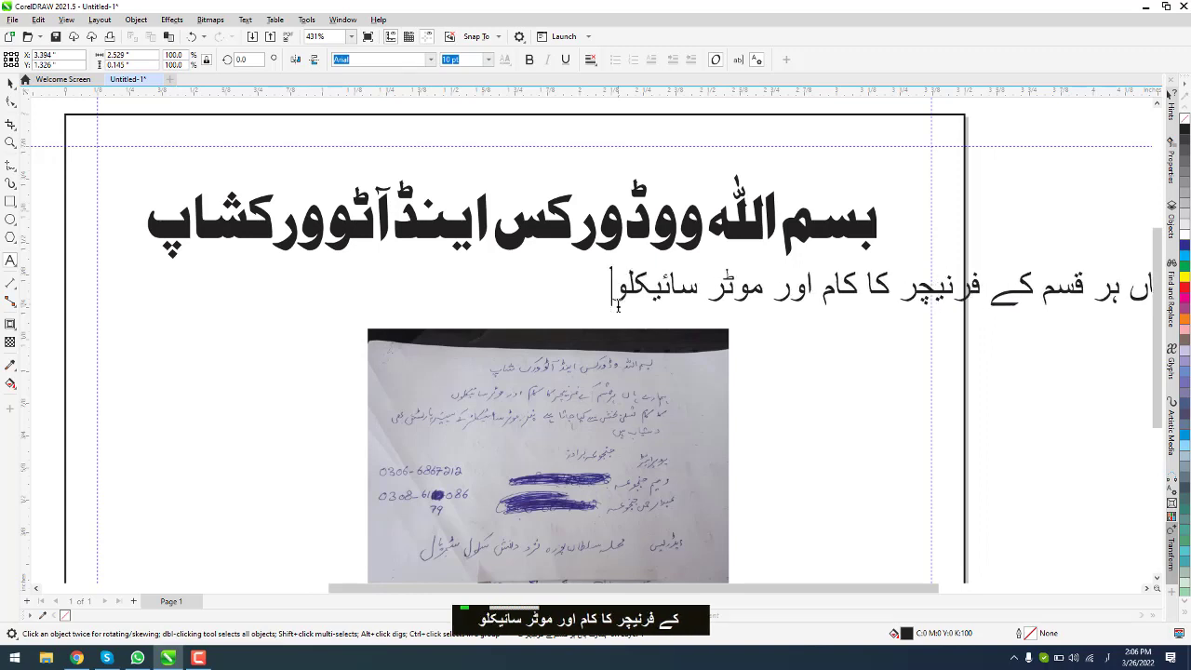
pyautogui.write('ں کا کا')
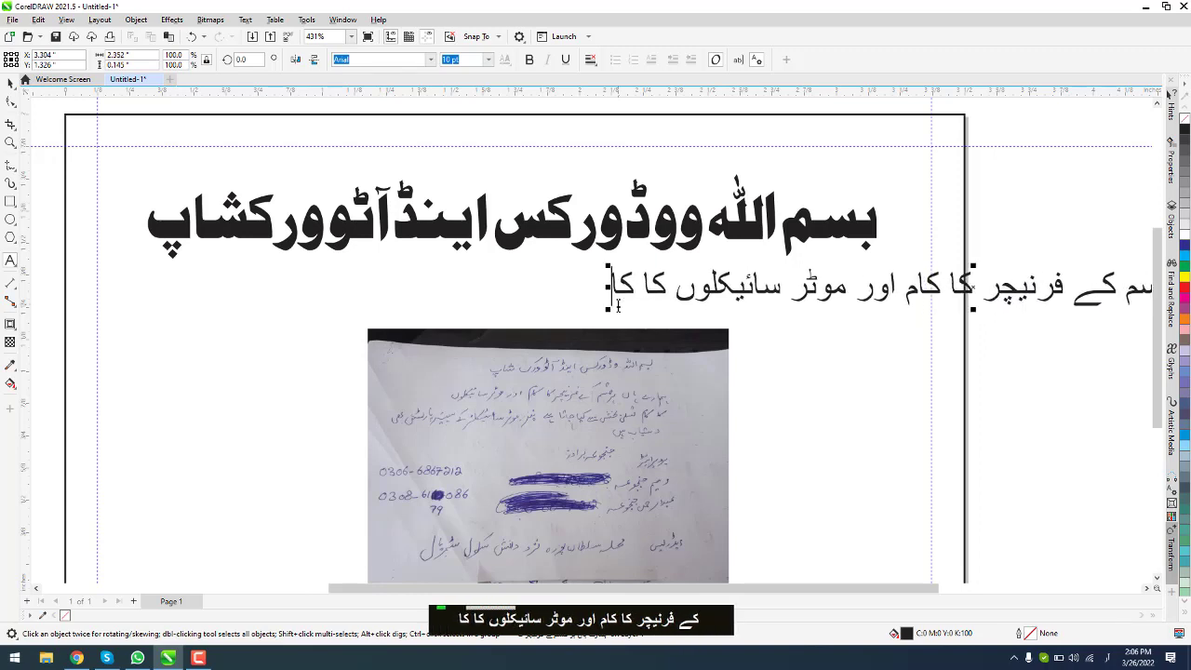
pyautogui.write('م تسلی بخش')
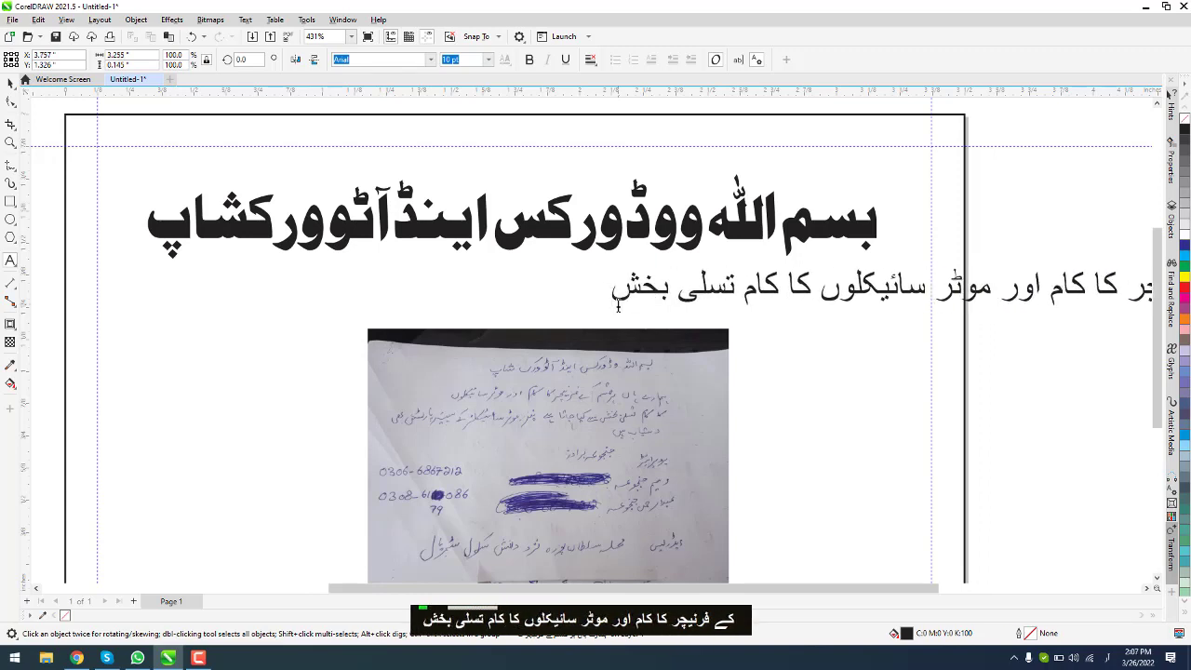
pyautogui.write(' کیا جاتا ہے')
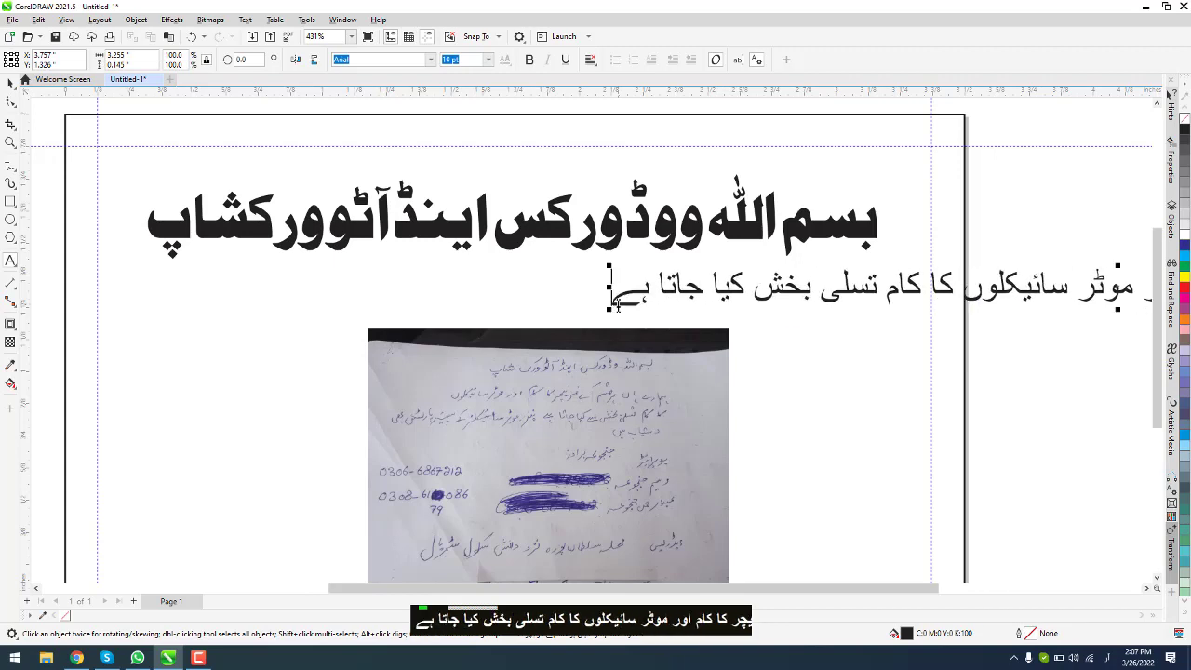
pyautogui.press('Return')
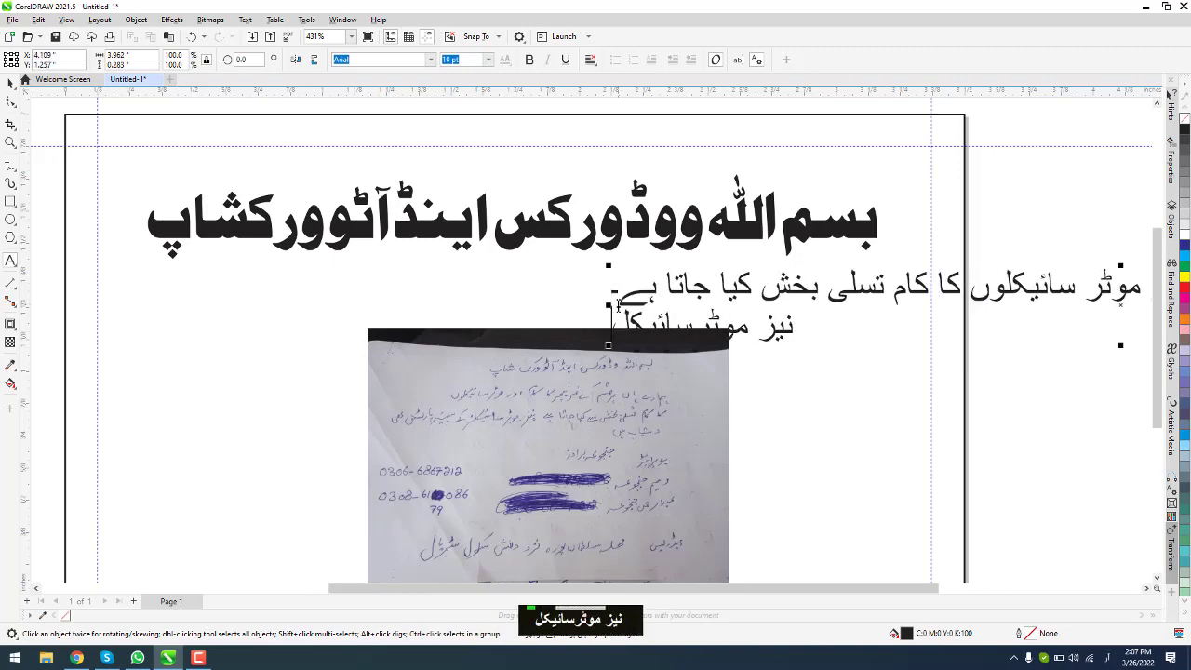
pyautogui.write('نیز موٹرسائیکلز کے سپئر')
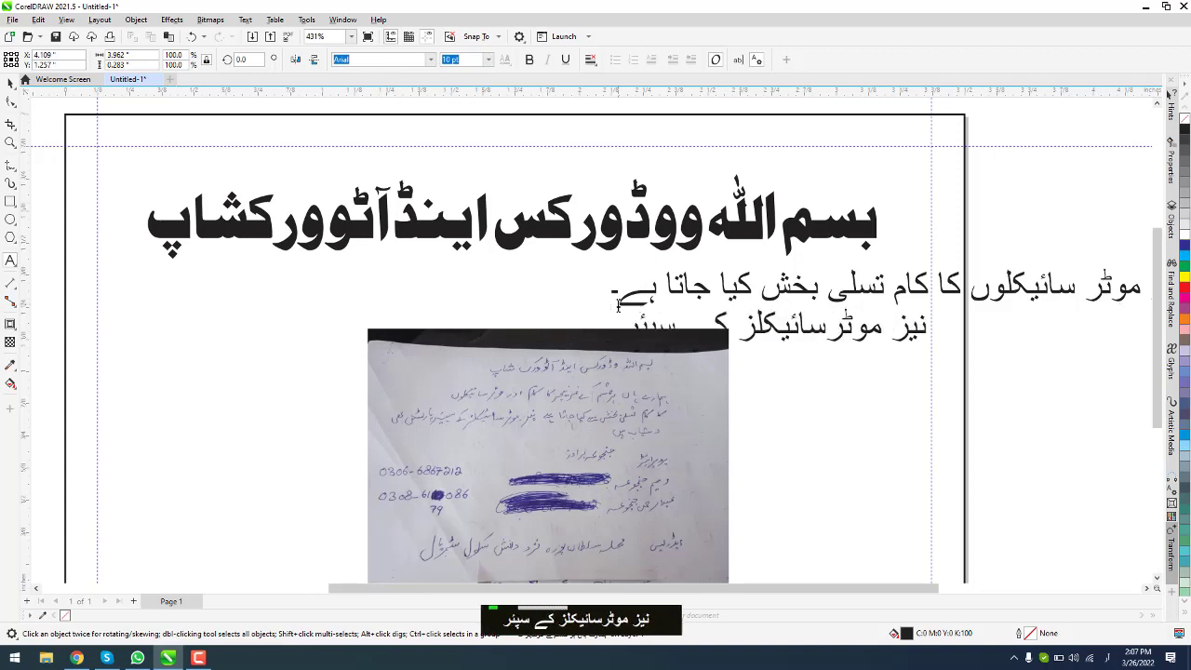
pyautogui.write(' پارٹس بھی دس')
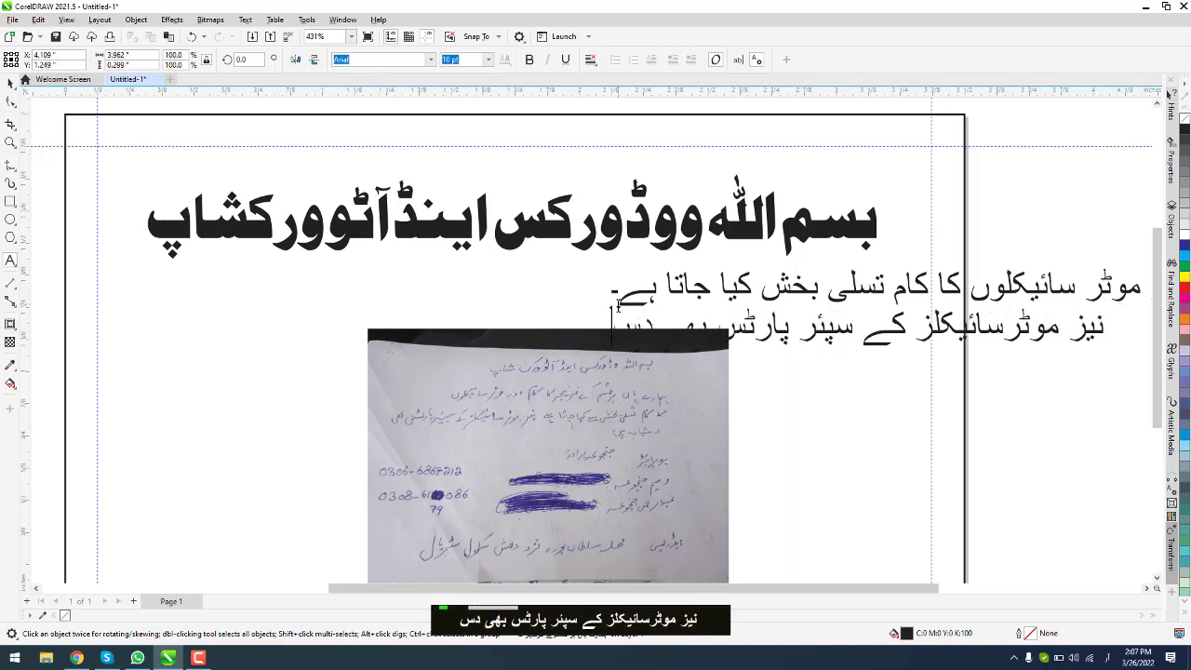
pyautogui.write('تایاب ہی')
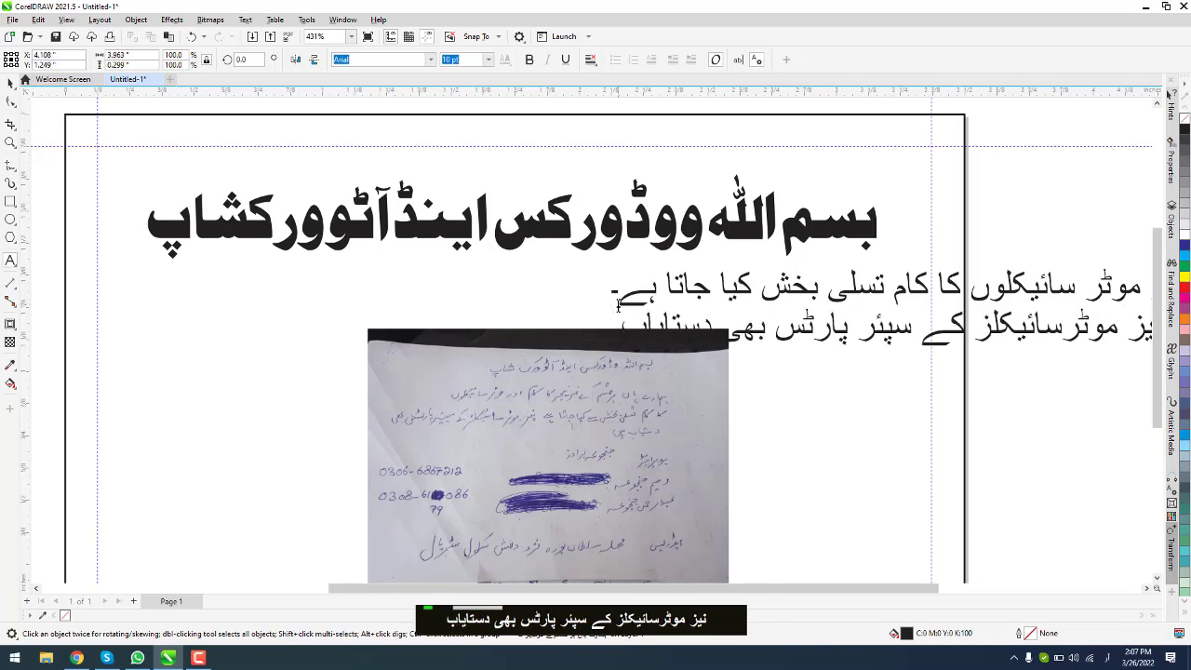
pyautogui.write('ں۔')
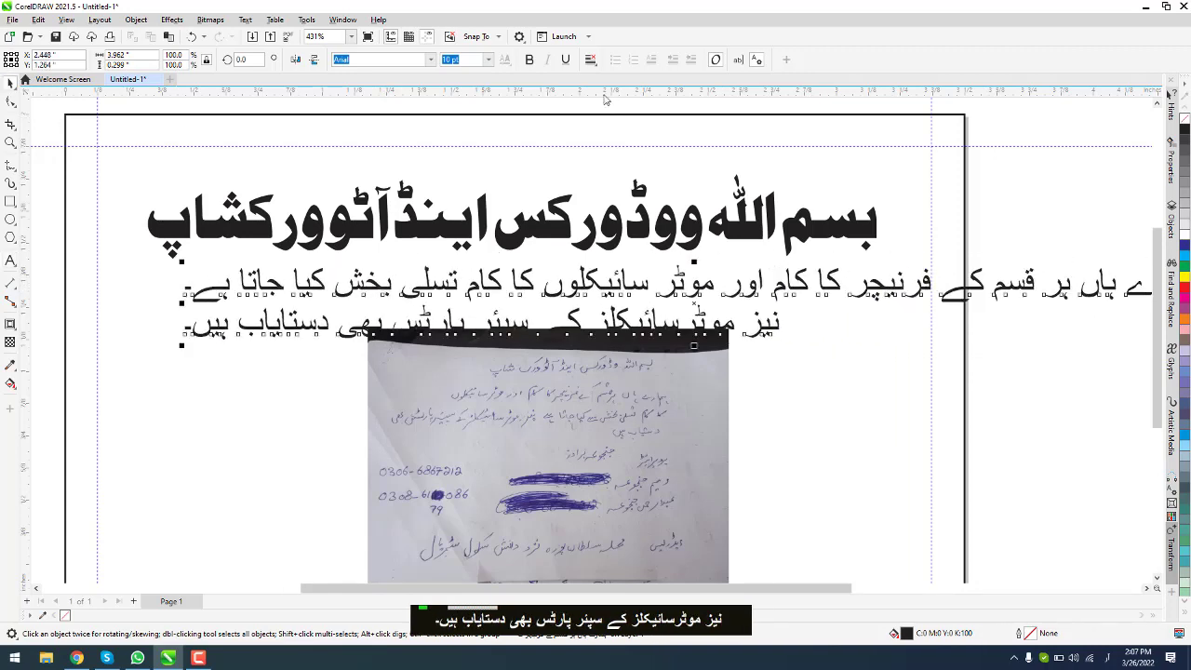
# Step: Centre the Urdu paragraph and set it in Jameel Noori Nastaleeq
pyautogui.click(590, 60)
pyautogui.click(609, 109)
pyautogui.click(393, 61)
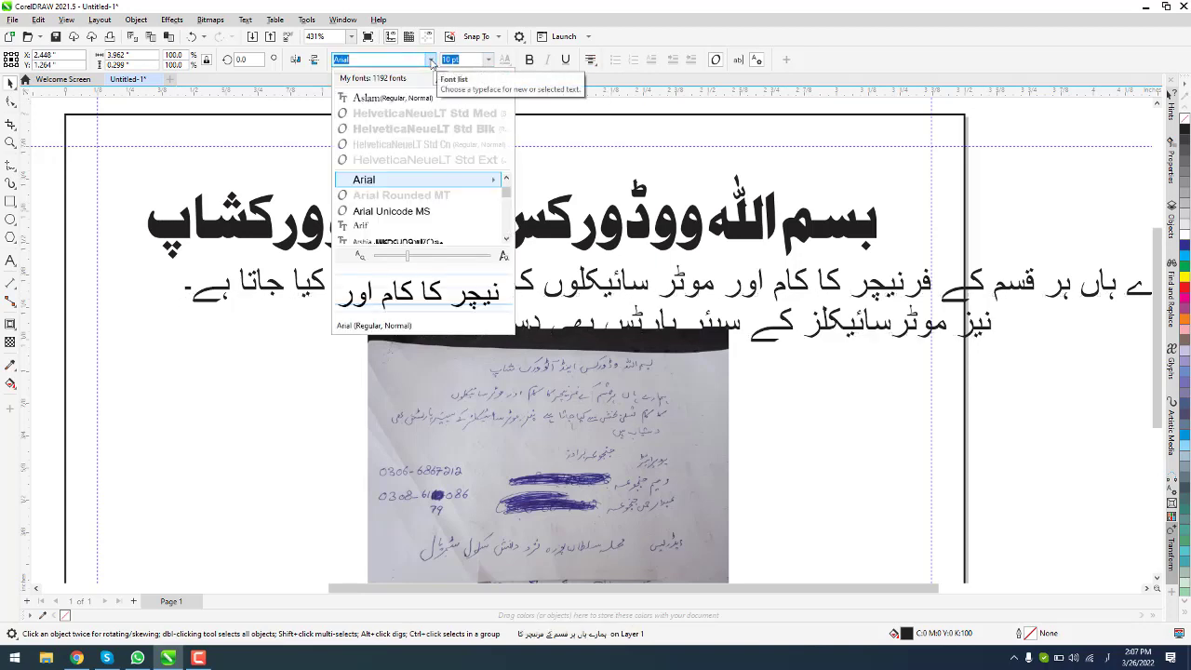
pyautogui.hotkey('ctrl', 'a')
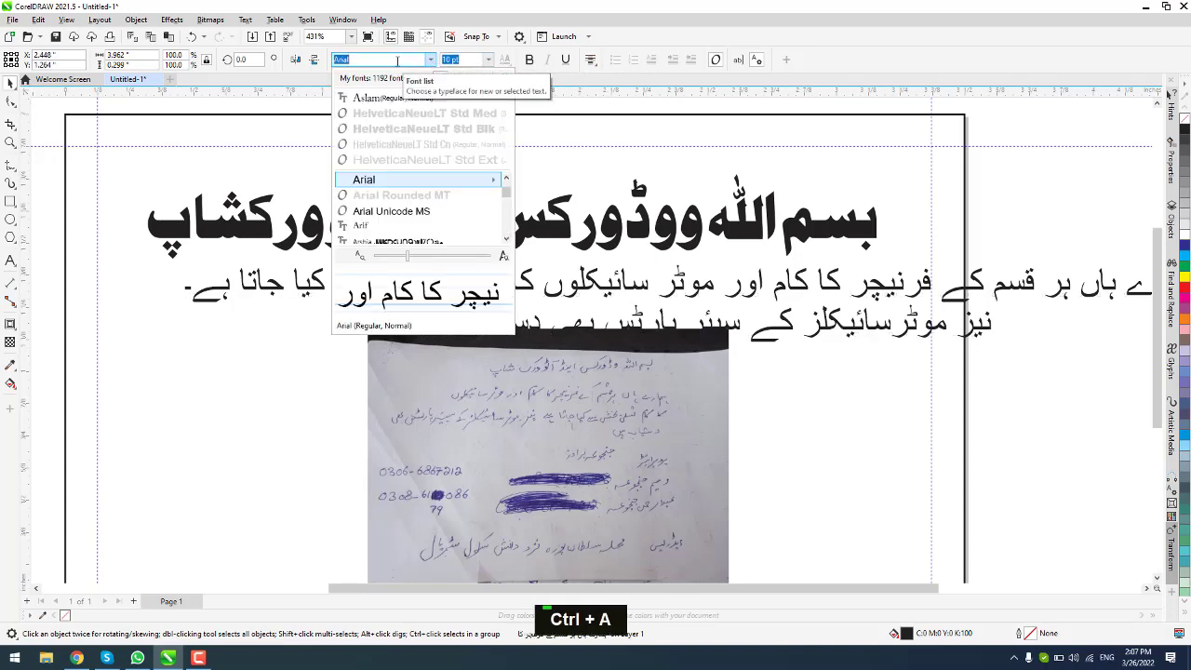
pyautogui.write('Jameel no')
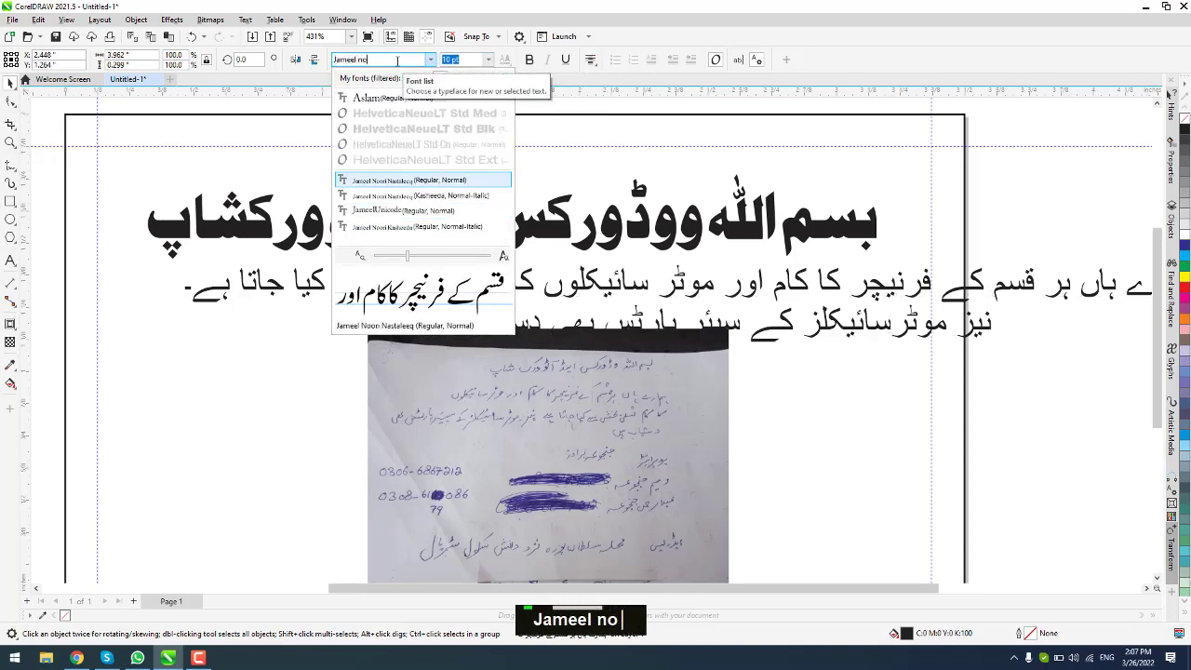
pyautogui.click(446, 183)
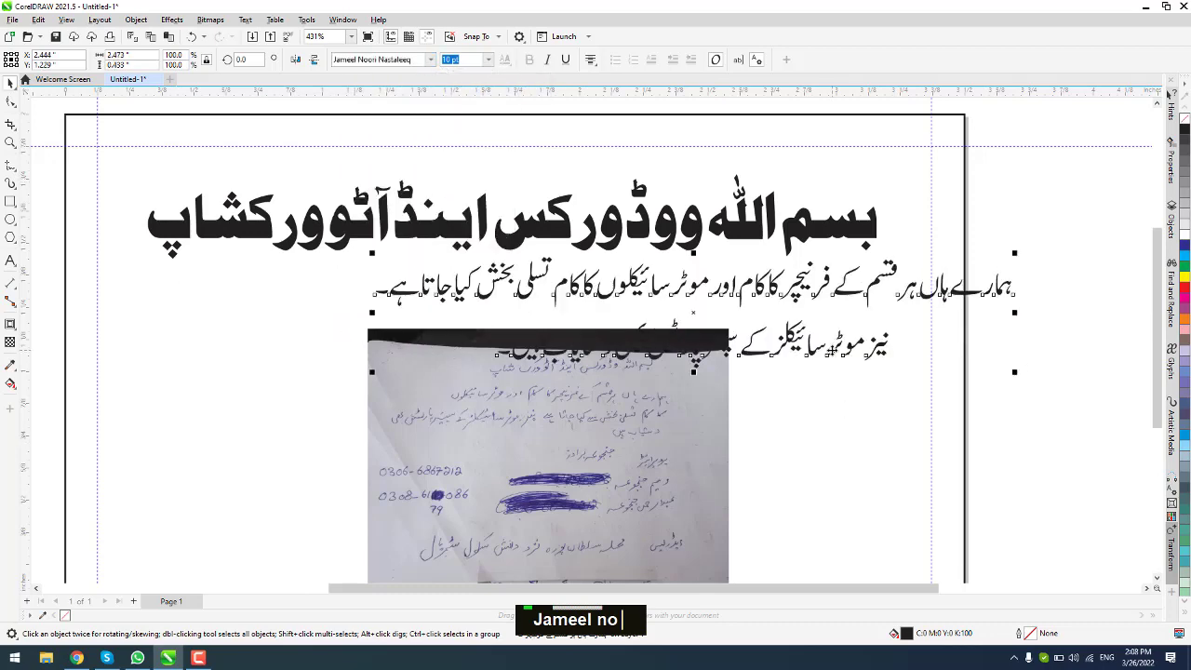
# Step: Move the reference photo off the page's right edge, shift the text under the heading and tighten its line spacing
pyautogui.click(623, 464)
pyautogui.scroll(-1, 621, 466)
pyautogui.moveTo(625, 467); pyautogui.dragTo(1114, 461)
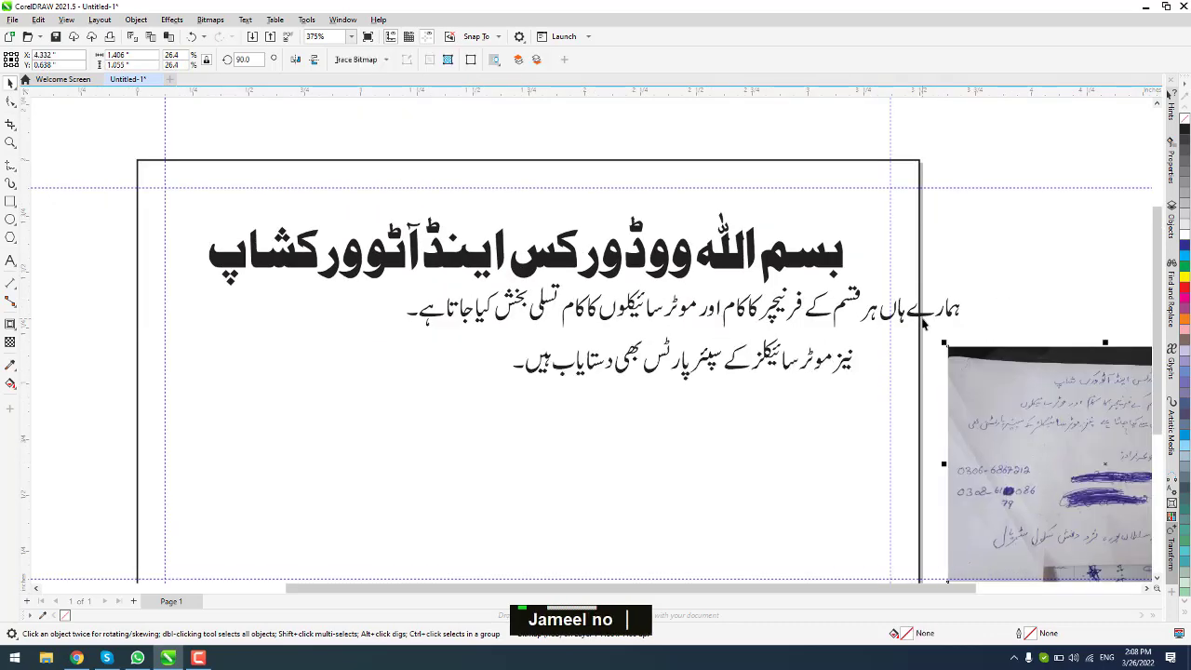
pyautogui.moveTo(922, 317); pyautogui.dragTo(748, 343)
pyautogui.click(10, 101)
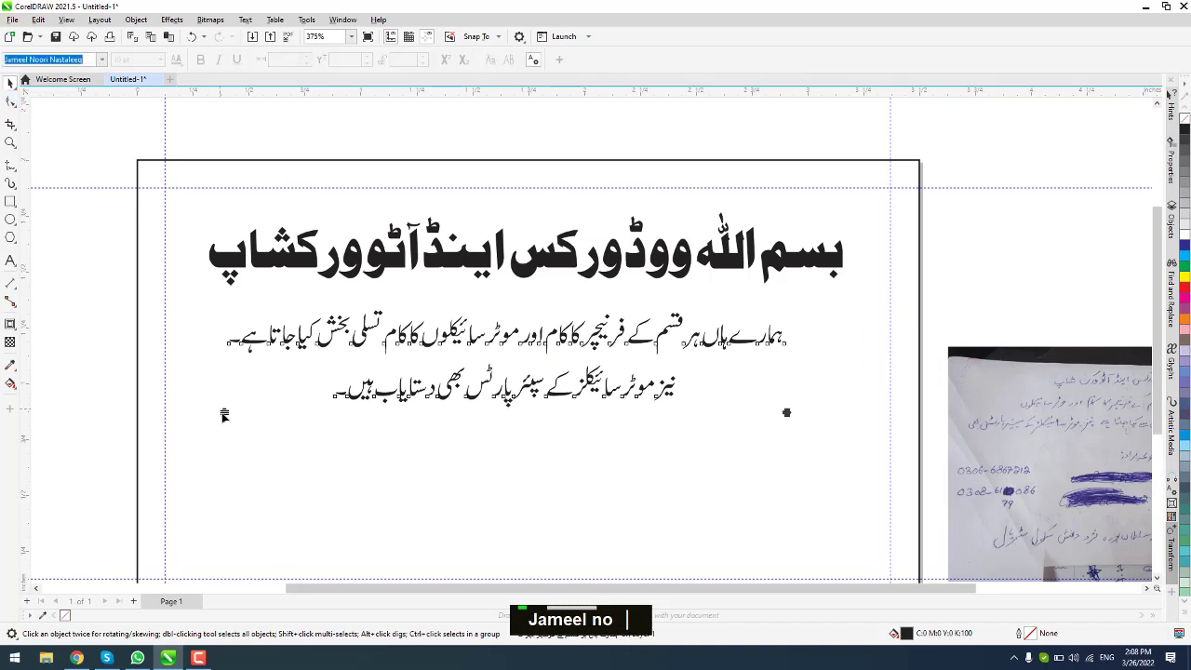
pyautogui.moveTo(223, 414); pyautogui.dragTo(225, 385)
# Step: Fill the card's border rectangle with lime green and drag a fountain fill across it
pyautogui.click(10, 84)
pyautogui.click(146, 161)
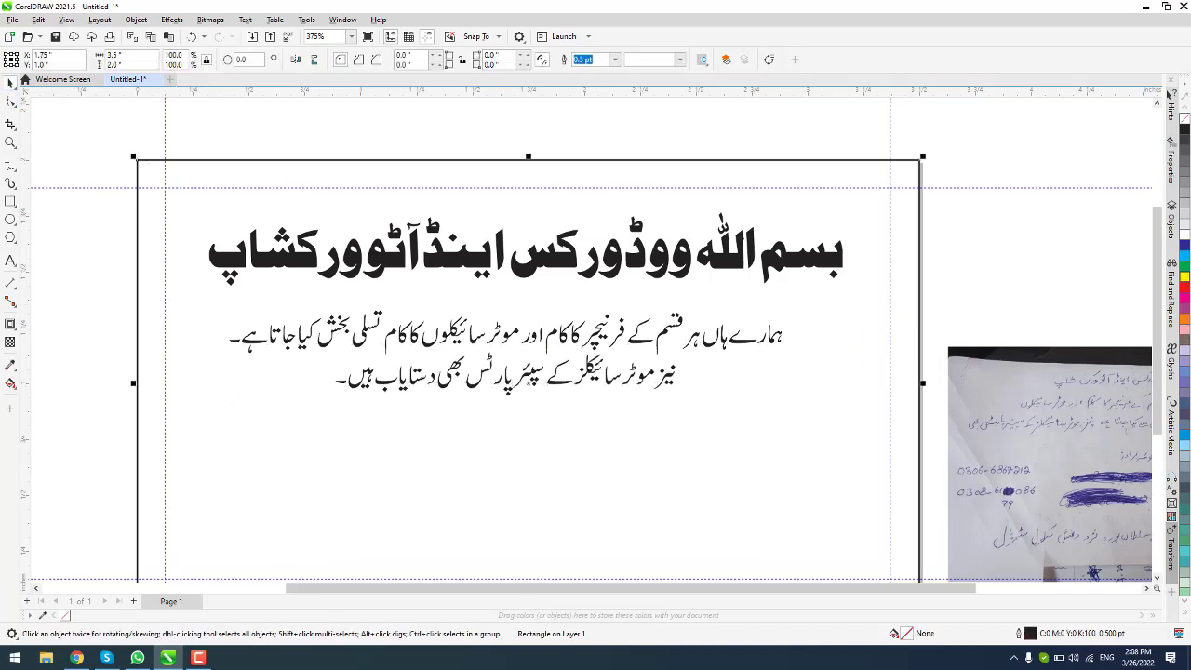
pyautogui.click(1185, 605)
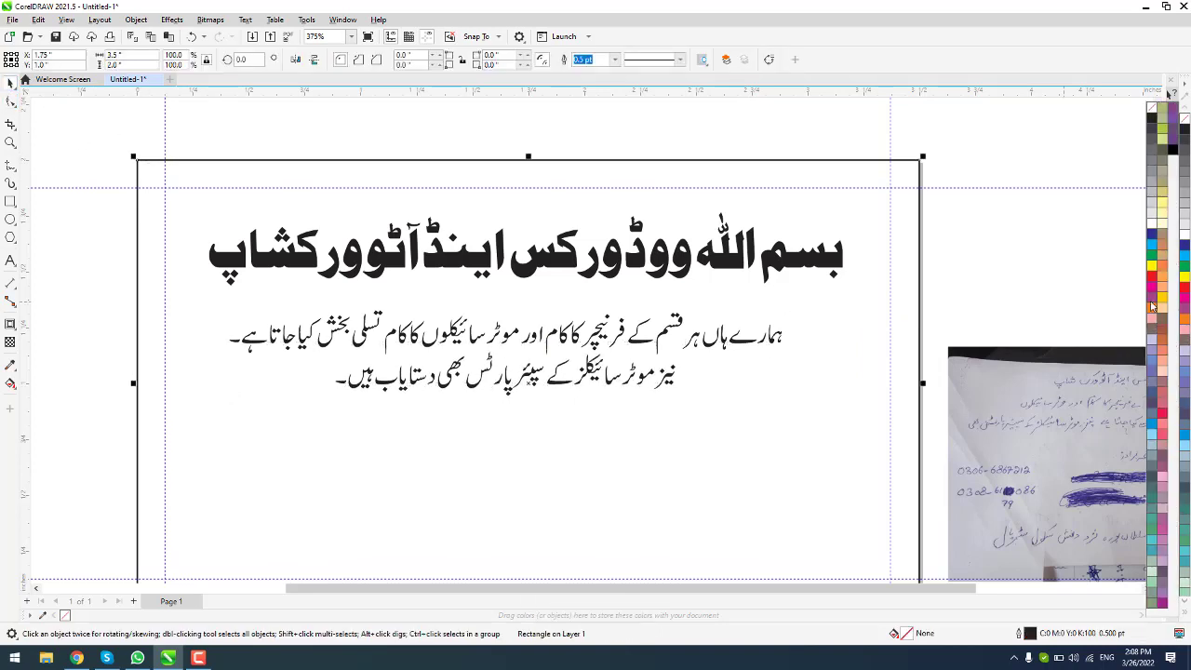
pyautogui.click(1161, 139)
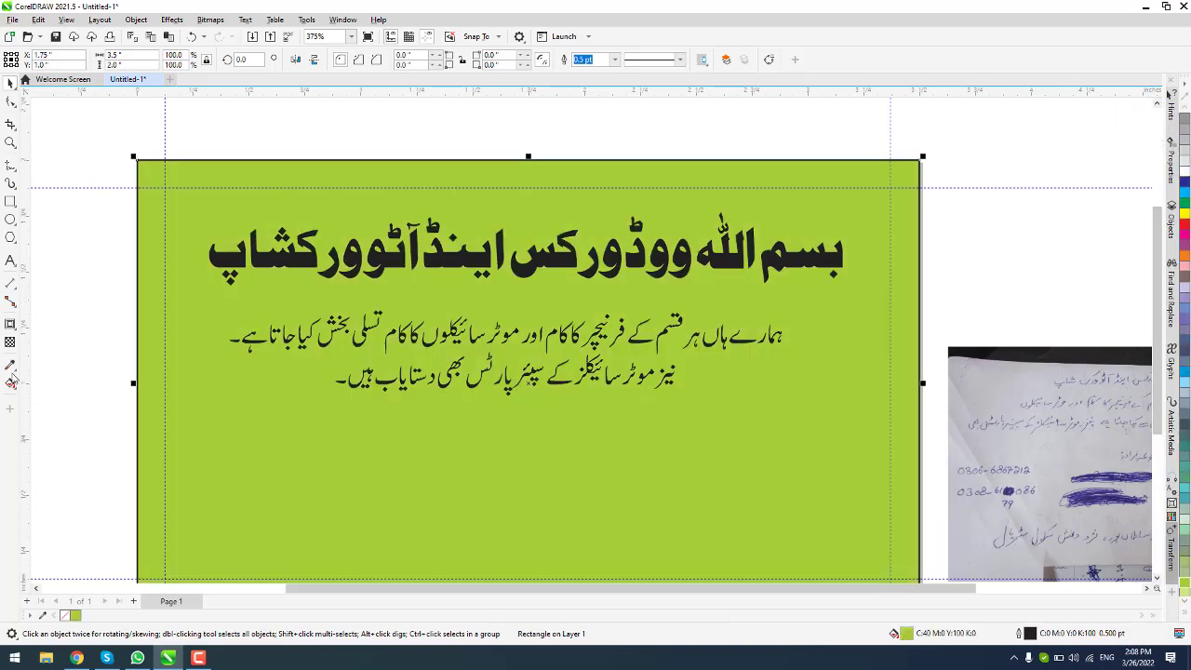
pyautogui.press('g')
pyautogui.moveTo(835, 219); pyautogui.dragTo(290, 500)
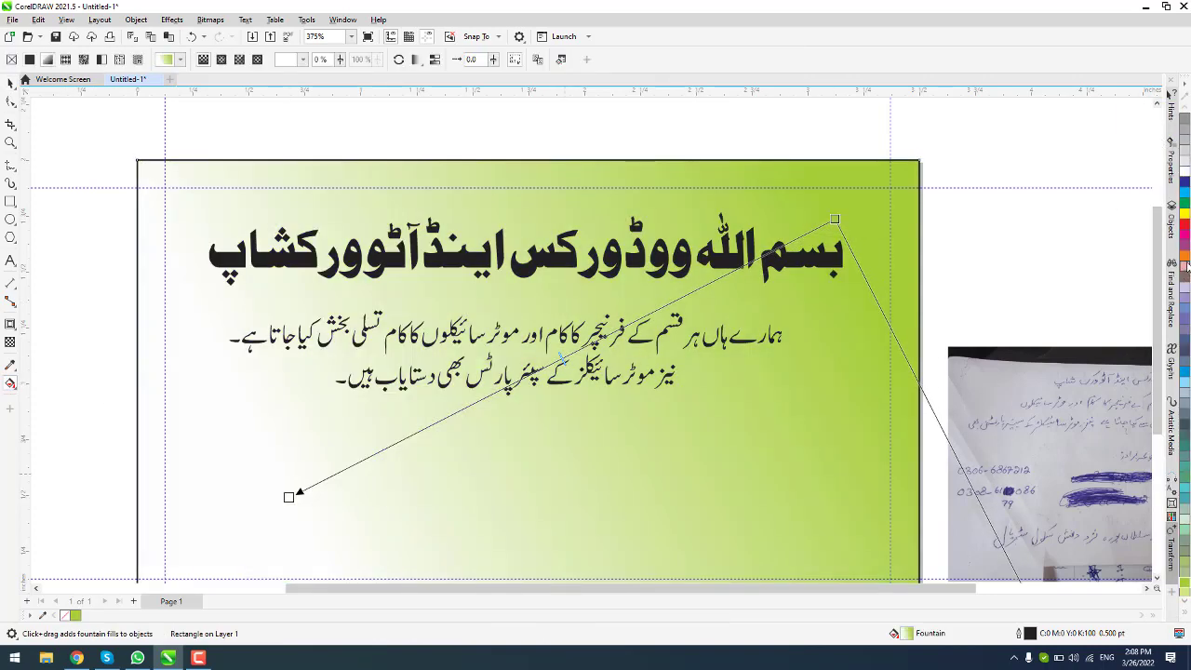
# Step: Set the gradient's start colour to pink and its end colour to cyan
pyautogui.moveTo(1185, 270); pyautogui.dragTo(1173, 279)
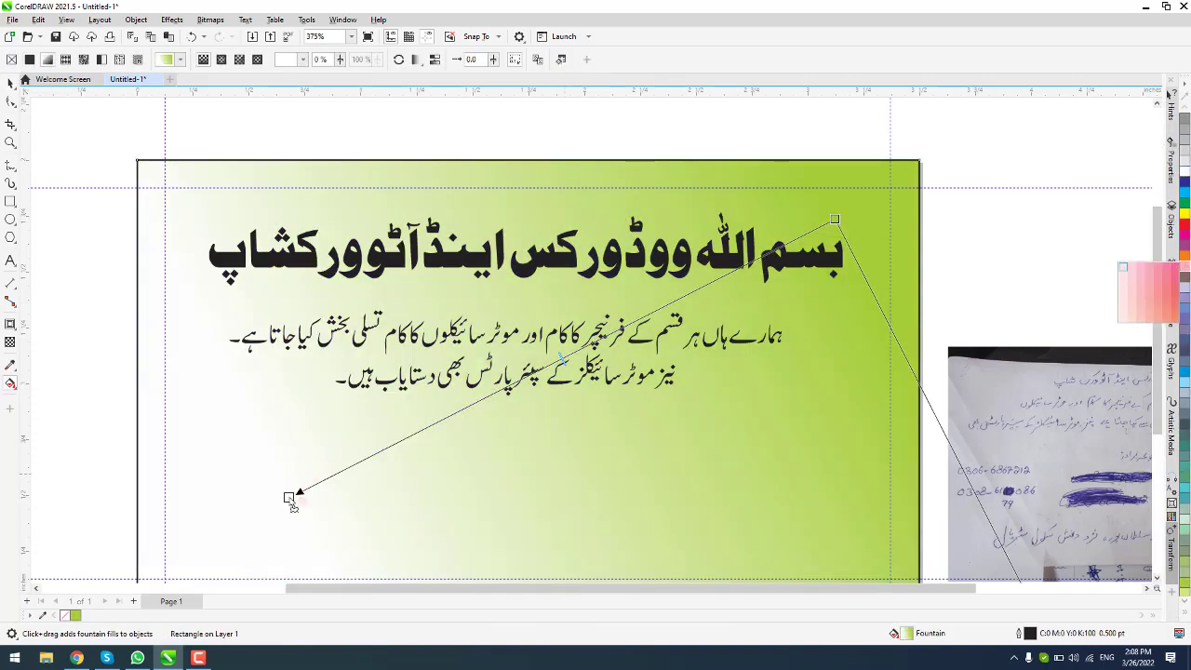
pyautogui.moveTo(289, 500); pyautogui.dragTo(290, 499)
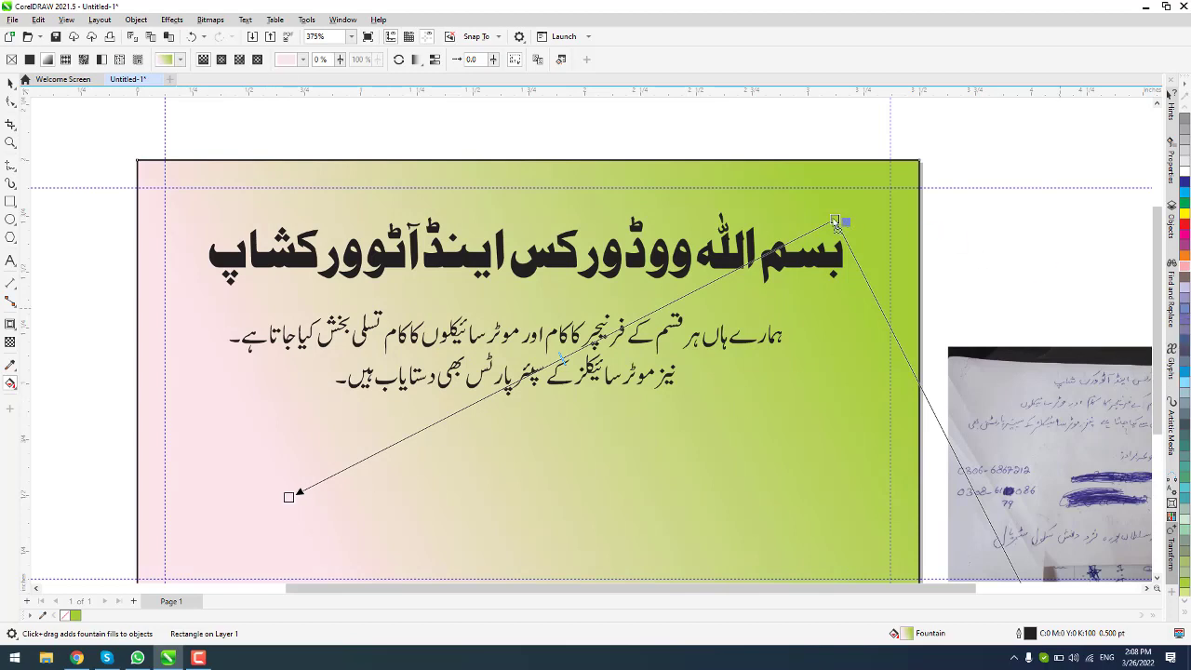
pyautogui.moveTo(834, 221); pyautogui.dragTo(837, 222)
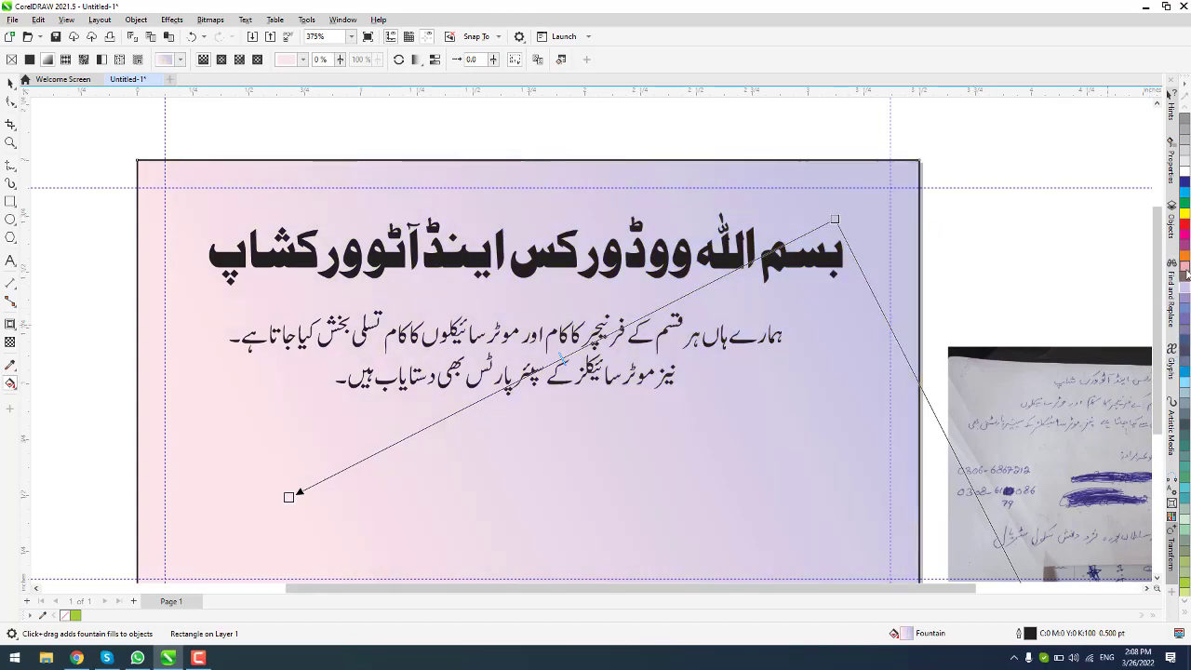
pyautogui.moveTo(1185, 231); pyautogui.dragTo(1005, 244)
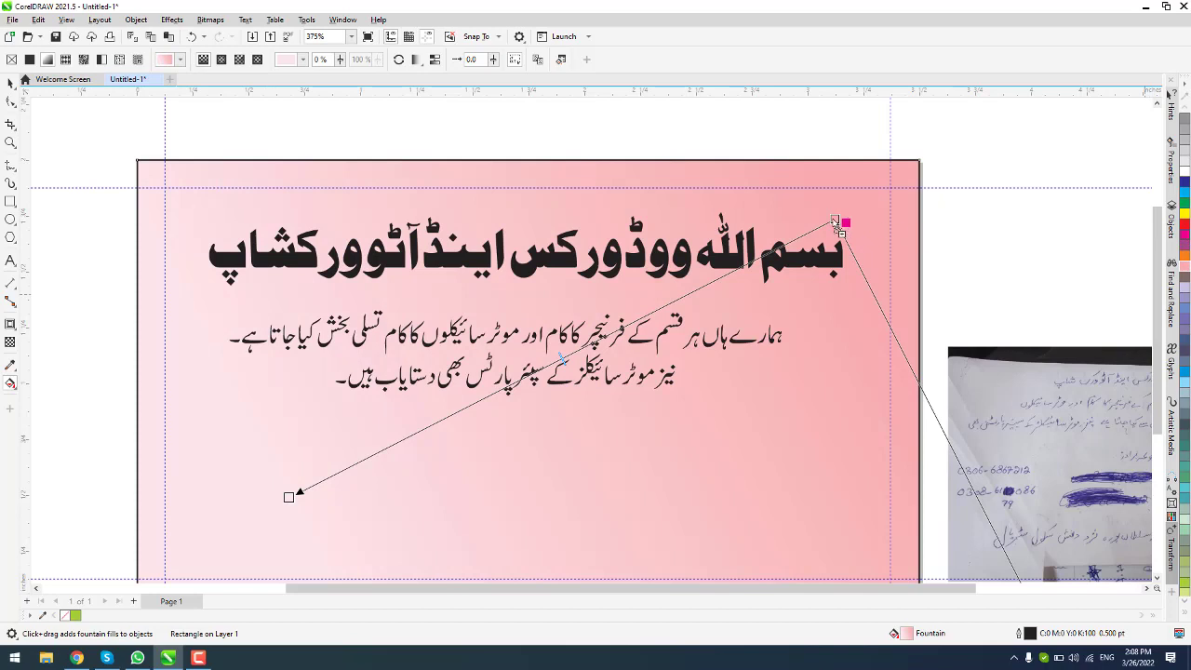
pyautogui.moveTo(835, 223); pyautogui.dragTo(835, 222)
pyautogui.click(1185, 197)
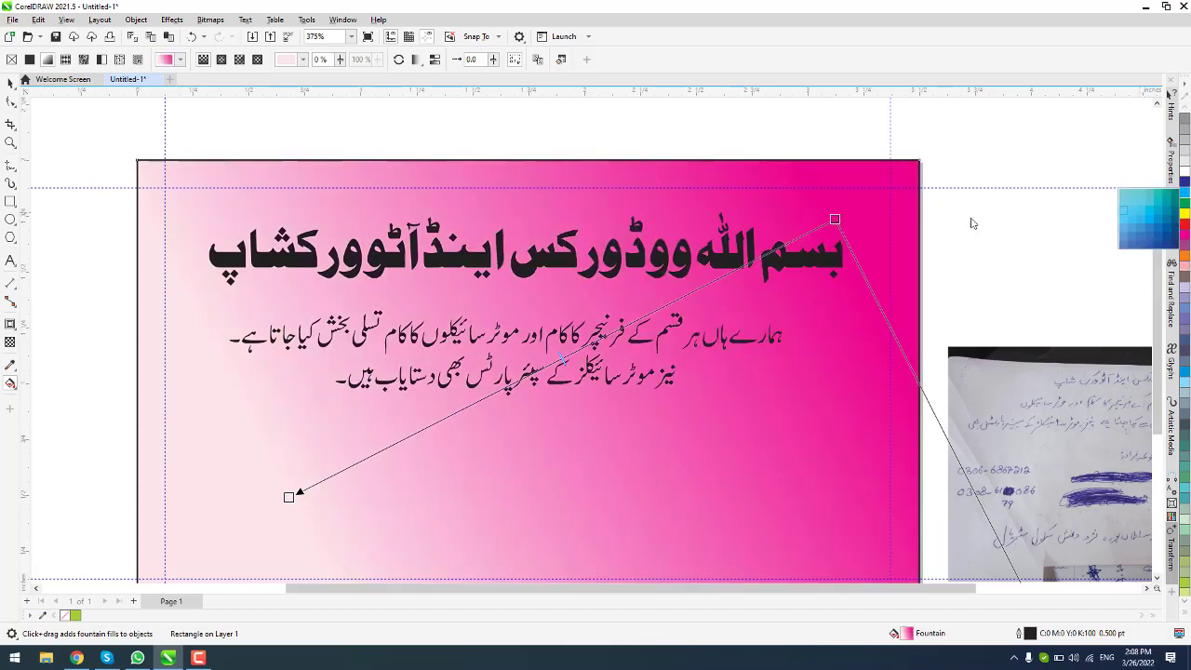
pyautogui.moveTo(971, 224); pyautogui.dragTo(837, 221)
# Step: Reposition the gradient nodes toward the right corners to set its direction and spread
pyautogui.scroll(-1, 841, 223)
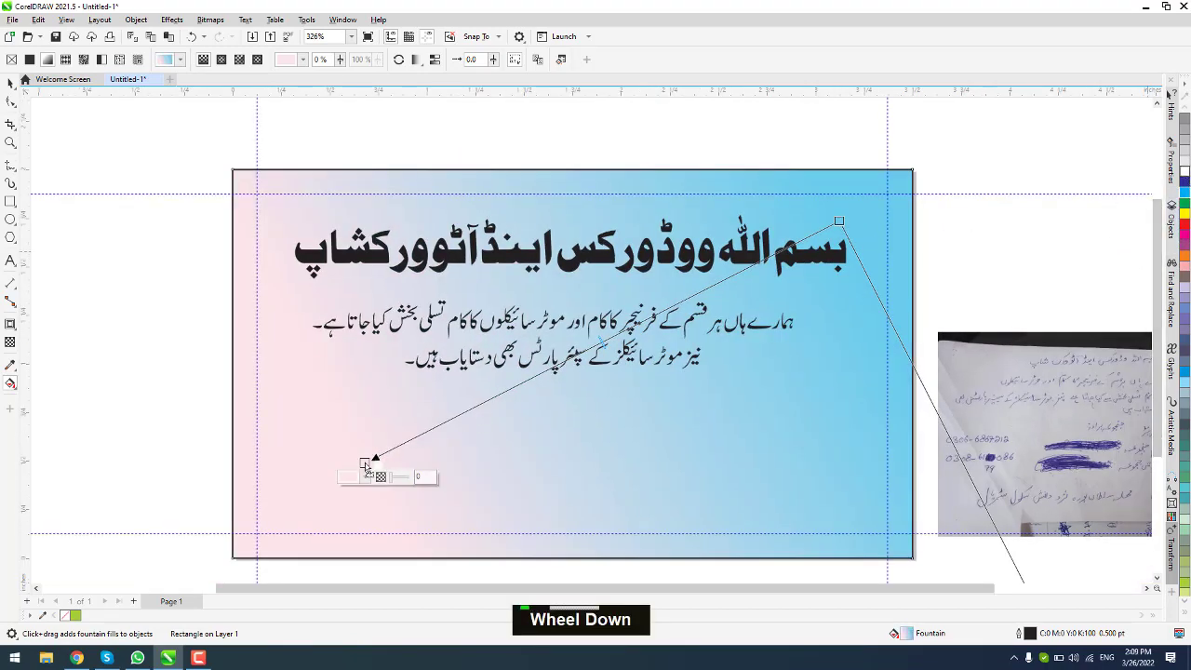
pyautogui.scroll(-7, 365, 466)
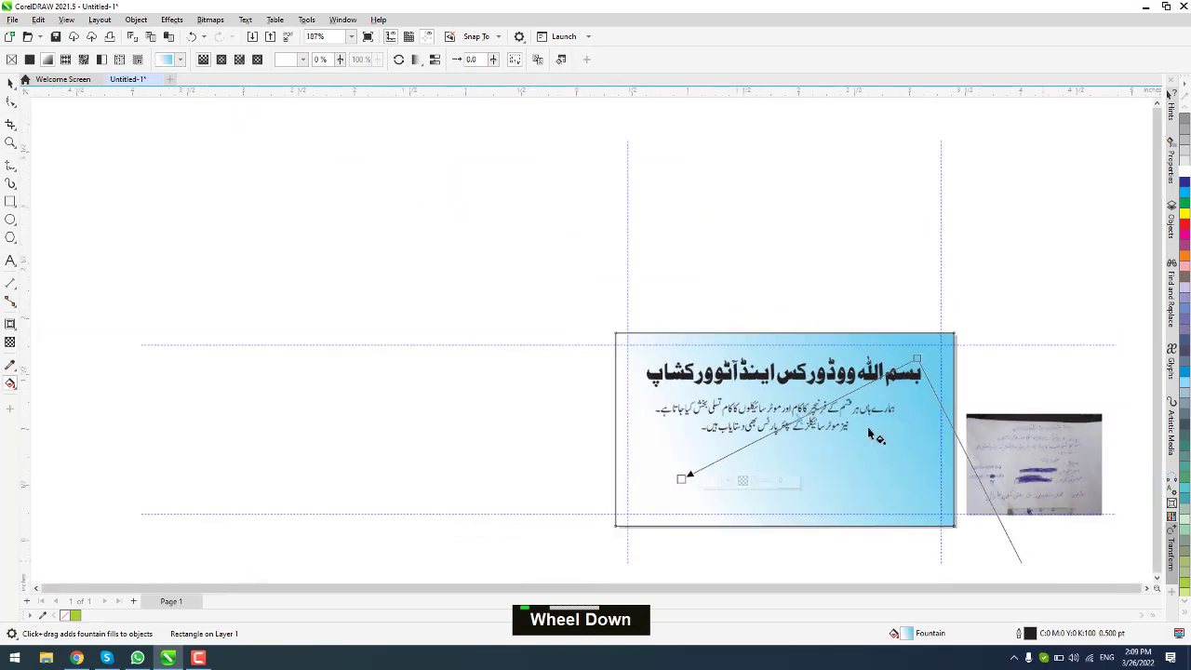
pyautogui.moveTo(995, 555); pyautogui.dragTo(932, 501)
pyautogui.moveTo(905, 376); pyautogui.dragTo(932, 355)
pyautogui.moveTo(970, 499); pyautogui.dragTo(932, 501)
pyautogui.moveTo(727, 466)
pyautogui.mouseDown()
pyautogui.moveTo(713, 471)
pyautogui.moveTo(736, 456)
pyautogui.mouseUp()
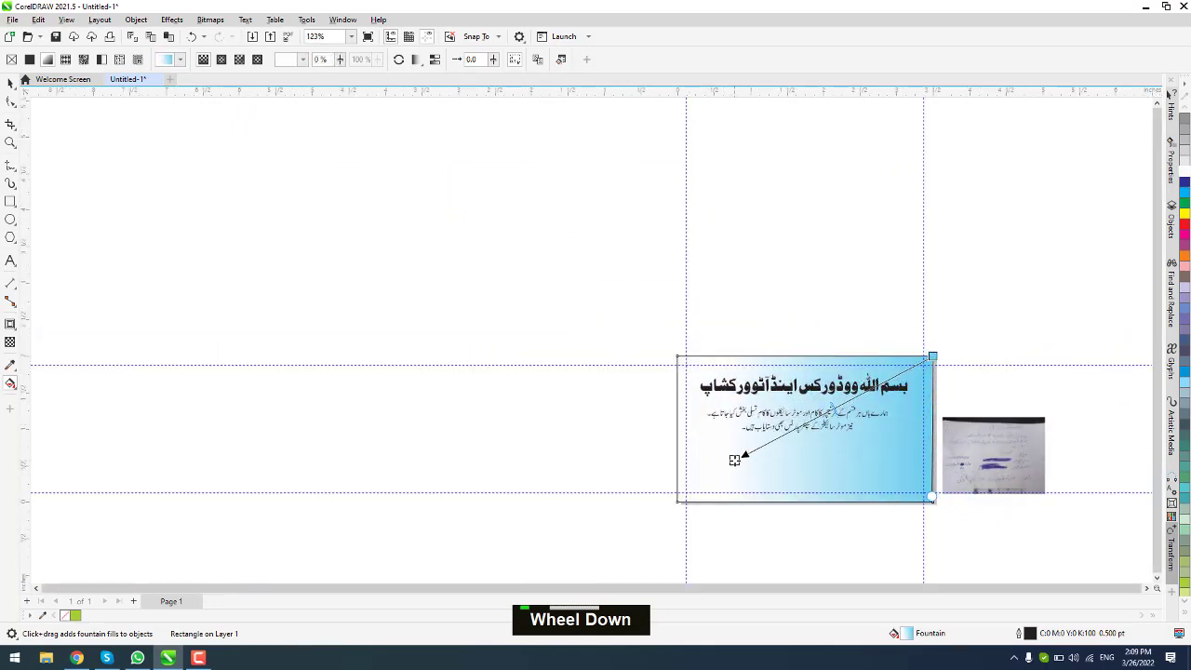
pyautogui.scroll(3, 870, 438)
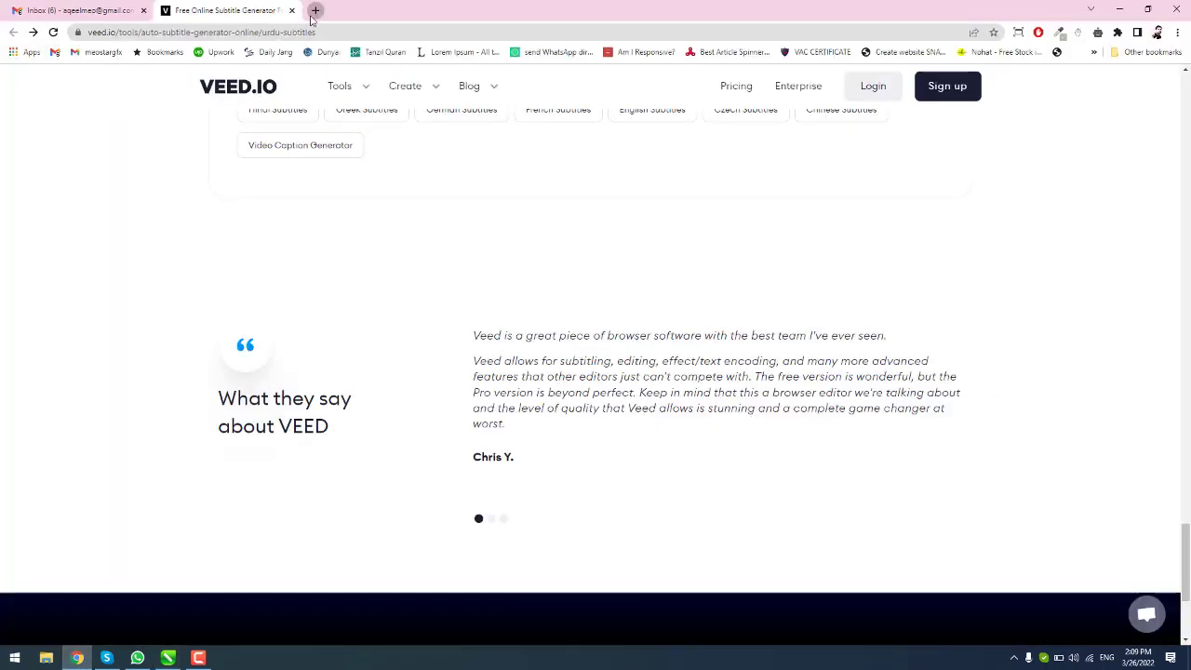
# Step: Search Google for 'backgrounds' in a new Chrome tab and show the image results
pyautogui.click(313, 11)
pyautogui.doubleClick(319, 32)
pyautogui.write('backgrounds')
pyautogui.press('Return')
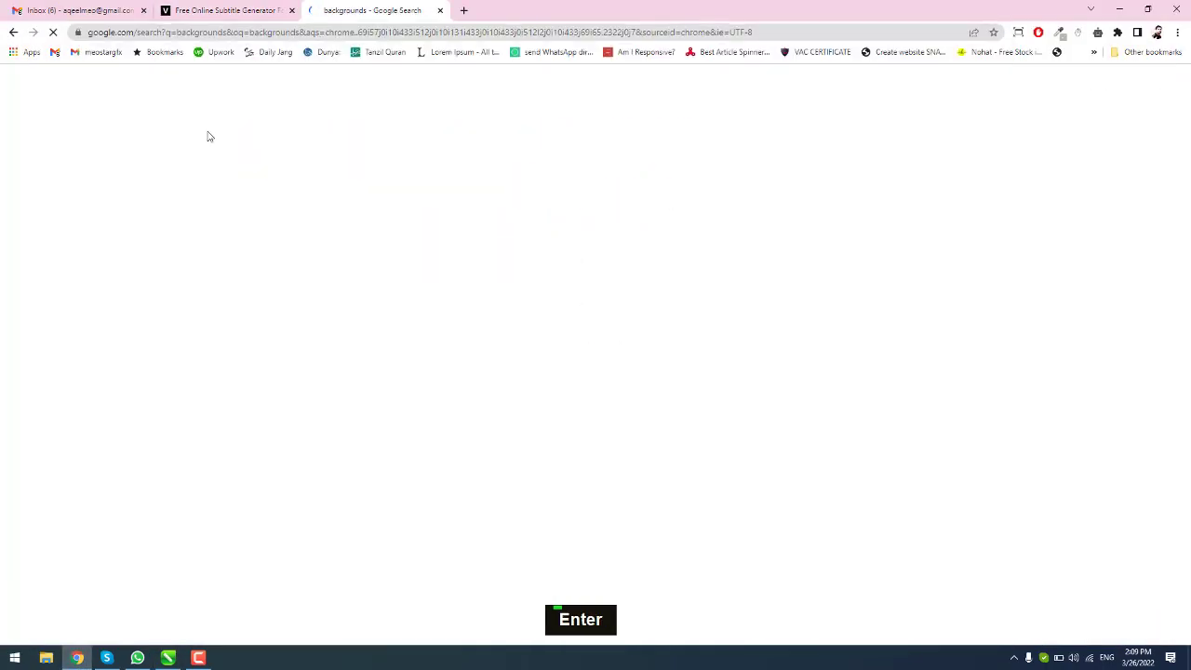
pyautogui.click(170, 135)
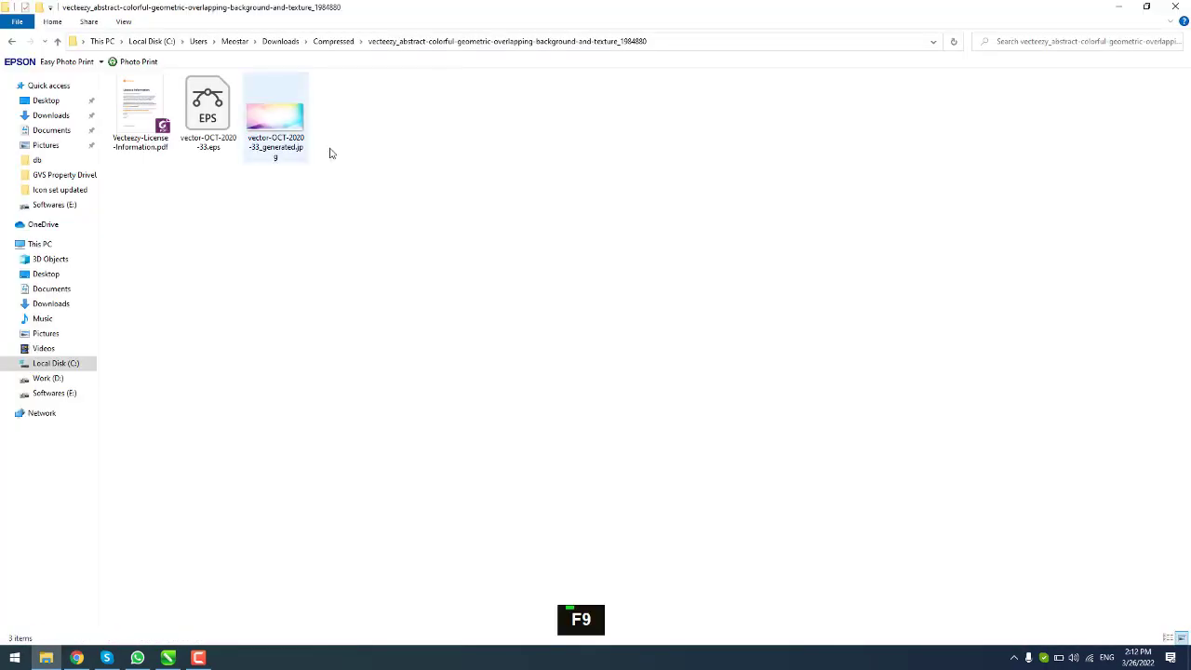
# Step: Bring a background image into the design and open its context options
pyautogui.moveTo(275, 121); pyautogui.dragTo(287, 479)
pyautogui.scroll(-1, 328, 464)
pyautogui.rightClick(332, 463)
# Step: PowerClip the background image inside the card rectangle
pyautogui.click(293, 345)
pyautogui.moveTo(495, 406); pyautogui.dragTo(317, 391)
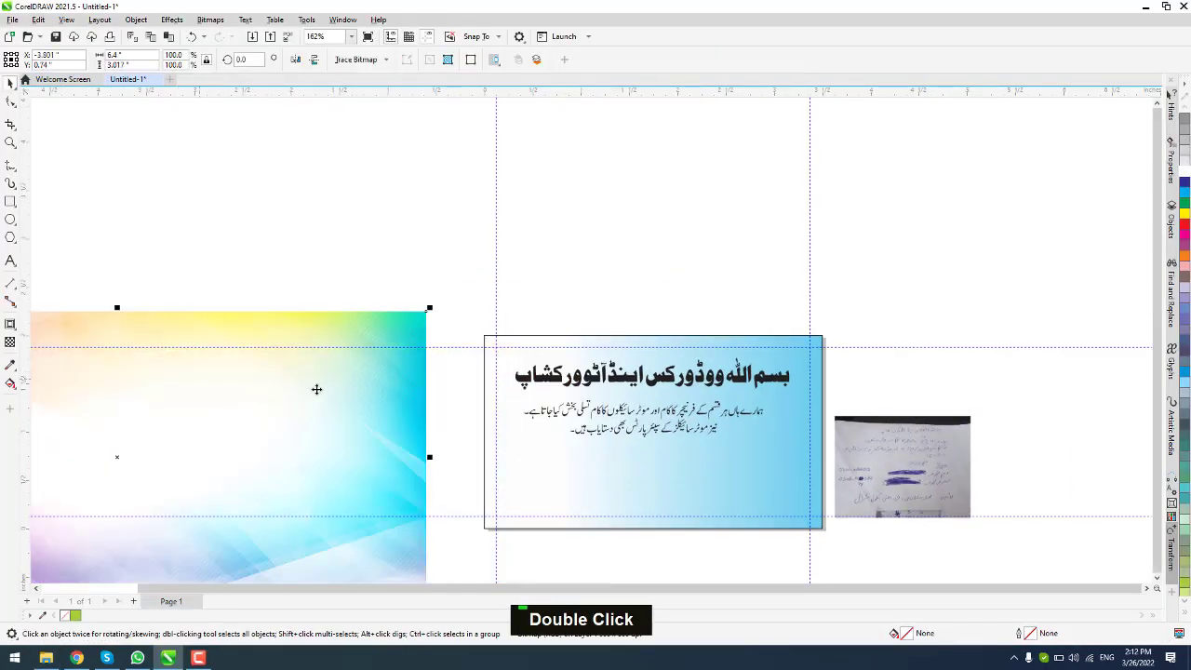
pyautogui.rightClick(330, 389)
pyautogui.click(380, 199)
pyautogui.click(489, 370)
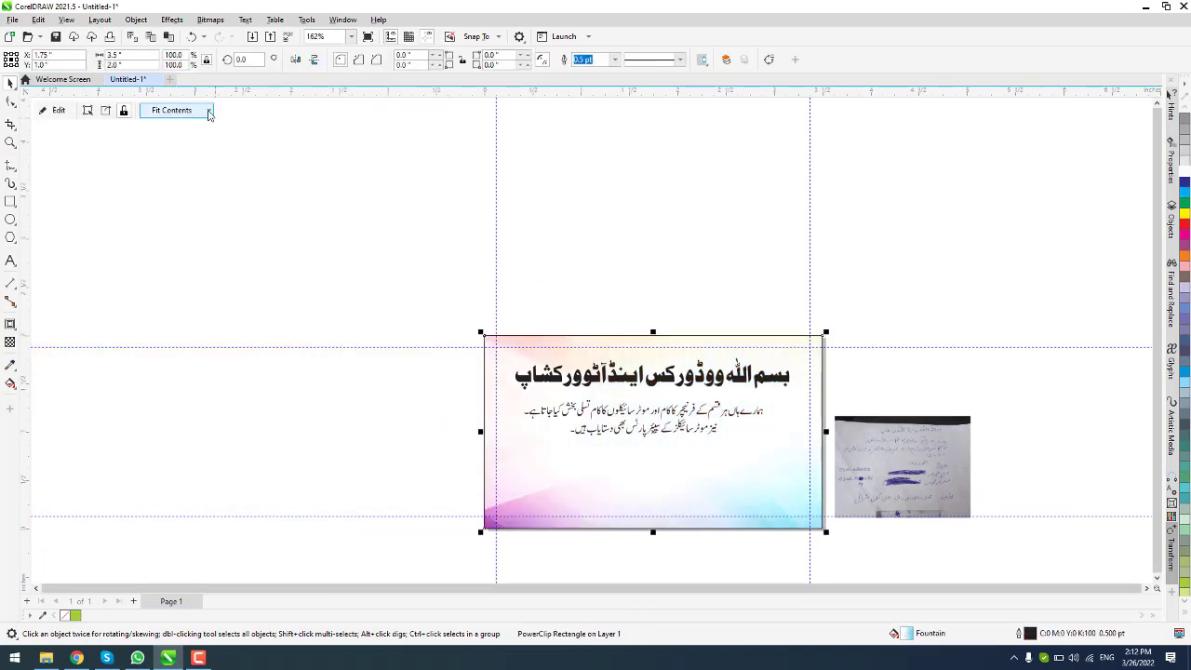
# Step: Edit the PowerClip to enlarge the image over the whole card, then finish editing
pyautogui.click(59, 110)
pyautogui.scroll(-1, 717, 446)
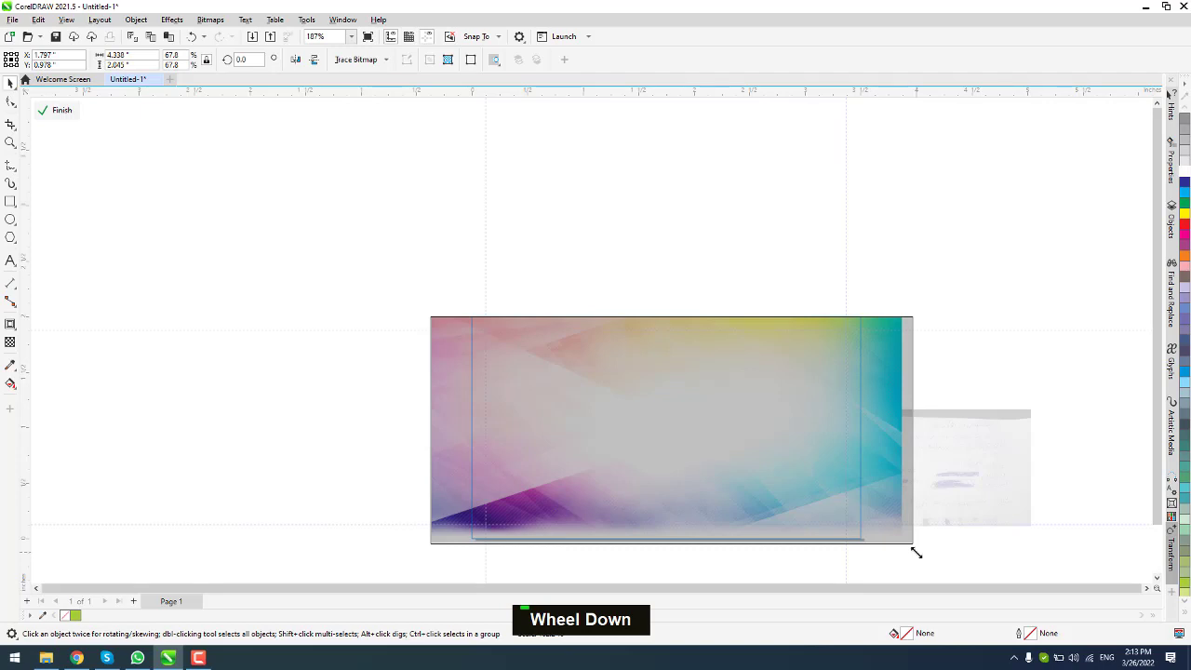
pyautogui.moveTo(917, 552); pyautogui.dragTo(542, 317)
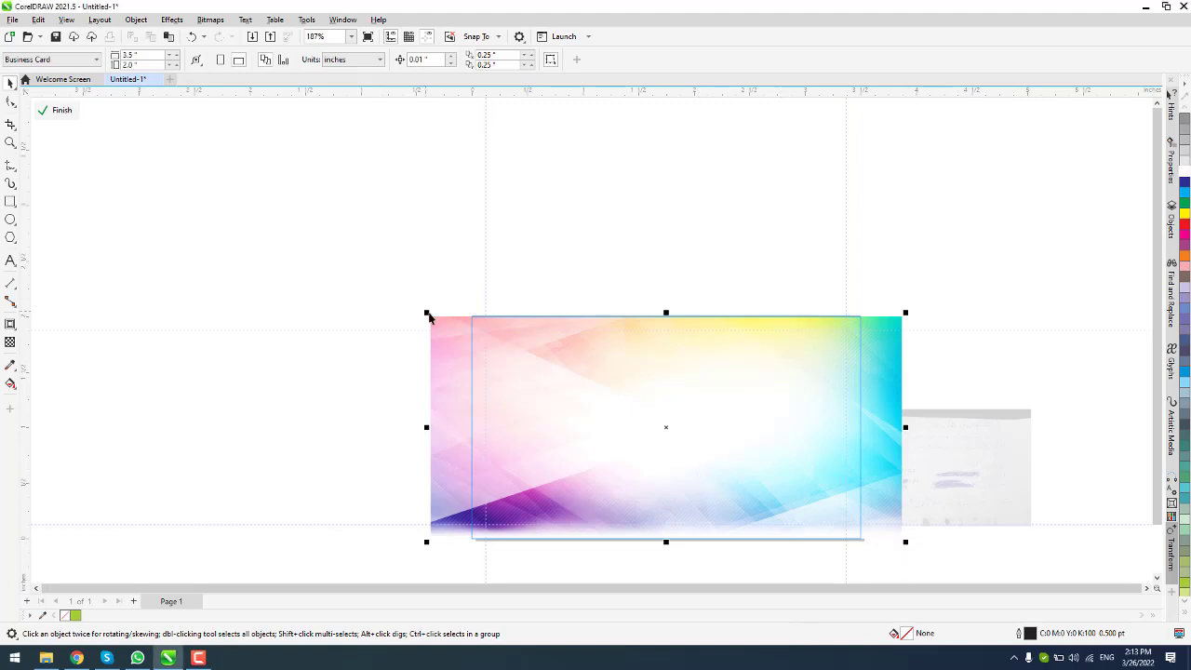
pyautogui.click(457, 341)
pyautogui.moveTo(904, 540); pyautogui.dragTo(937, 557)
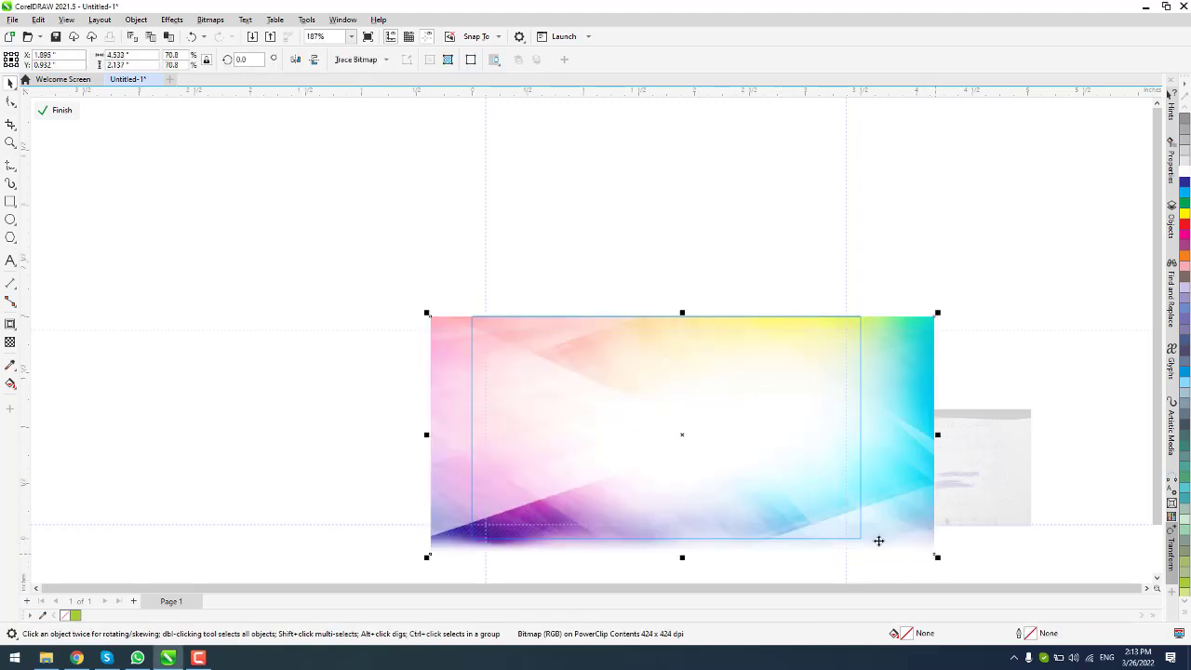
pyautogui.click(61, 110)
pyautogui.click(394, 261)
pyautogui.scroll(1, 665, 416)
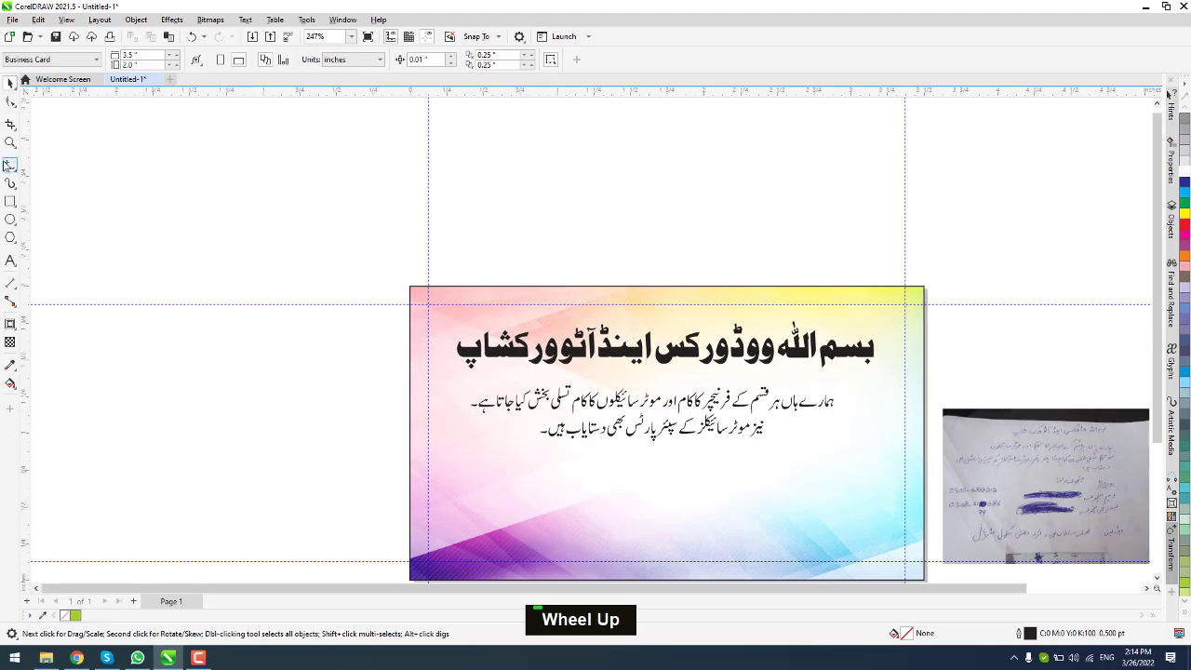
# Step: Draw a rectangle around the body paragraph, convert it to curves and slant its bottom corners into a trapezoid
pyautogui.click(10, 201)
pyautogui.moveTo(449, 389); pyautogui.dragTo(871, 461)
pyautogui.scroll(1, 499, 439)
pyautogui.rightClick(409, 364)
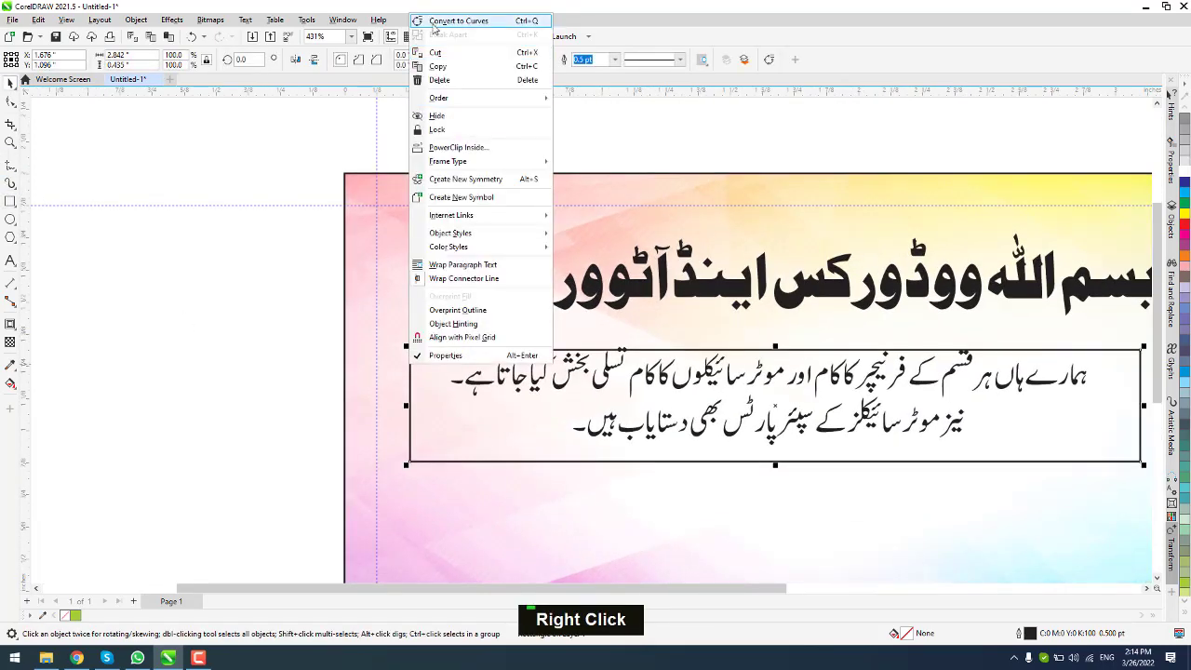
pyautogui.click(456, 24)
pyautogui.press('F10')
pyautogui.doubleClick(472, 463)
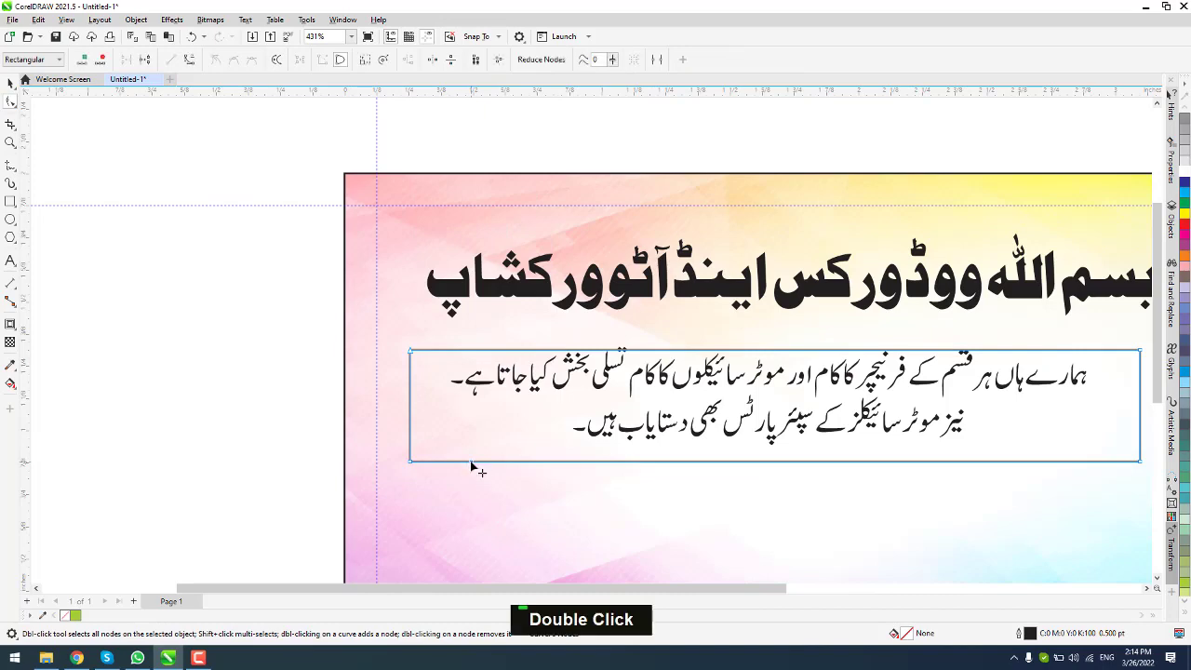
pyautogui.doubleClick(412, 464)
pyautogui.scroll(-1, 414, 467)
pyautogui.scroll(1, 959, 450)
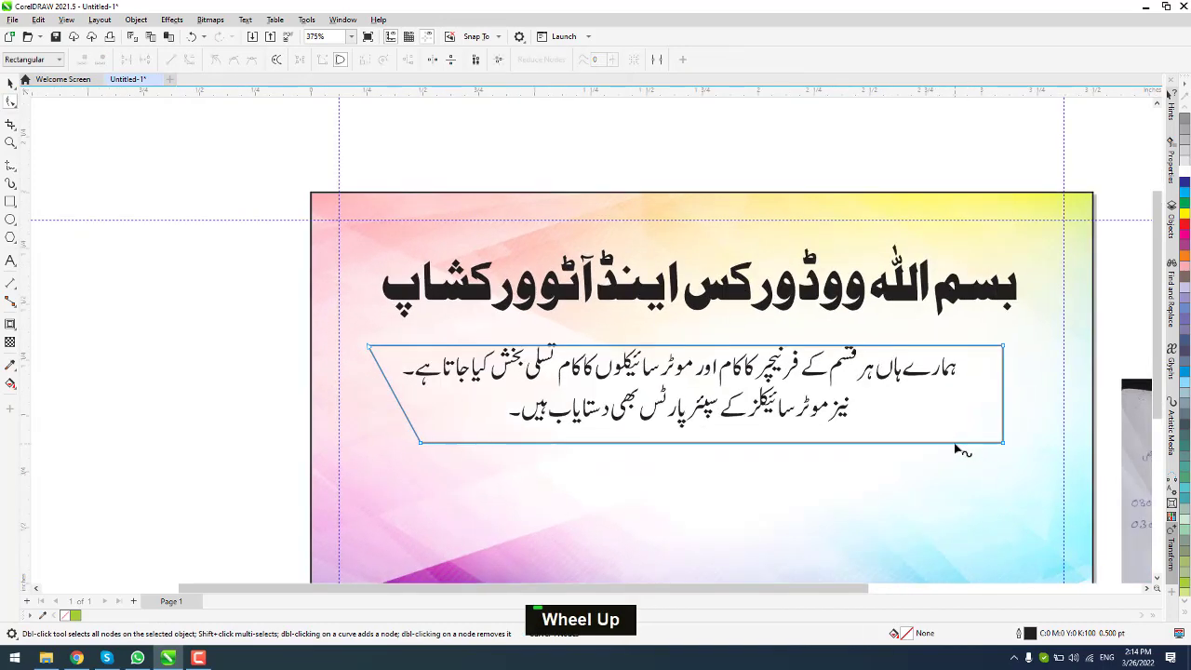
pyautogui.doubleClick(948, 444)
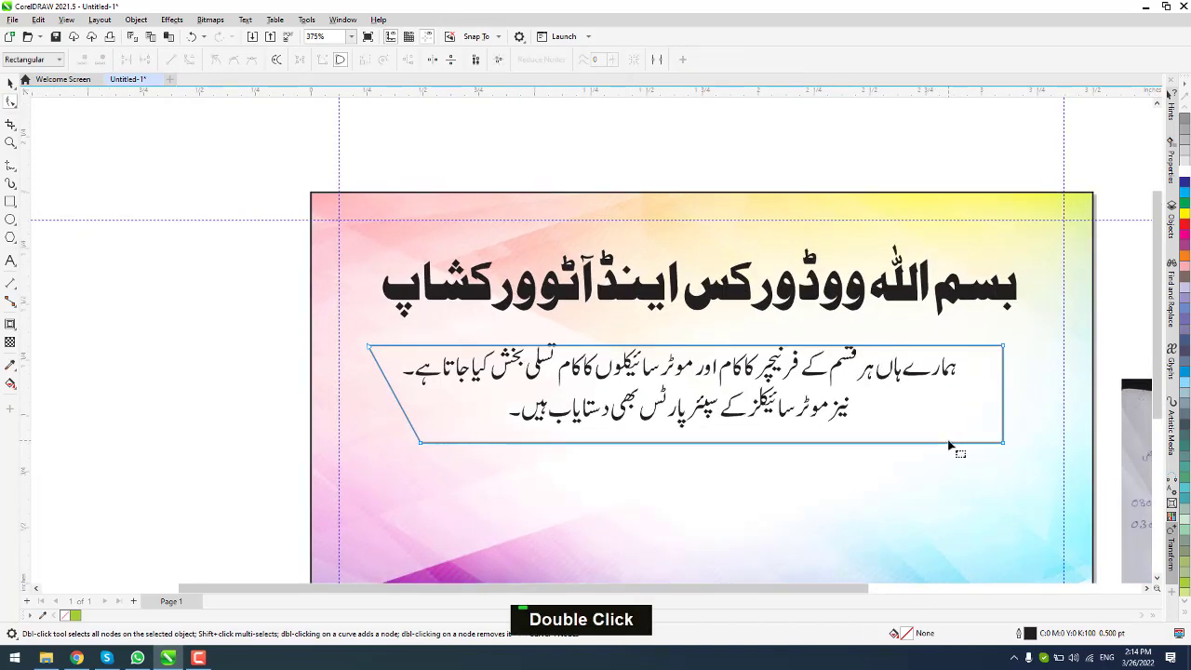
pyautogui.doubleClick(1003, 444)
pyautogui.scroll(1, 918, 438)
# Step: Draw a 3-sided polygon and enlarge it onto the trapezoid's slanted left edge
pyautogui.click(11, 201)
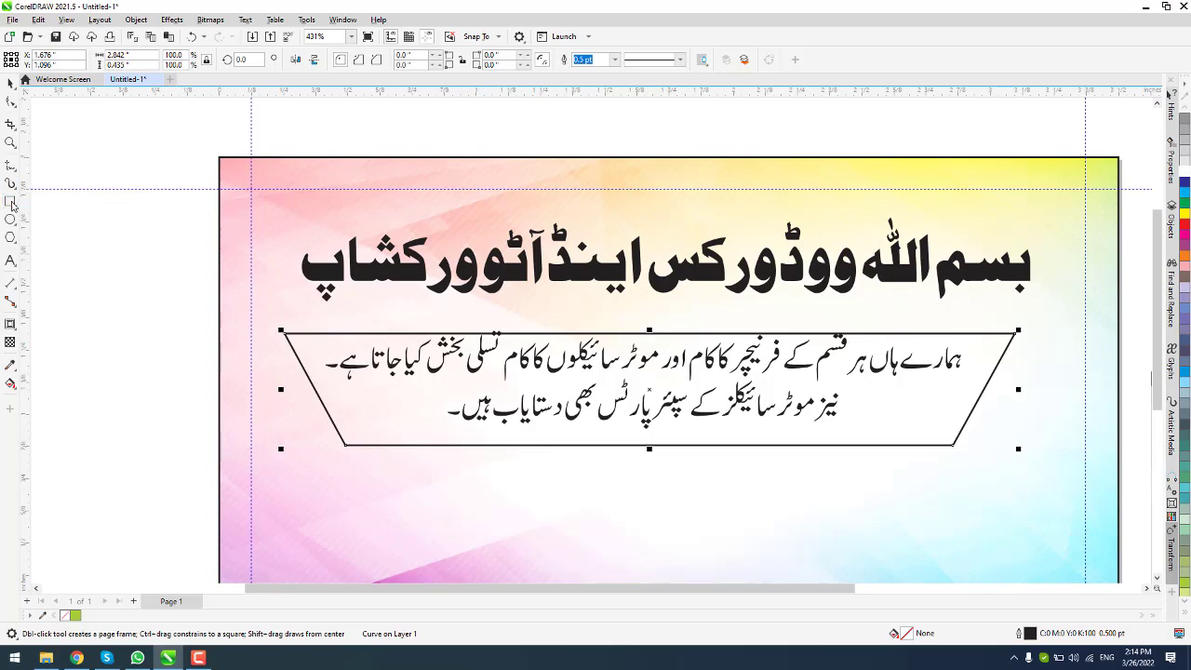
pyautogui.click(12, 237)
pyautogui.doubleClick(41, 240)
pyautogui.moveTo(97, 242); pyautogui.dragTo(229, 355)
pyautogui.doubleClick(367, 64)
pyautogui.click(11, 85)
pyautogui.moveTo(203, 317); pyautogui.dragTo(367, 450)
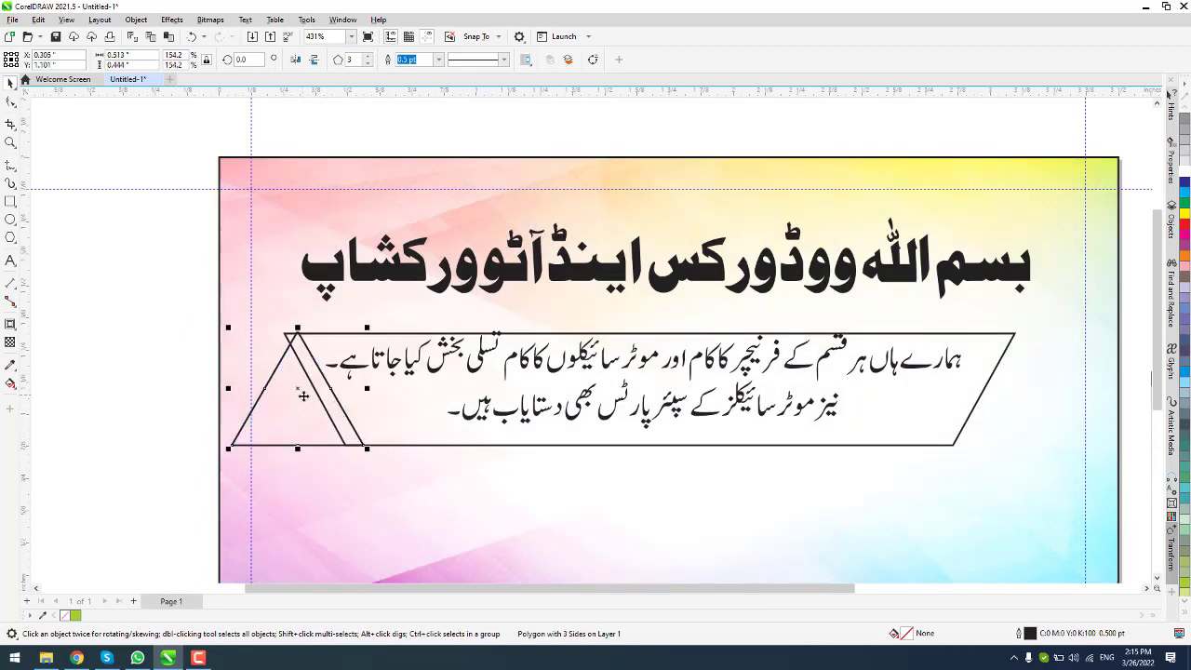
# Step: Copy the triangle to the right and Smart Fill the wider area between both triangles
pyautogui.moveTo(303, 396); pyautogui.dragTo(1005, 453)
pyautogui.keyDown('shift'); pyautogui.rightClick(1005, 454); pyautogui.keyUp('shift')
pyautogui.click(642, 396)
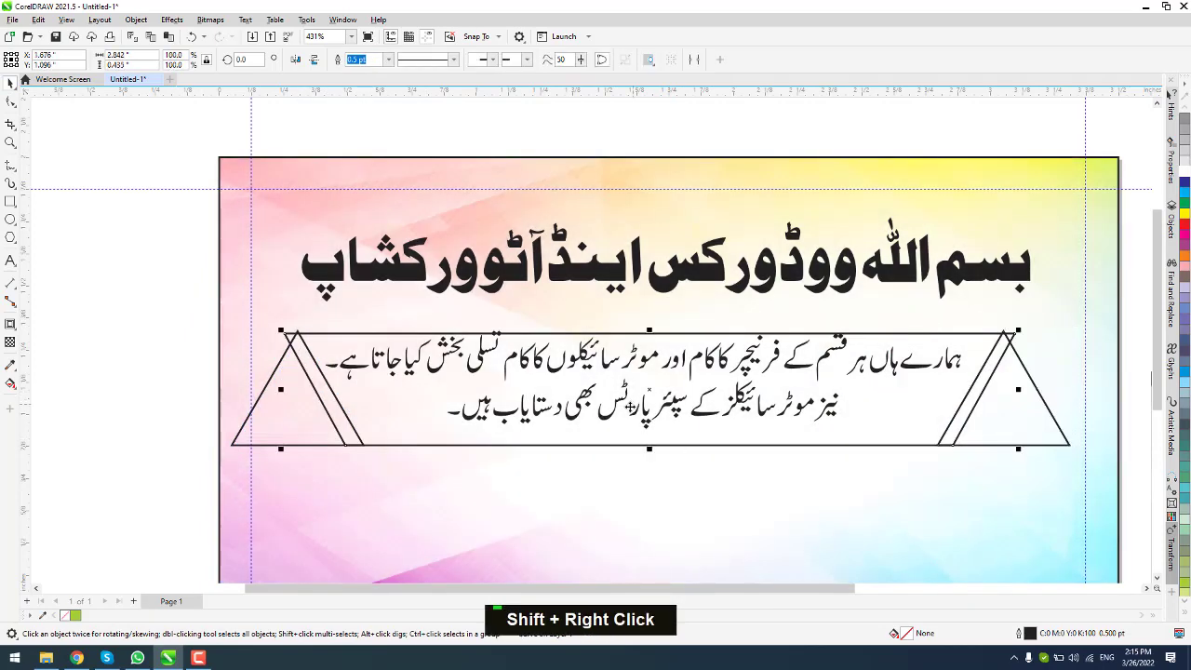
pyautogui.moveTo(649, 391); pyautogui.dragTo(632, 235)
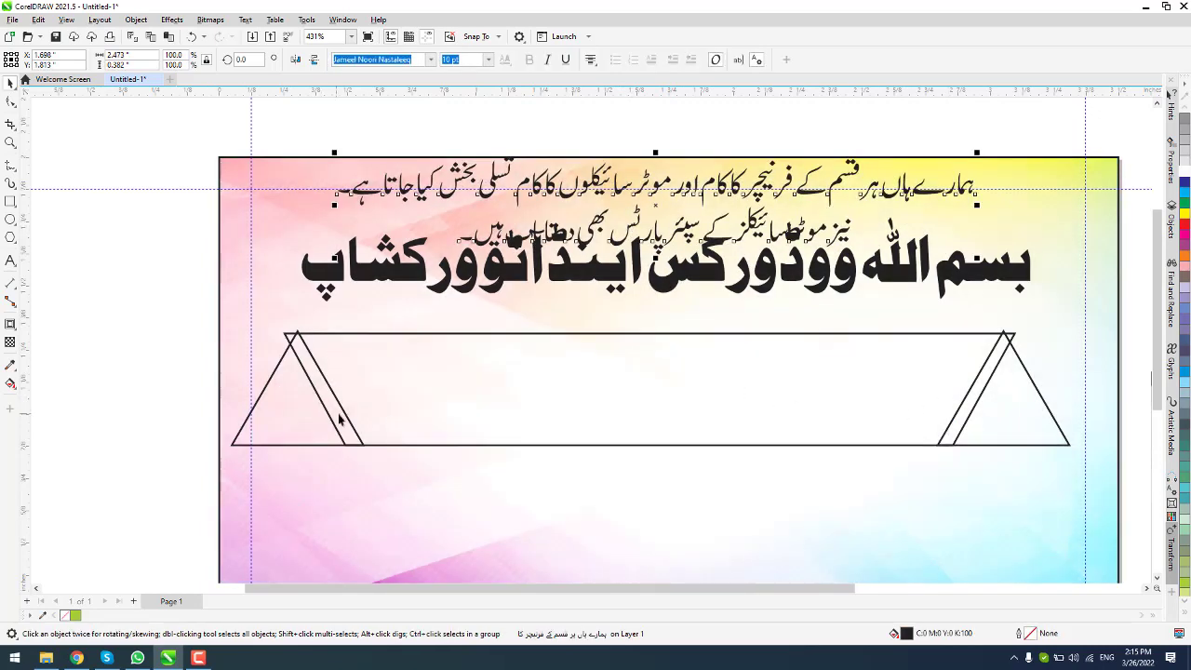
pyautogui.click(14, 387)
pyautogui.click(84, 406)
pyautogui.click(438, 394)
pyautogui.click(10, 84)
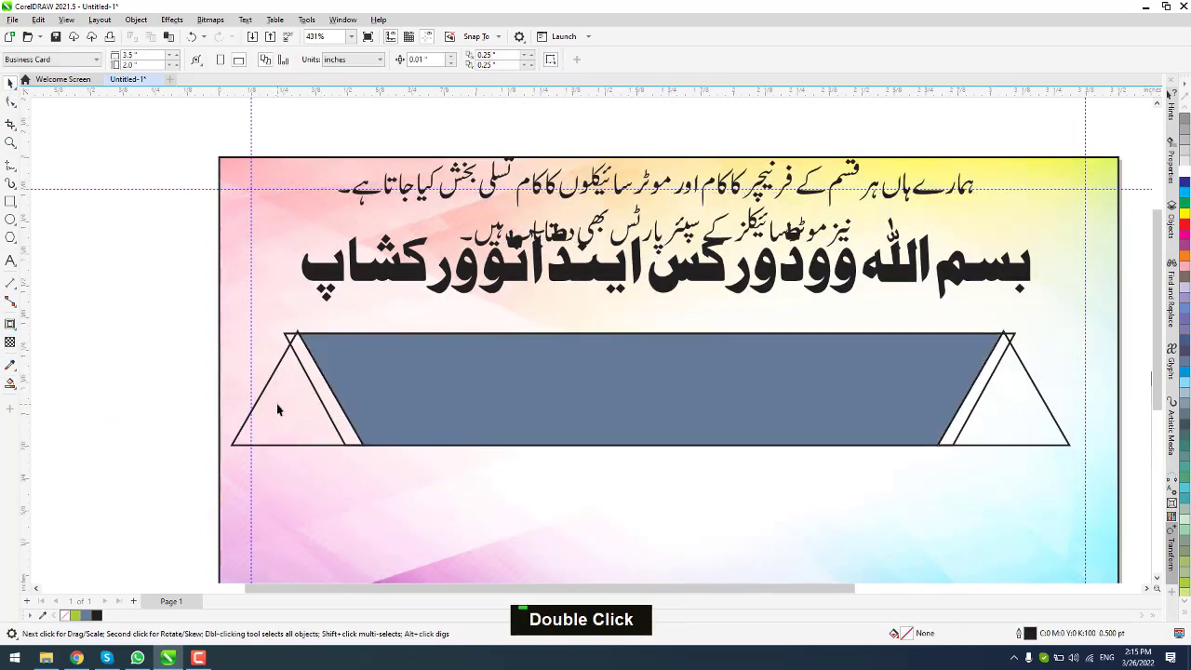
pyautogui.moveTo(280, 409); pyautogui.dragTo(103, 387)
# Step: Delete the original trapezoid outline and the extra right triangle
pyautogui.click(782, 404)
pyautogui.click(969, 417)
pyautogui.press('Delete')
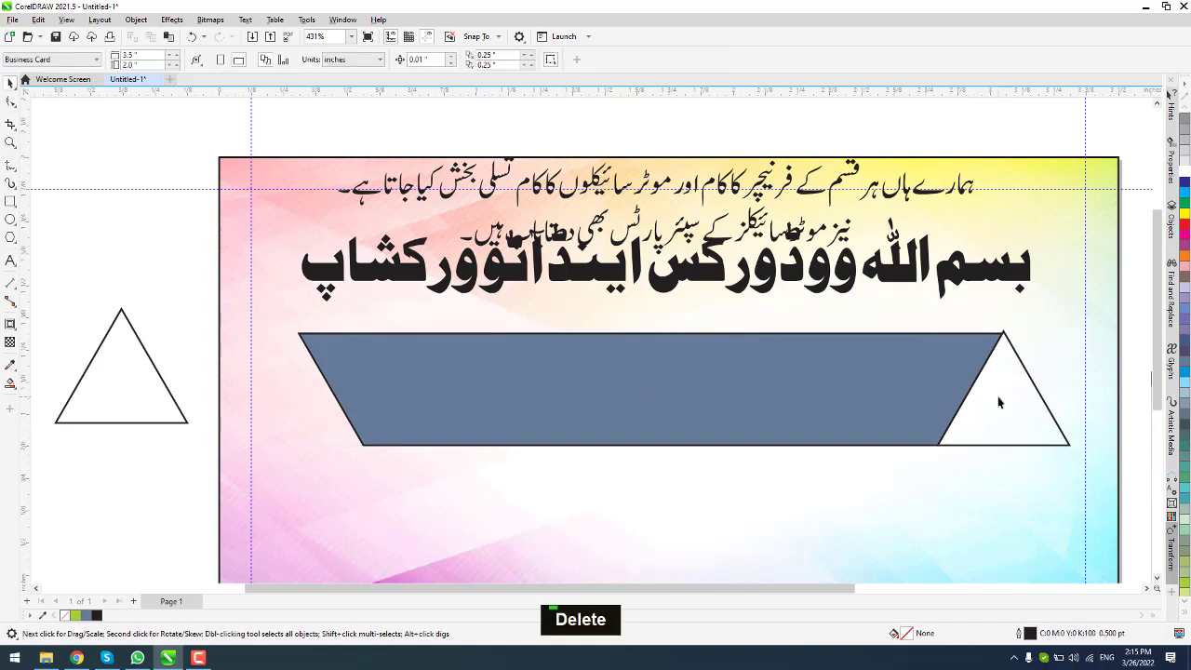
pyautogui.click(1001, 401)
pyautogui.press('Delete')
# Step: Give the new trapezoid a white fill and a 1.5 pt cyan outline
pyautogui.click(542, 407)
pyautogui.click(1185, 171)
pyautogui.rightClick(1186, 192)
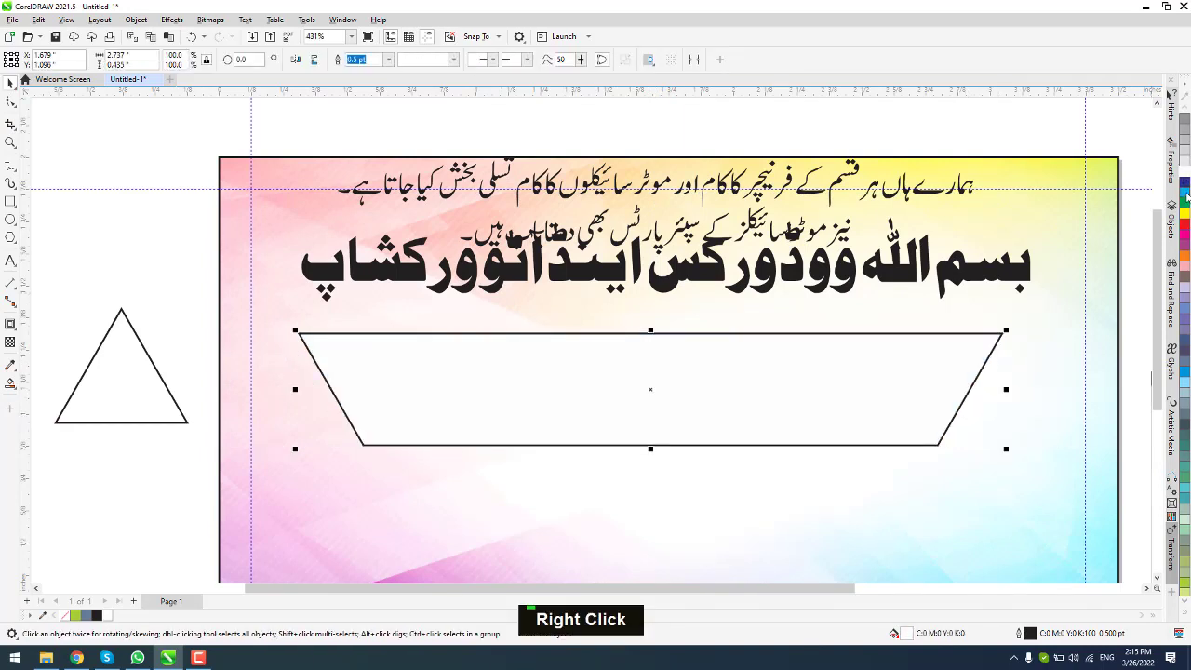
pyautogui.click(388, 58)
pyautogui.click(366, 127)
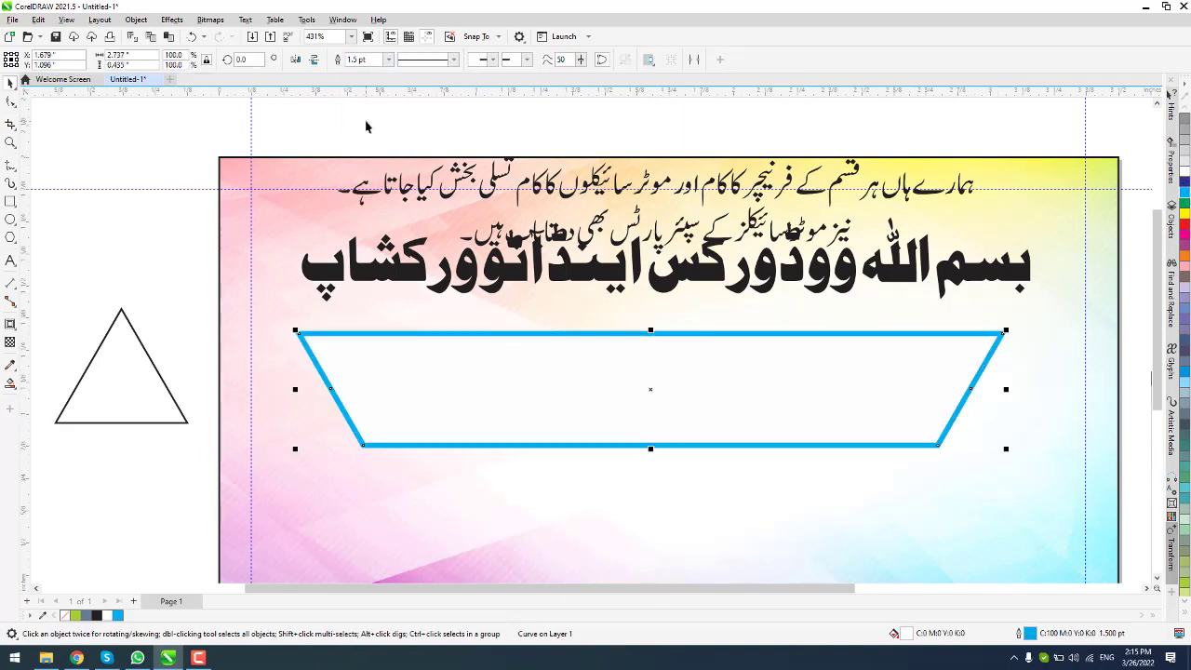
# Step: Move the body paragraph into the trapezoid, in front, centred horizontally and vertically
pyautogui.click(778, 181)
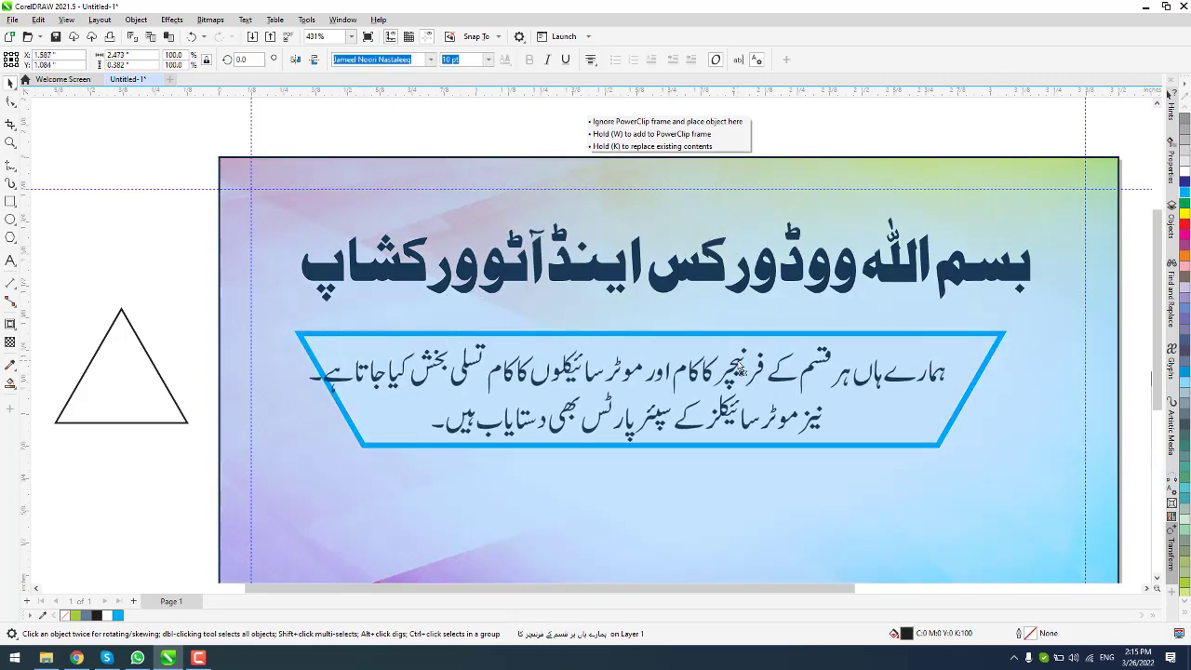
pyautogui.moveTo(773, 352); pyautogui.dragTo(762, 359)
pyautogui.hotkey('ctrl', 'pageup')
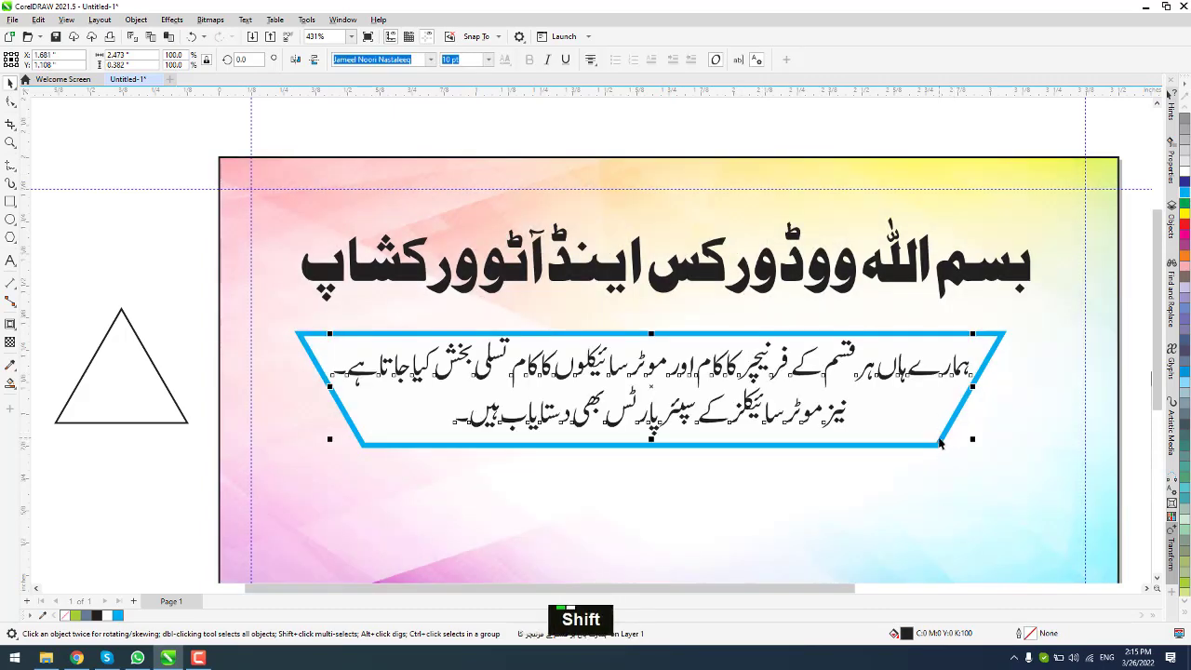
pyautogui.keyDown('shift'); pyautogui.click(941, 440); pyautogui.keyUp('shift')
pyautogui.press('c')
pyautogui.press('e')
pyautogui.click(136, 244)
# Step: Nudge the trapezoid's bottom corners outward to widen its base
pyautogui.click(943, 441)
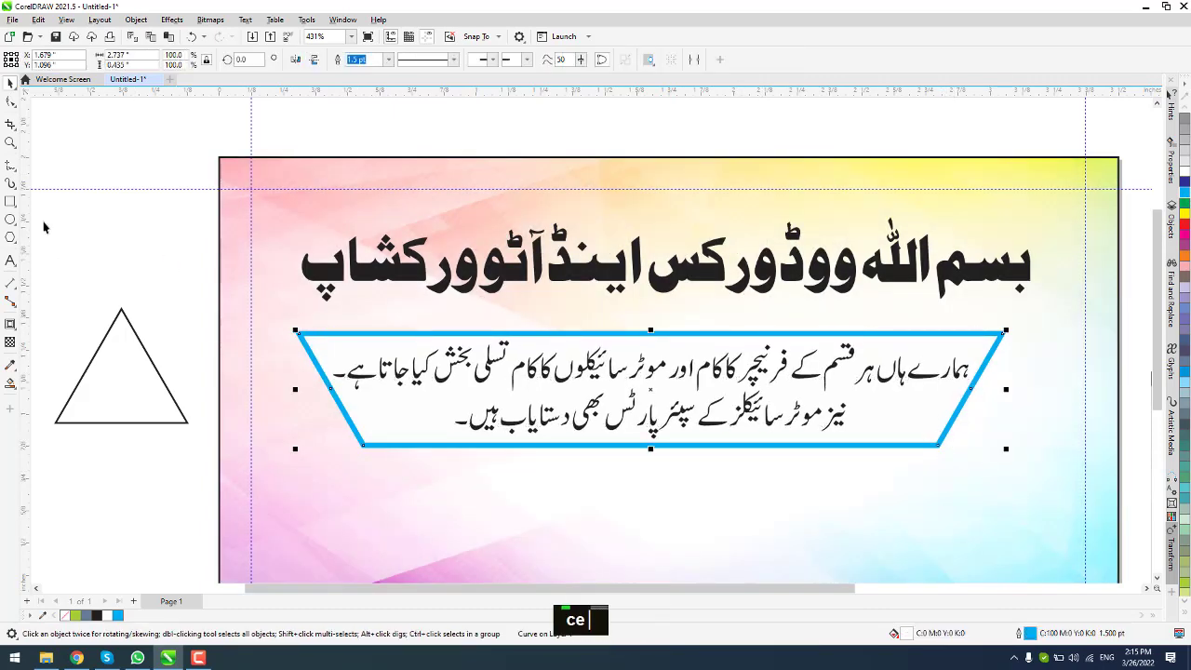
pyautogui.click(11, 102)
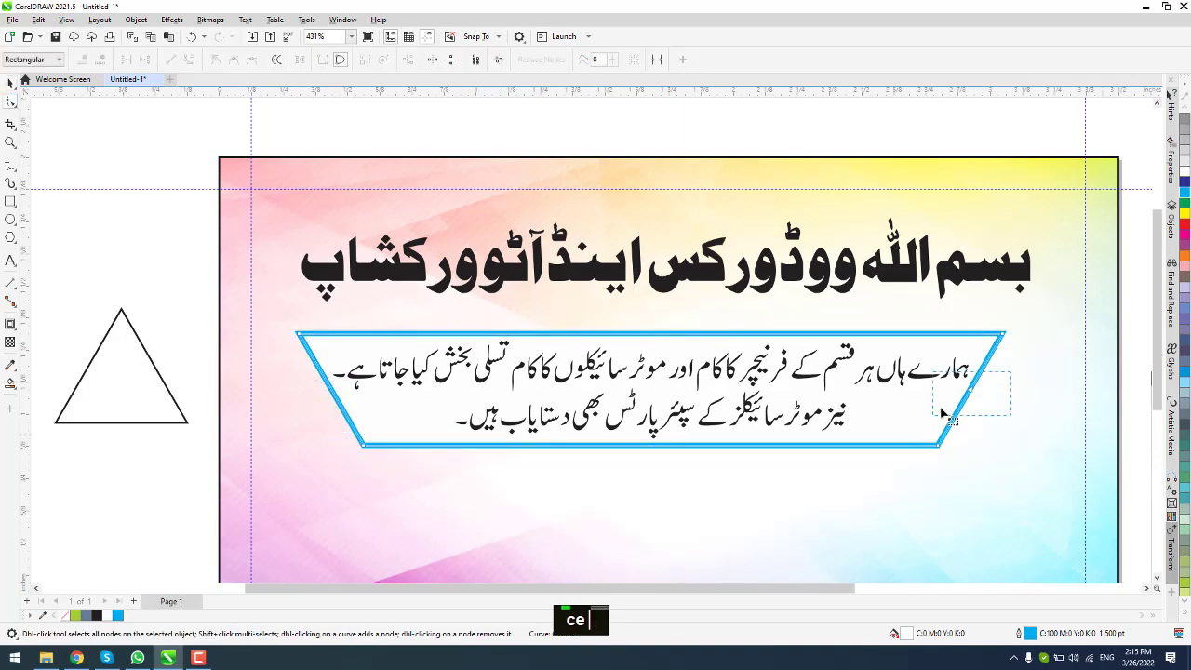
pyautogui.press('Right')
pyautogui.press('Right')
pyautogui.press('Right')
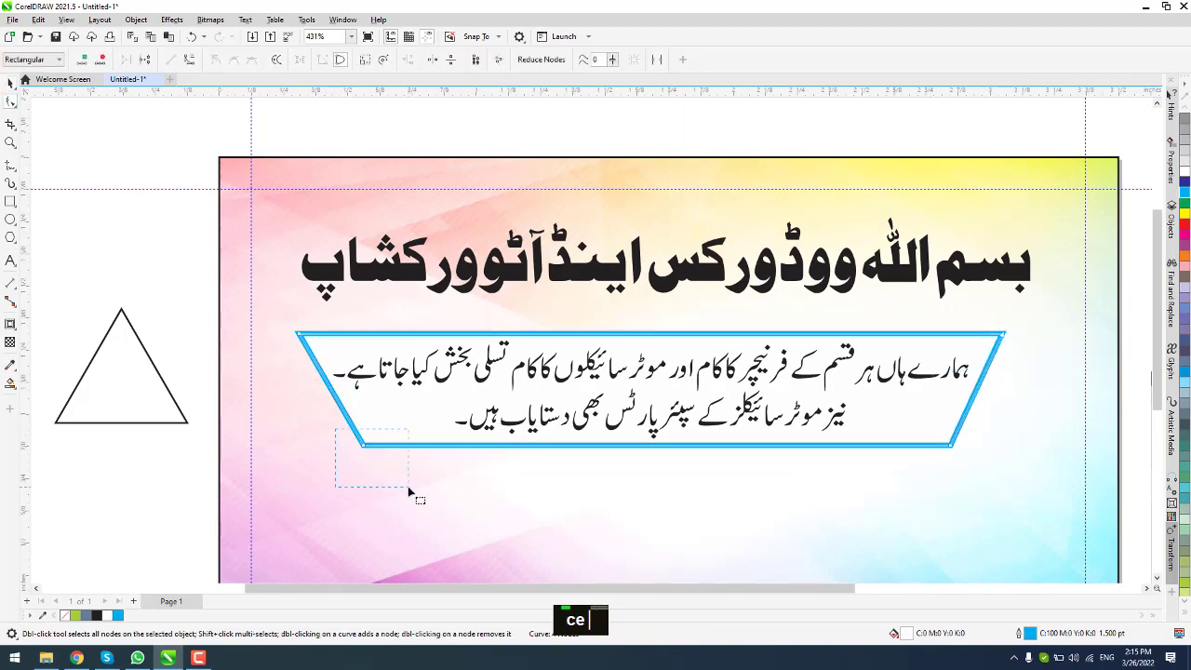
pyautogui.moveTo(407, 487); pyautogui.dragTo(409, 486)
pyautogui.press('Left')
pyautogui.press('Left')
pyautogui.press('Left')
pyautogui.press('Left')
pyautogui.press('Left')
pyautogui.click(11, 83)
pyautogui.click(534, 473)
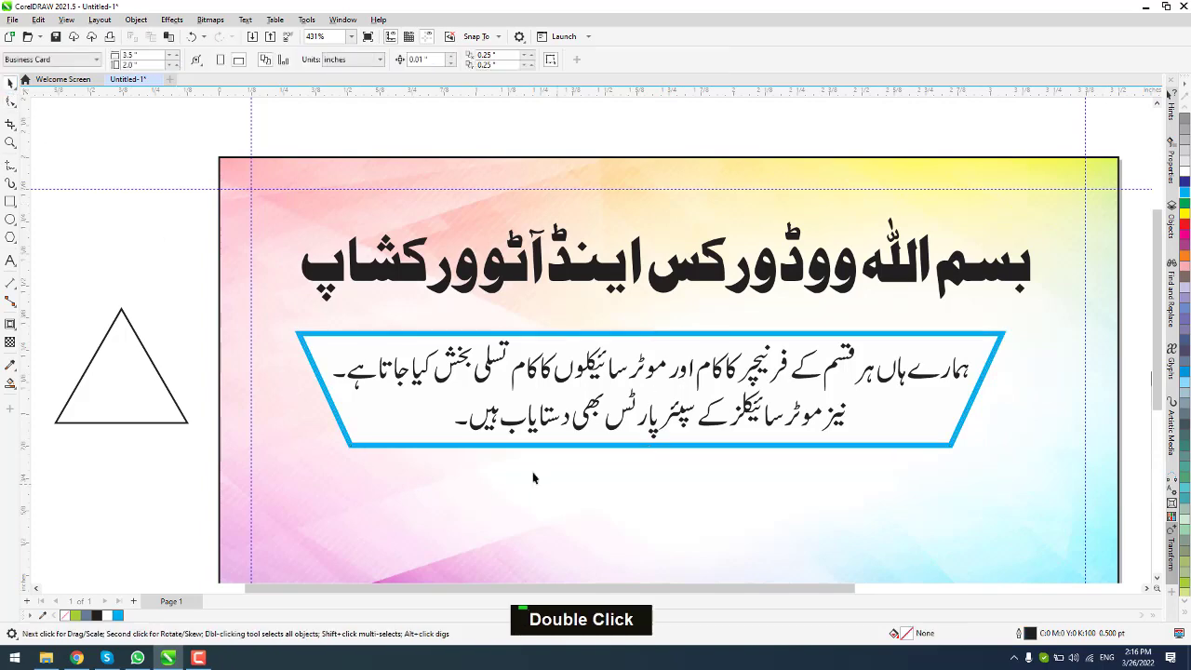
# Step: Move the heading and framed paragraph lower and widen the heading slightly
pyautogui.scroll(-2, 533, 478)
pyautogui.scroll(3, 811, 381)
pyautogui.scroll(-1, 865, 411)
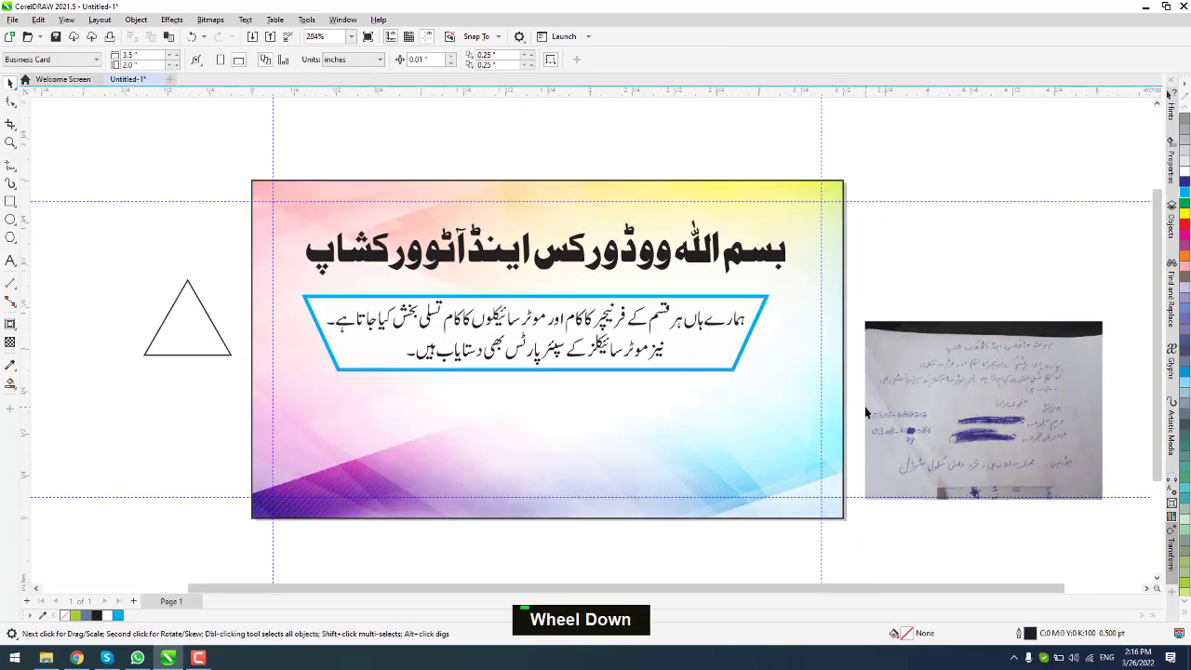
pyautogui.moveTo(874, 188); pyautogui.dragTo(296, 435)
pyautogui.moveTo(502, 341); pyautogui.dragTo(522, 402)
pyautogui.moveTo(899, 257); pyautogui.dragTo(265, 358)
pyautogui.scroll(1, 221, 270)
pyautogui.moveTo(238, 270); pyautogui.dragTo(228, 271)
# Step: Restyle the word اینڈ in a different font chosen by typing 'riq'
pyautogui.doubleClick(458, 307)
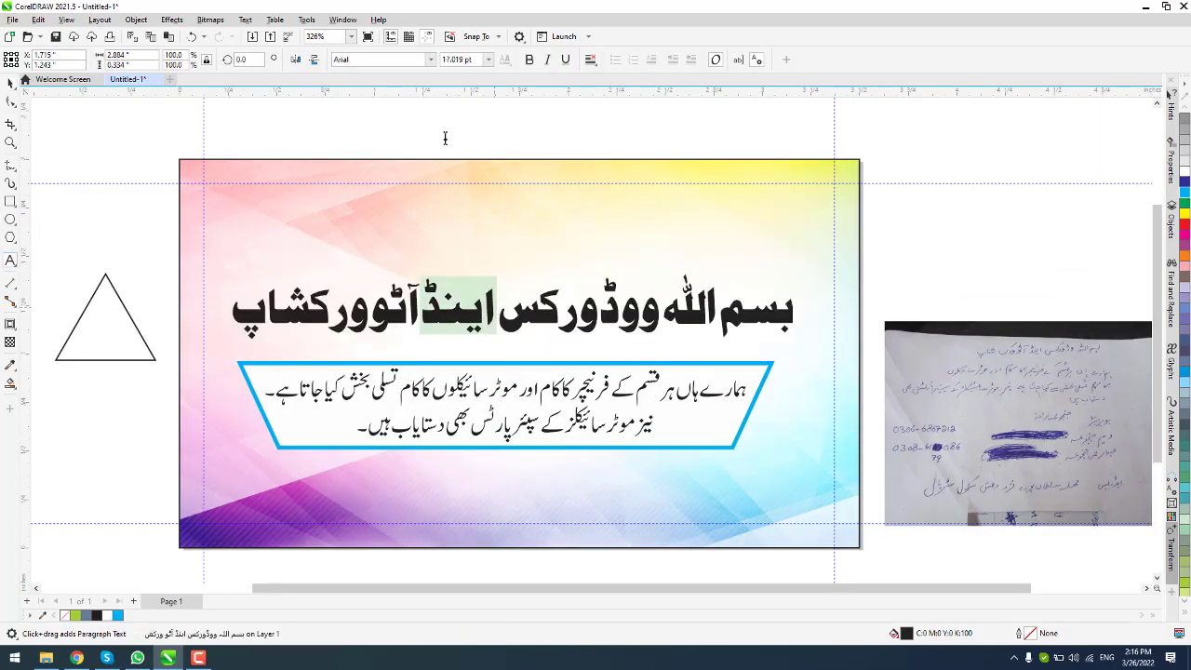
pyautogui.click(433, 63)
pyautogui.doubleClick(344, 60)
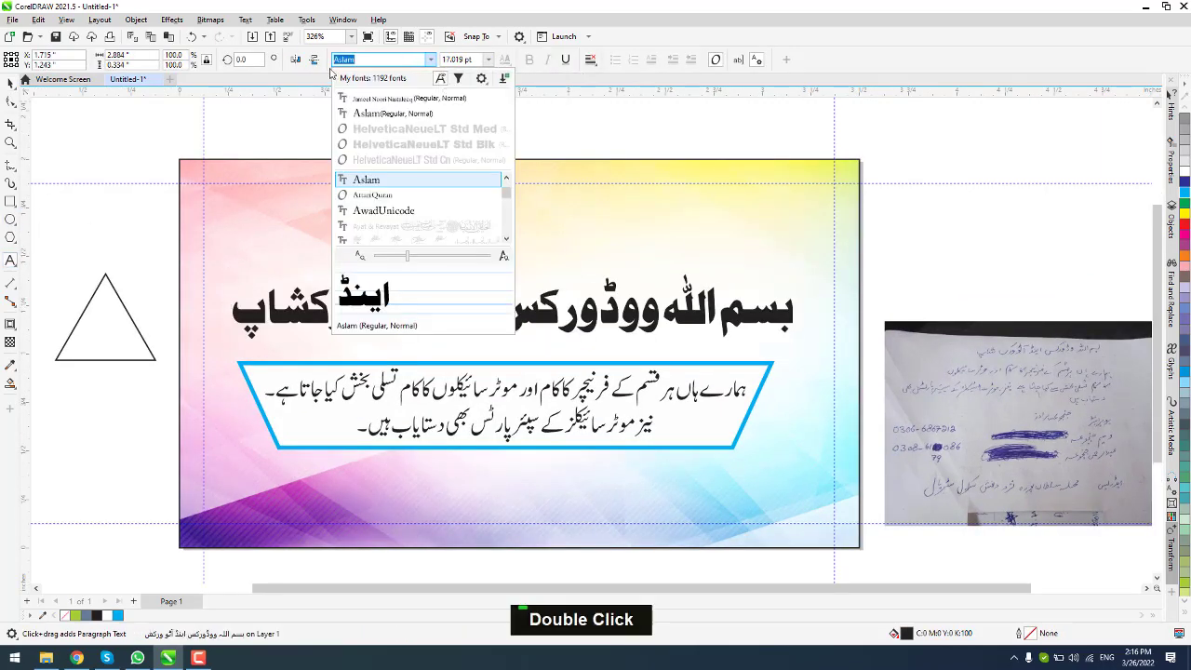
pyautogui.write('su')
pyautogui.press('BackSpace')
pyautogui.press('BackSpace')
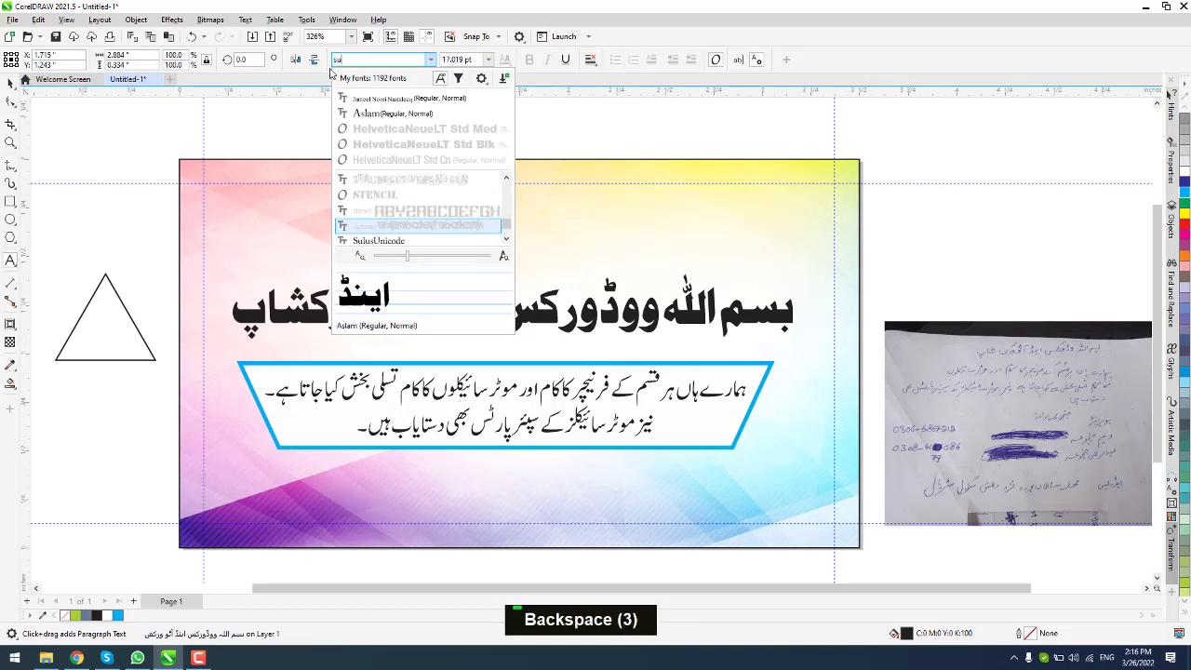
pyautogui.write('riq')
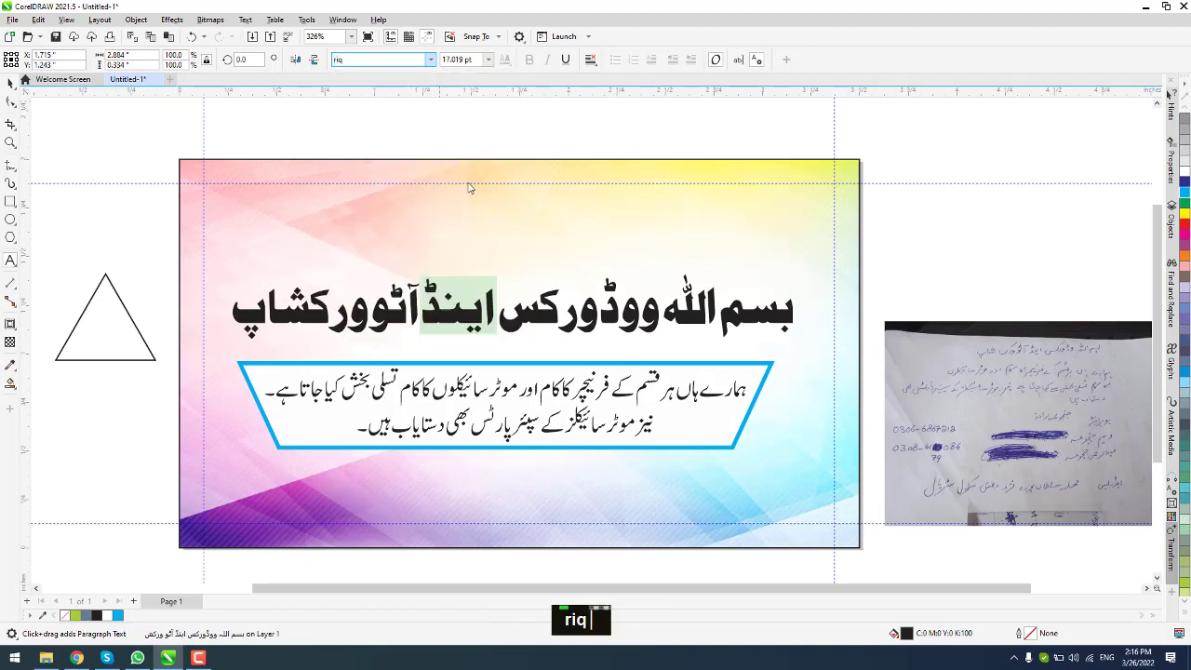
pyautogui.press('Return')
pyautogui.click(11, 85)
# Step: Convert the heading text to curves with Ctrl+Q
pyautogui.scroll(2, 441, 321)
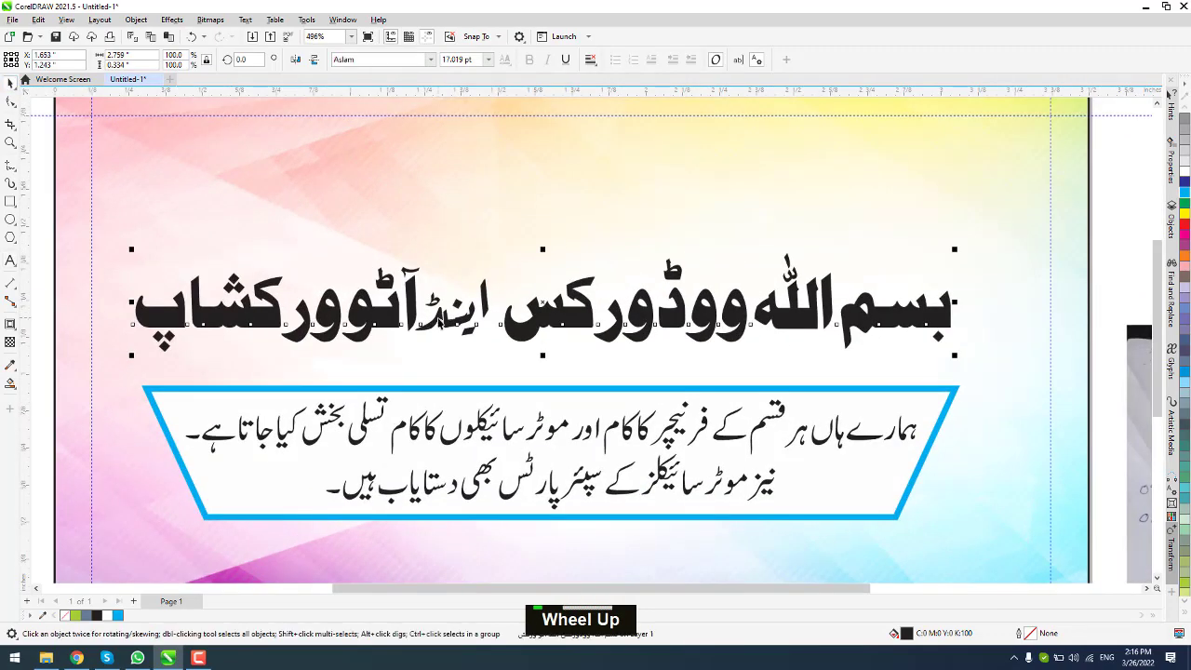
pyautogui.hotkey('ctrl', 'q')
pyautogui.scroll(-1, 632, 307)
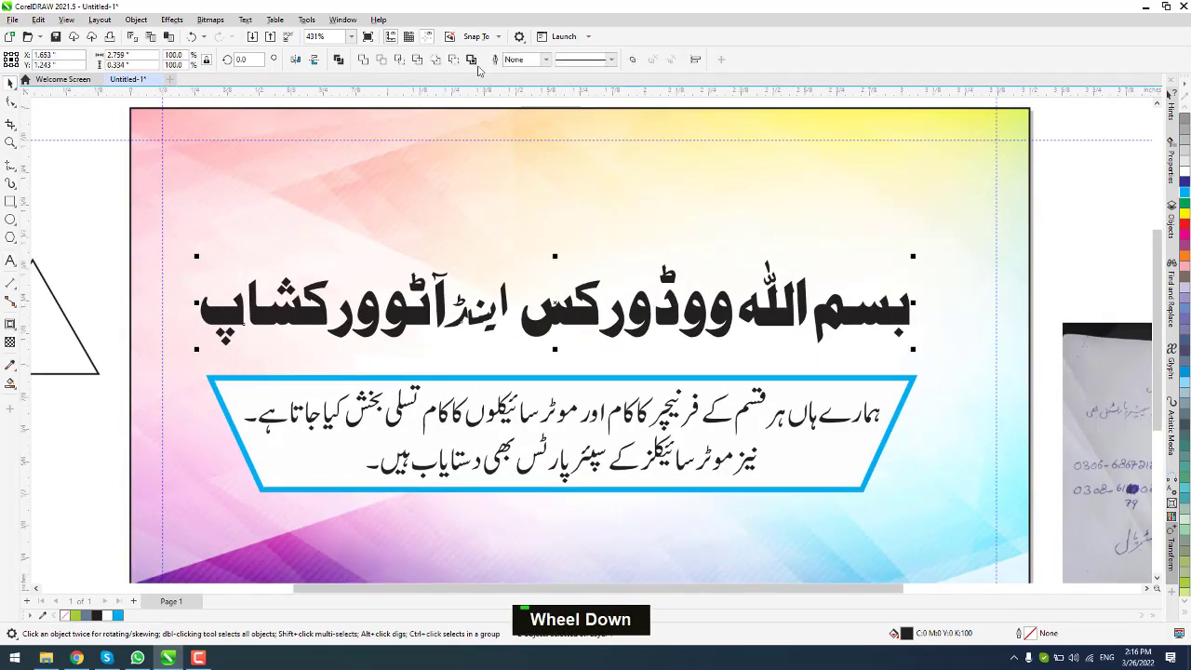
pyautogui.scroll(-2, 484, 177)
# Step: Move the curved word اینڈ above the card and shift its letter pieces apart
pyautogui.moveTo(567, 313); pyautogui.dragTo(565, 171)
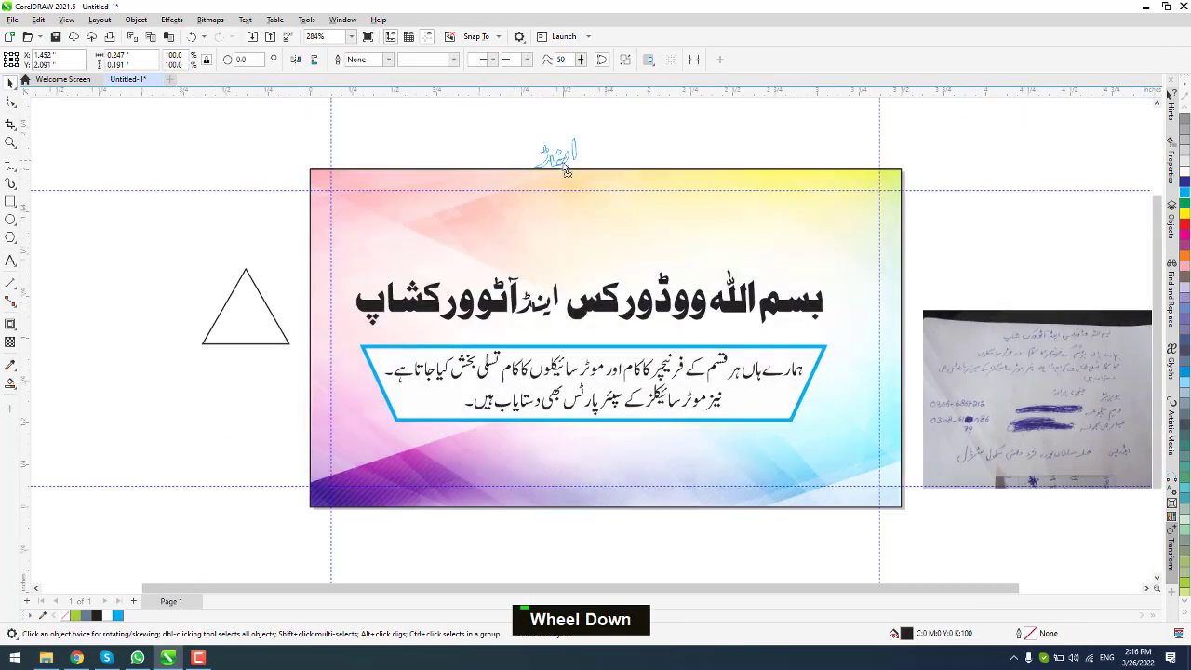
pyautogui.scroll(13, 556, 94)
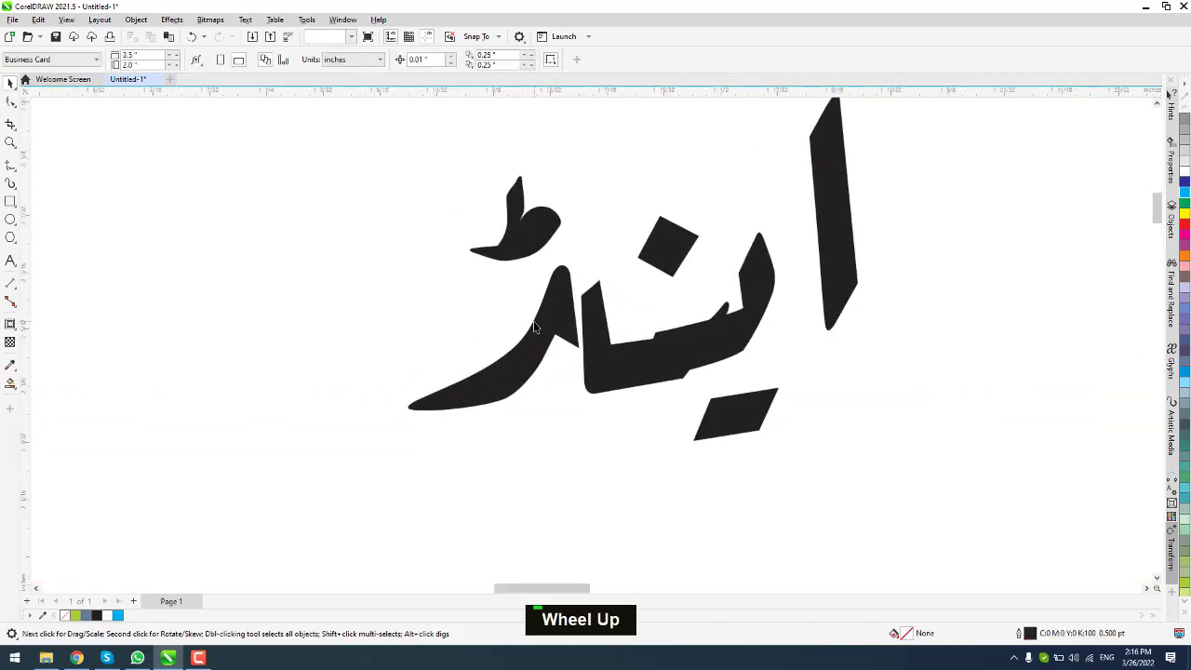
pyautogui.moveTo(581, 333); pyautogui.dragTo(587, 325)
pyautogui.moveTo(782, 356); pyautogui.dragTo(796, 364)
pyautogui.hotkey('ctrl', 'z')
pyautogui.moveTo(836, 334); pyautogui.dragTo(863, 337)
pyautogui.press('Right')
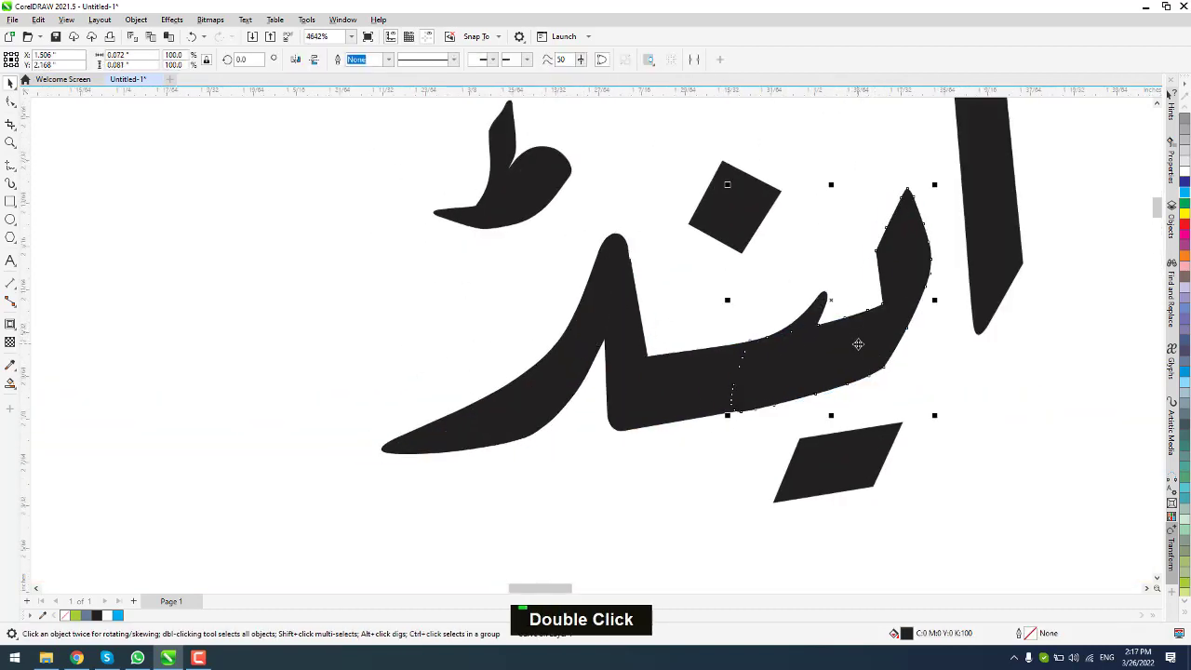
# Step: Delete the stray slanted dot and add two copies of the diamond dot below
pyautogui.scroll(-3, 864, 350)
pyautogui.click(845, 390)
pyautogui.press('Delete')
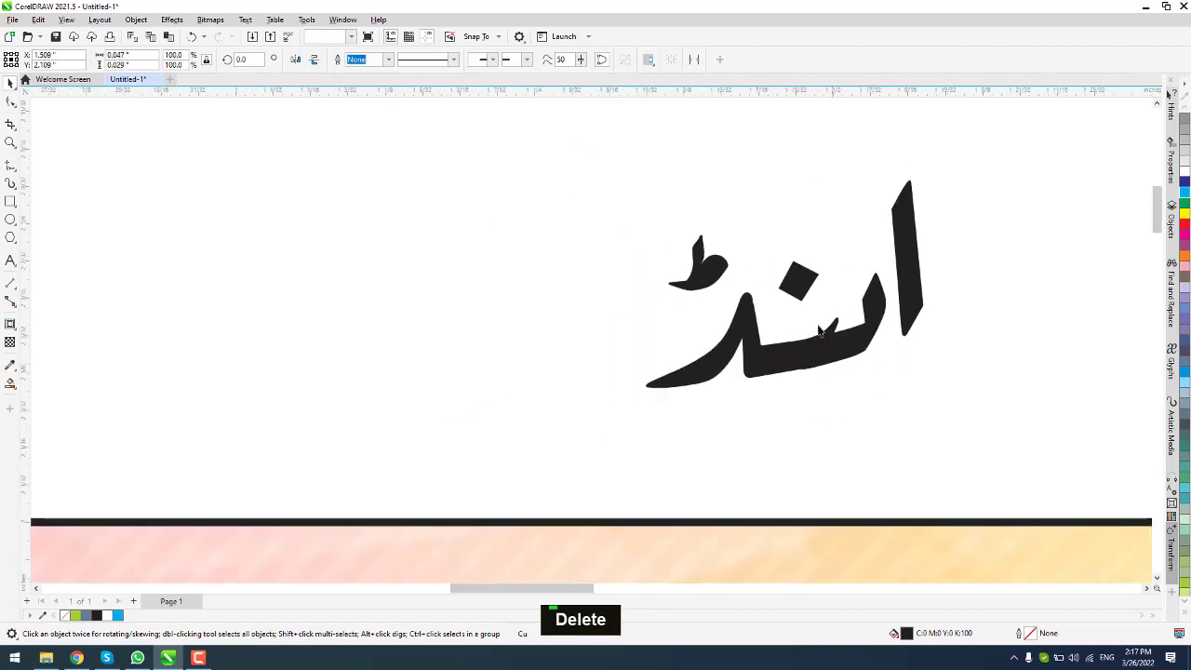
pyautogui.moveTo(801, 282); pyautogui.dragTo(877, 396)
pyautogui.rightClick(840, 398)
pyautogui.rightClick(876, 397)
# Step: Lower the alif stroke and select the small ṭ mark of اینڈ
pyautogui.scroll(3, 884, 389)
pyautogui.scroll(-1, 880, 372)
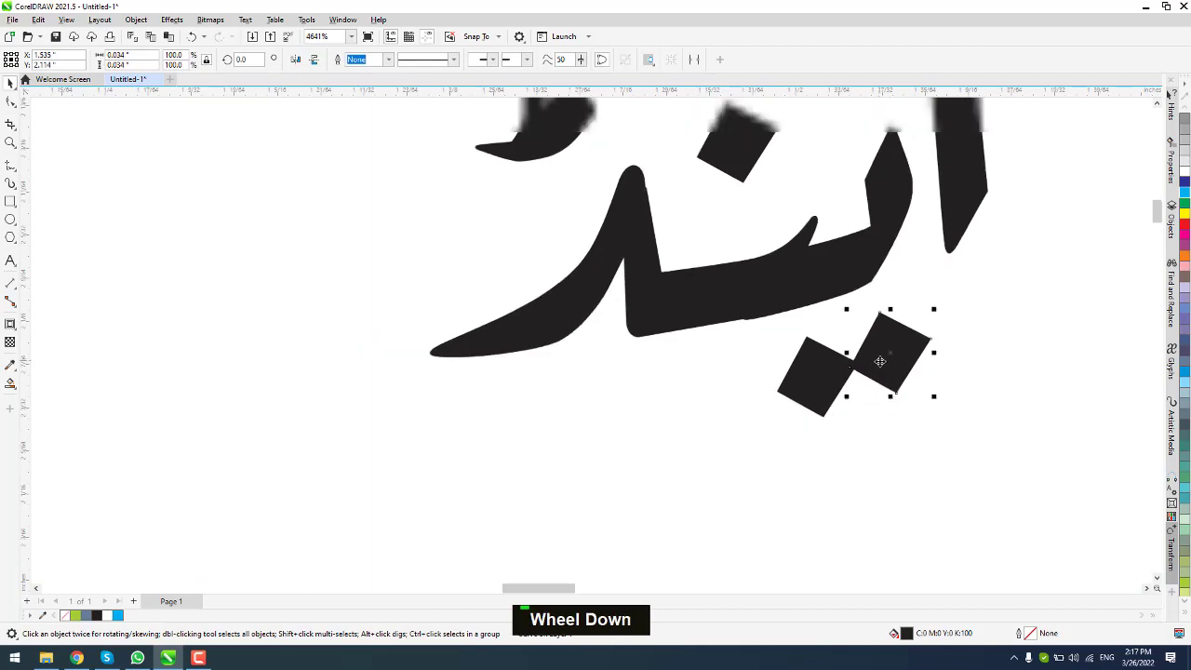
pyautogui.scroll(-8, 880, 362)
pyautogui.moveTo(960, 213)
pyautogui.mouseDown()
pyautogui.moveTo(758, 402)
pyautogui.moveTo(726, 412)
pyautogui.mouseUp()
pyautogui.click(1104, 428)
pyautogui.scroll(7, 890, 313)
pyautogui.moveTo(890, 306); pyautogui.dragTo(889, 344)
pyautogui.scroll(-4, 889, 344)
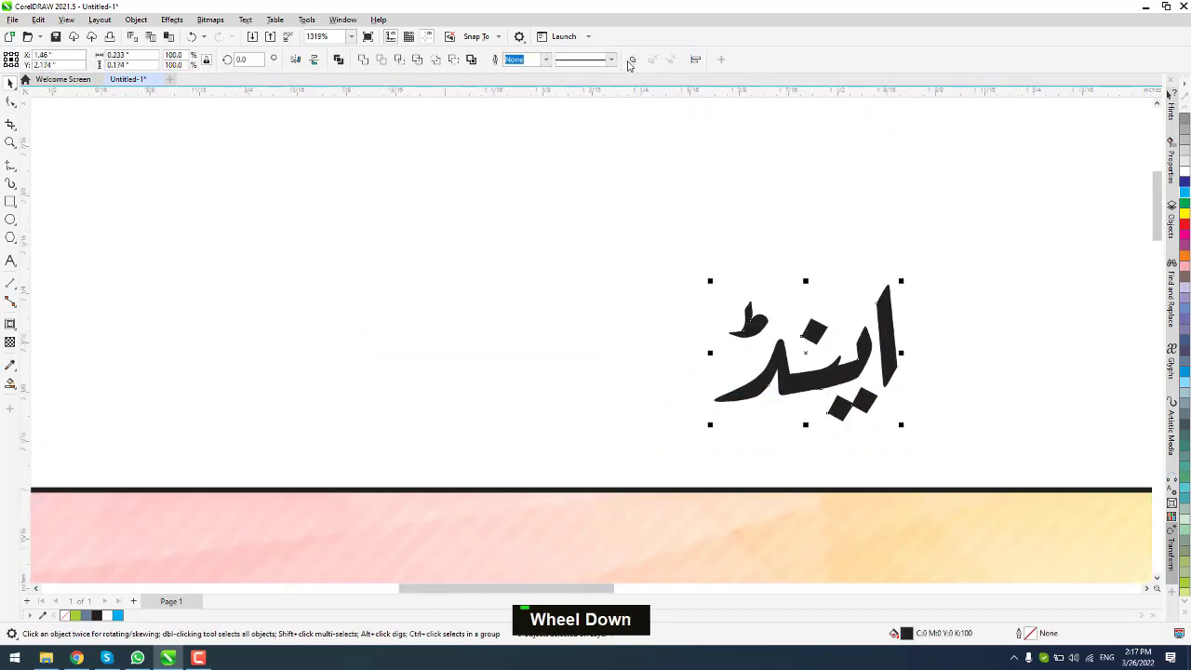
pyautogui.scroll(-2, 493, 118)
pyautogui.click(752, 296)
pyautogui.scroll(5, 752, 300)
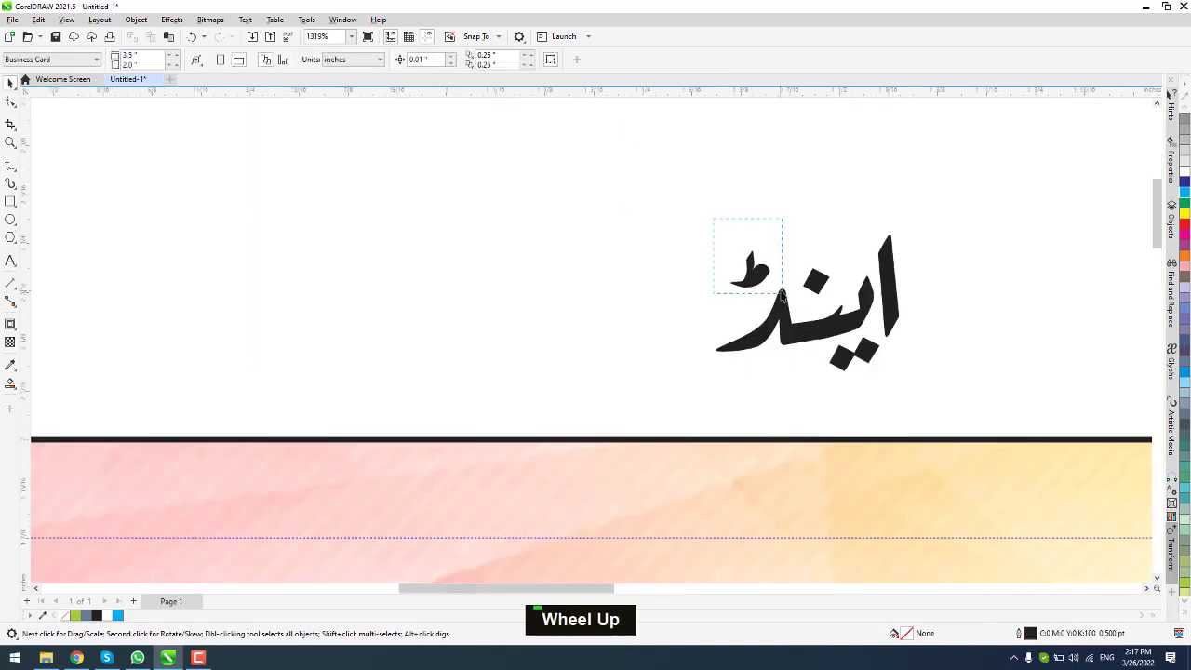
pyautogui.scroll(-3, 811, 282)
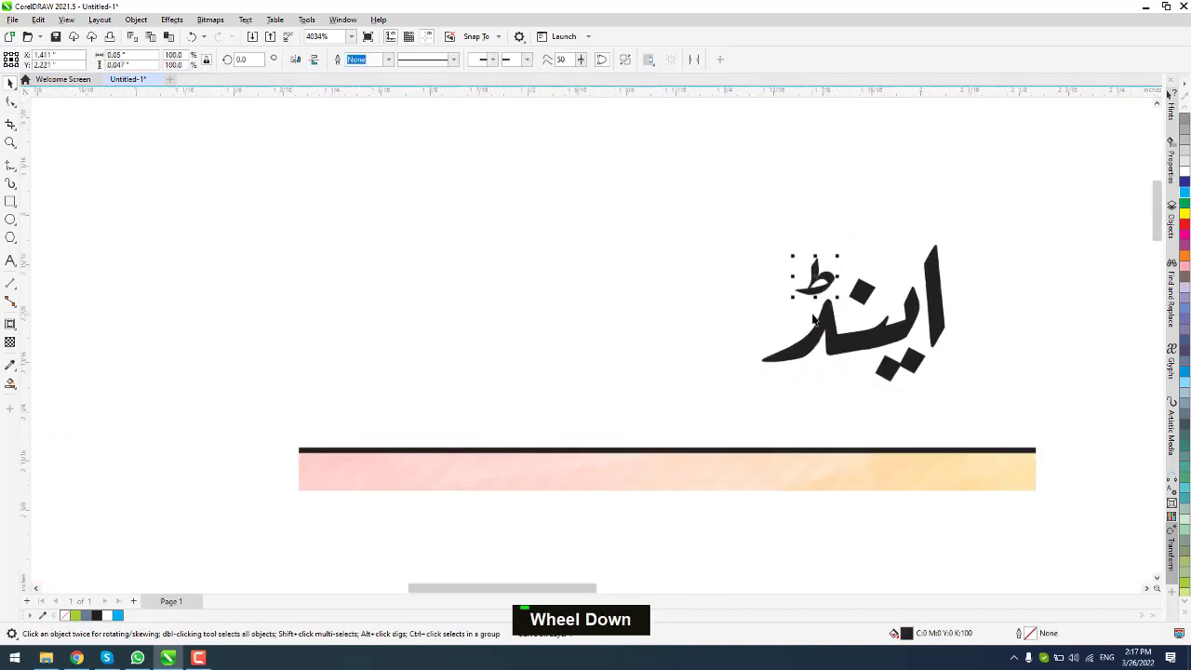
pyautogui.scroll(-3, 668, 222)
pyautogui.scroll(1, 728, 446)
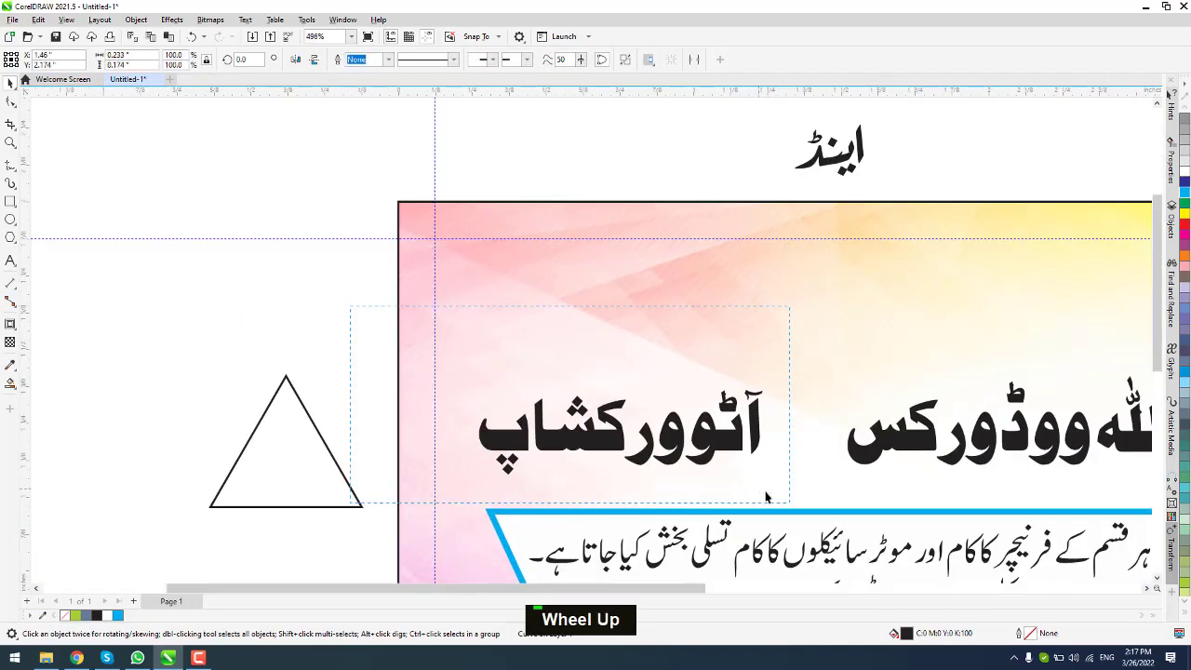
# Step: Select the heading words آٹوورکشاپ and بسم اللہ ووڈورکس, undoing an accidental background move
pyautogui.click(729, 445)
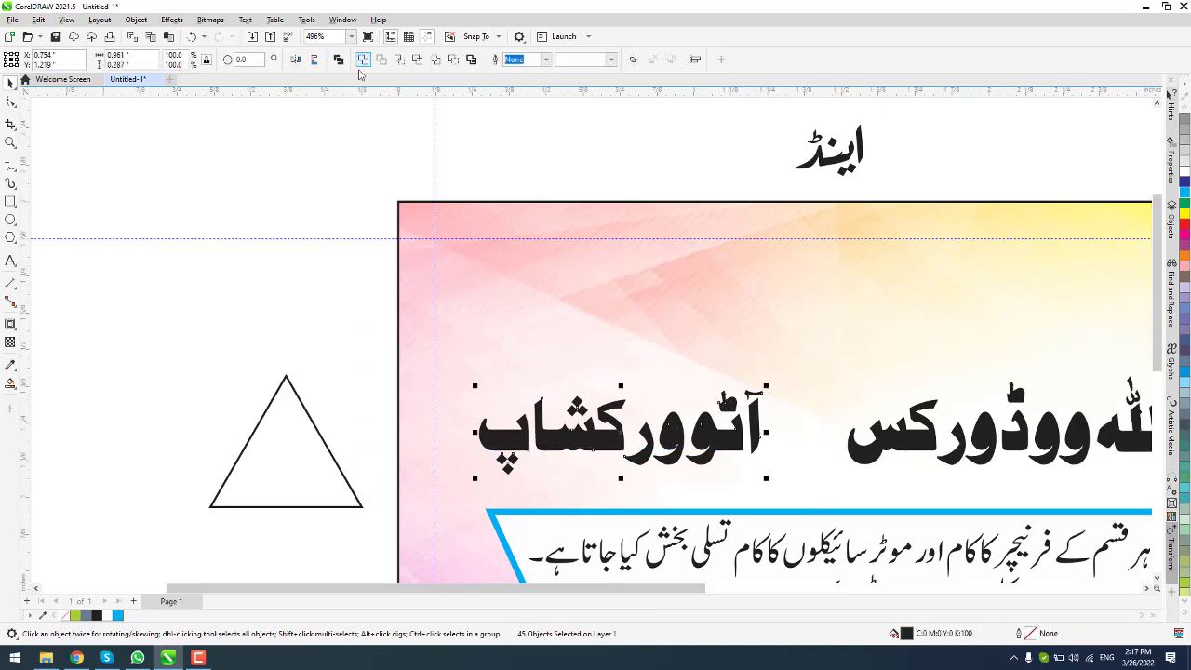
pyautogui.scroll(-2, 650, 361)
pyautogui.click(650, 359)
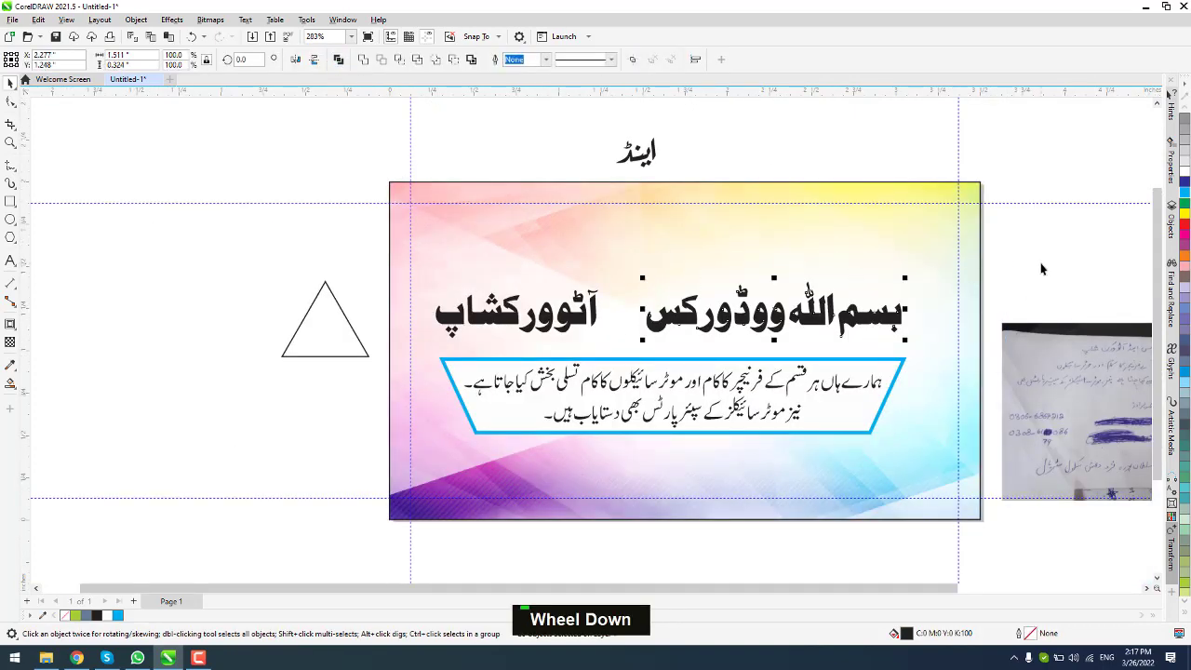
pyautogui.scroll(1, 856, 308)
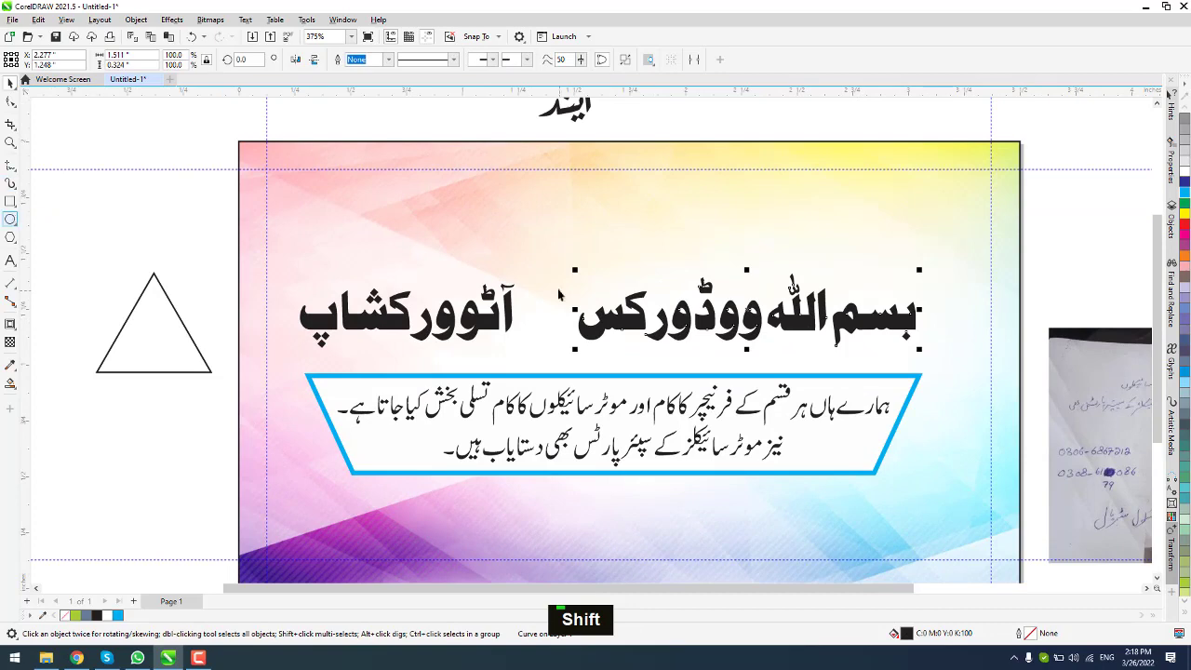
pyautogui.moveTo(559, 295); pyautogui.dragTo(599, 343)
pyautogui.hotkey('ctrl', 'z')
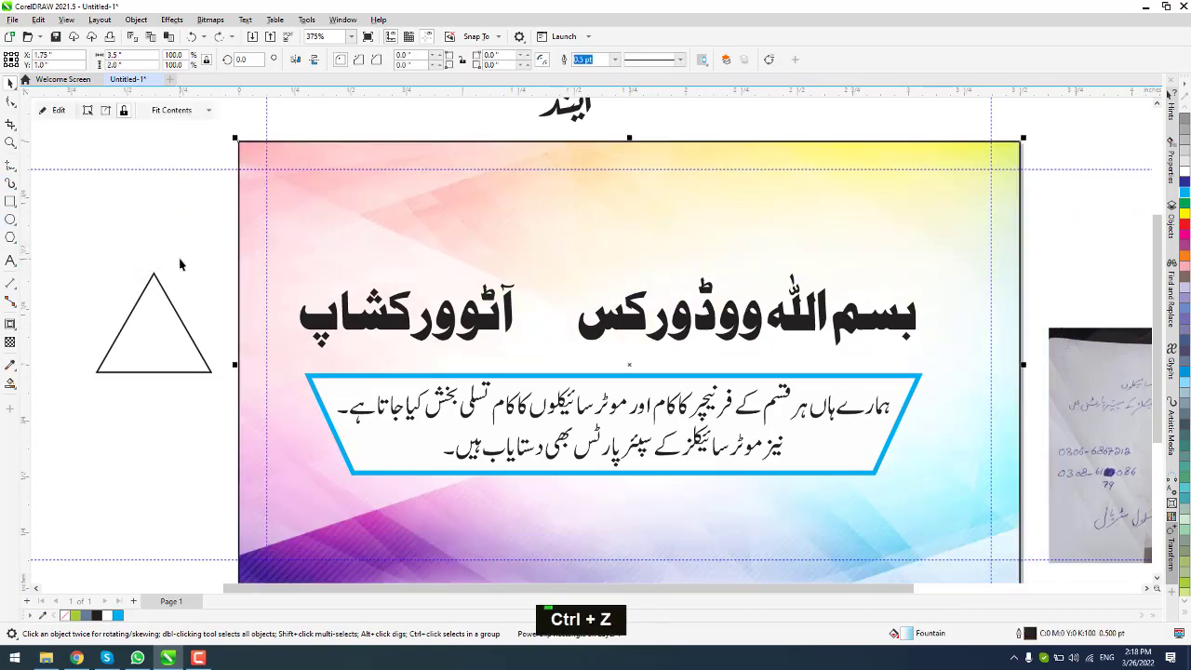
# Step: Draw an oval with F7, fill it red and give it a white outline
pyautogui.press('F7')
pyautogui.moveTo(511, 251); pyautogui.dragTo(573, 300)
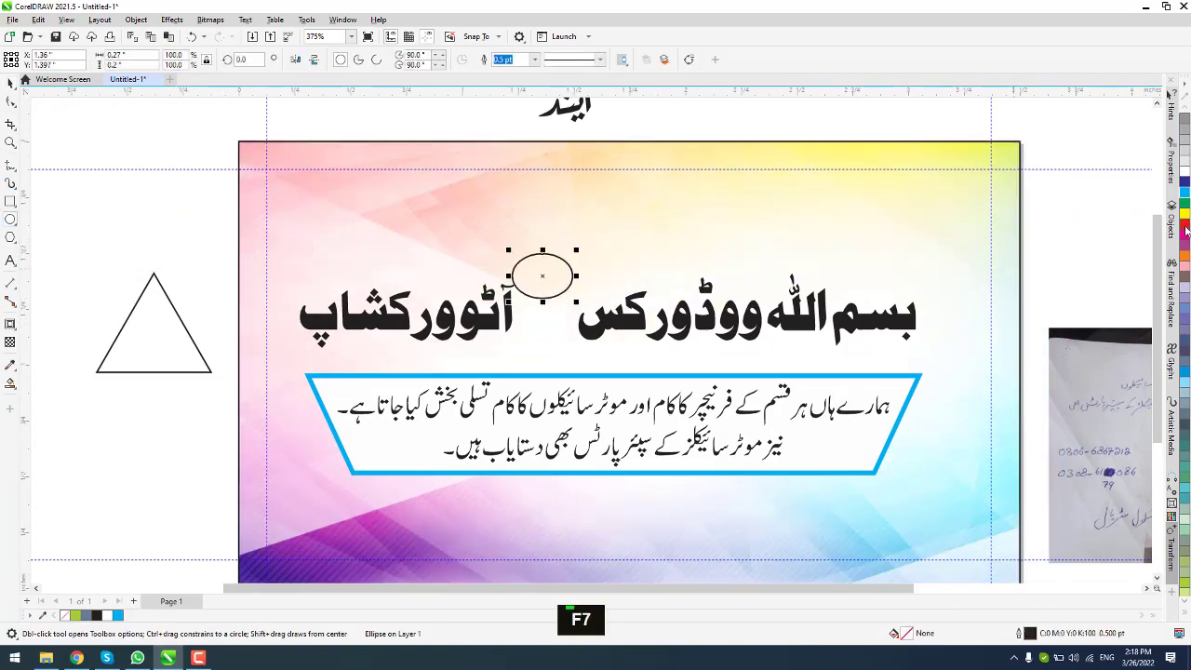
pyautogui.click(1185, 239)
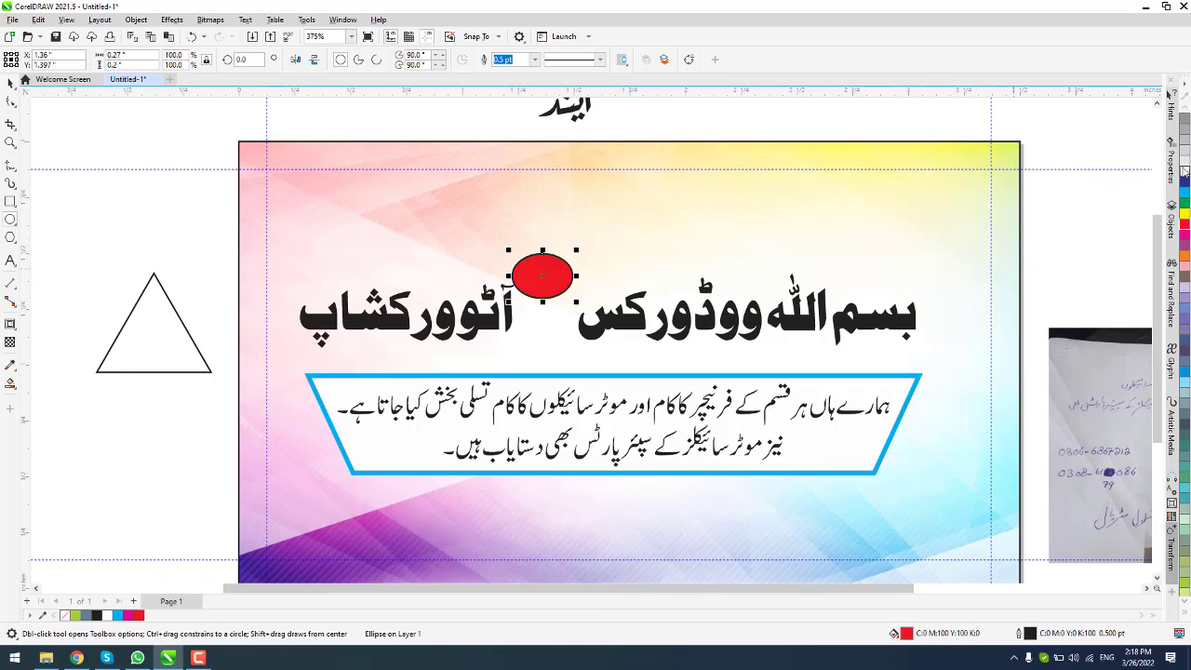
pyautogui.rightClick(1185, 171)
pyautogui.scroll(2, 559, 277)
# Step: Tilt the red oval about 40 degrees and move it into the heading's gap
pyautogui.click(11, 84)
pyautogui.click(490, 262)
pyautogui.moveTo(478, 238); pyautogui.dragTo(460, 285)
pyautogui.click(548, 259)
pyautogui.moveTo(544, 280); pyautogui.dragTo(554, 348)
pyautogui.scroll(-3, 595, 361)
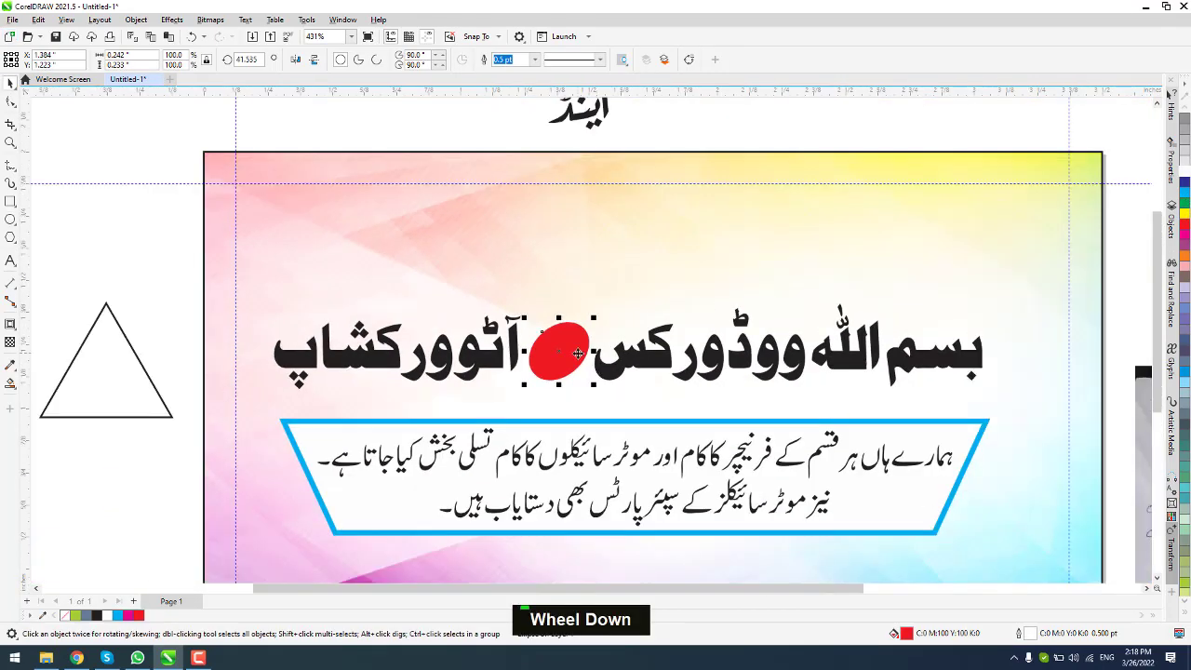
# Step: Set the oval's outline to None in the Outline Pen dialog
pyautogui.press('F12')
pyautogui.doubleClick(502, 281)
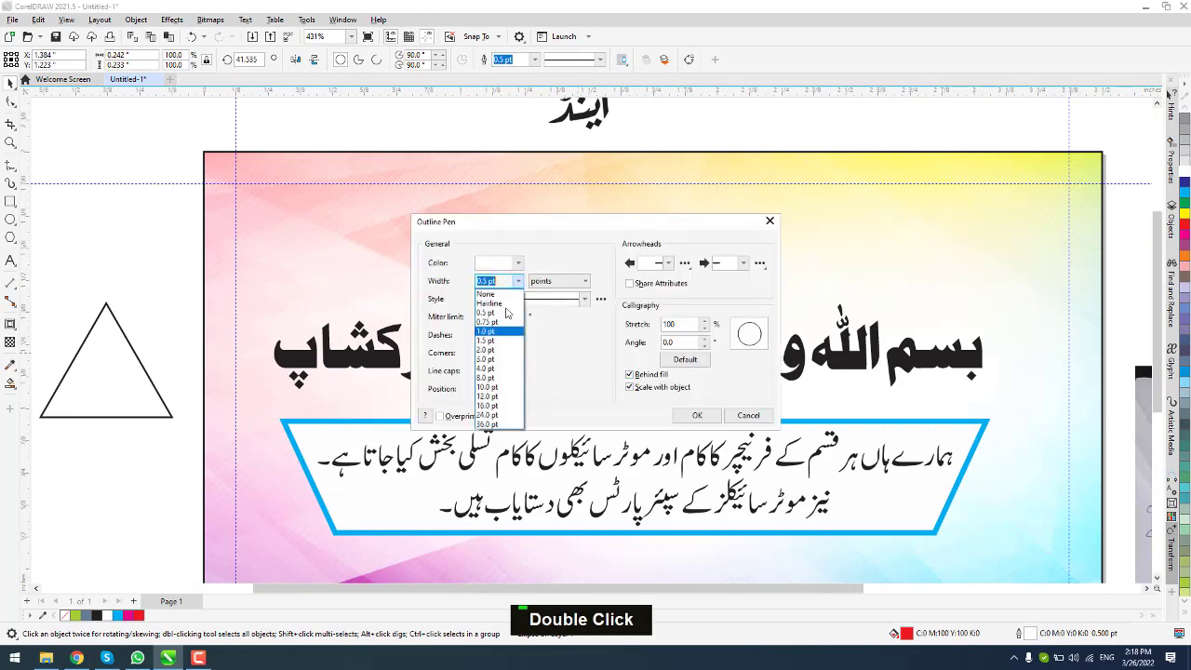
pyautogui.click(485, 294)
pyautogui.click(697, 415)
# Step: Place the white word اینڈ in front of the oval, shrunk to about 76%
pyautogui.click(578, 110)
pyautogui.moveTo(579, 110); pyautogui.dragTo(558, 352)
pyautogui.hotkey('ctrl', 'Home')
pyautogui.scroll(5, 633, 229)
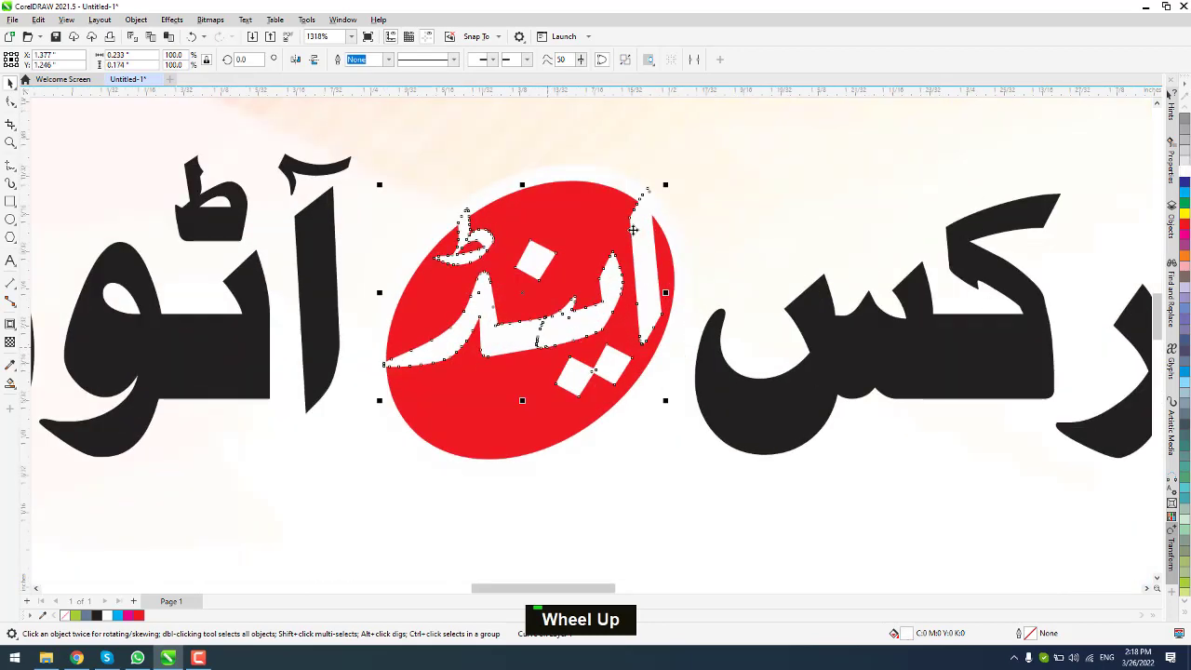
pyautogui.click(659, 187)
pyautogui.hotkey('ctrl', 'z')
pyautogui.moveTo(666, 184); pyautogui.dragTo(630, 311)
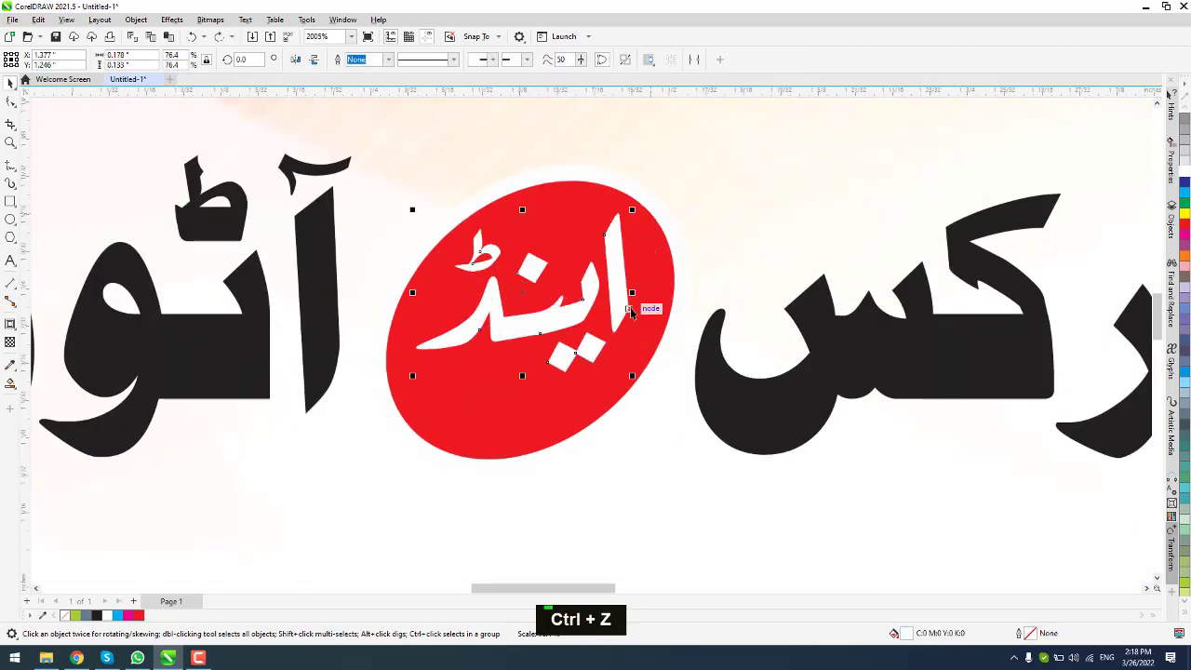
pyautogui.press('Down')
pyautogui.press('Down')
pyautogui.press('Left')
# Step: Centre the white word horizontally and vertically on the red oval
pyautogui.keyDown('shift'); pyautogui.click(659, 227); pyautogui.keyUp('shift')
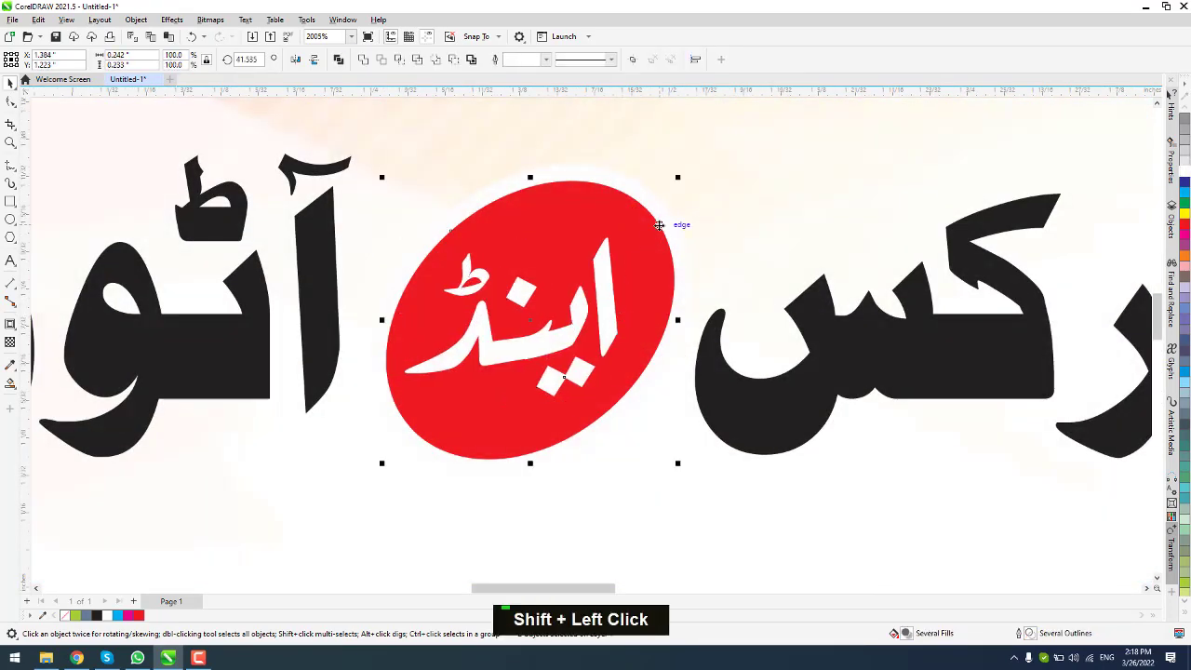
pyautogui.press('c')
pyautogui.press('e')
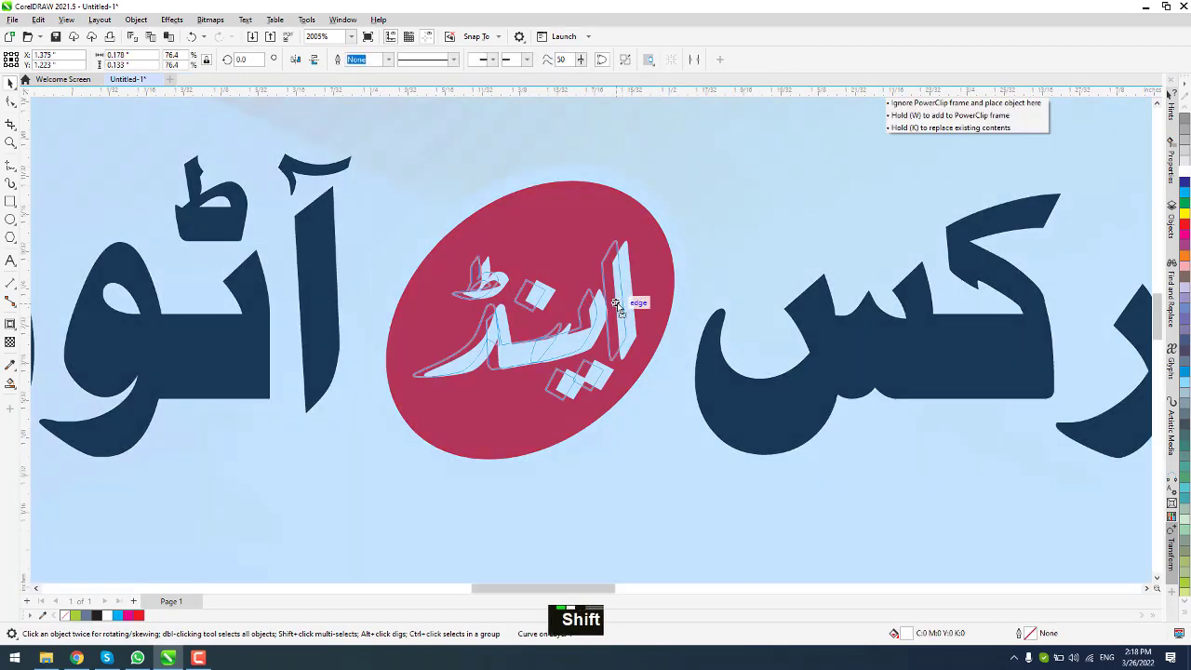
pyautogui.keyDown('shift'); pyautogui.click(657, 276); pyautogui.keyUp('shift')
pyautogui.scroll(-5, 657, 261)
pyautogui.click(943, 285)
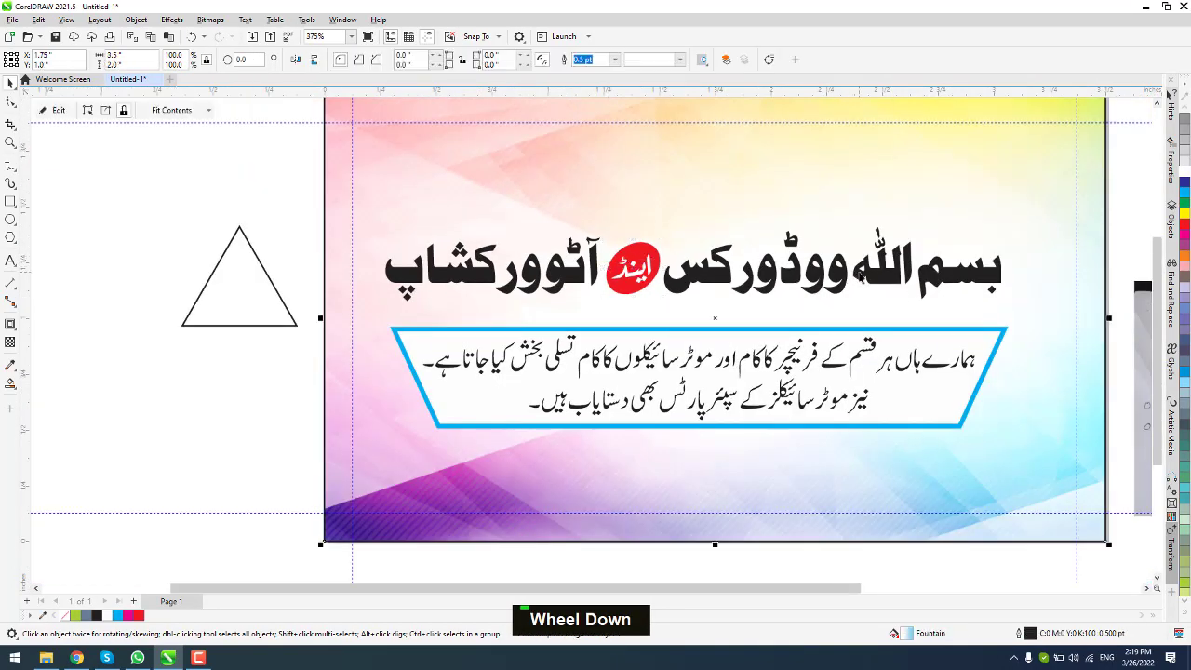
# Step: Fill بسم اللہ ووڈورکس green, trying then removing a 3.0 pt black outline
pyautogui.scroll(3, 943, 285)
pyautogui.click(1182, 205)
pyautogui.press('F12')
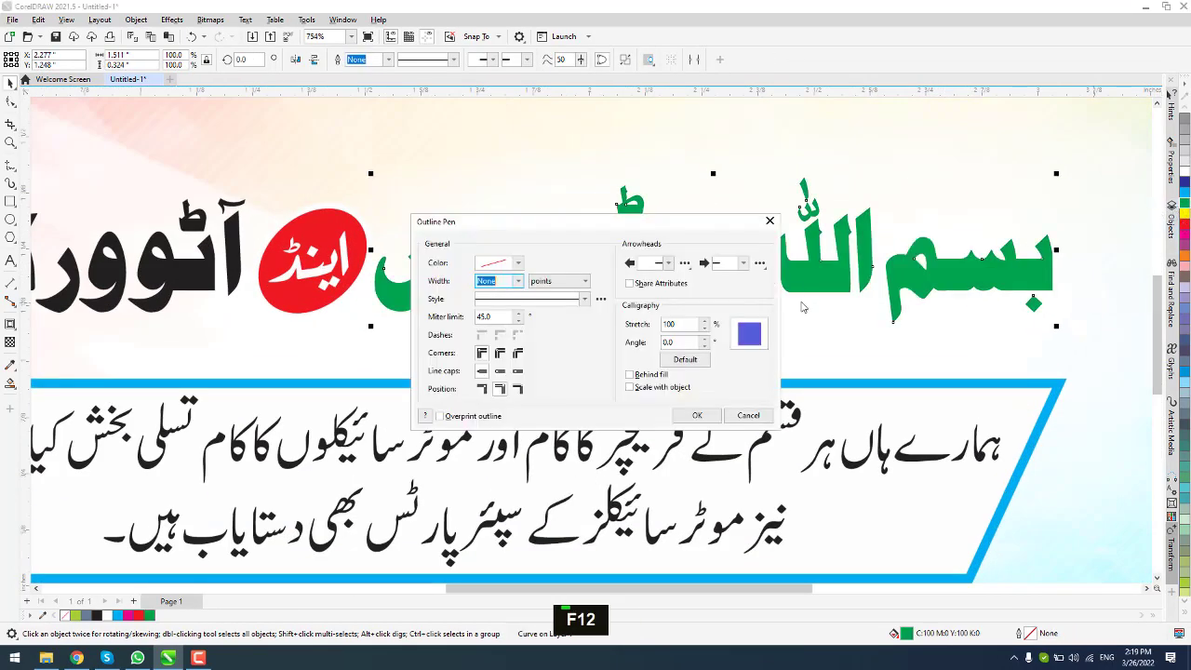
pyautogui.click(502, 372)
pyautogui.click(630, 387)
pyautogui.click(630, 375)
pyautogui.click(518, 281)
pyautogui.click(499, 359)
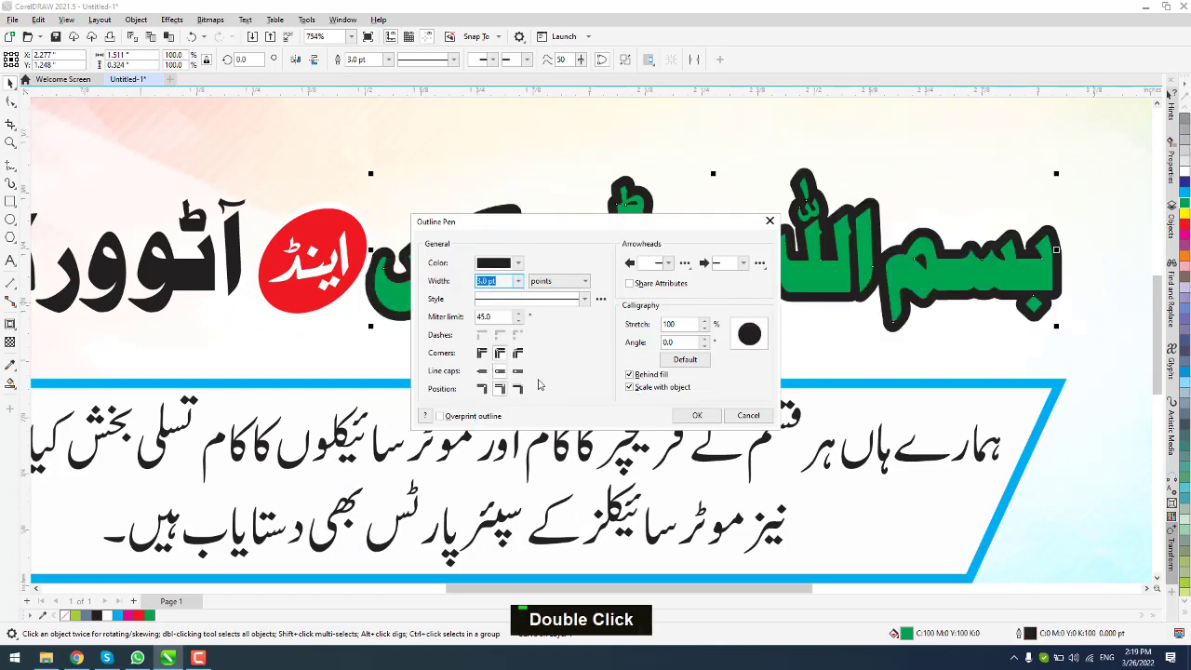
pyautogui.click(697, 416)
pyautogui.rightClick(1184, 177)
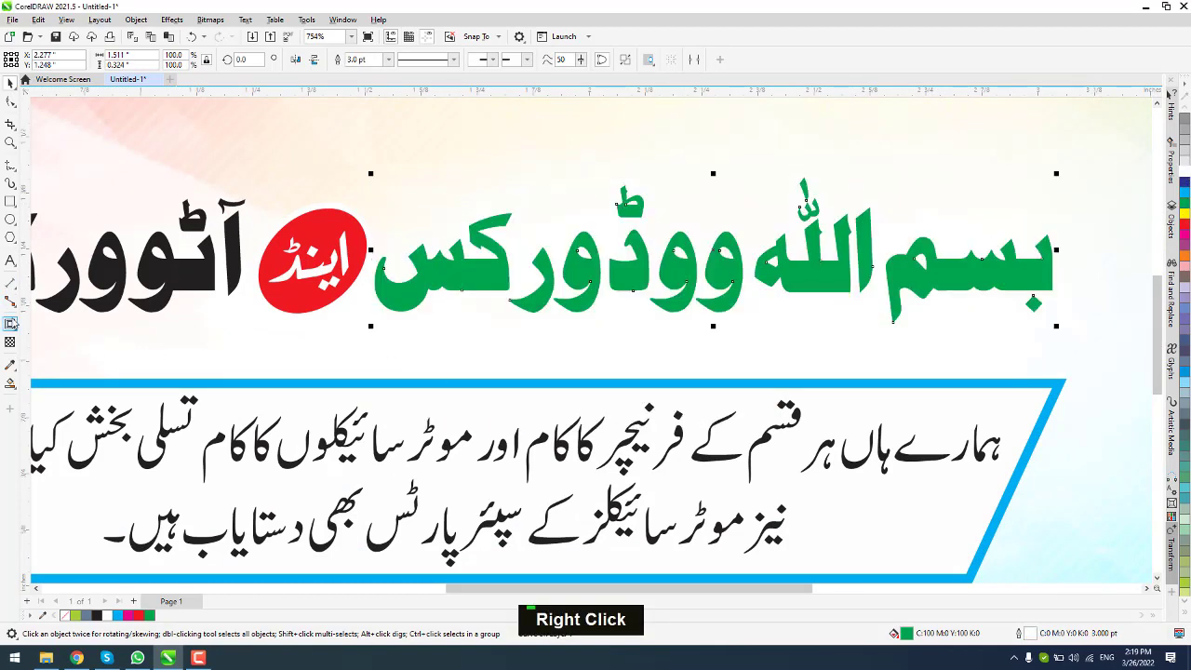
# Step: Apply a horizontal fountain fill across the green words with Interactive Fill
pyautogui.click(10, 384)
pyautogui.click(47, 387)
pyautogui.moveTo(580, 271); pyautogui.dragTo(936, 272)
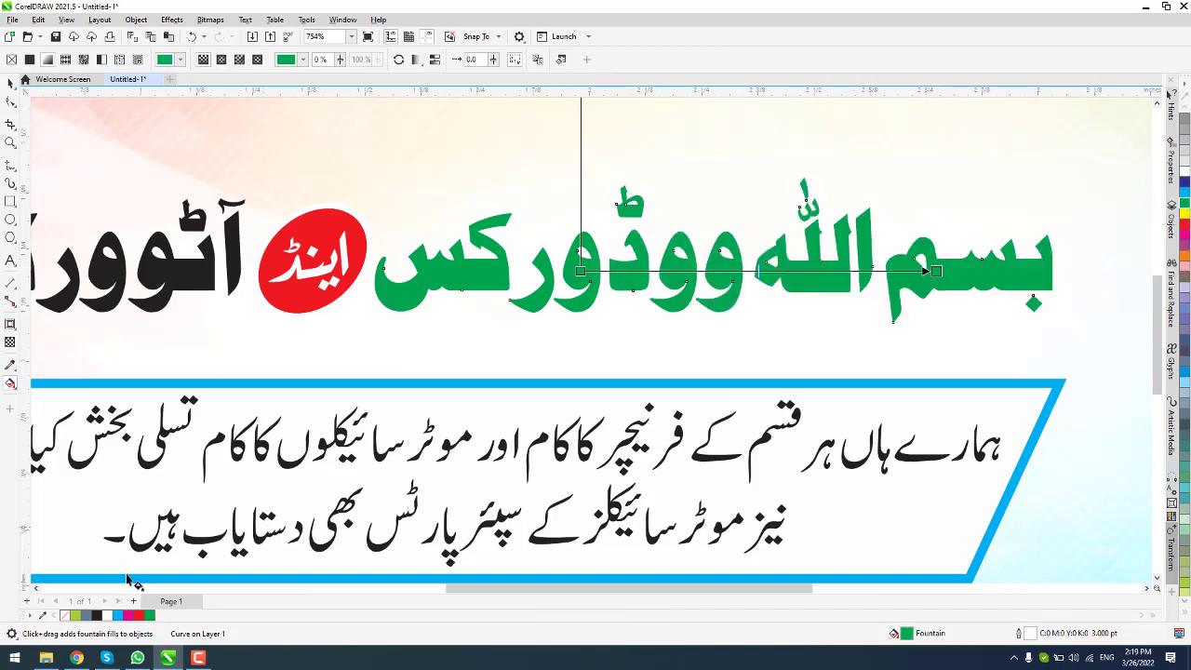
# Step: Reposition the gradient nodes so lime blends into darker green at an angle
pyautogui.moveTo(574, 290); pyautogui.dragTo(578, 280)
pyautogui.scroll(-3, 601, 246)
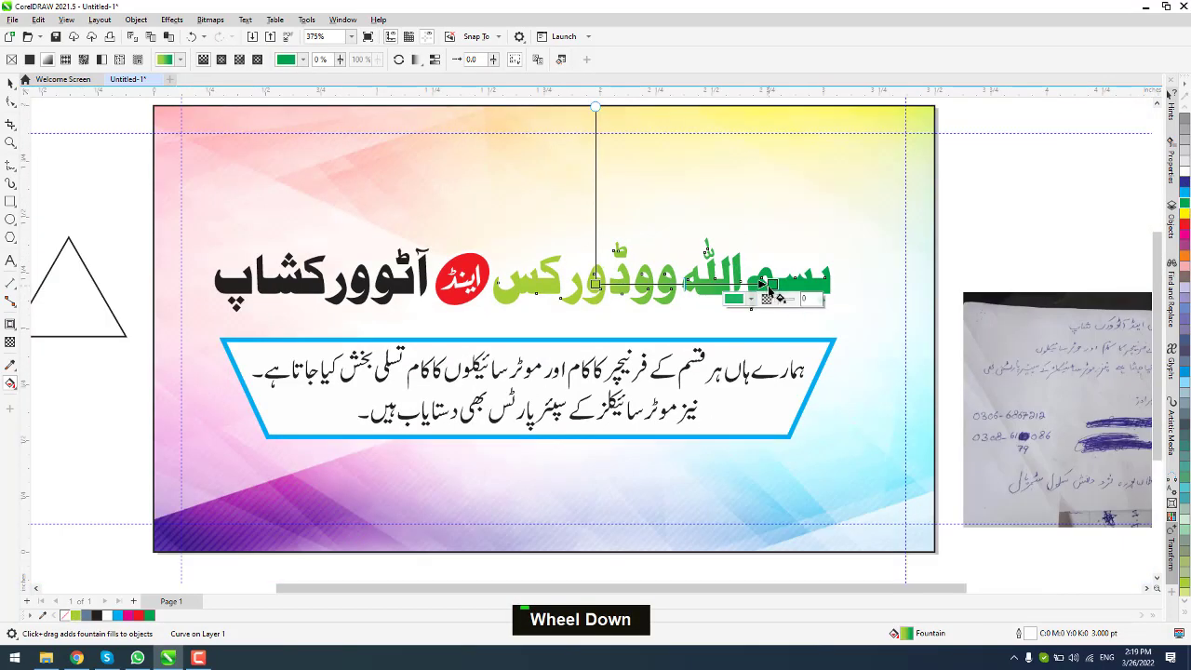
pyautogui.moveTo(772, 285); pyautogui.dragTo(651, 230)
pyautogui.moveTo(596, 284); pyautogui.dragTo(647, 301)
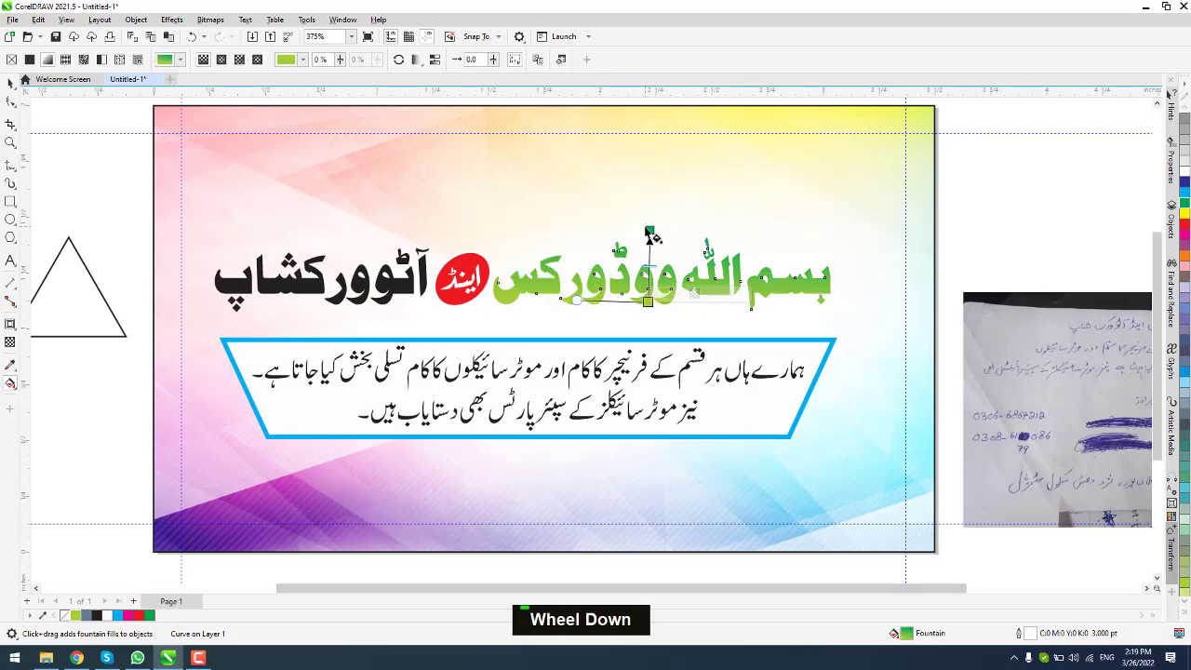
pyautogui.scroll(3, 656, 312)
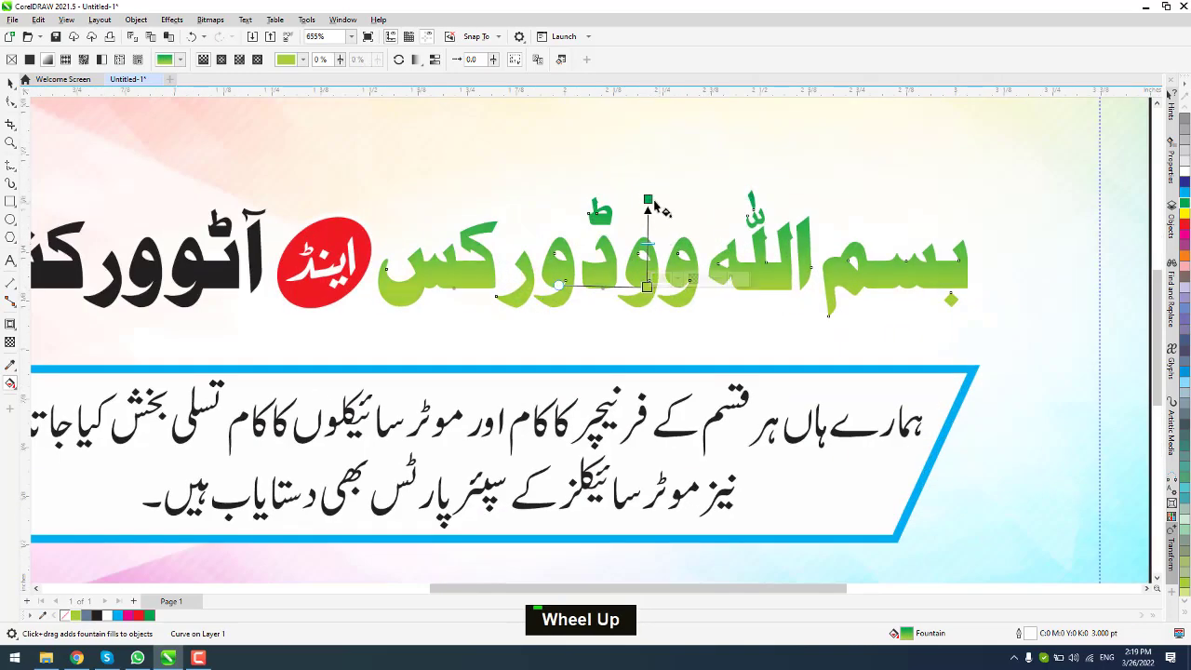
pyautogui.moveTo(646, 286); pyautogui.dragTo(545, 282)
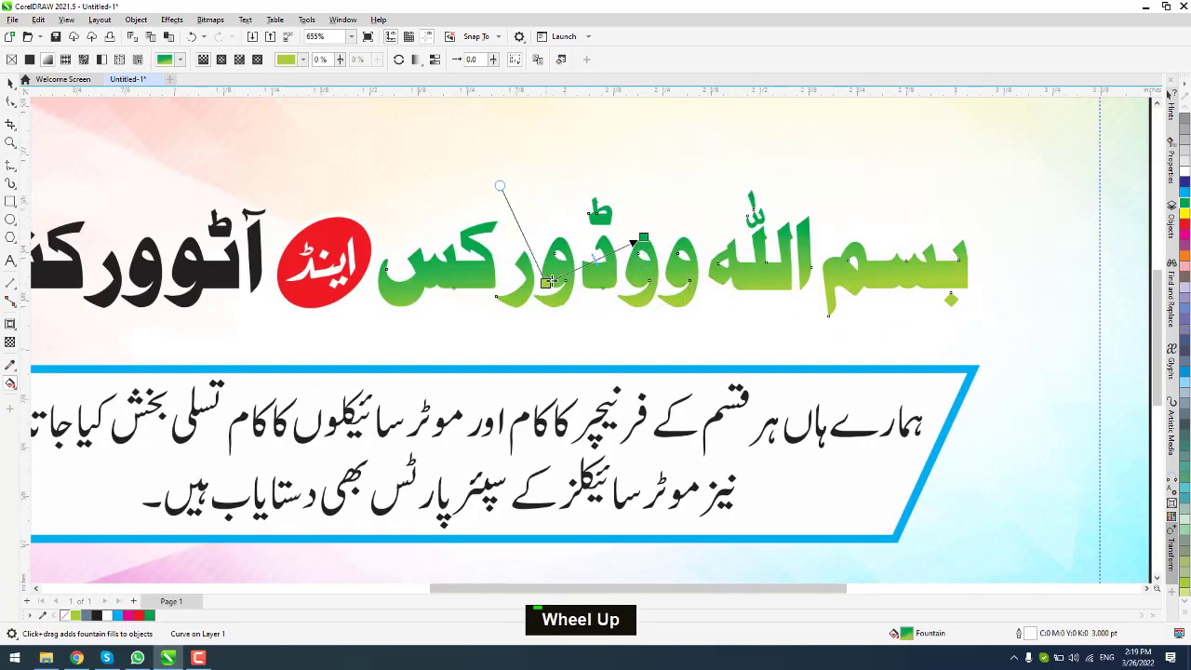
pyautogui.moveTo(643, 237); pyautogui.dragTo(748, 220)
pyautogui.moveTo(545, 283); pyautogui.dragTo(607, 278)
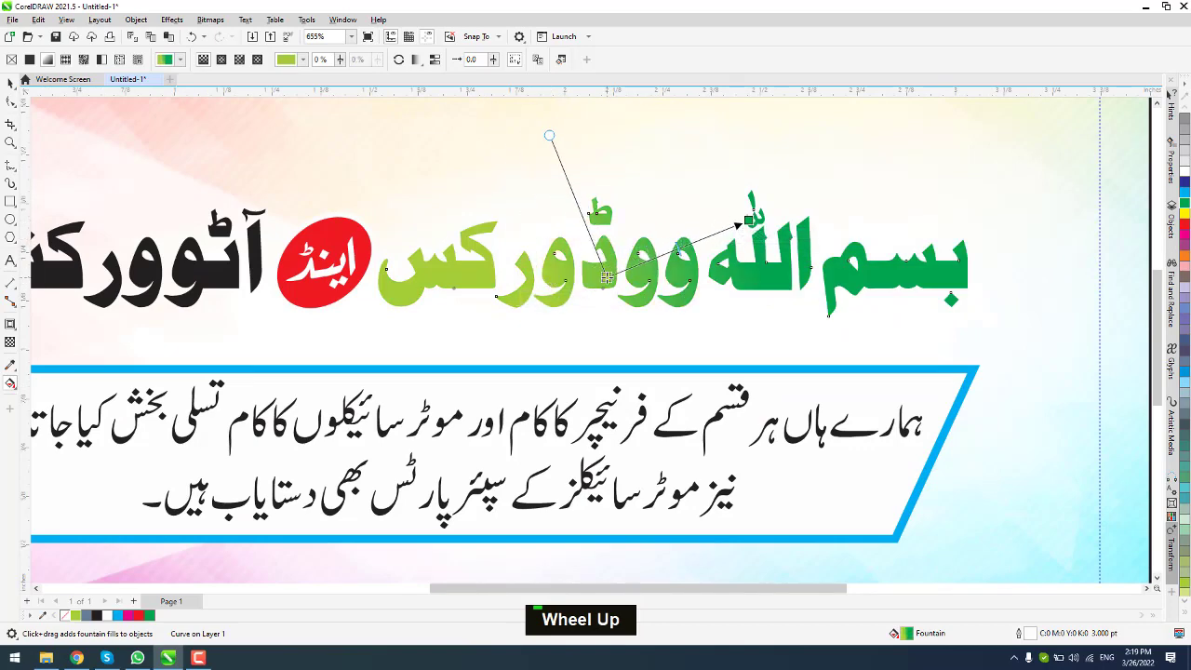
pyautogui.click(10, 324)
pyautogui.click(56, 322)
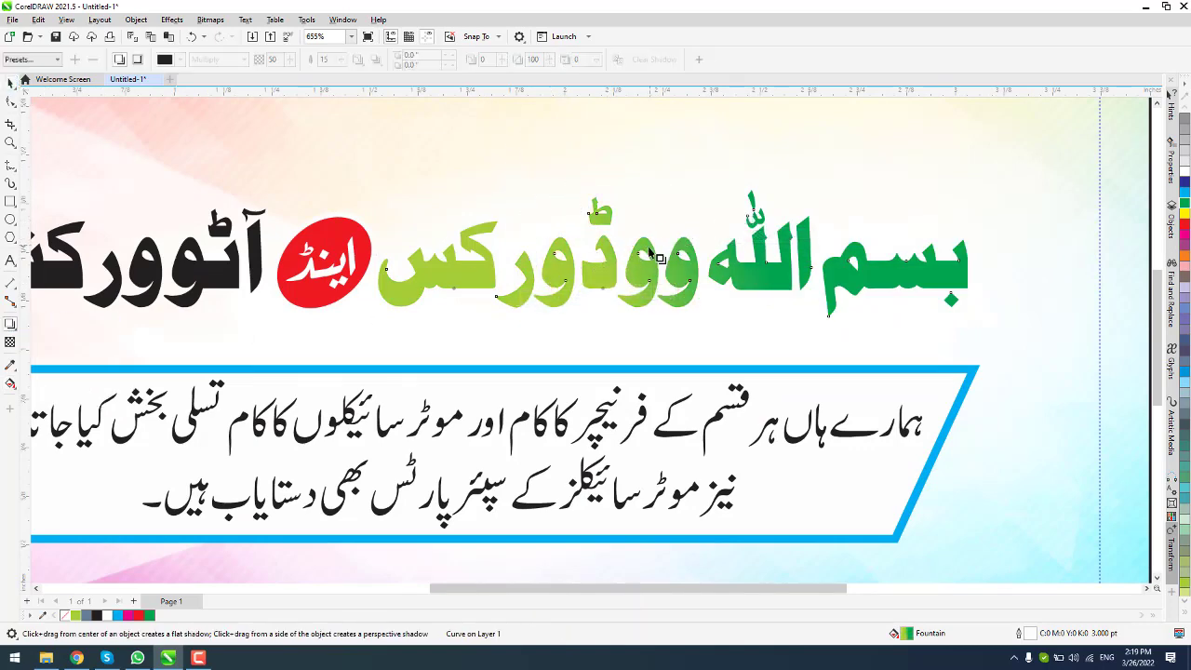
# Step: Add a drop shadow under the green heading words with feathering 10 and opacity 80
pyautogui.moveTo(673, 253); pyautogui.dragTo(672, 334)
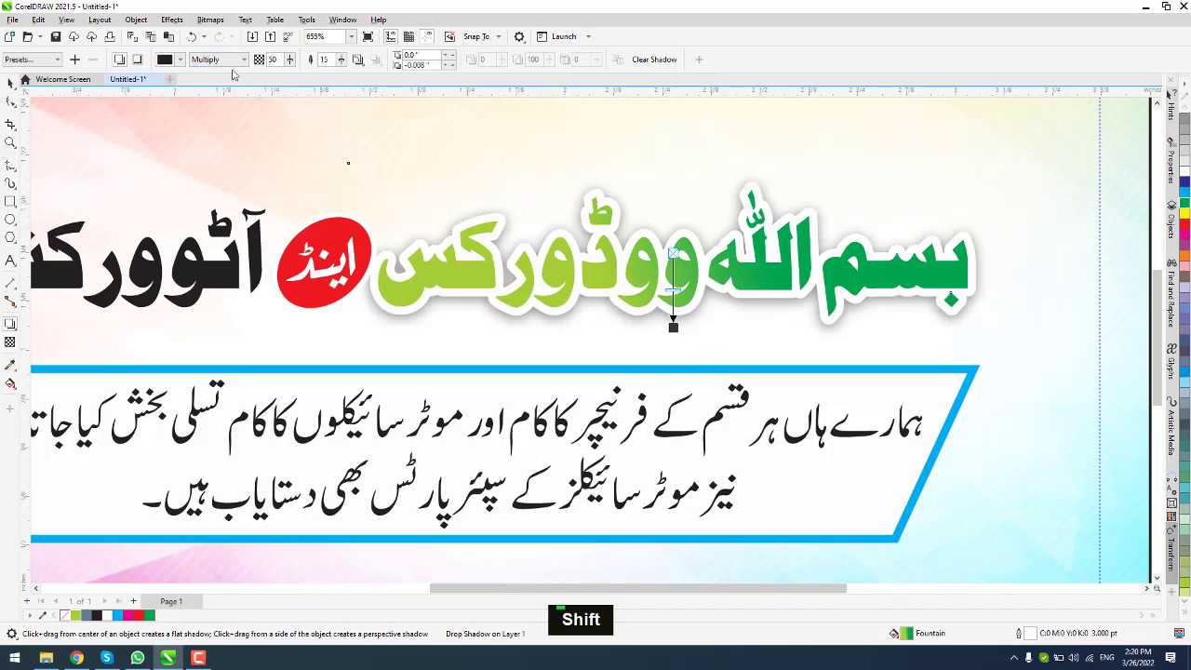
pyautogui.doubleClick(324, 58)
pyautogui.write('10')
pyautogui.press('Return')
pyautogui.doubleClick(274, 59)
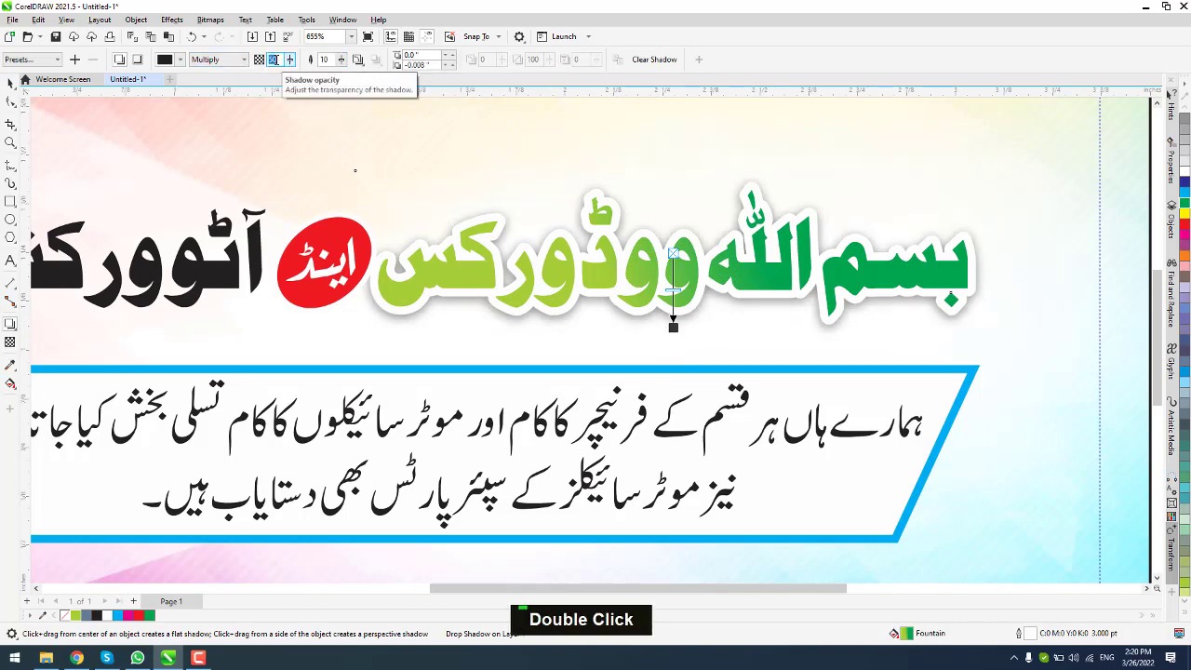
pyautogui.write('80')
pyautogui.press('Return')
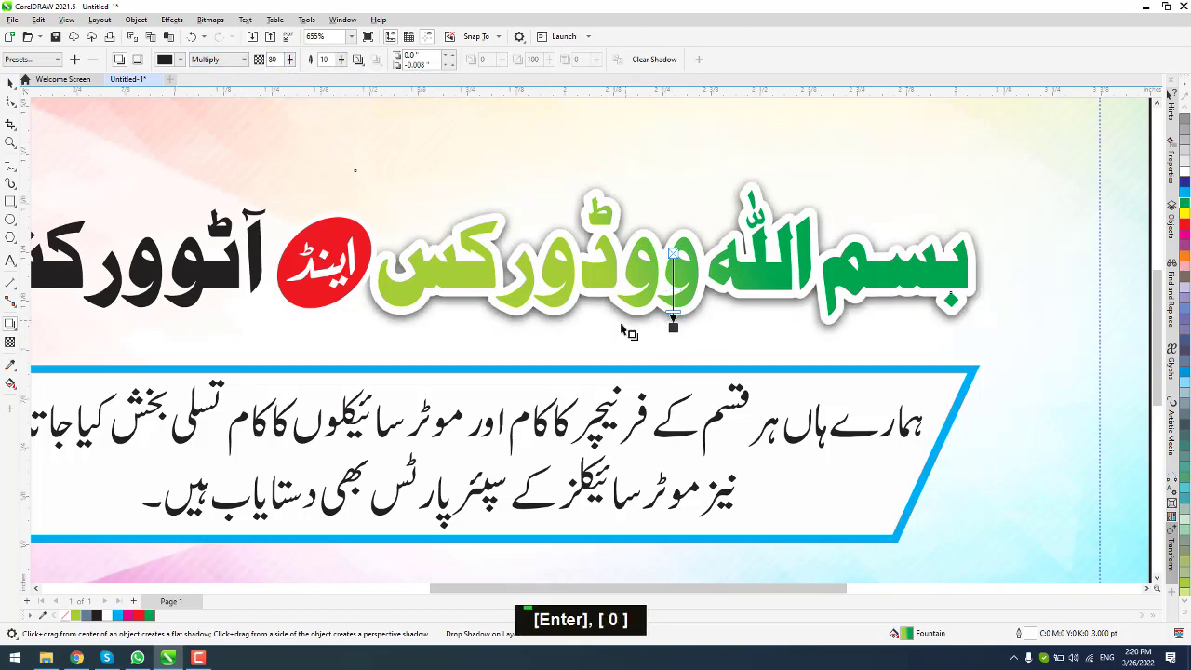
# Step: Give the heading text an outline width chosen in the Outline Pen dialog
pyautogui.press('space')
pyautogui.press('F12')
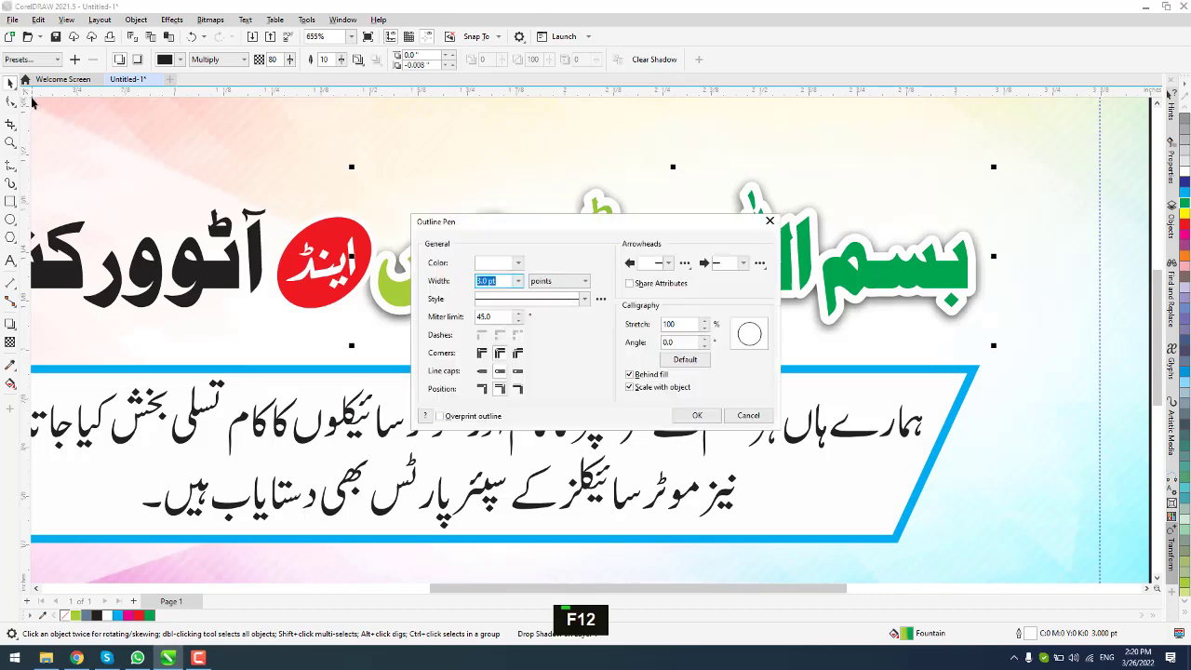
pyautogui.click(518, 281)
pyautogui.click(486, 348)
pyautogui.click(697, 415)
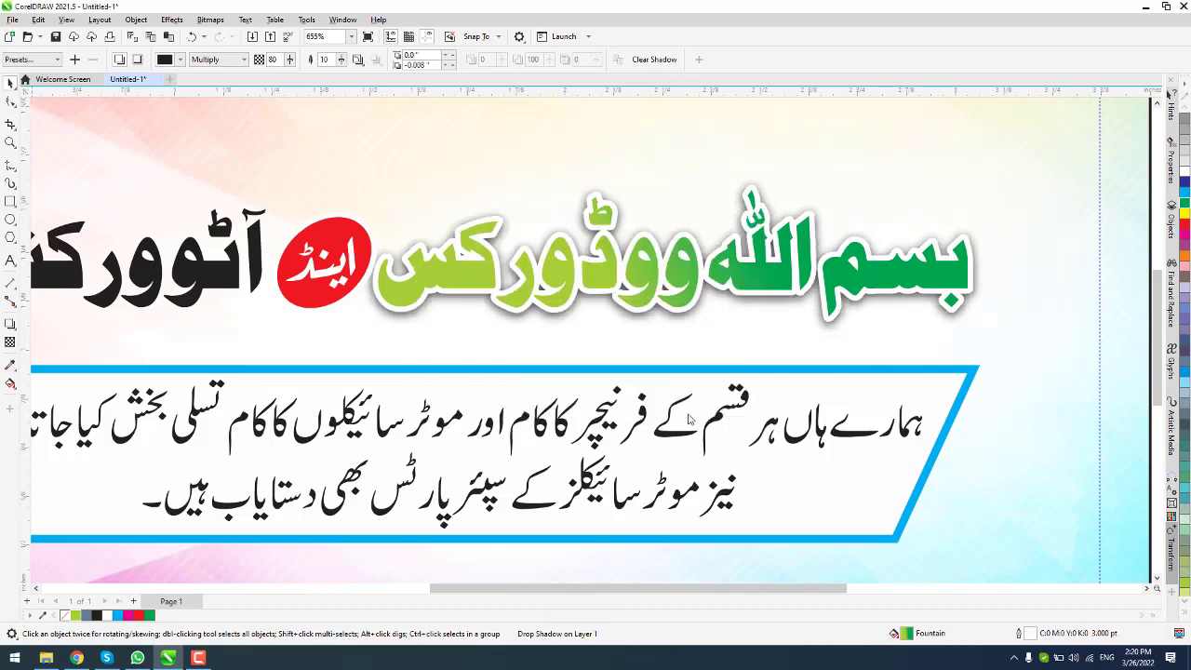
# Step: Fill the word آٹوورکشاپ with a gradient from light blue to dark blue
pyautogui.scroll(-3, 151, 372)
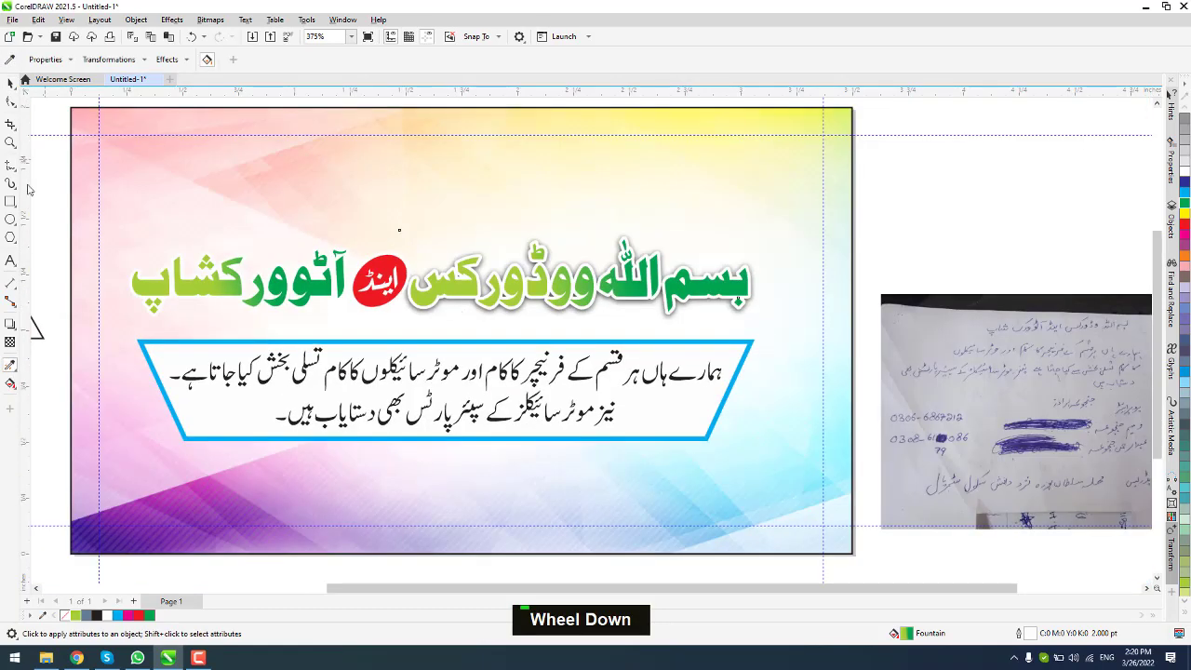
pyautogui.scroll(3, 198, 321)
pyautogui.press('g')
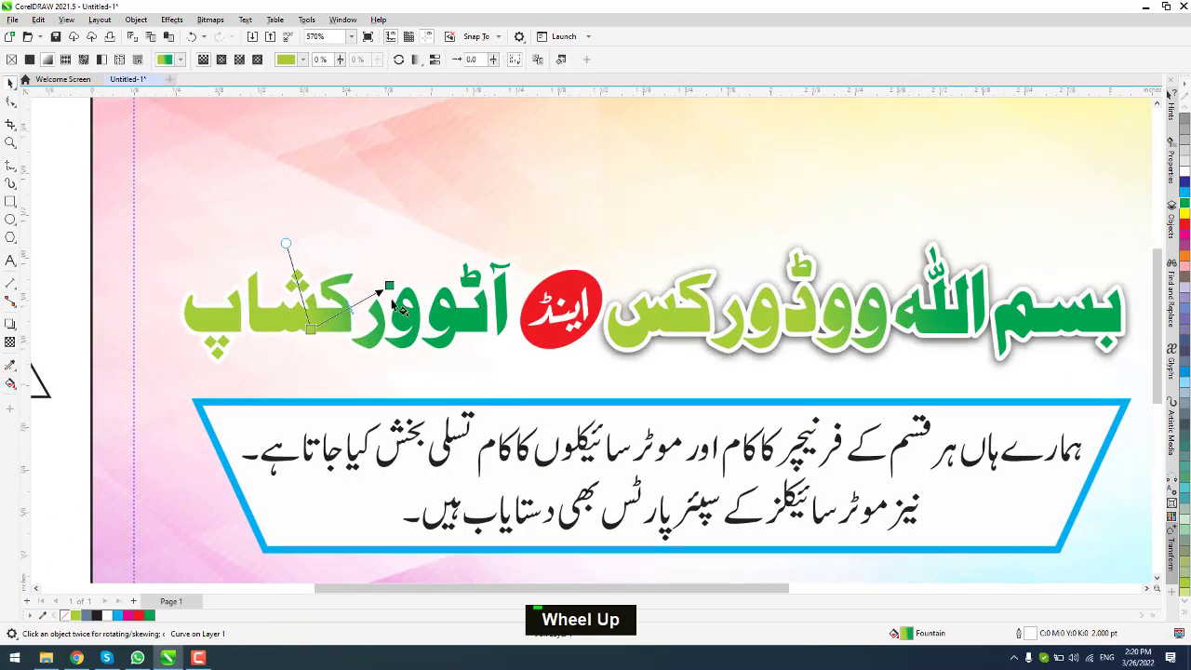
pyautogui.click(1185, 183)
pyautogui.moveTo(321, 337); pyautogui.dragTo(316, 333)
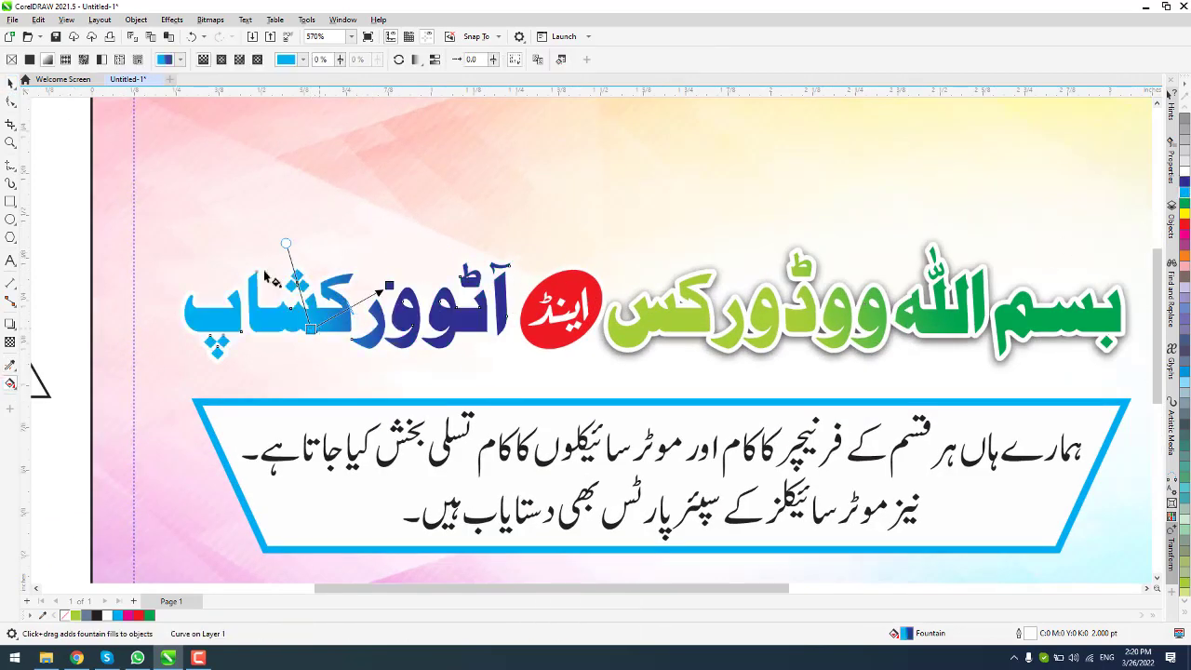
pyautogui.click(10, 83)
# Step: Copy the green words' drop shadow onto the blue word using Copy Effect > Shadow From
pyautogui.scroll(-2, 286, 245)
pyautogui.click(202, 250)
pyautogui.scroll(1, 202, 251)
pyautogui.click(316, 293)
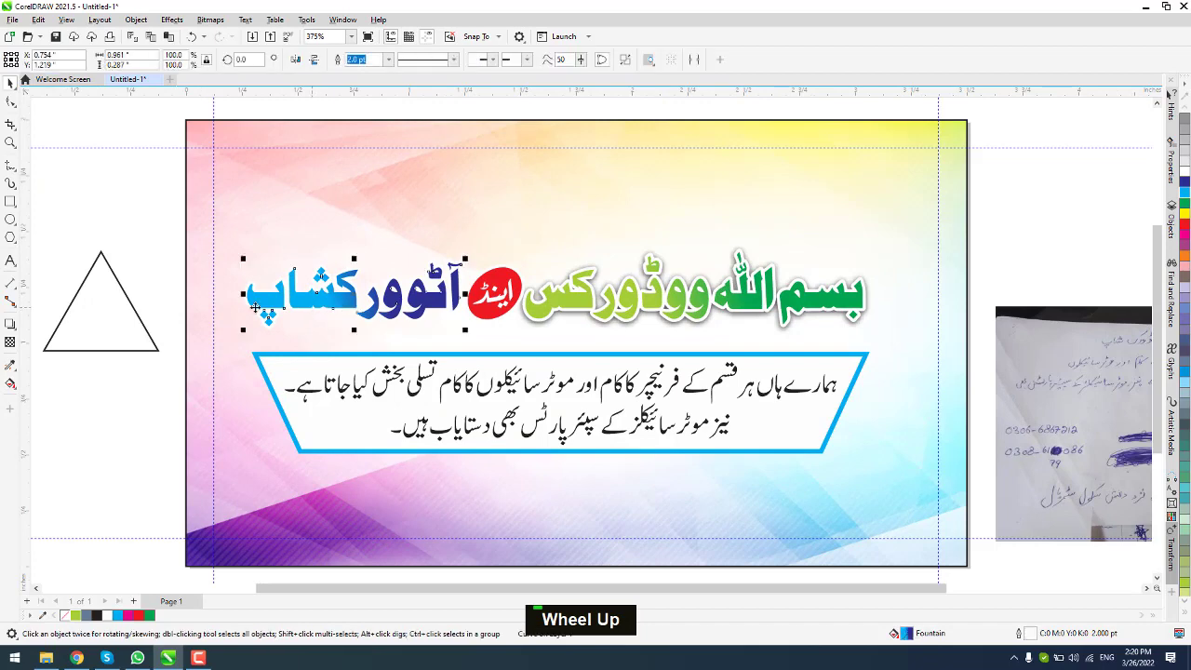
pyautogui.click(612, 312)
pyautogui.scroll(1, 614, 328)
pyautogui.click(131, 19)
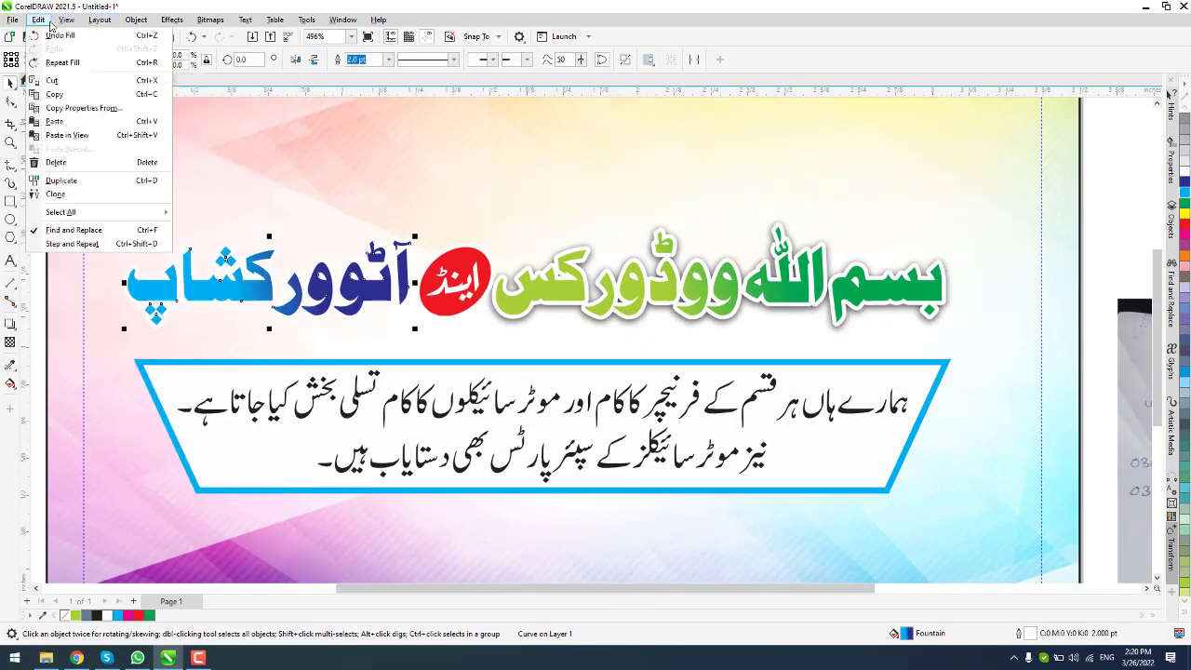
pyautogui.moveTo(175, 144)
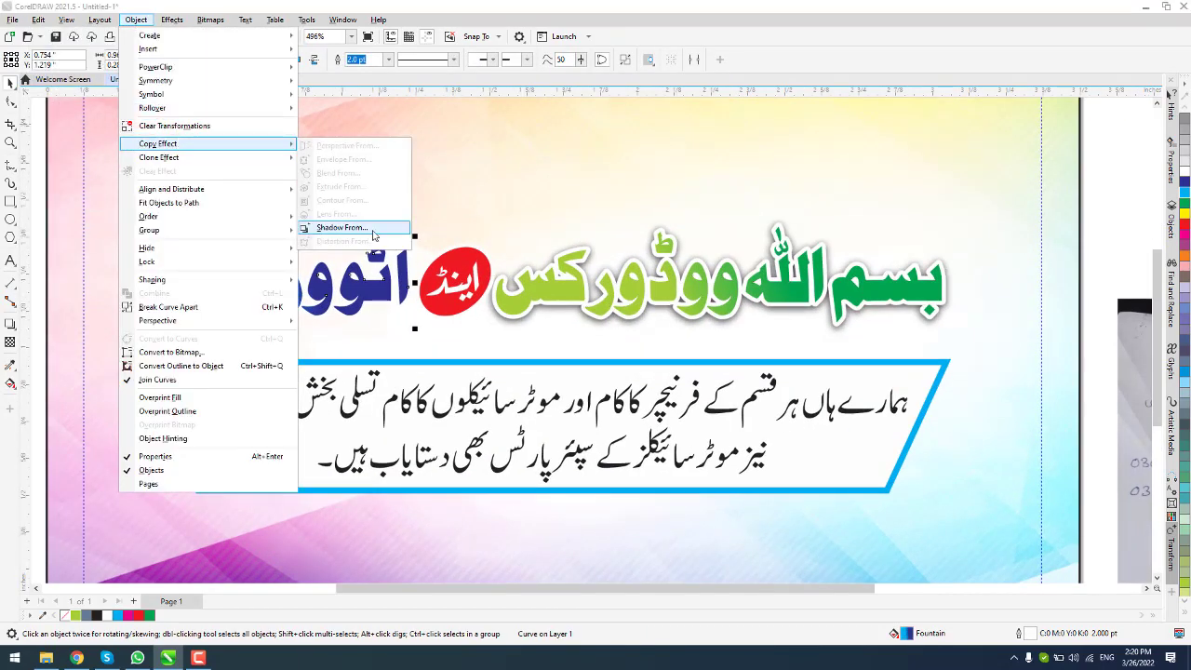
pyautogui.click(338, 231)
pyautogui.click(492, 317)
pyautogui.press('Escape')
pyautogui.scroll(-2, 101, 206)
pyautogui.scroll(1, 202, 283)
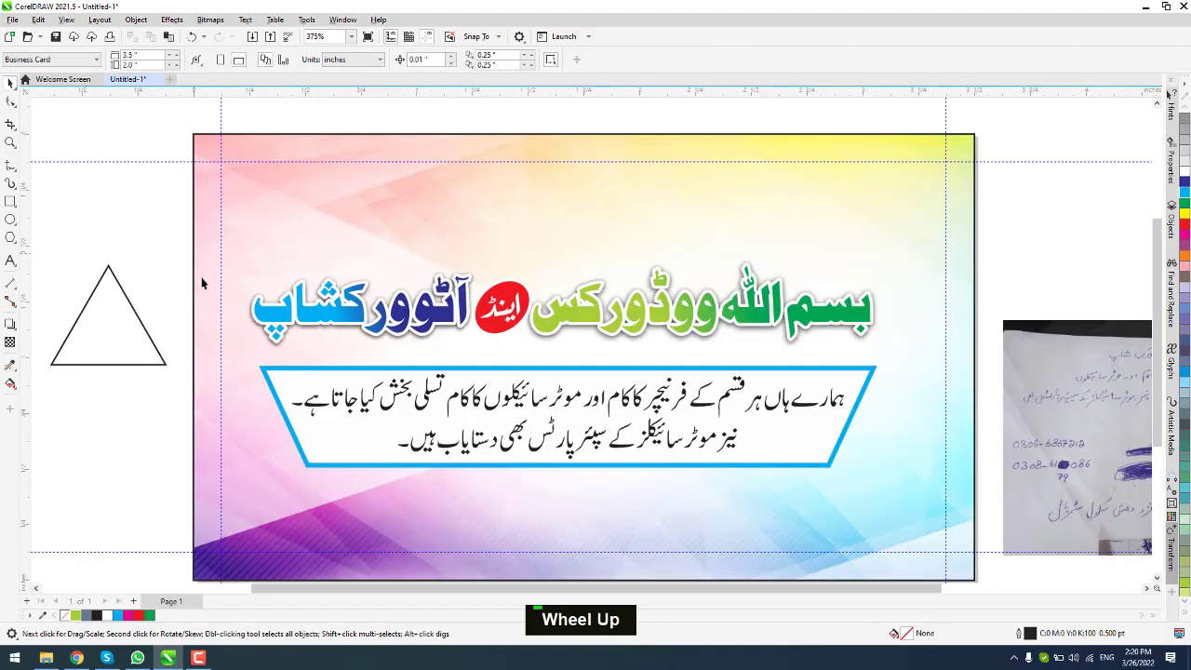
# Step: Tighten the Urdu paragraph's character spacing and nudge the first line's leftmost characters right
pyautogui.scroll(1, 407, 337)
pyautogui.click(614, 450)
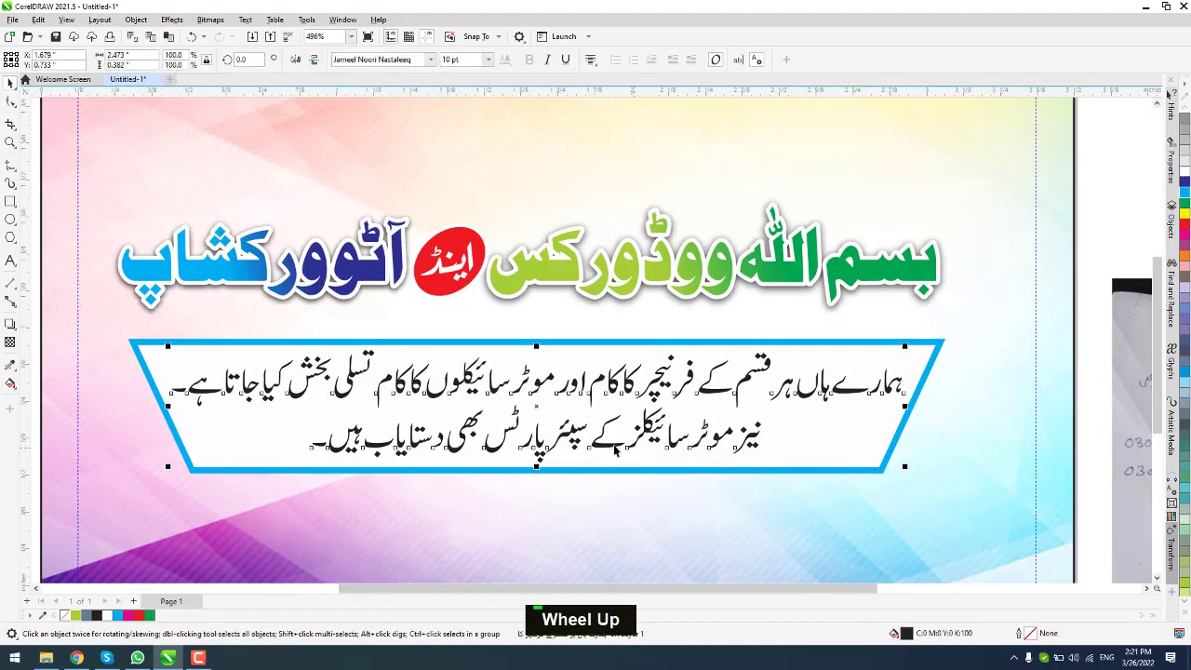
pyautogui.moveTo(906, 467); pyautogui.dragTo(880, 470)
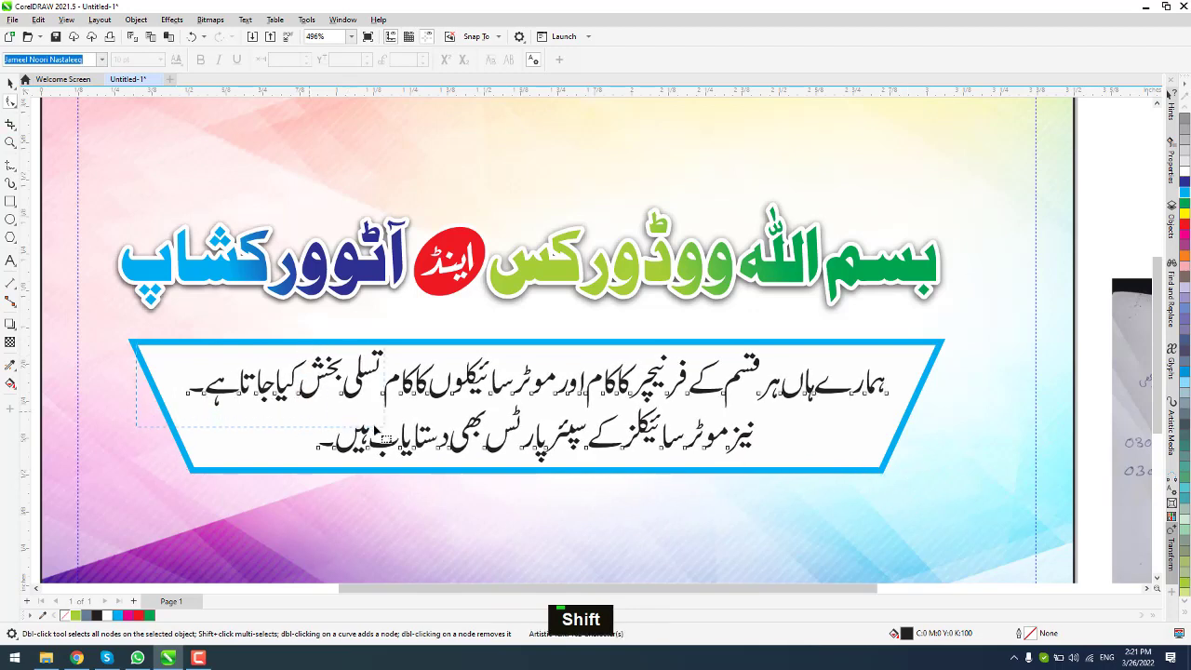
pyautogui.moveTo(384, 437); pyautogui.dragTo(385, 436)
pyautogui.press('Right')
pyautogui.press('Right')
pyautogui.press('Right')
pyautogui.press('Right')
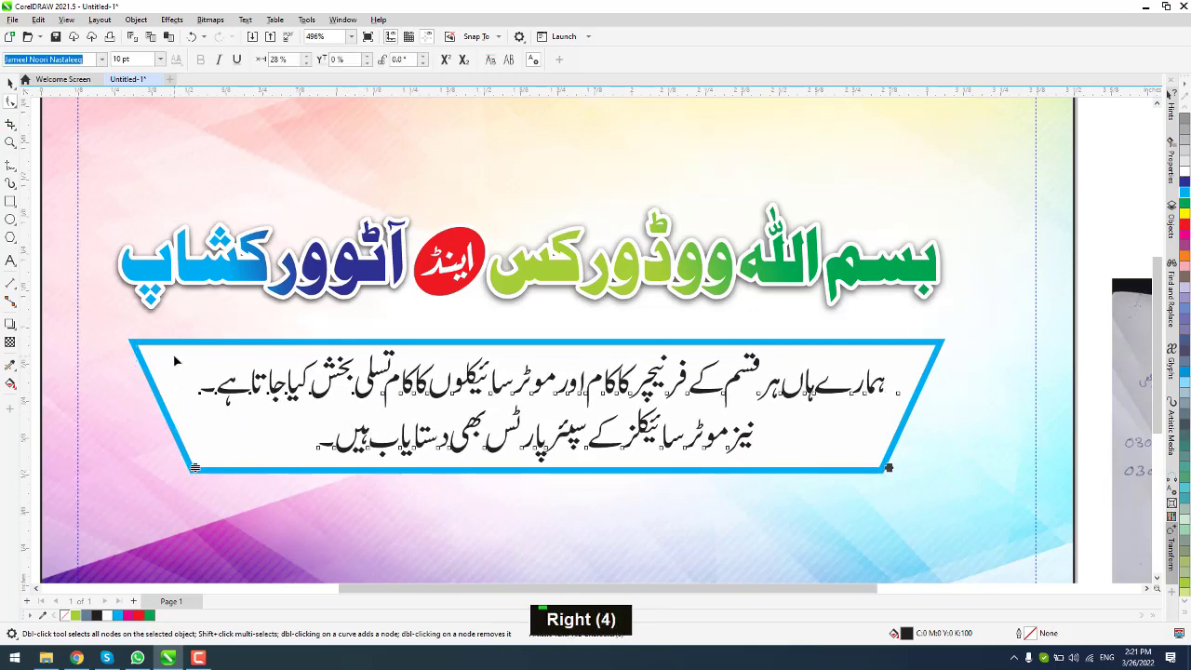
pyautogui.press('Right')
pyautogui.press('Right')
pyautogui.press('Right')
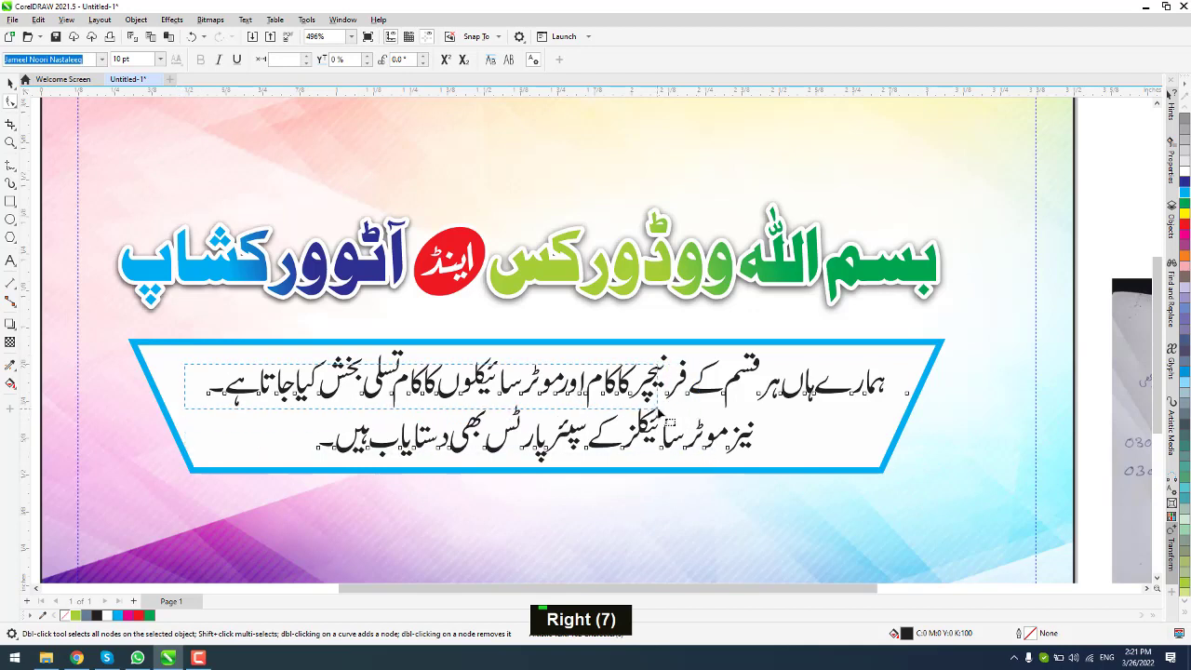
pyautogui.press('Right')
pyautogui.press('Right')
pyautogui.press('Right')
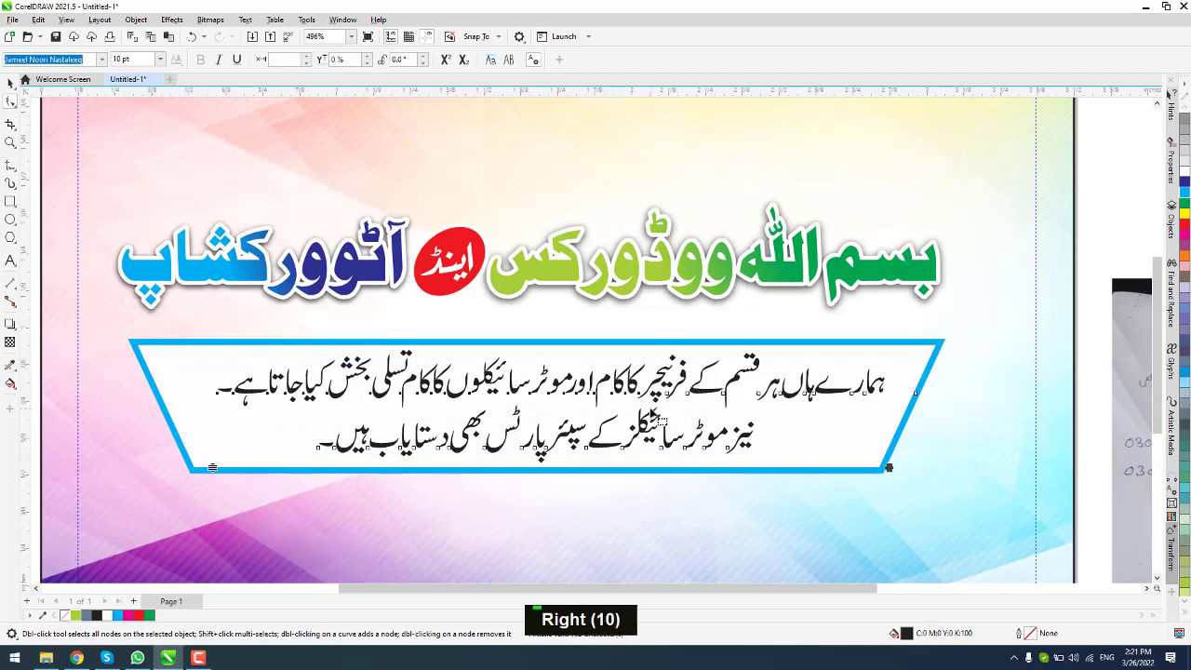
pyautogui.press('Right')
pyautogui.press('Right')
pyautogui.press('Right')
pyautogui.press('Right')
pyautogui.press('Right')
pyautogui.press('Right')
pyautogui.press('Right')
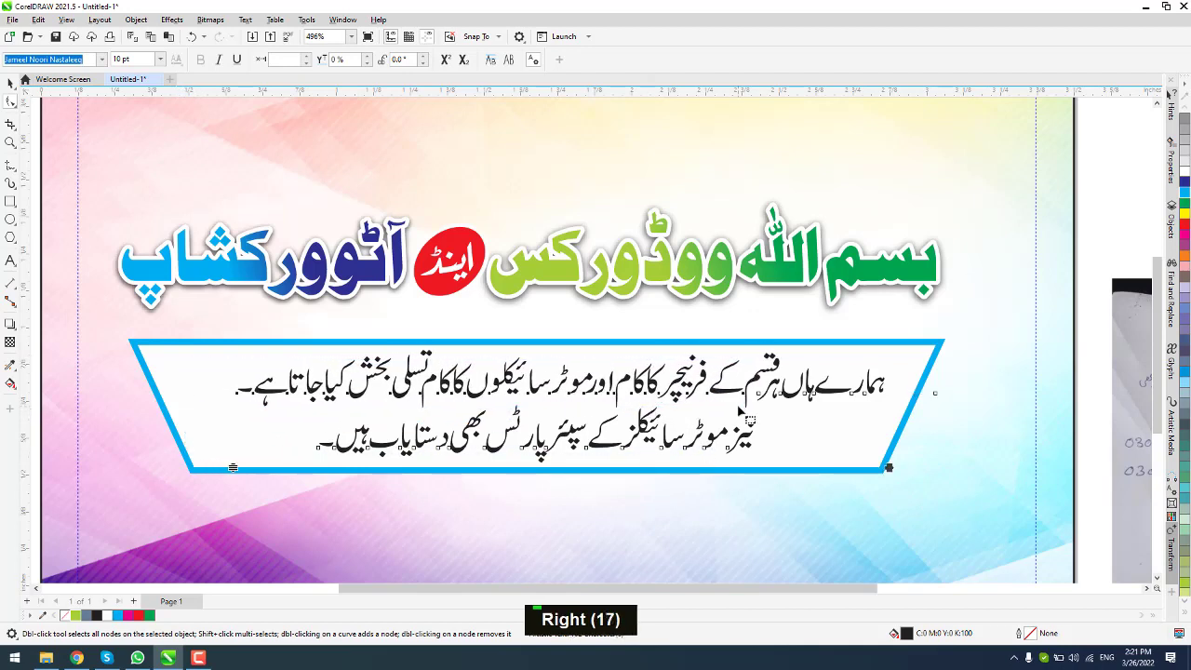
# Step: Retype the ending of دستیاب with 'یا' and nudge the end of line two right
pyautogui.click(400, 434)
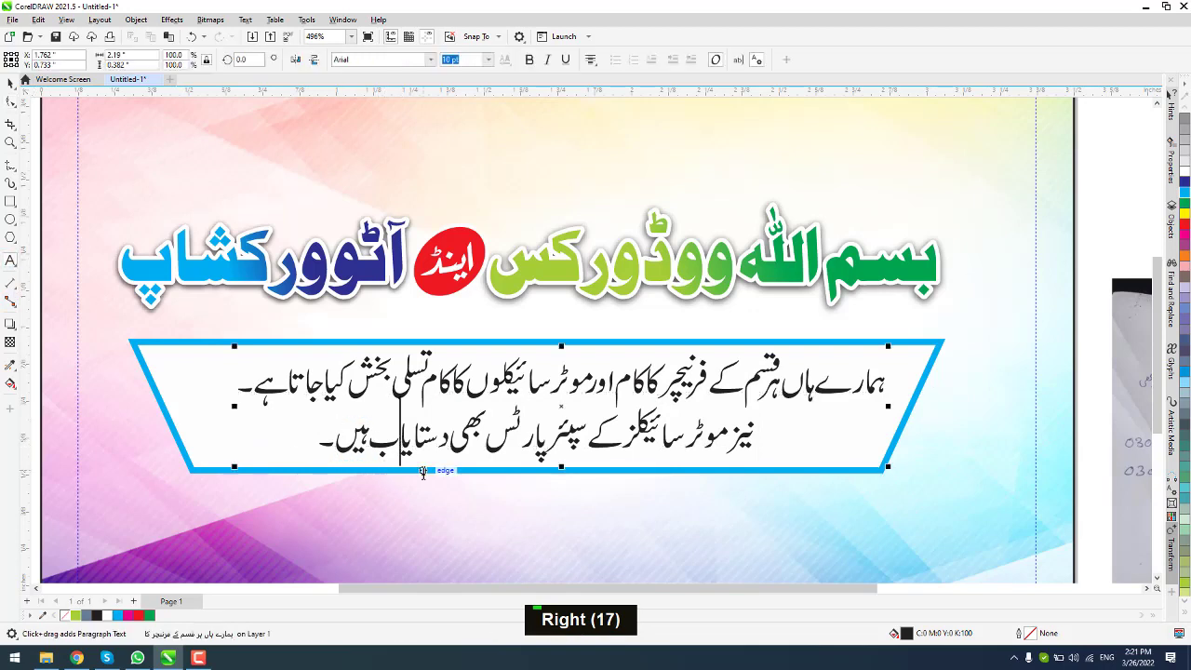
pyautogui.press('BackSpace')
pyautogui.press('BackSpace')
pyautogui.press('BackSpace')
pyautogui.write('i')
pyautogui.press('BackSpace')
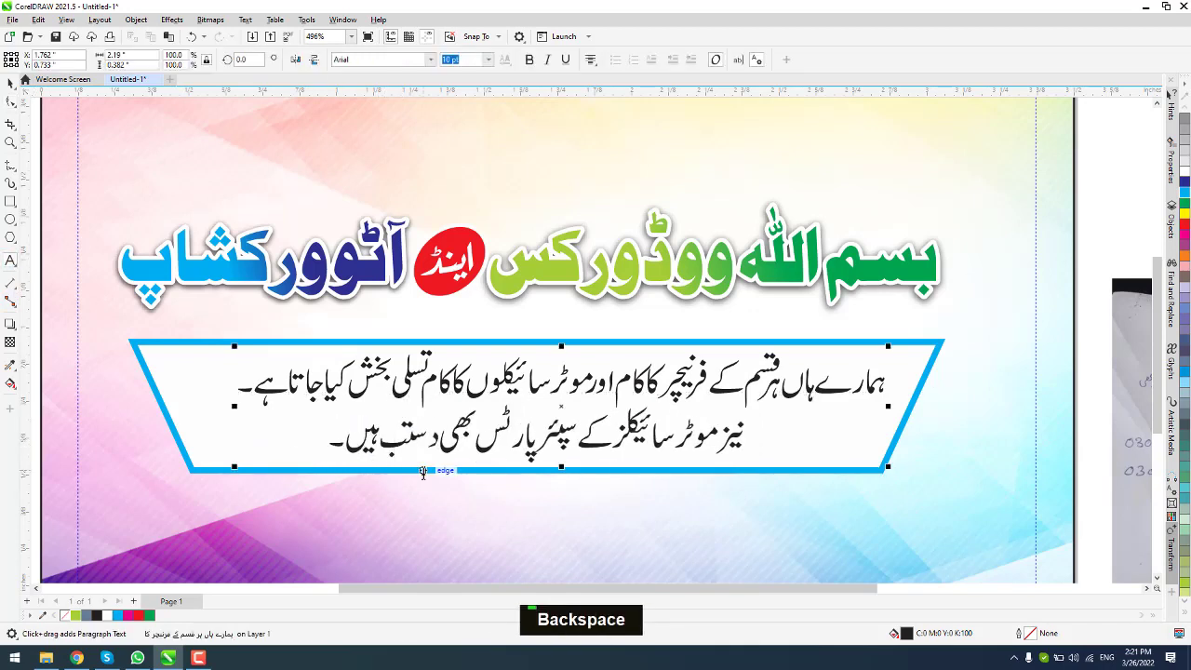
pyautogui.hotkey('alt', 'shift')
pyautogui.write('یا')
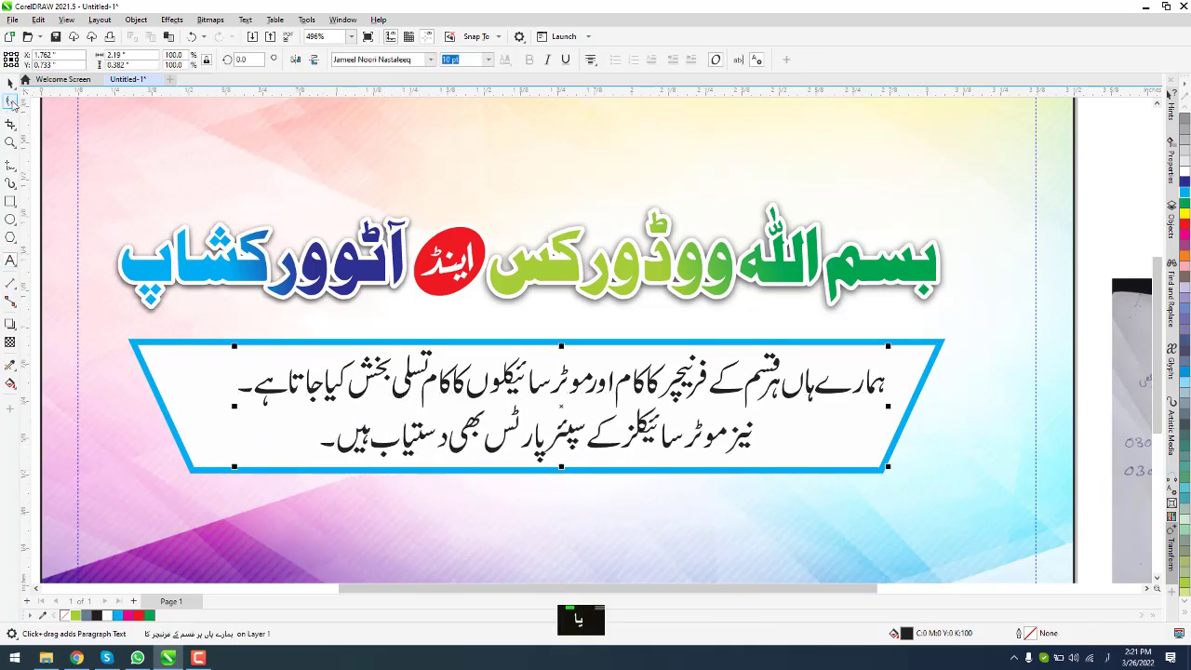
pyautogui.click(11, 101)
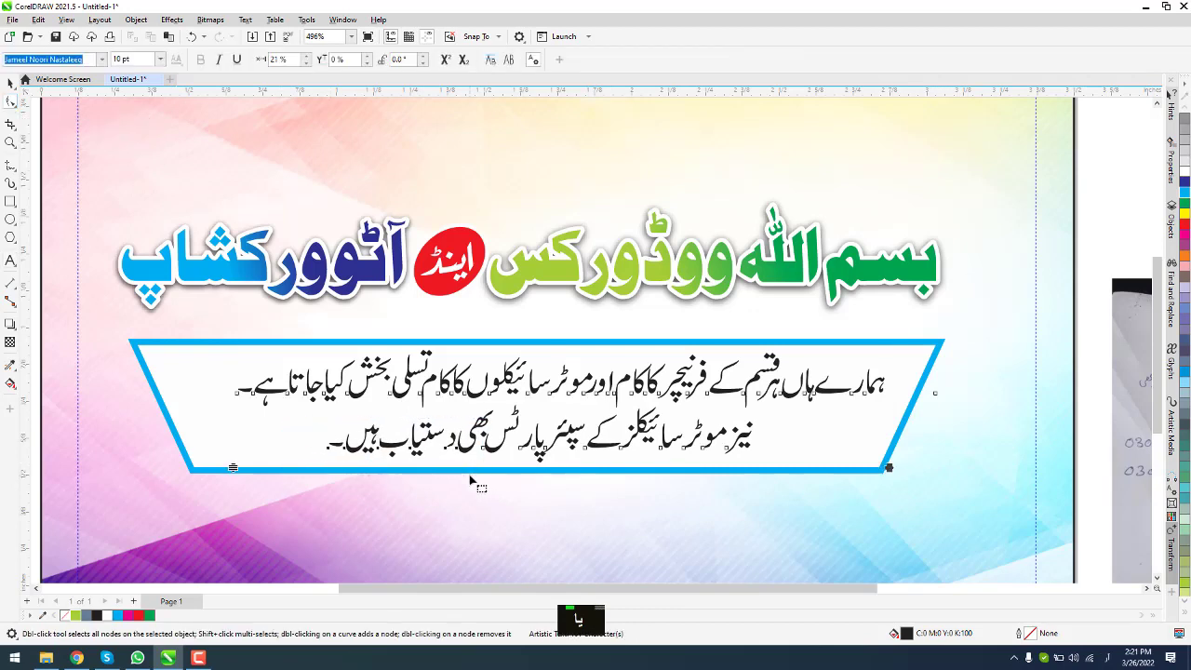
pyautogui.press('Right')
pyautogui.press('Right')
pyautogui.press('Right')
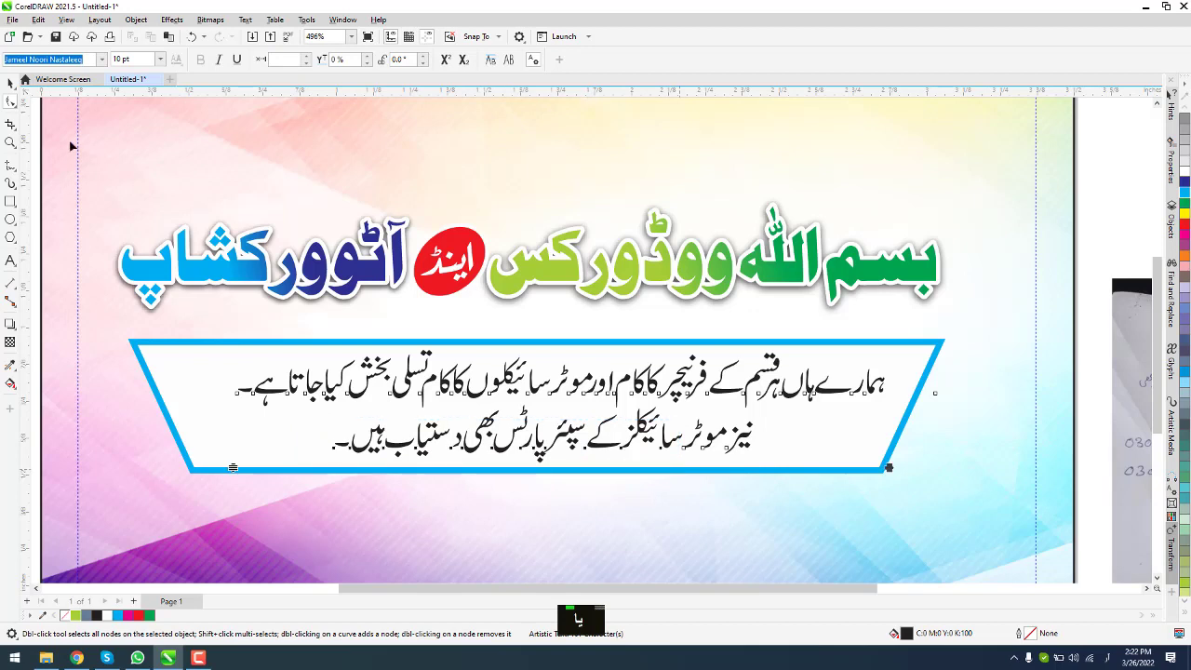
# Step: Colour the second Urdu description line red, leaving the first line dark blue
pyautogui.click(11, 84)
pyautogui.click(11, 261)
pyautogui.moveTo(238, 386); pyautogui.dragTo(933, 387)
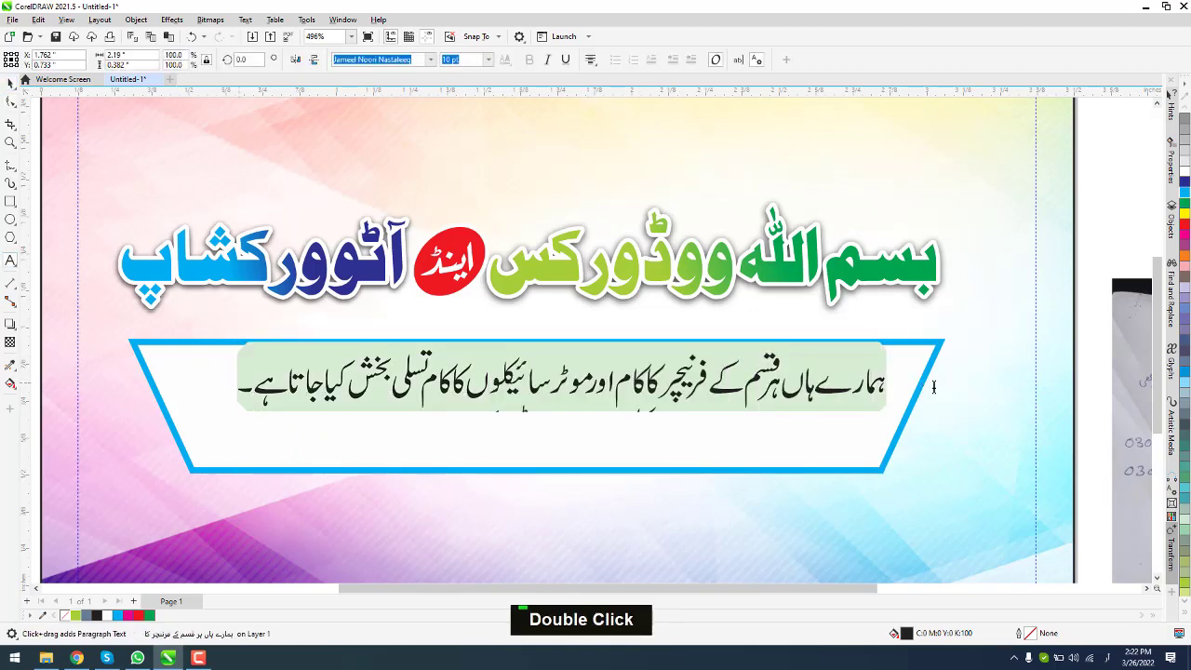
pyautogui.moveTo(755, 432); pyautogui.dragTo(783, 439)
pyautogui.click(1186, 226)
pyautogui.click(11, 83)
pyautogui.click(11, 260)
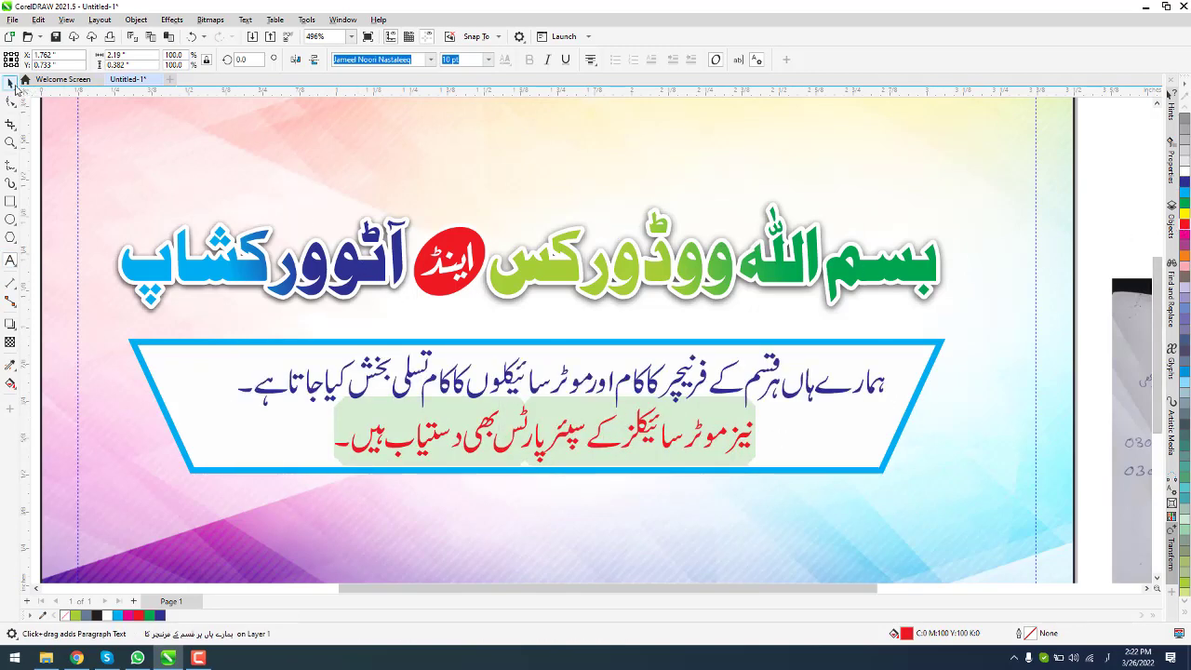
pyautogui.click(12, 84)
# Step: Undo a stray paragraph edit, deselect it, and start File > Save As
pyautogui.scroll(-2, 473, 315)
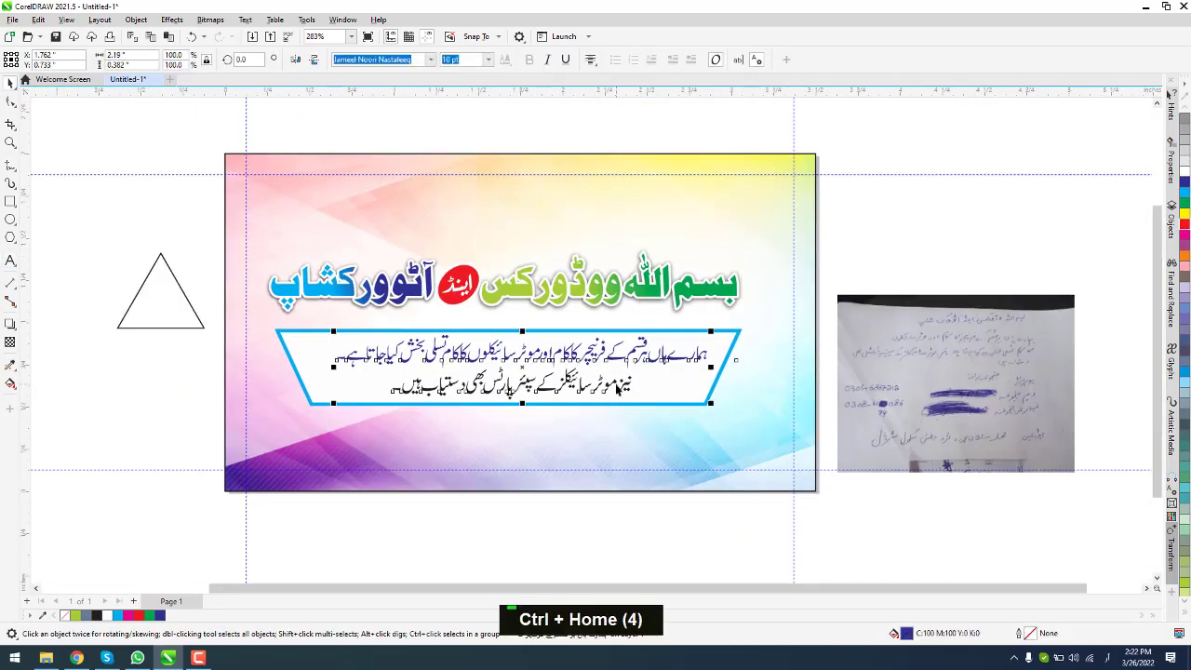
pyautogui.scroll(2, 617, 389)
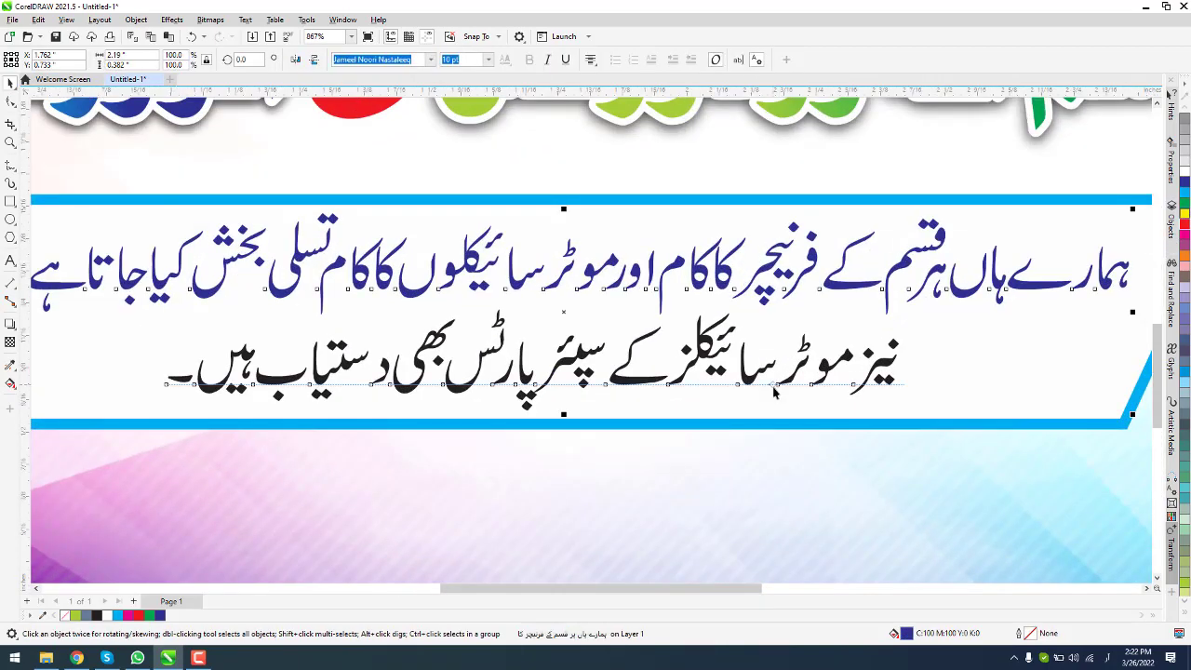
pyautogui.doubleClick(774, 392)
pyautogui.hotkey('ctrl', 'z')
pyautogui.scroll(-2, 800, 374)
pyautogui.click(415, 364)
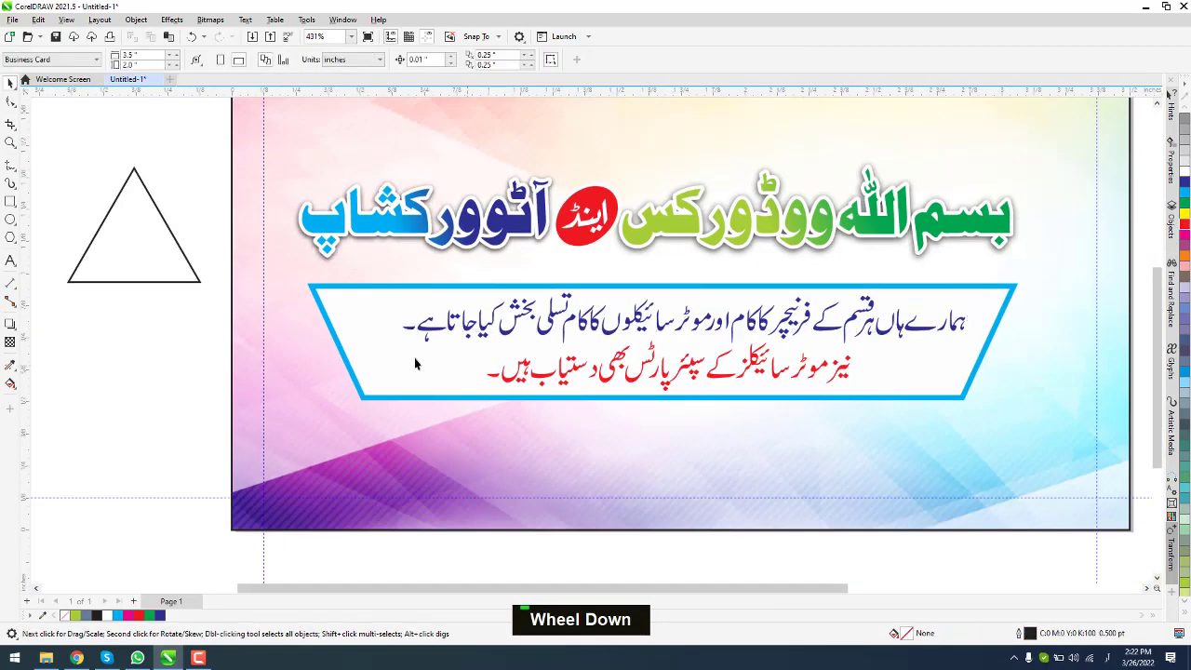
pyautogui.scroll(-3, 415, 364)
pyautogui.scroll(1, 979, 295)
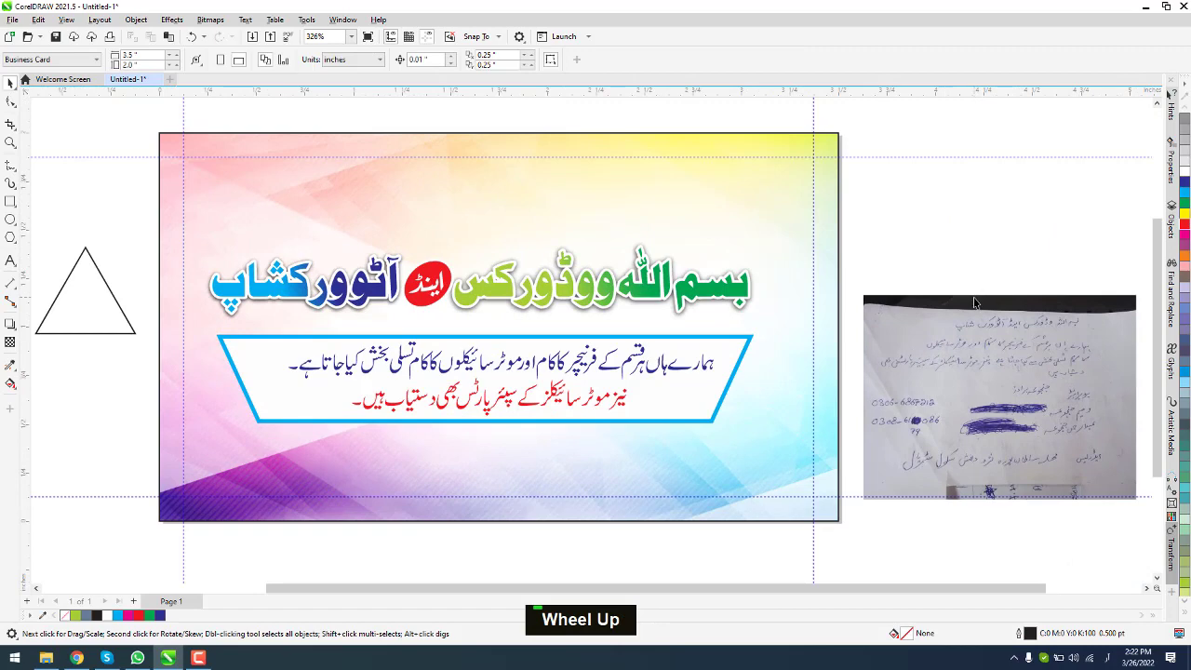
pyautogui.click(13, 19)
pyautogui.click(53, 156)
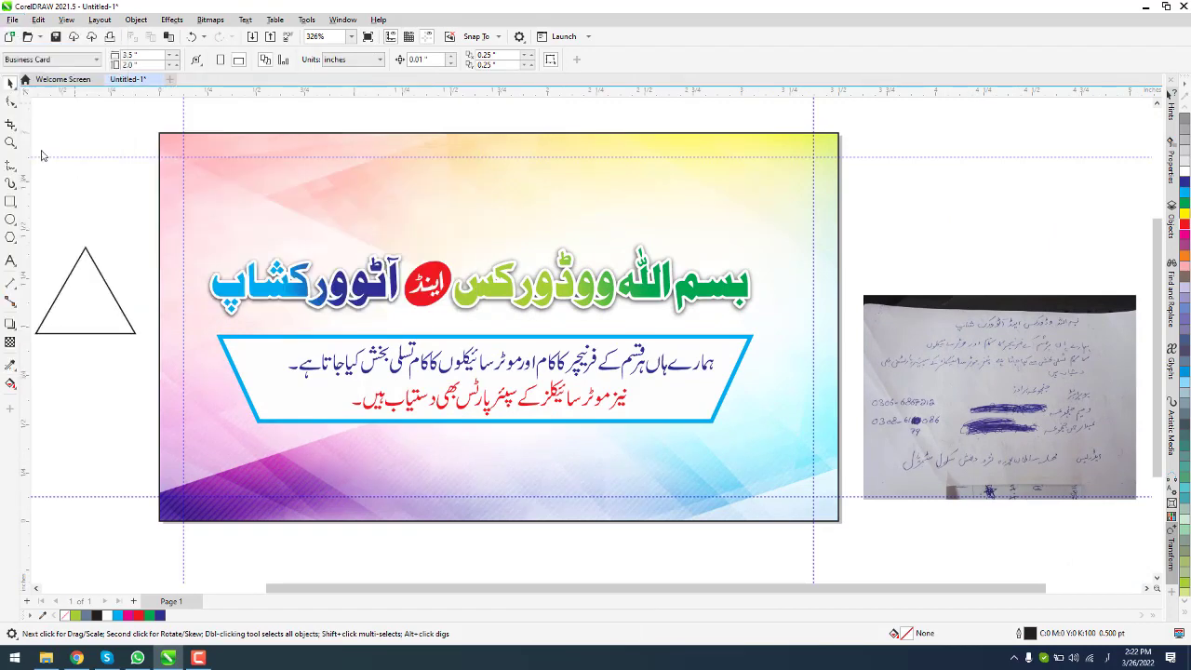
# Step: Save the drawing as Bismillah Wood Works in Work (D:) > Meostar Graphix > Business Cards
pyautogui.click(53, 257)
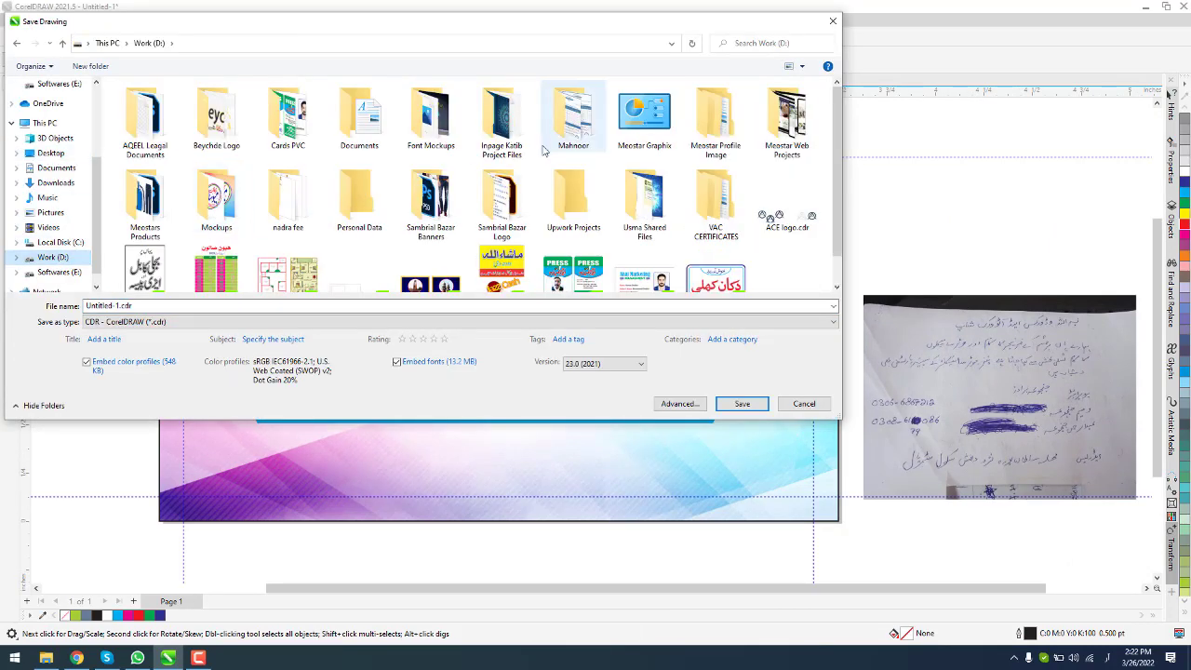
pyautogui.doubleClick(420, 243)
pyautogui.scroll(-1, 422, 244)
pyautogui.doubleClick(361, 242)
pyautogui.click(336, 306)
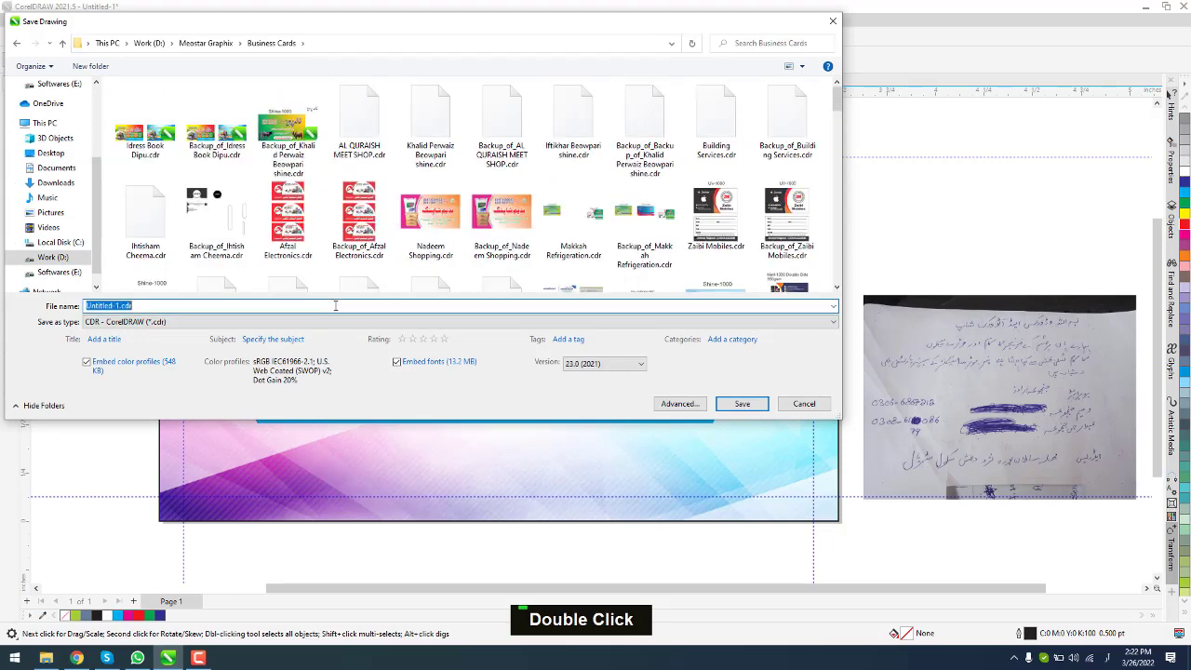
pyautogui.write('ٓیس')
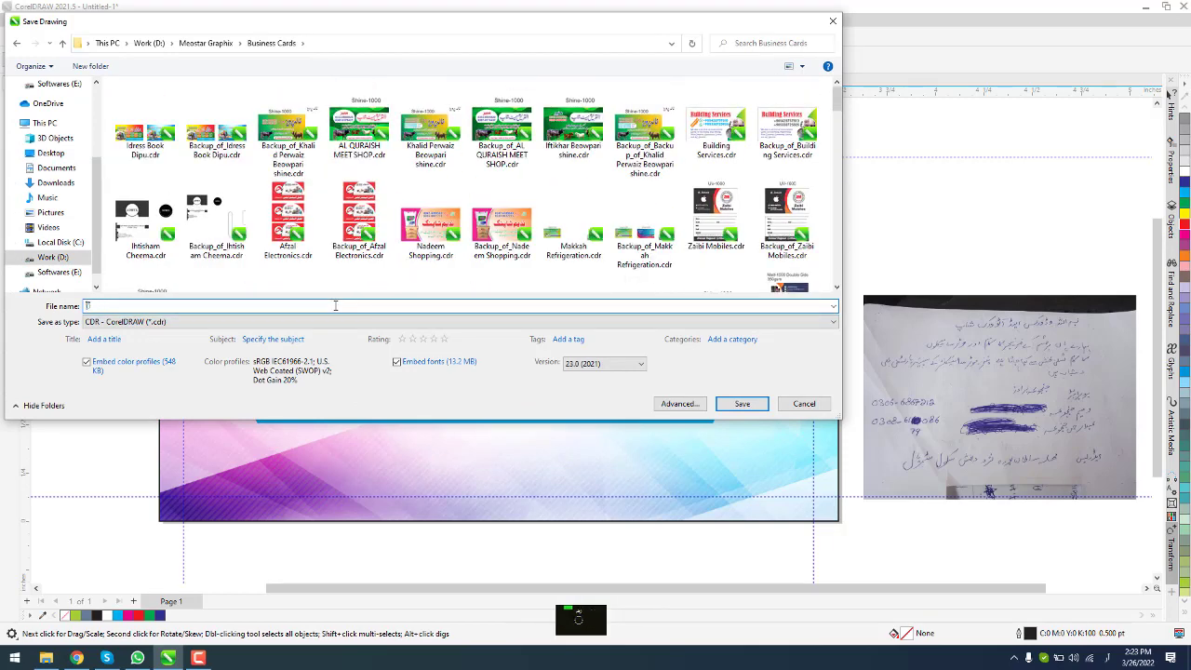
pyautogui.write('Bismillah')
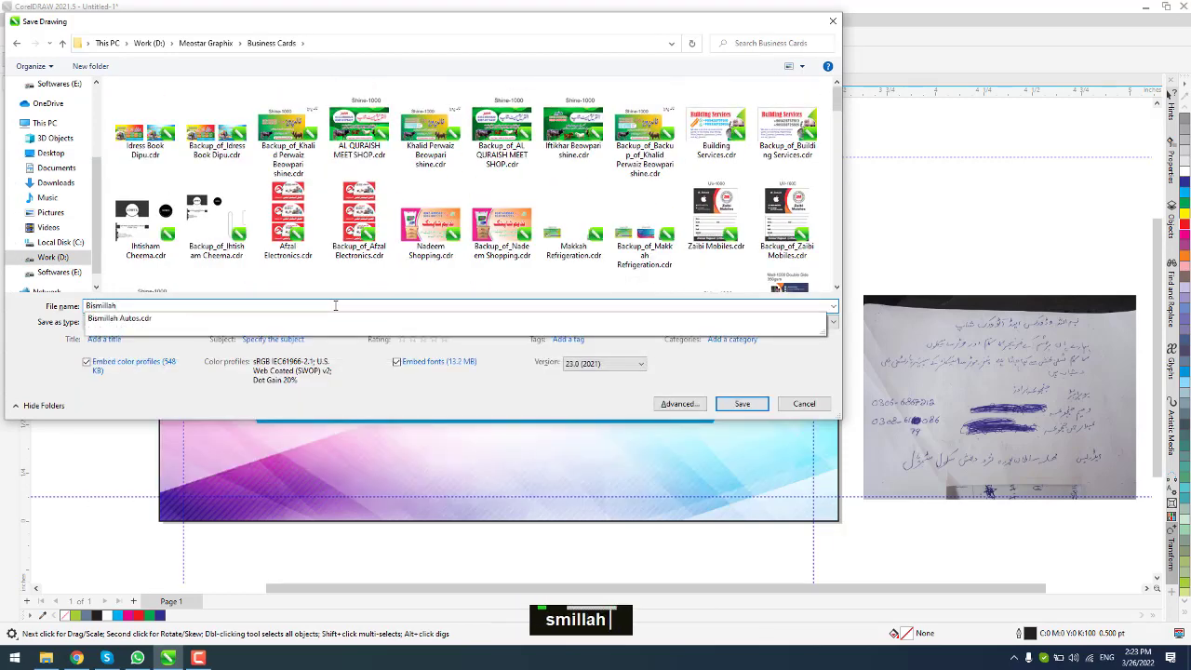
pyautogui.write(' Wood Works')
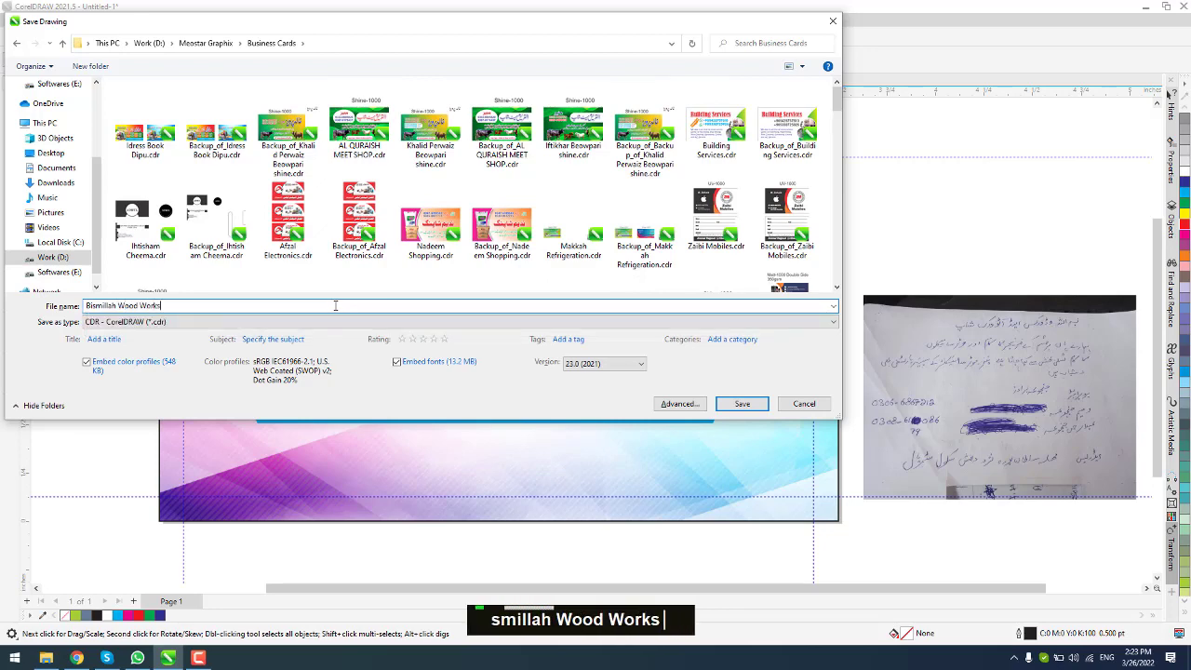
pyautogui.press('Return')
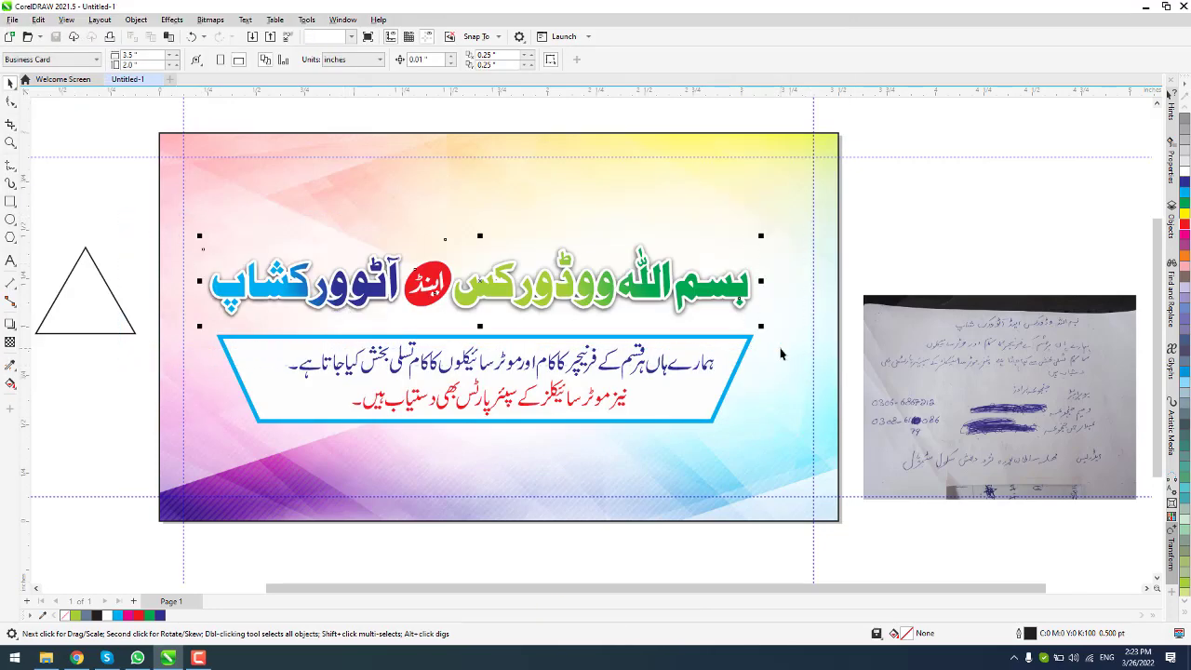
# Step: Group the heading, widen it across the card, and centre it on the background
pyautogui.hotkey('ctrl', 'g')
pyautogui.moveTo(761, 236); pyautogui.dragTo(807, 220)
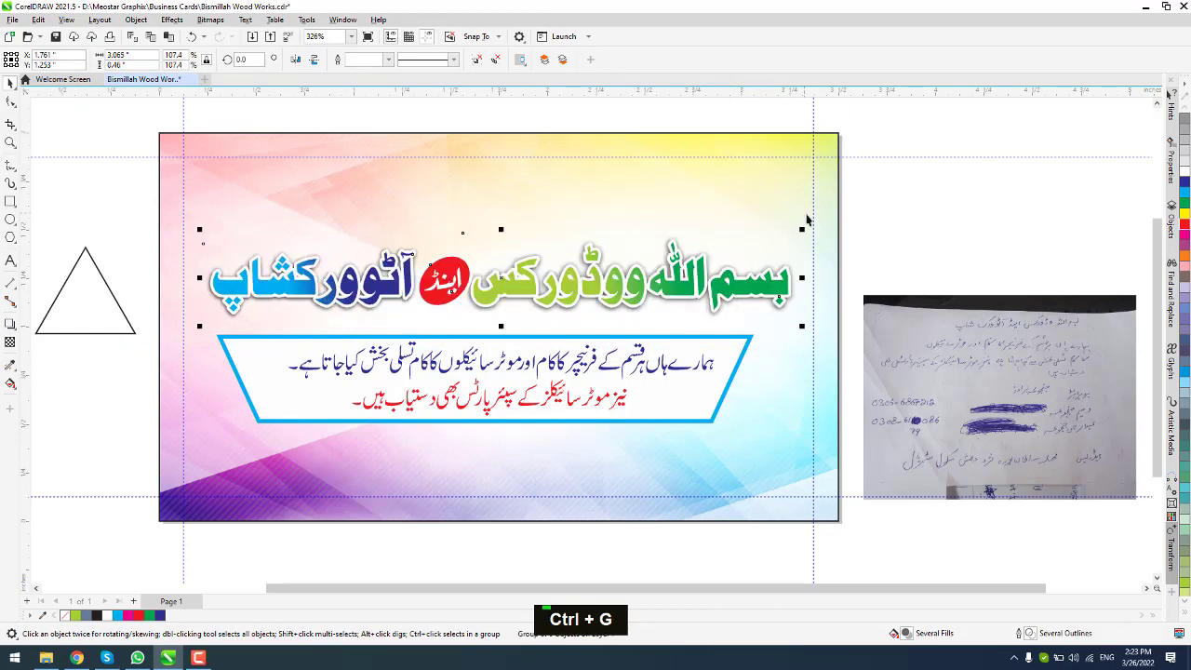
pyautogui.keyDown('shift'); pyautogui.click(820, 221); pyautogui.keyUp('shift')
pyautogui.press('c')
pyautogui.click(882, 216)
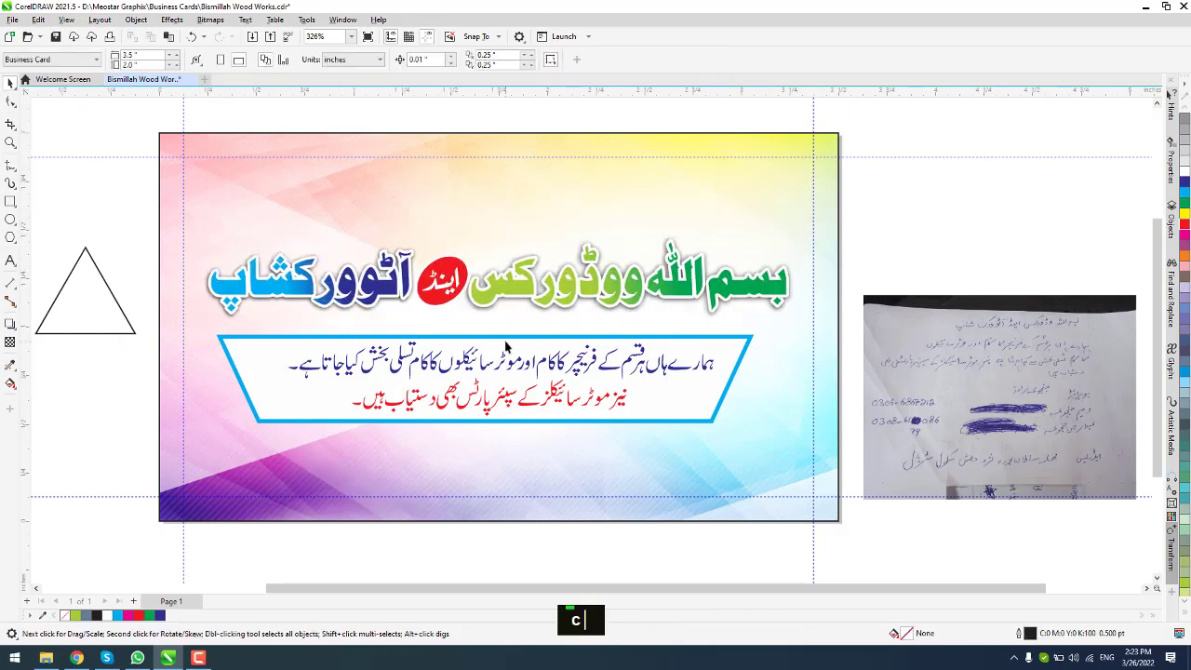
pyautogui.click(11, 262)
pyautogui.click(117, 408)
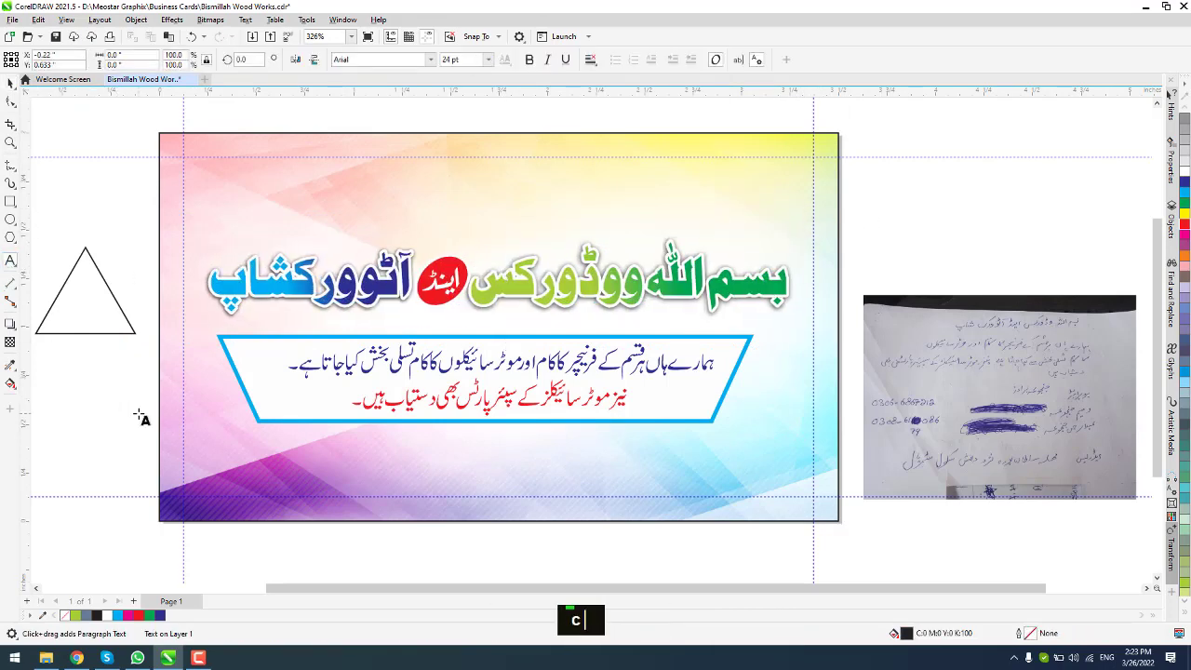
pyautogui.press('BackSpace')
pyautogui.press('BackSpace')
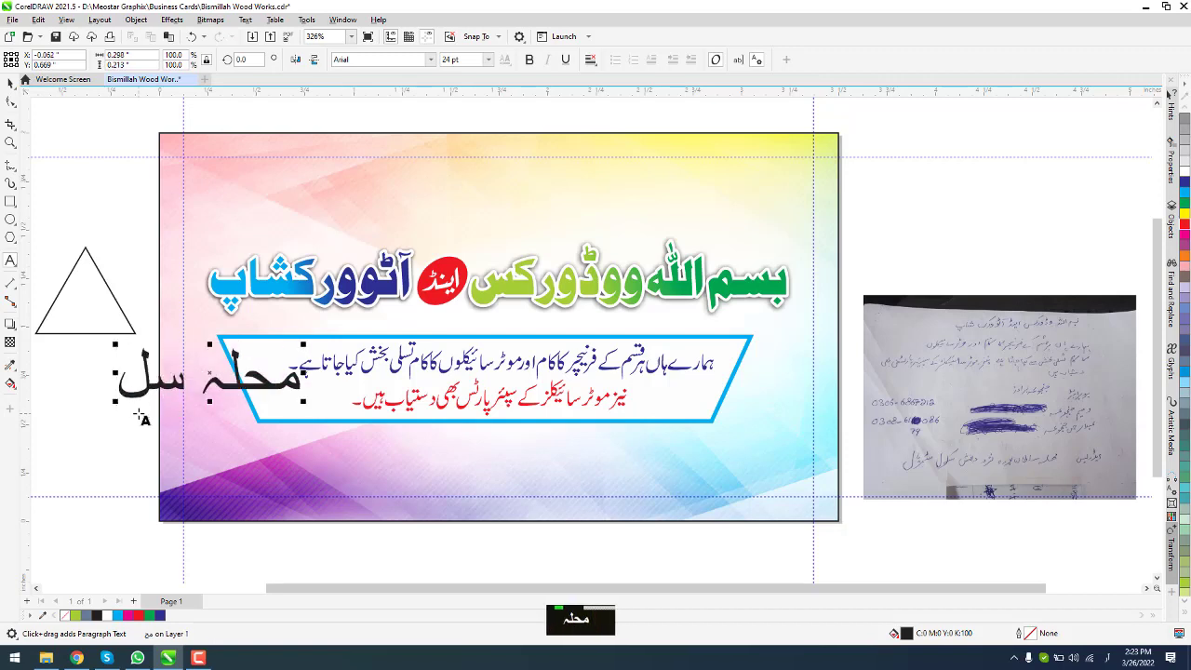
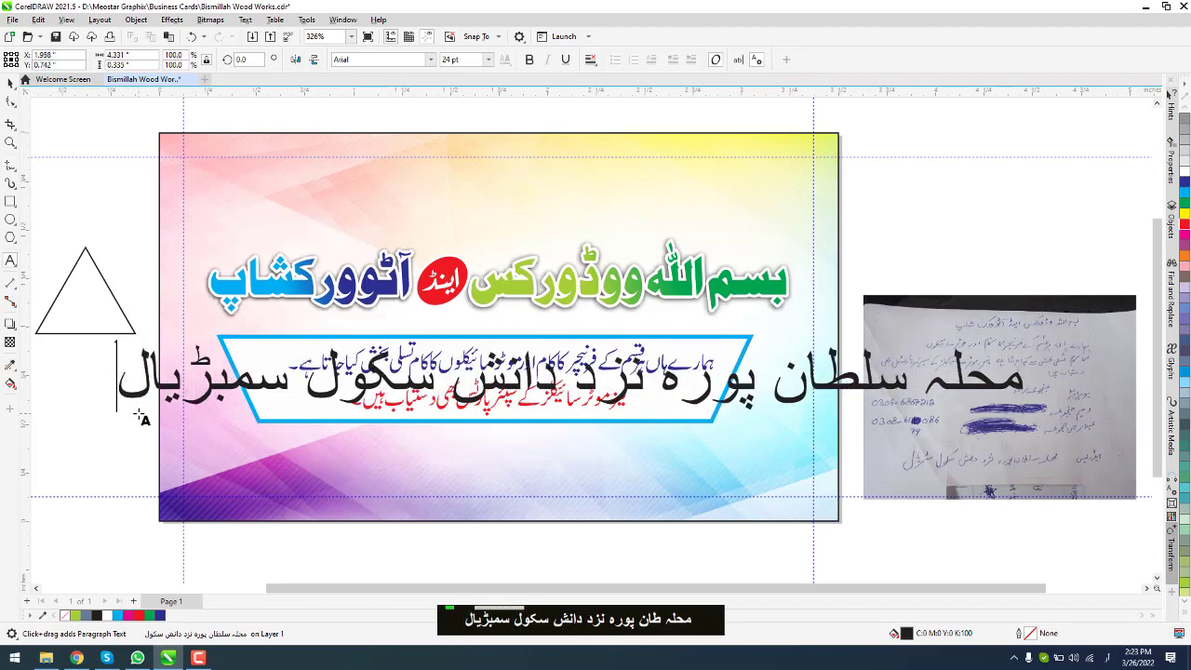
pyautogui.moveTo(116, 344); pyautogui.dragTo(323, 385)
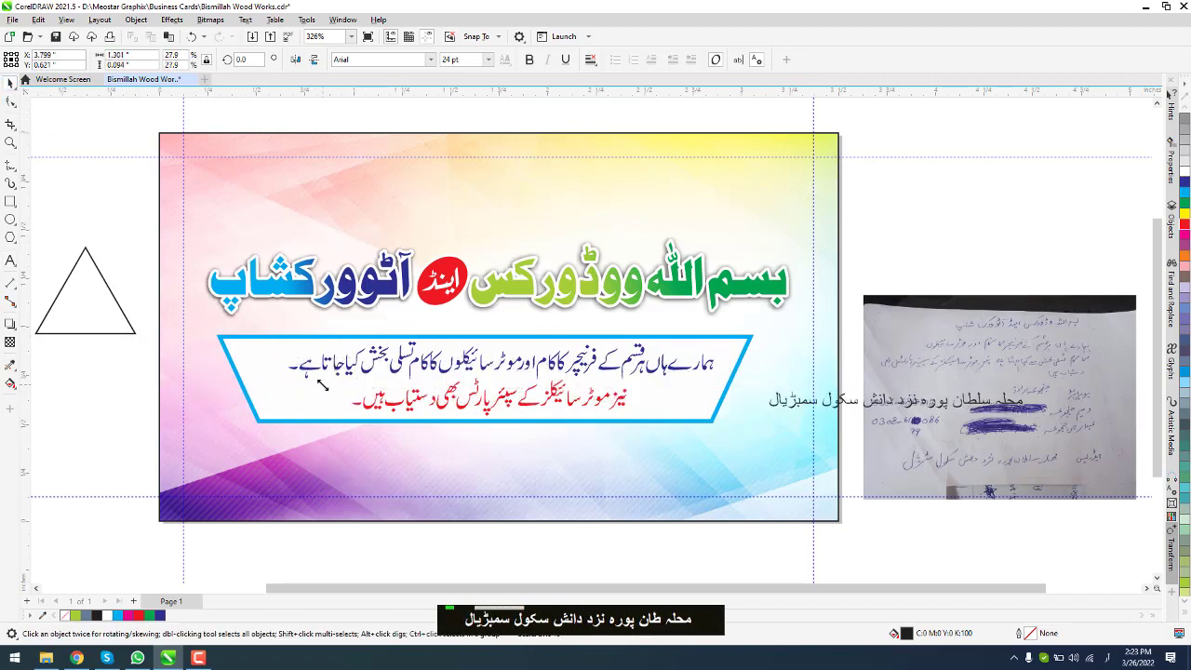
pyautogui.moveTo(855, 404); pyautogui.dragTo(468, 498)
# Step: Apply the Nafees Riqa font to the address line
pyautogui.click(465, 486)
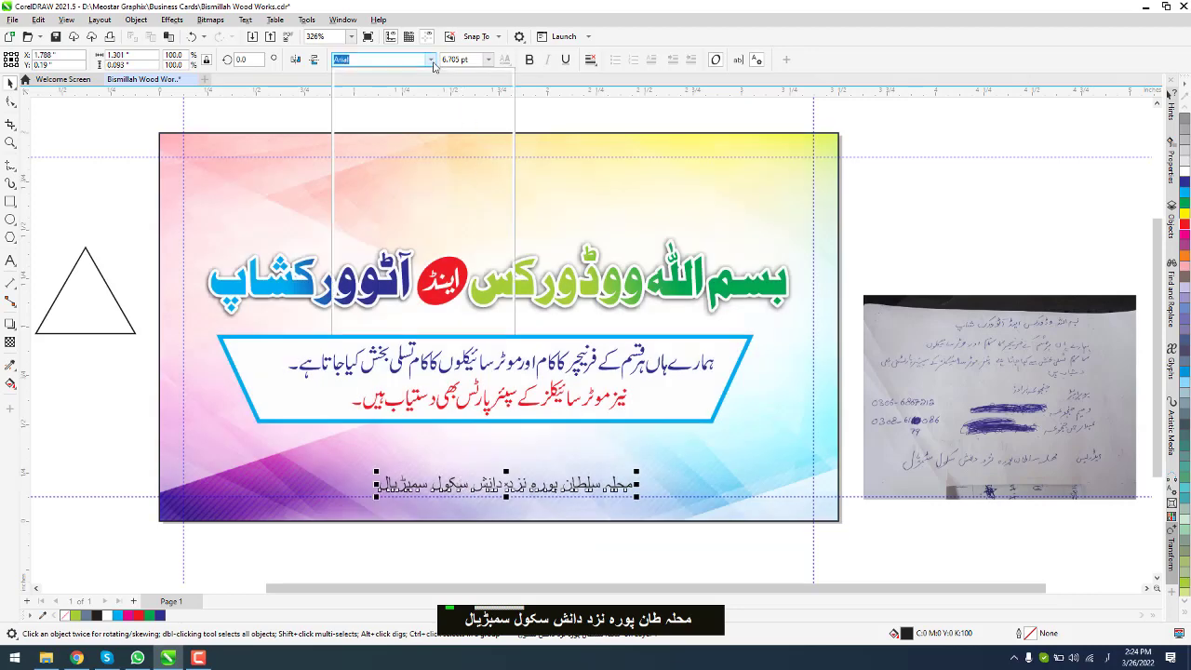
pyautogui.click(430, 60)
pyautogui.click(402, 101)
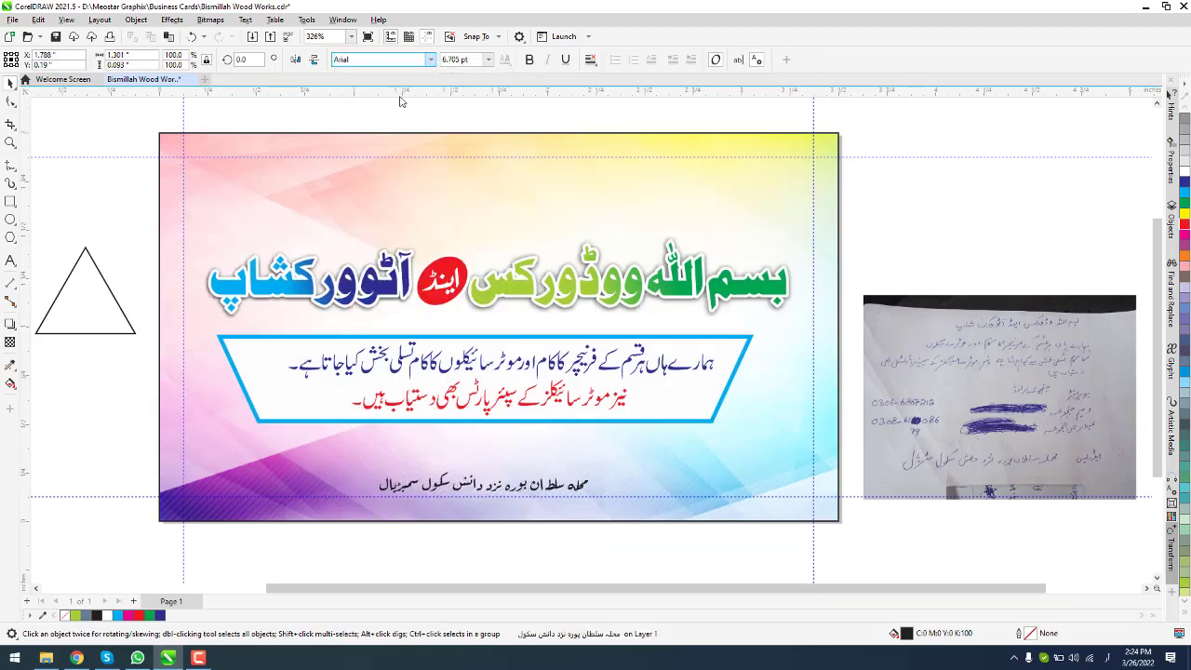
pyautogui.scroll(-2, 547, 482)
pyautogui.scroll(3, 548, 482)
pyautogui.scroll(1, 547, 482)
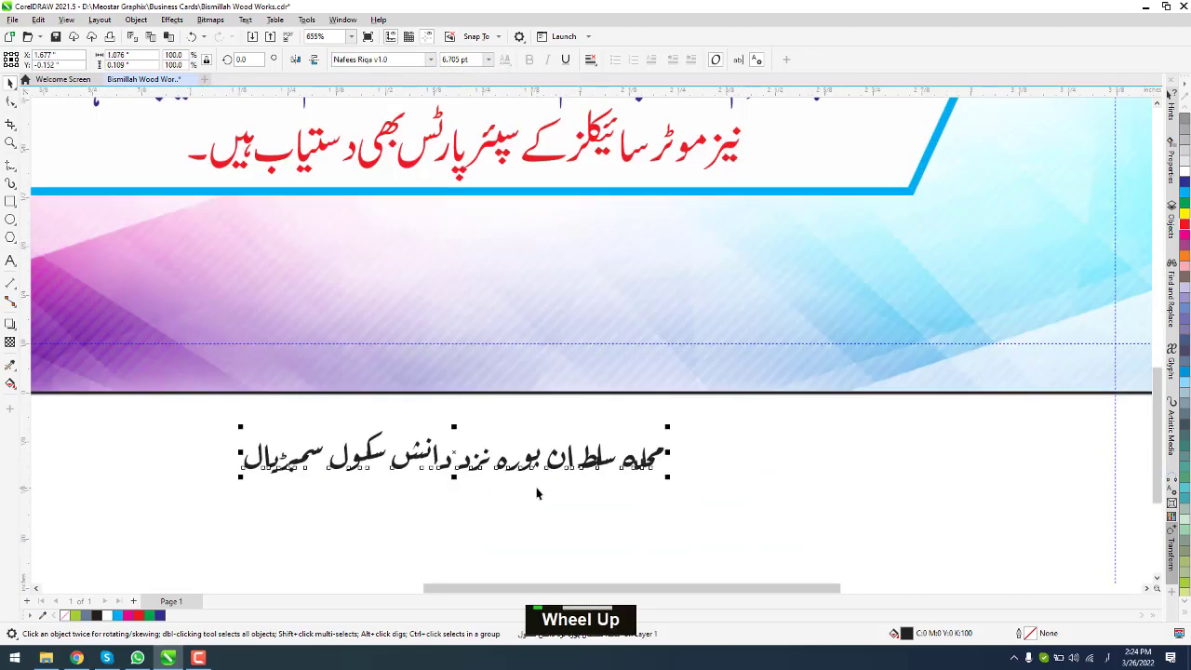
pyautogui.scroll(-2, 547, 482)
# Step: Search the font list for 'baheej' and apply Bahij Koodak Bold to the address
pyautogui.click(403, 58)
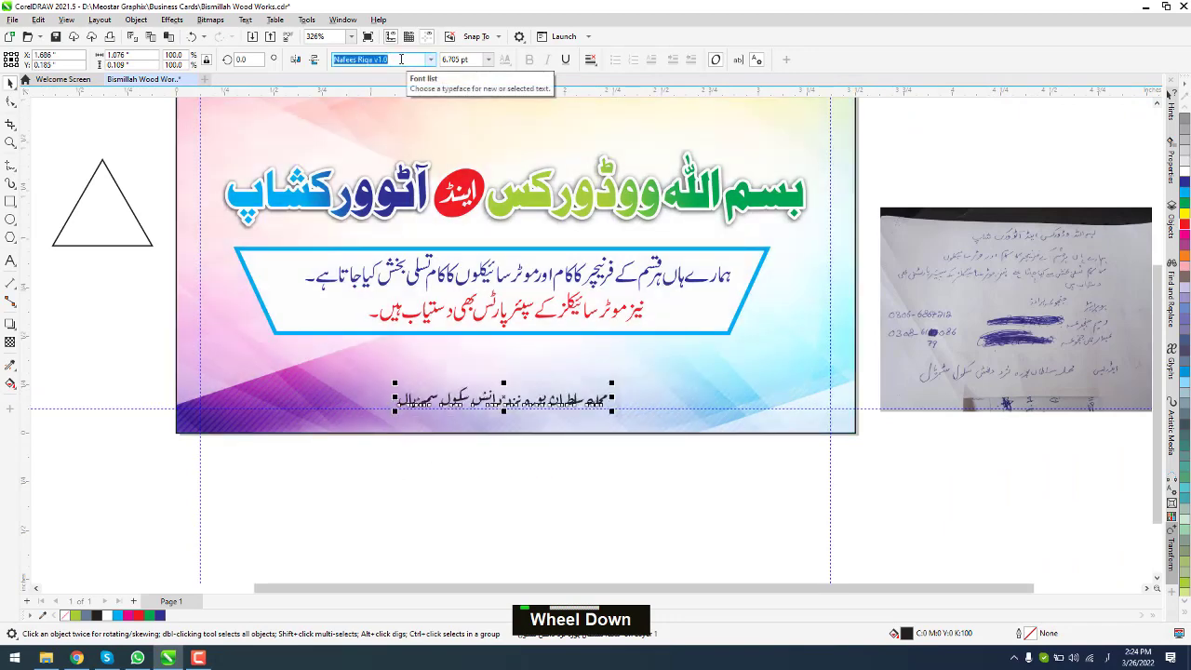
pyautogui.press('Down')
pyautogui.hotkey('alt', 'shift')
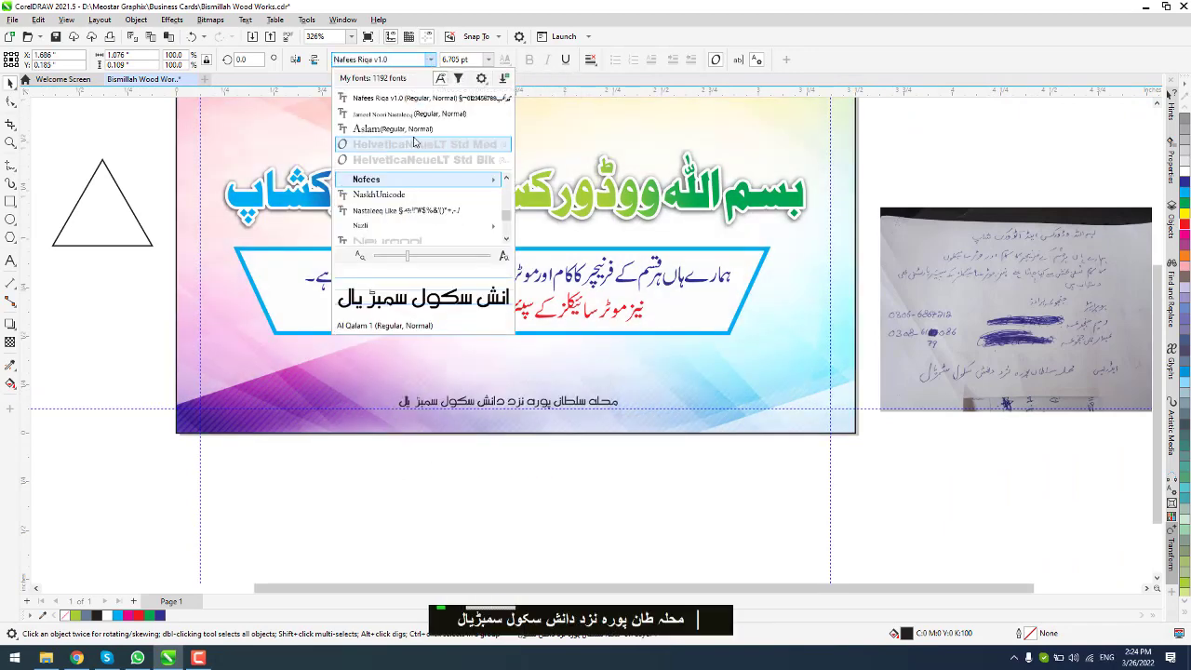
pyautogui.write('baheej')
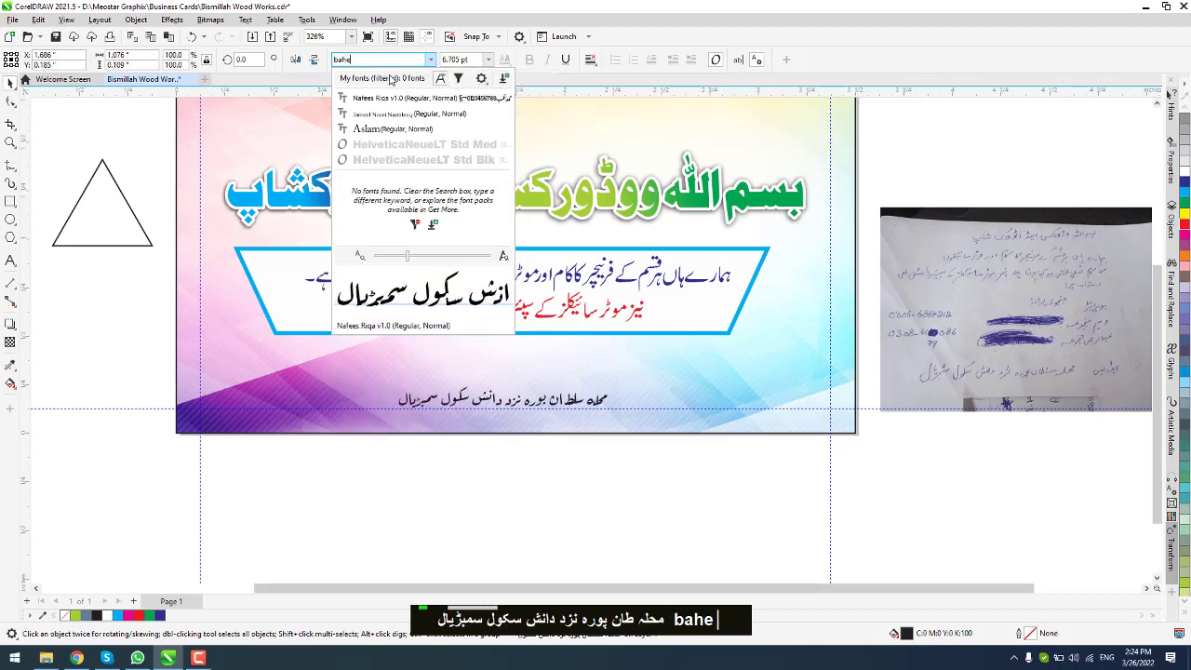
pyautogui.press('BackSpace')
pyautogui.doubleClick(508, 243)
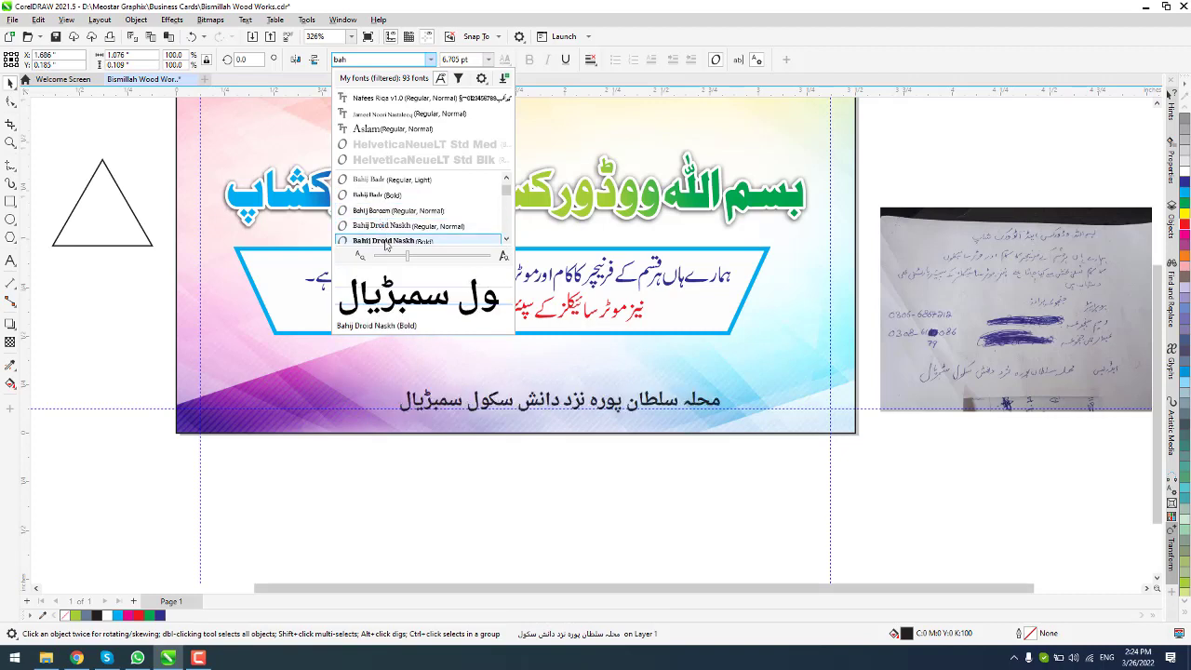
pyautogui.doubleClick(508, 242)
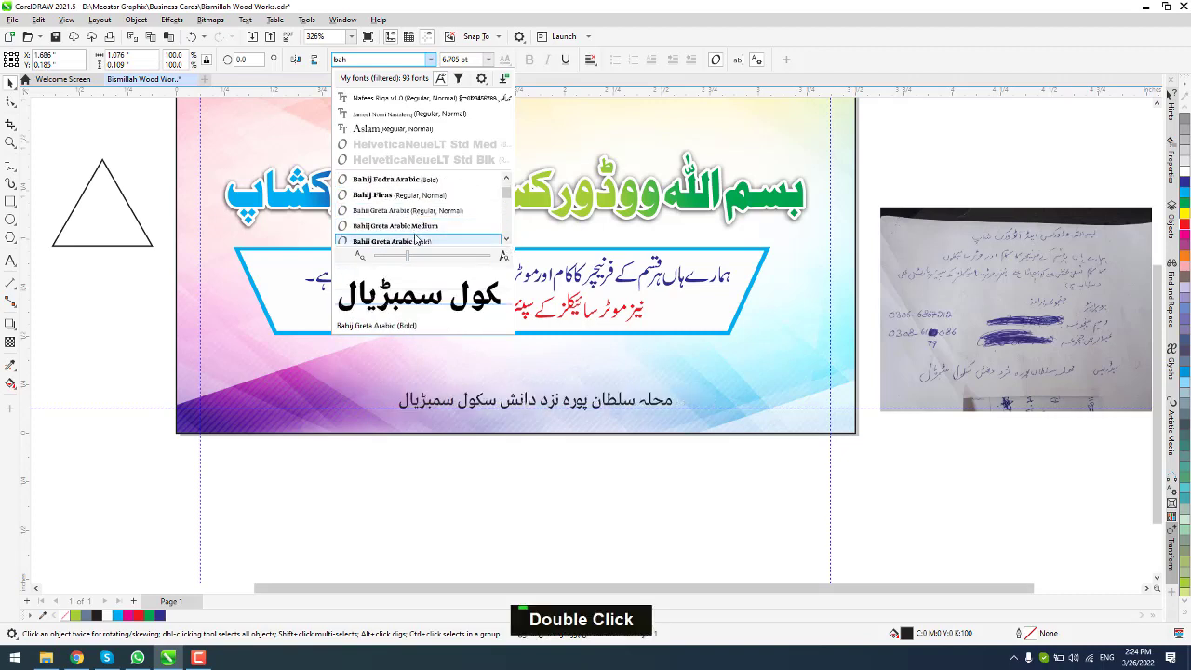
pyautogui.doubleClick(506, 239)
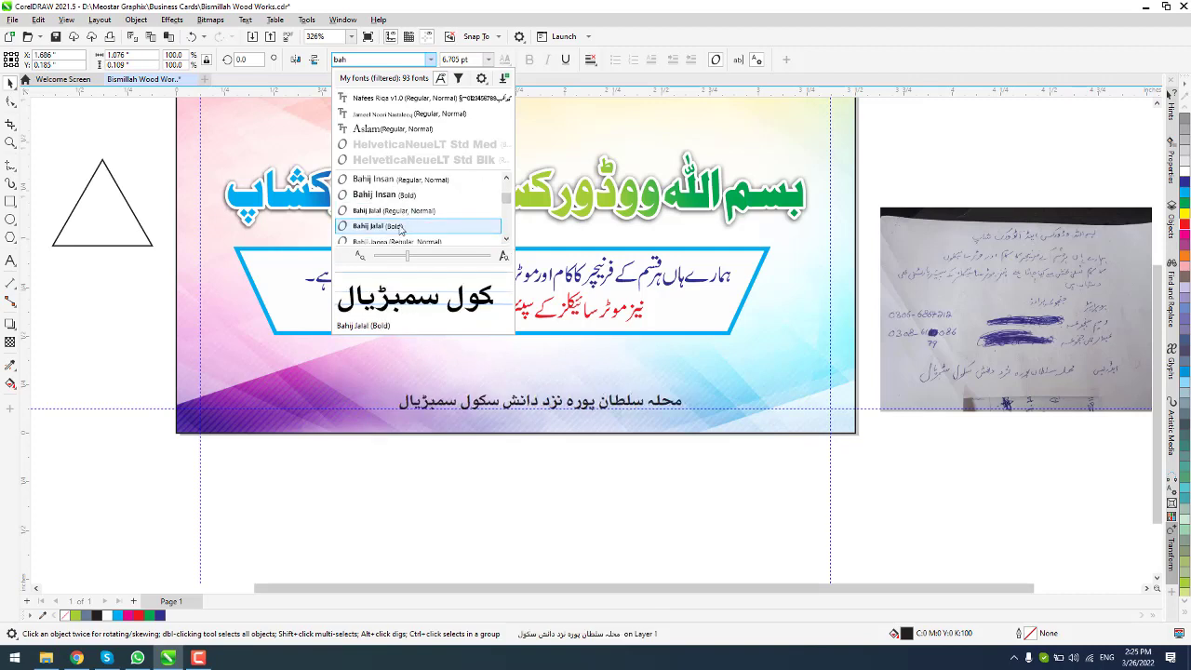
pyautogui.doubleClick(506, 241)
pyautogui.doubleClick(506, 241)
pyautogui.click(507, 241)
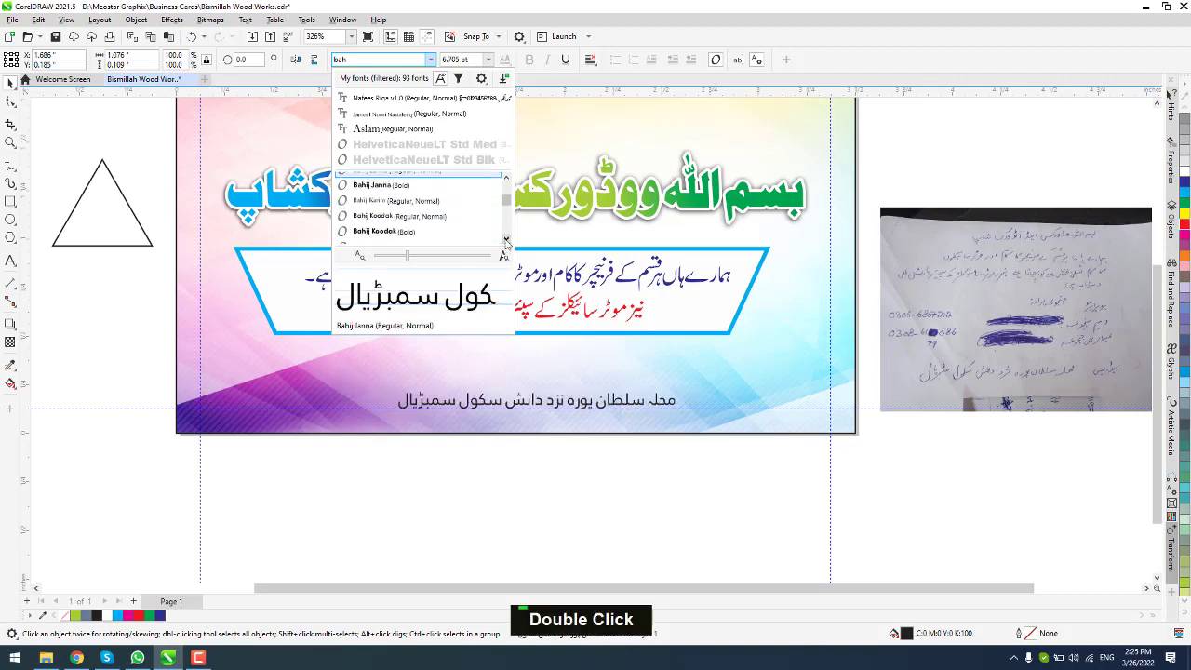
pyautogui.doubleClick(507, 241)
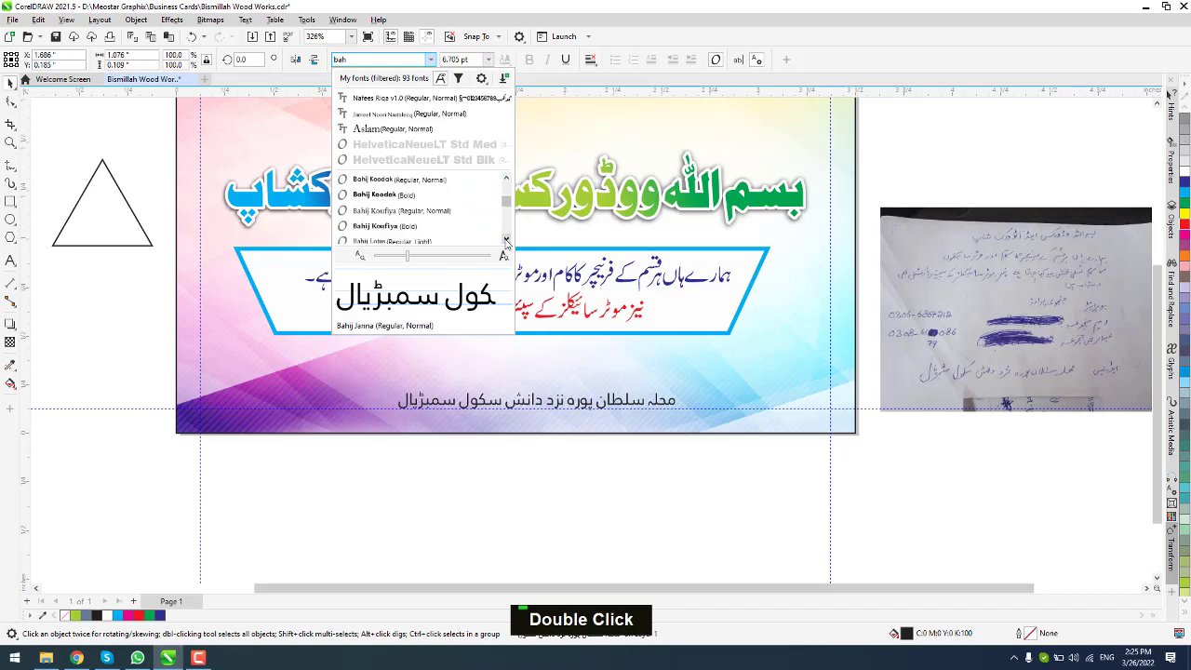
pyautogui.click(404, 196)
pyautogui.press('Escape')
# Step: Enlarge the address to about 9.857 pt and switch its font to Bahij Maged
pyautogui.scroll(2, 535, 409)
pyautogui.doubleClick(535, 408)
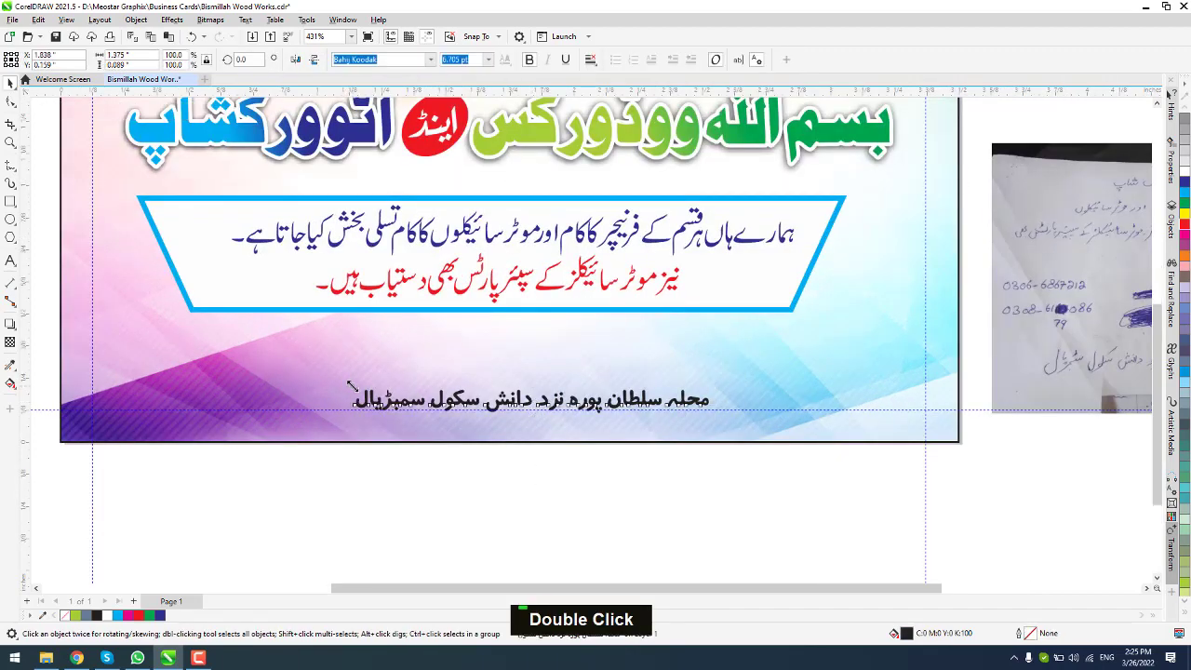
pyautogui.moveTo(712, 378); pyautogui.dragTo(753, 359)
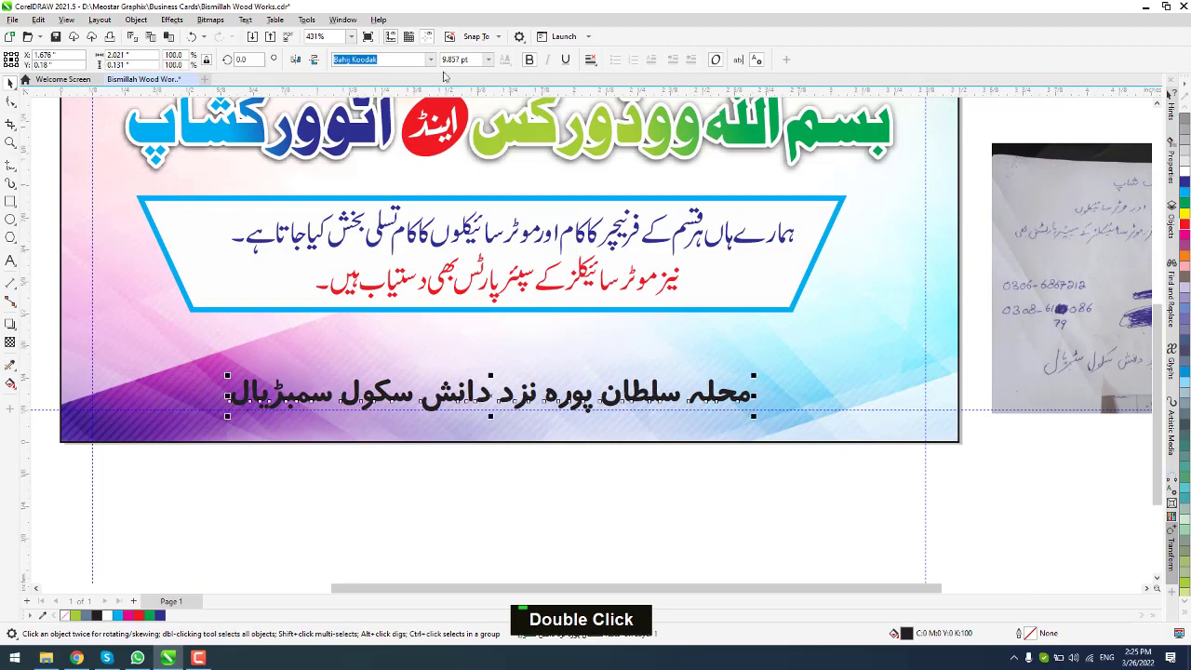
pyautogui.click(431, 61)
pyautogui.moveTo(466, 226)
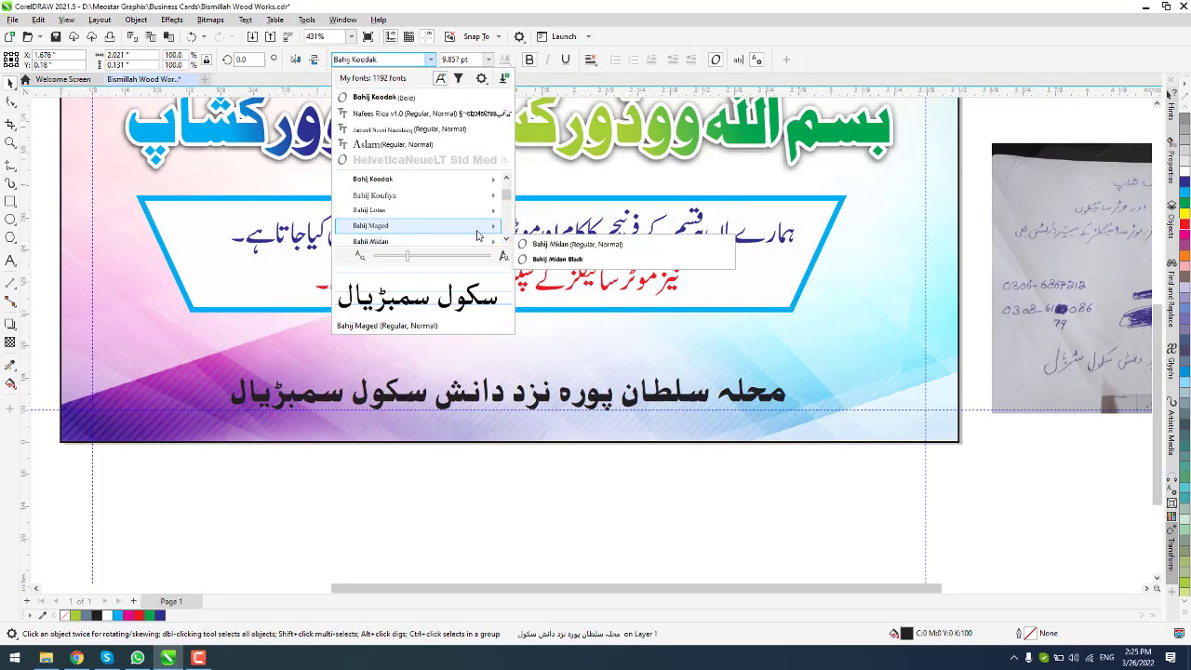
pyautogui.click(540, 243)
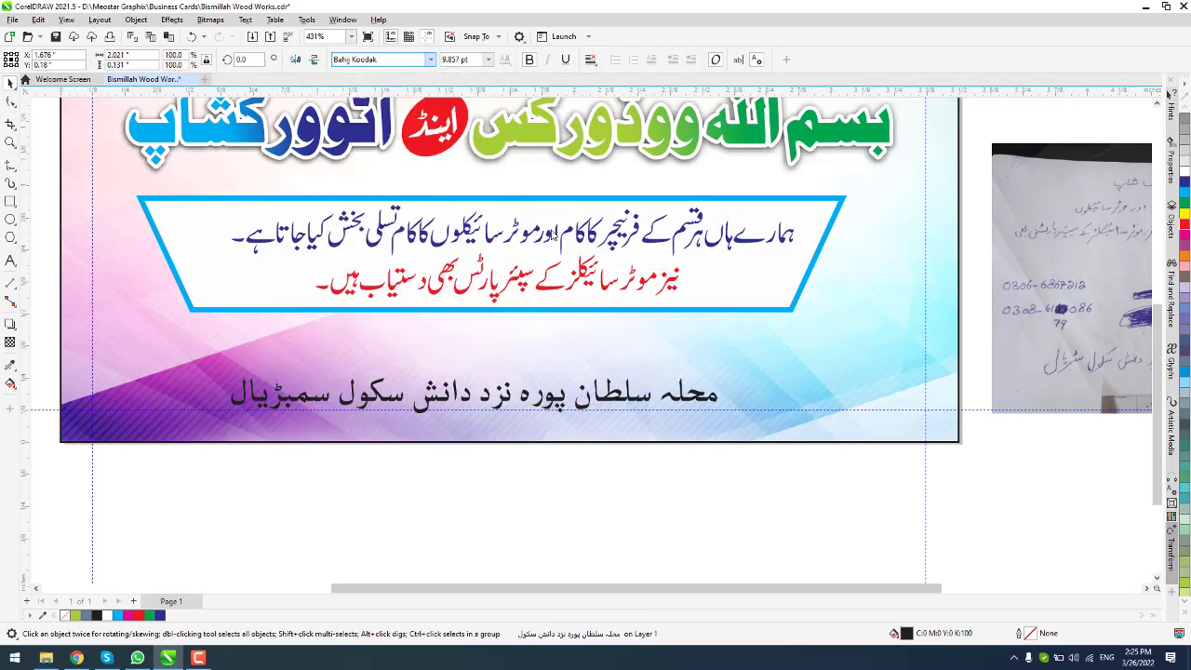
pyautogui.click(290, 399)
pyautogui.scroll(1, 293, 397)
# Step: Tighten the address line's word spacing and nudge its left part right to close the gap
pyautogui.press('F10')
pyautogui.scroll(1, 758, 414)
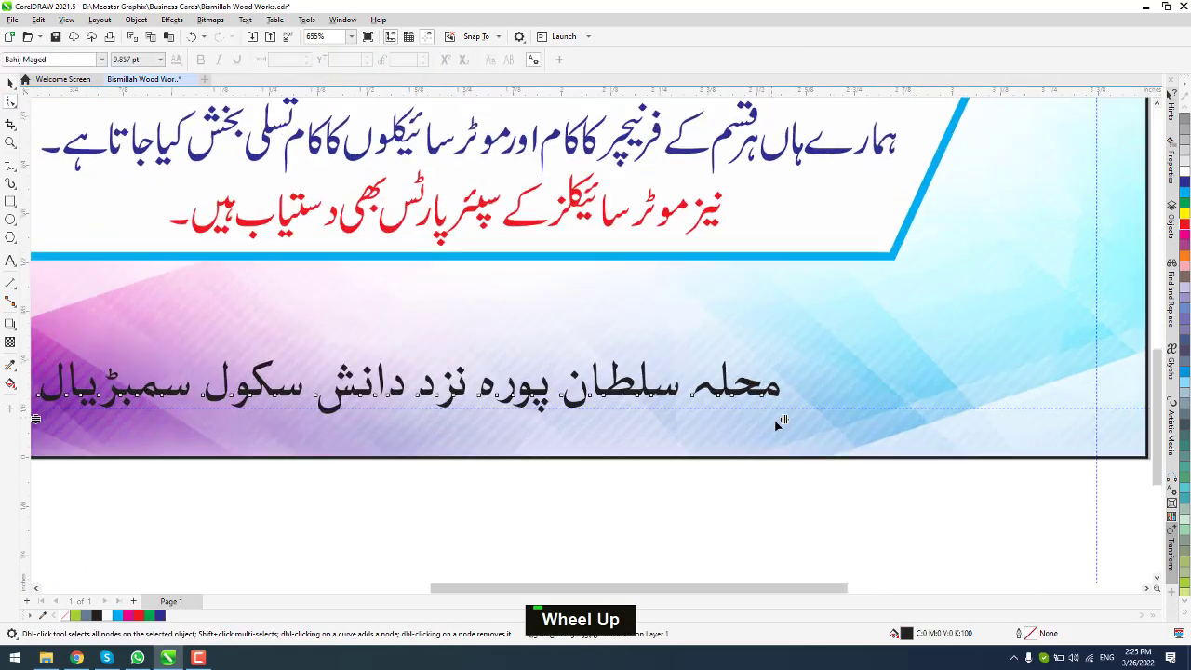
pyautogui.moveTo(783, 422); pyautogui.dragTo(714, 421)
pyautogui.scroll(-2, 535, 483)
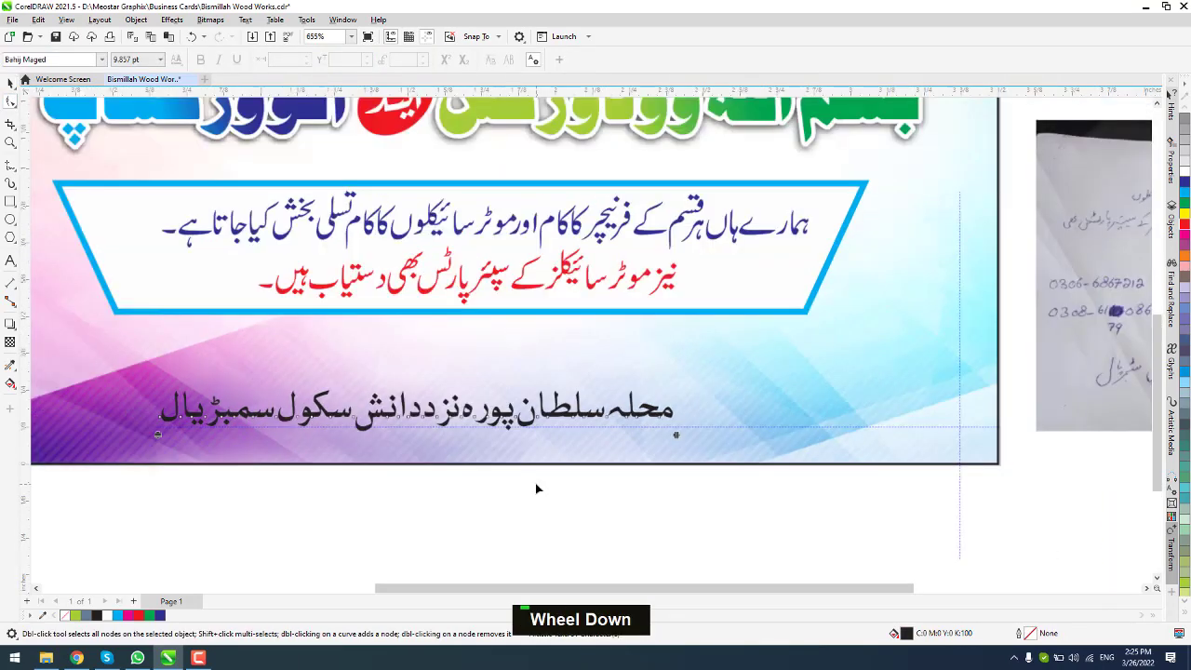
pyautogui.scroll(3, 282, 447)
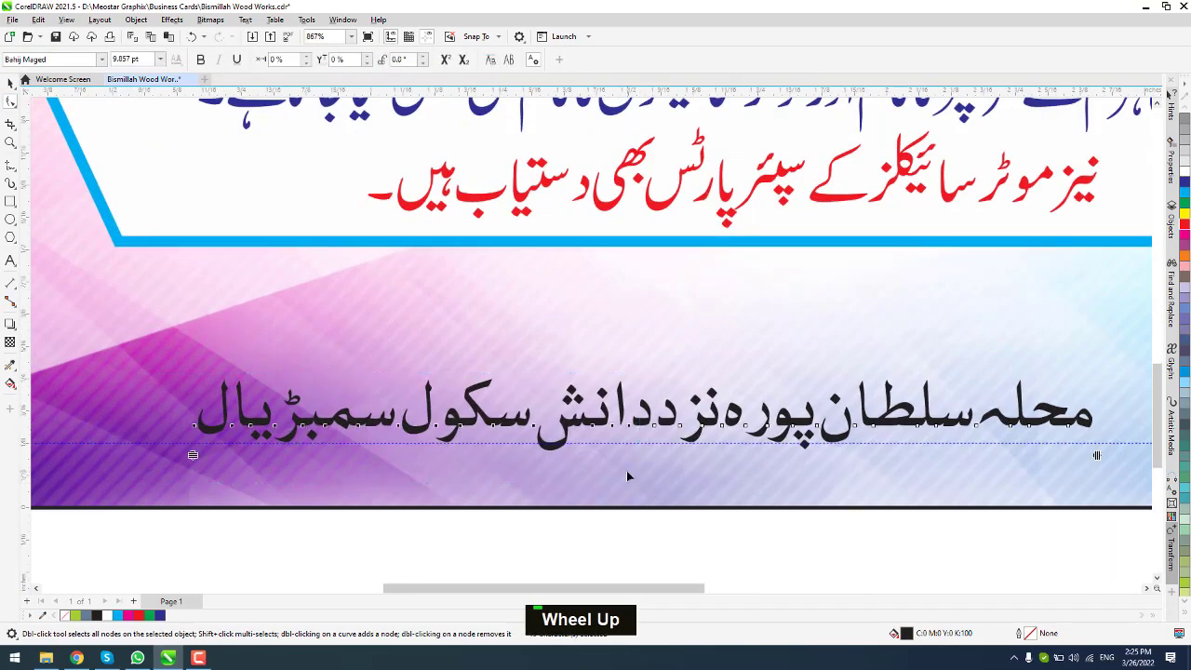
pyautogui.press('Left')
pyautogui.press('Left')
pyautogui.moveTo(661, 490); pyautogui.dragTo(651, 475)
pyautogui.press('Right')
pyautogui.press('Right')
pyautogui.press('Right')
pyautogui.press('Right')
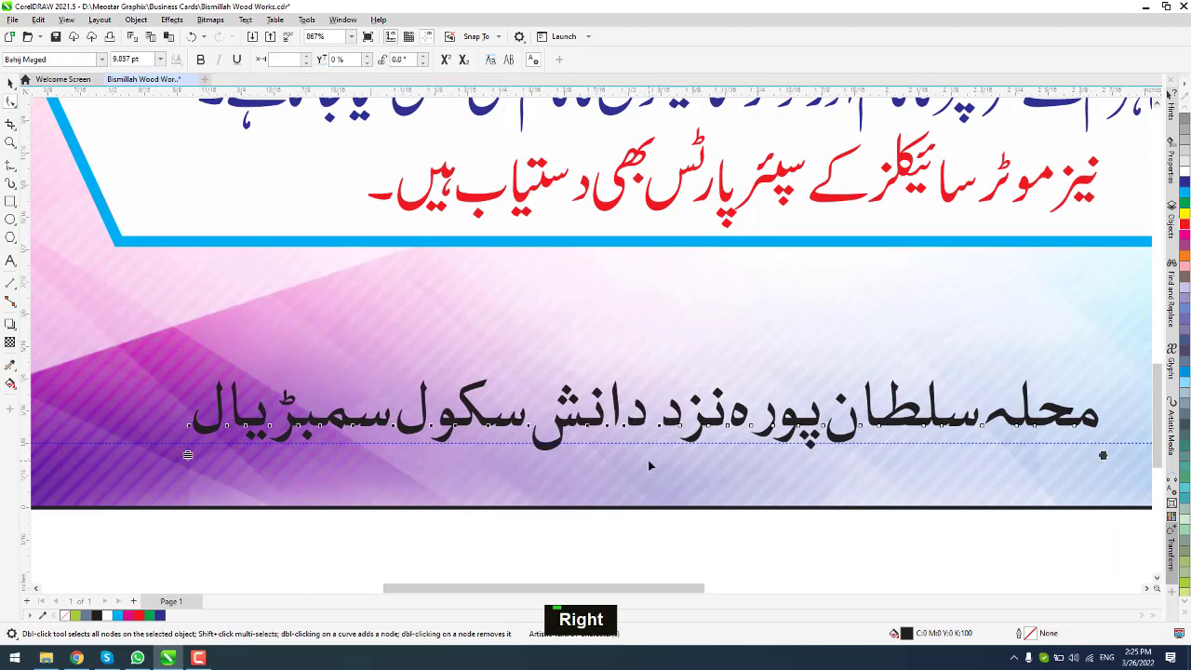
pyautogui.press('Right')
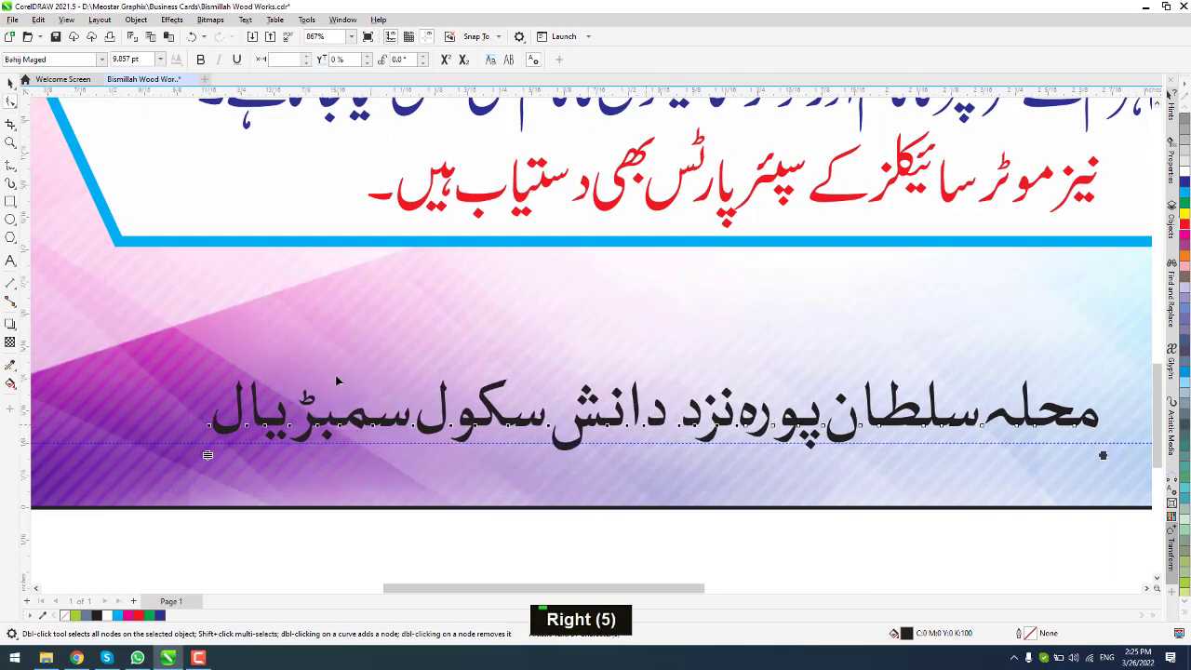
# Step: Colour the address text yellow with a dark blue outline
pyautogui.click(10, 85)
pyautogui.scroll(-3, 448, 335)
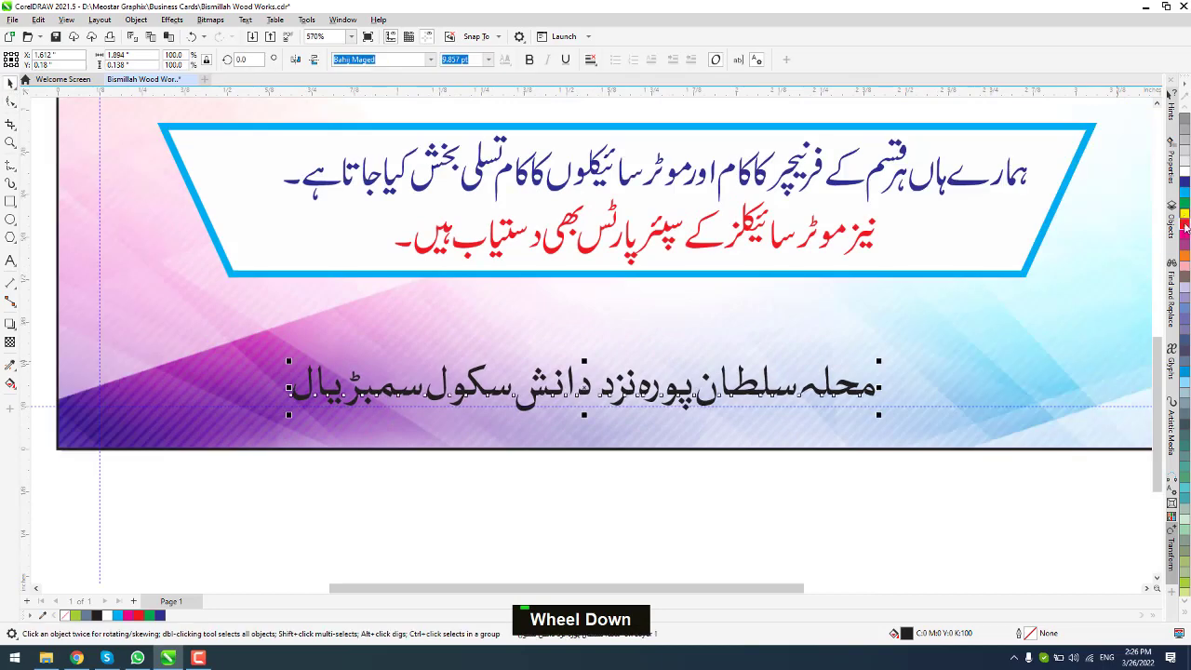
pyautogui.click(1185, 214)
pyautogui.scroll(2, 732, 386)
pyautogui.rightClick(1184, 181)
# Step: Set the address outline to 1.0 pt and place it behind the fill
pyautogui.press('F12')
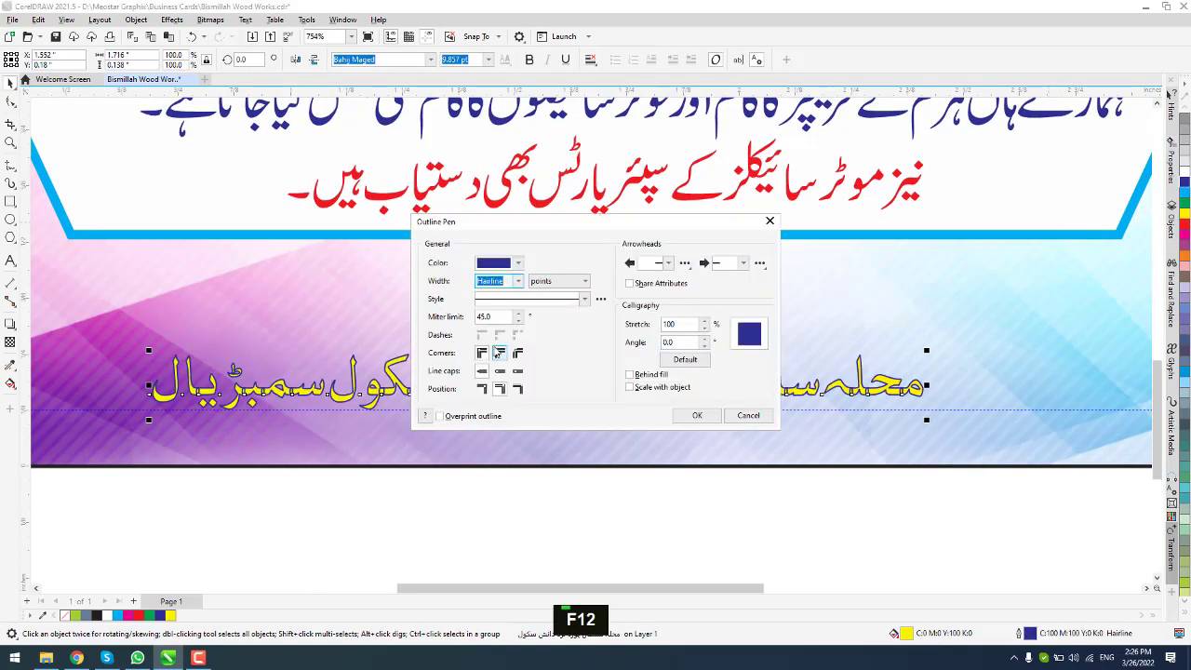
pyautogui.doubleClick(632, 377)
pyautogui.click(517, 280)
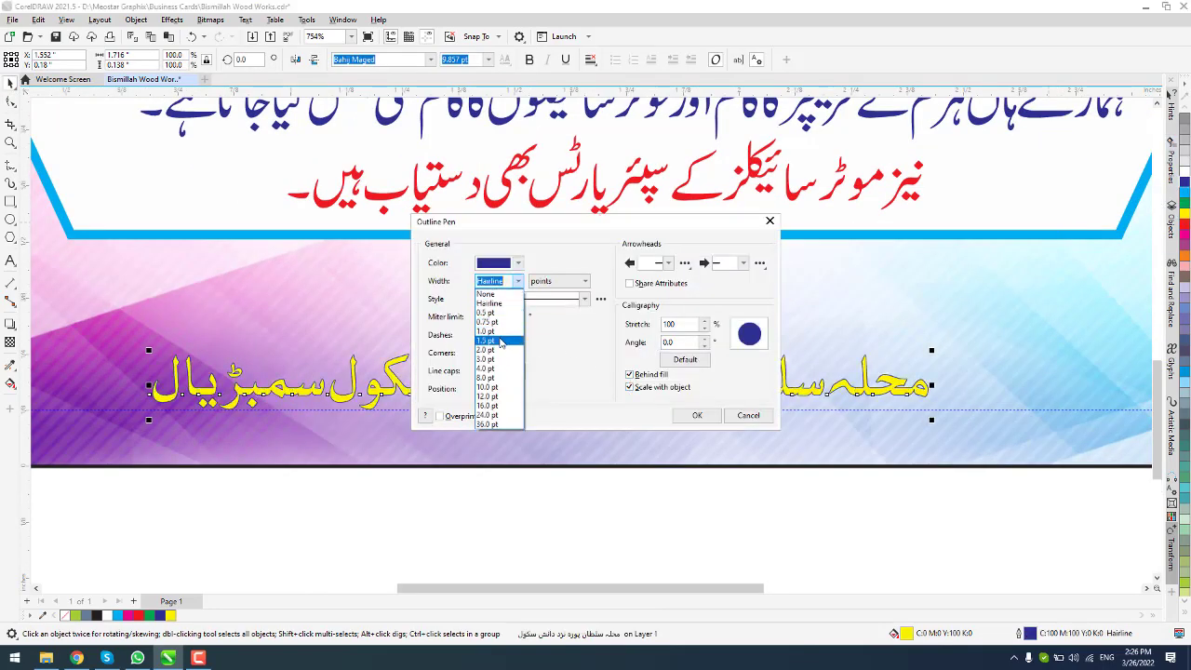
pyautogui.click(498, 341)
pyautogui.click(518, 280)
pyautogui.click(507, 332)
pyautogui.click(697, 415)
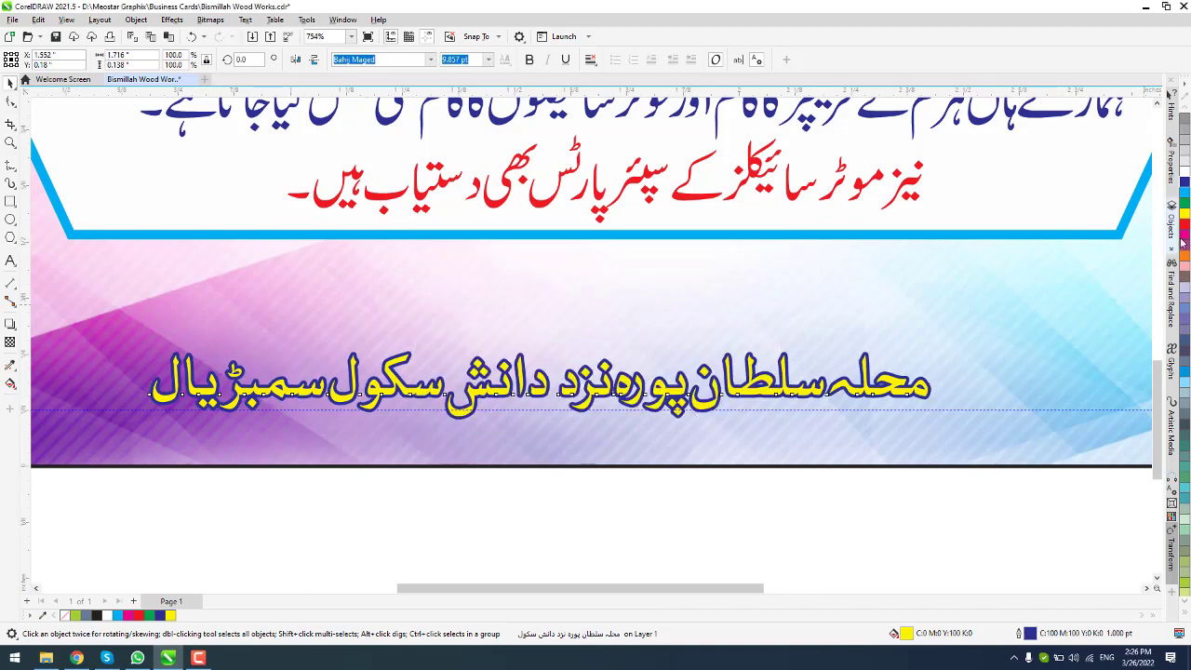
pyautogui.click(686, 498)
pyautogui.scroll(-9, 714, 476)
pyautogui.scroll(1, 776, 350)
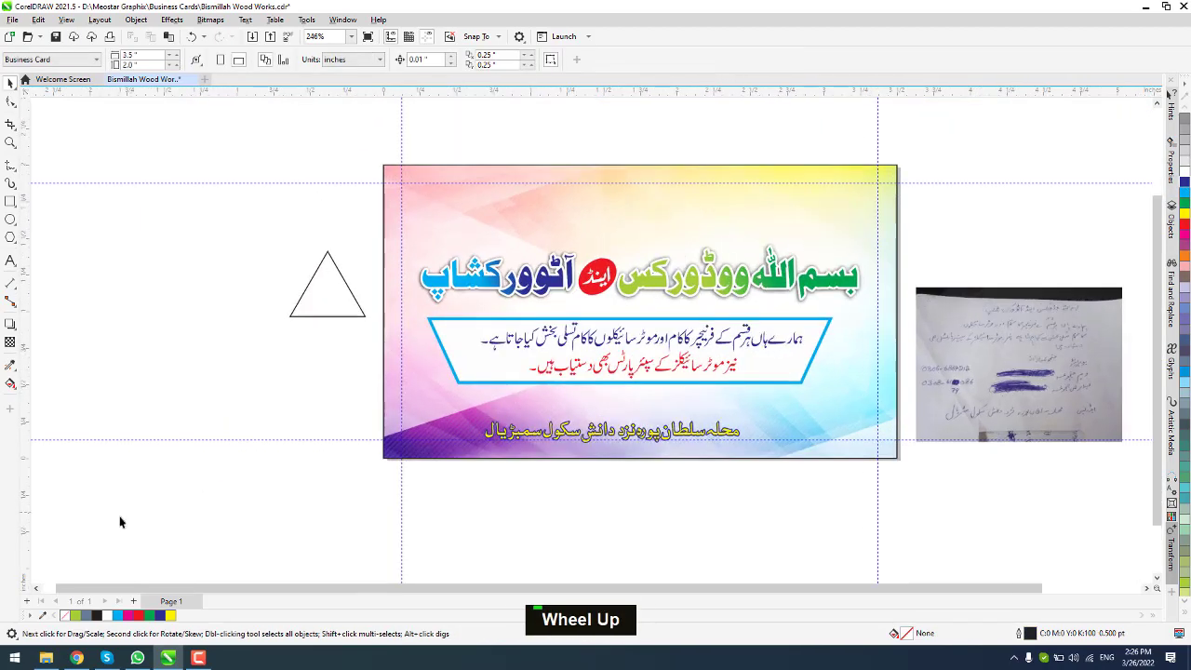
# Step: Open Afzal Electronics.cdr and copy its motorcycle pictures
pyautogui.hotkey('ctrl', 'o')
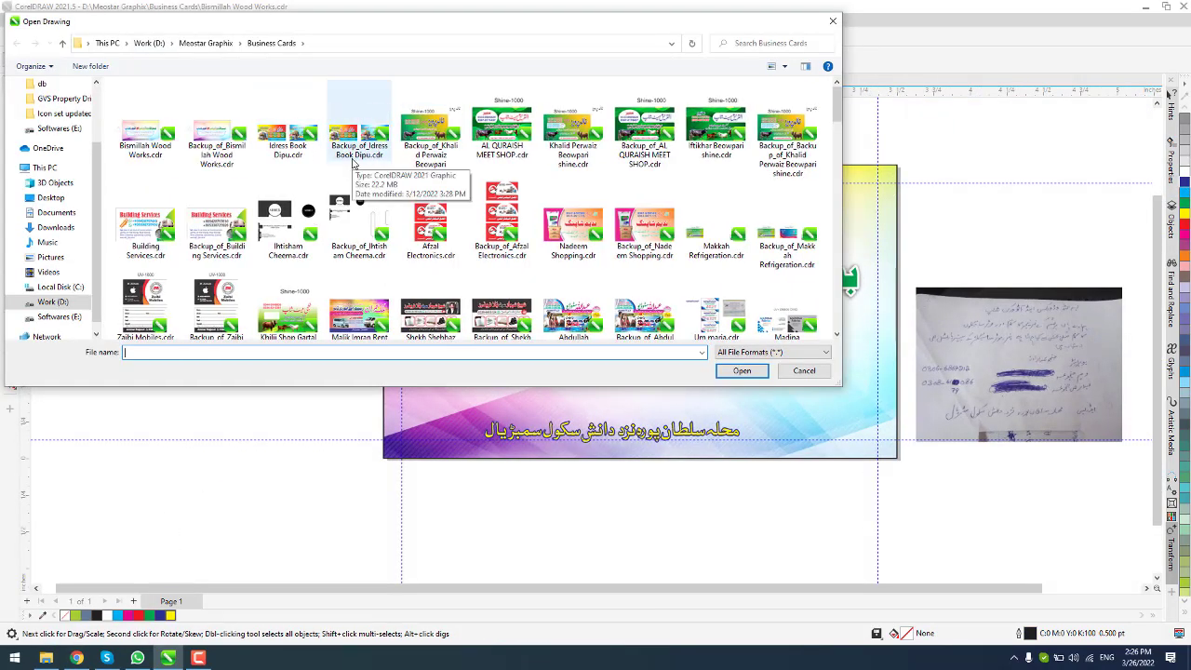
pyautogui.click(431, 225)
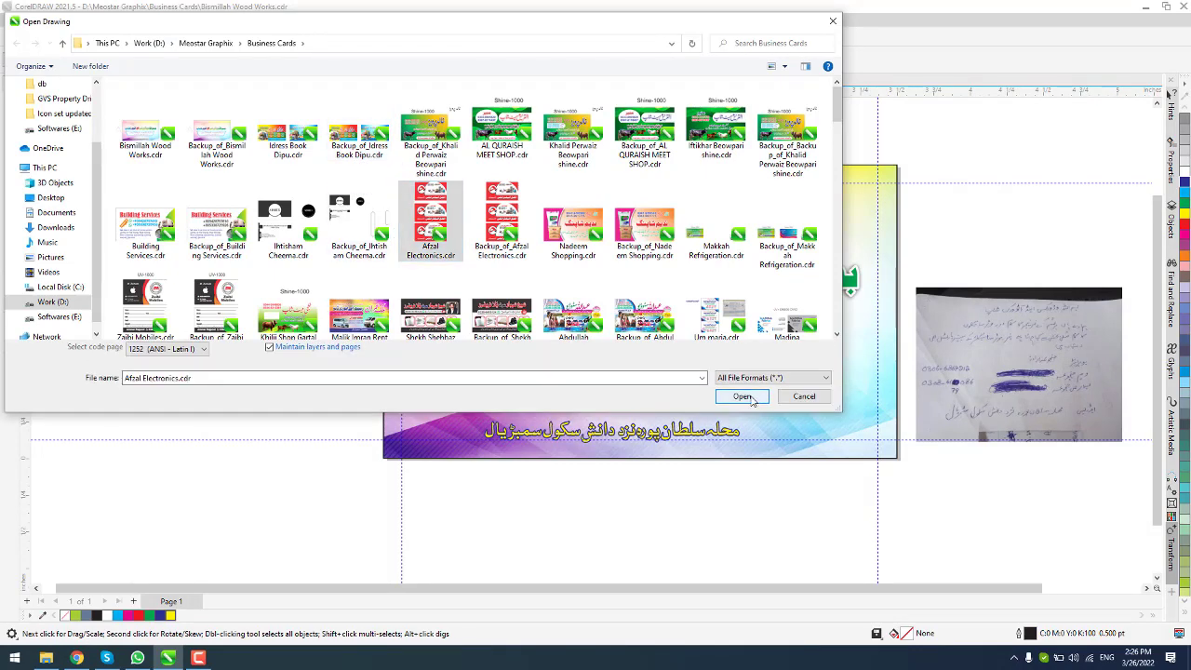
pyautogui.click(745, 397)
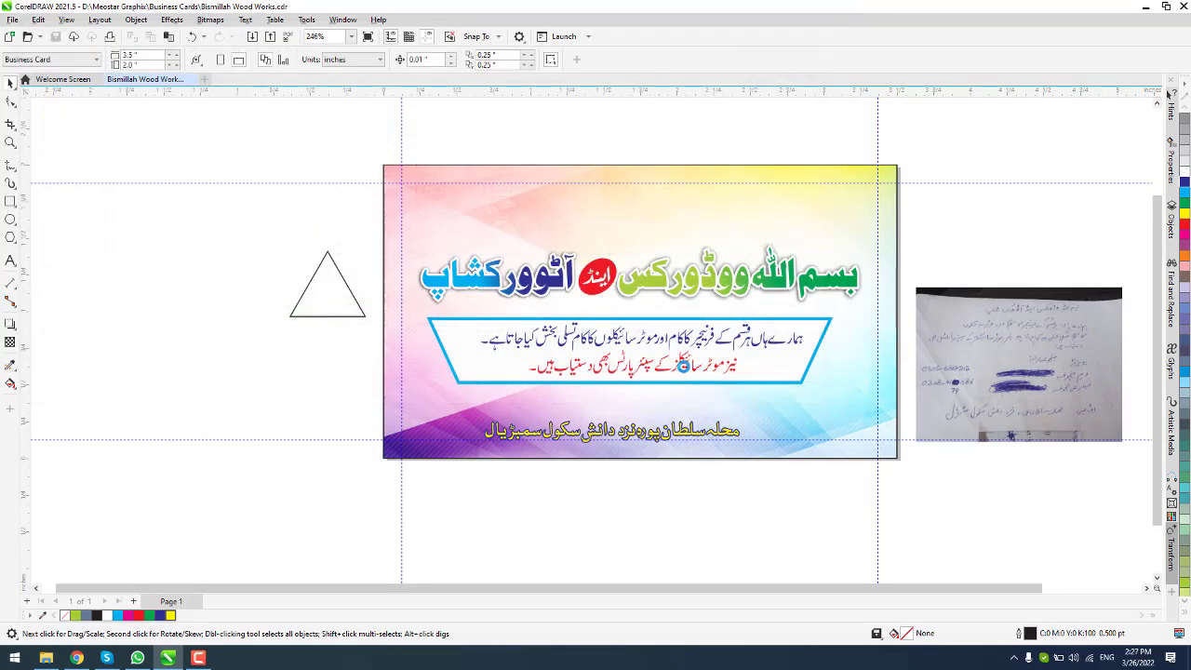
pyautogui.scroll(4, 593, 312)
pyautogui.click(592, 312)
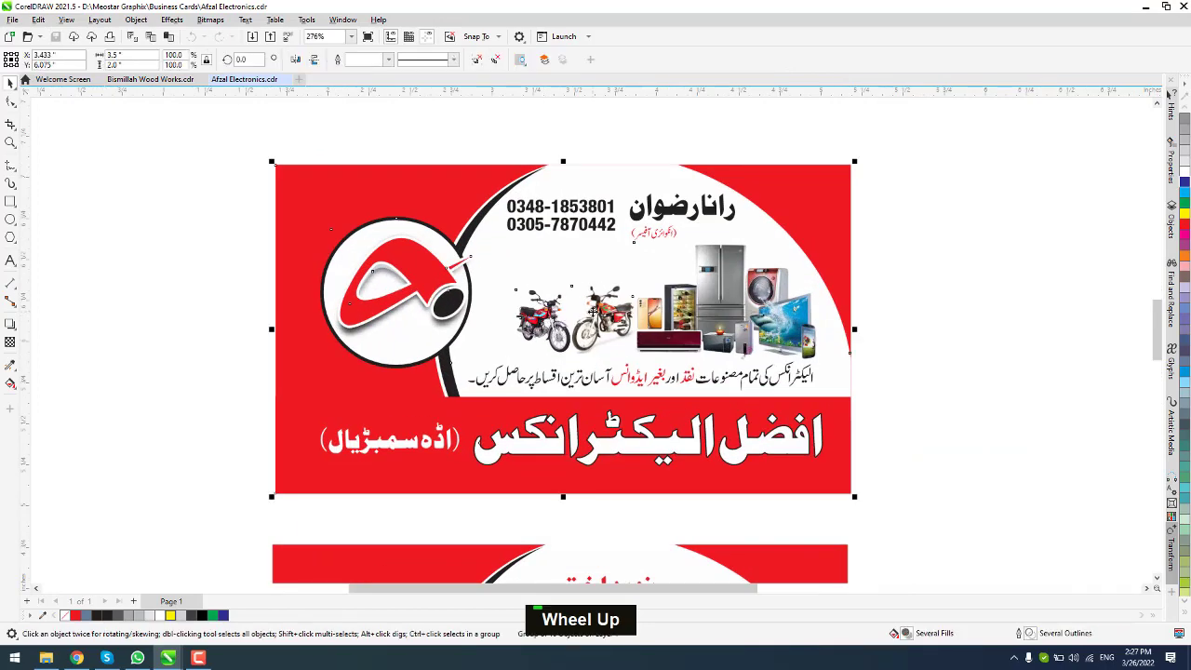
pyautogui.hotkey('ctrl', 'c')
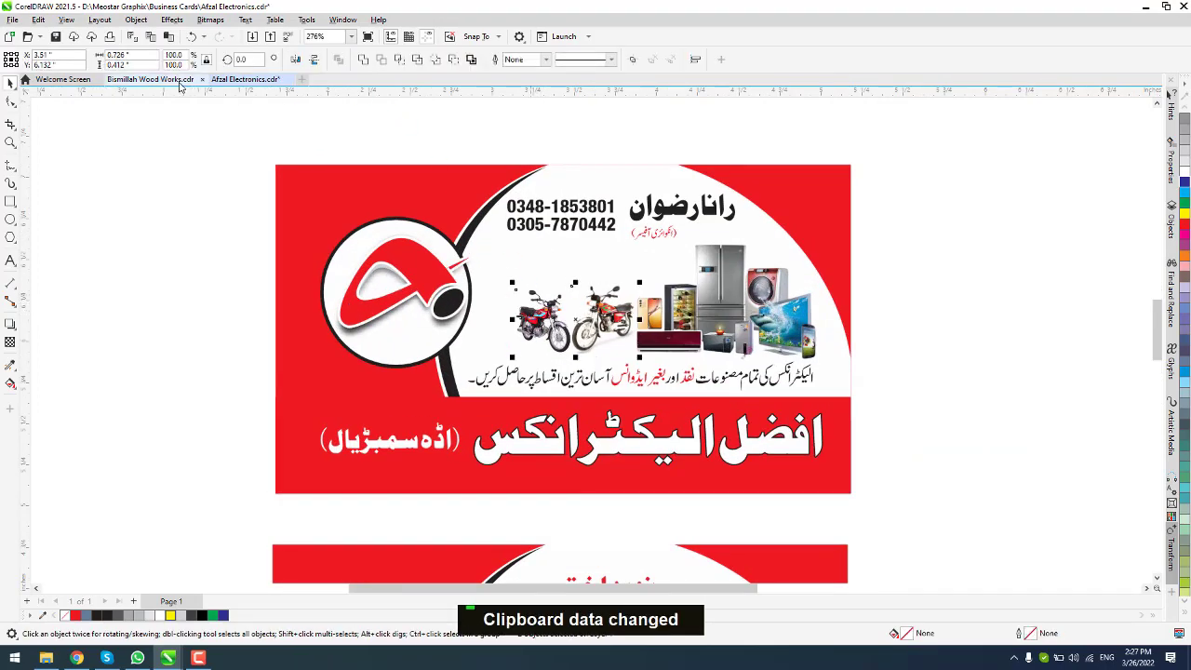
# Step: Paste the motorcycles into Bismillah Wood Works, delete the white one, and enlarge the red one at left
pyautogui.click(144, 79)
pyautogui.hotkey('ctrl', 'v')
pyautogui.moveTo(636, 224); pyautogui.dragTo(563, 368)
pyautogui.scroll(2, 563, 368)
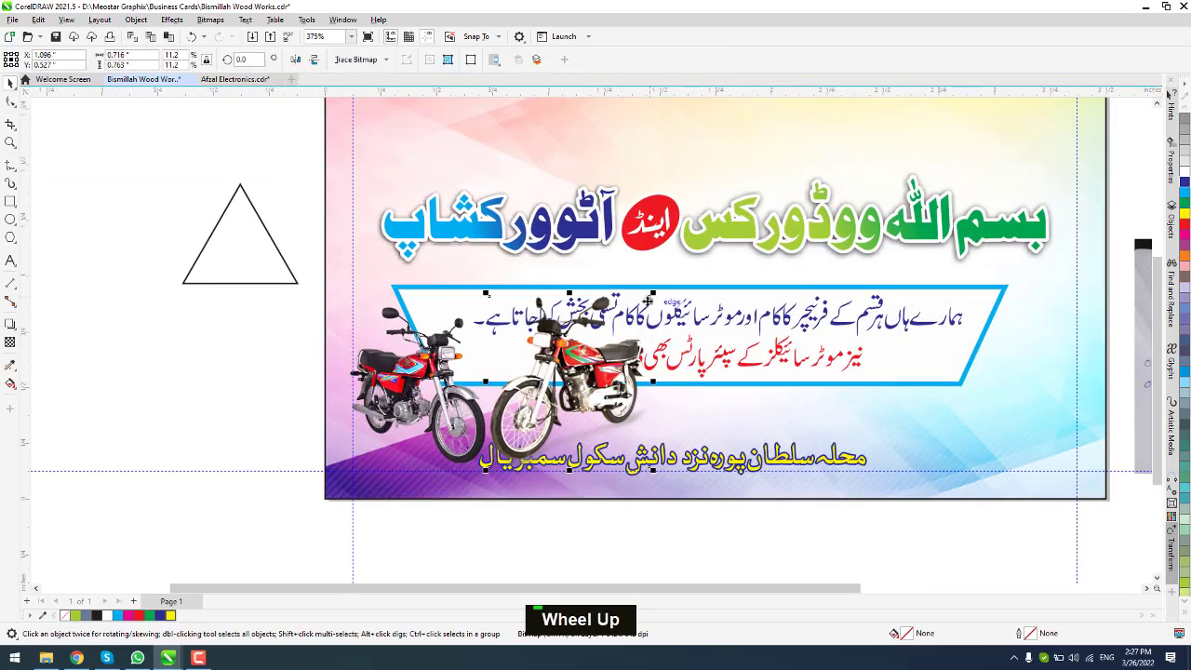
pyautogui.press('Delete')
pyautogui.click(487, 305)
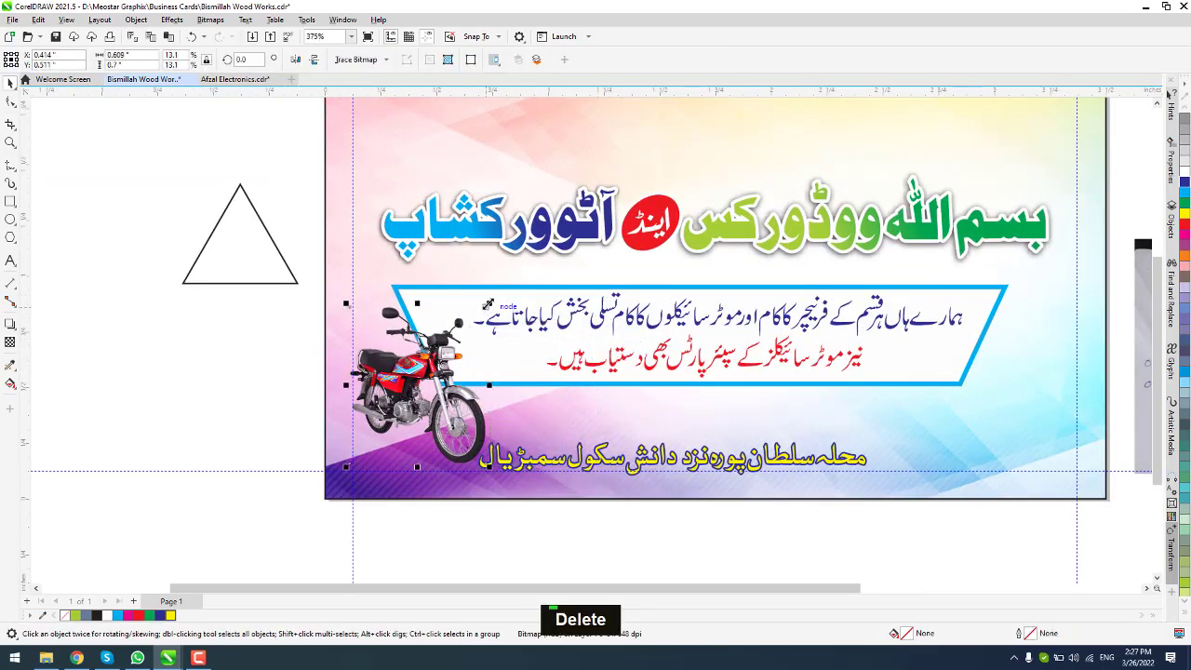
pyautogui.moveTo(486, 304); pyautogui.dragTo(509, 277)
pyautogui.press('Up')
pyautogui.press('Up')
pyautogui.press('Up')
pyautogui.press('Up')
pyautogui.press('Up')
pyautogui.press('Up')
pyautogui.press('Up')
pyautogui.press('Up')
pyautogui.press('Up')
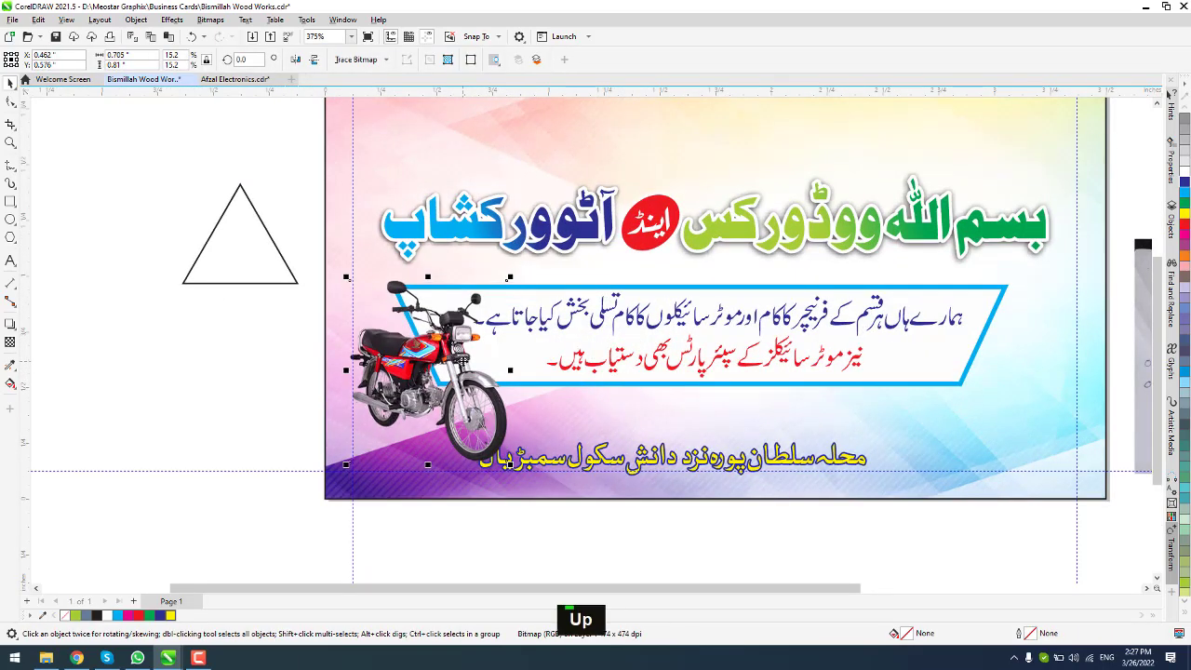
pyautogui.press('Down')
pyautogui.press('Down')
pyautogui.press('Down')
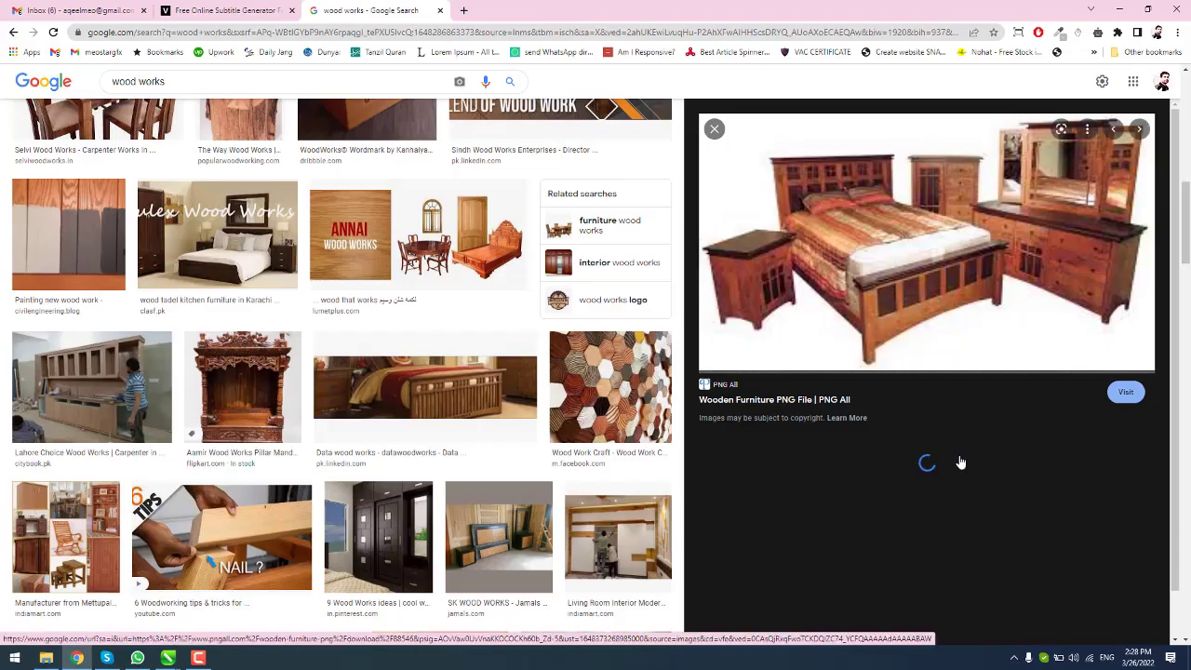
pyautogui.scroll(-5, 968, 456)
# Step: Download the Bedroom Furniture Sets image from IMGBIN as imgbin_bedroom-furniture-sets-png.png into Downloads
pyautogui.click(800, 584)
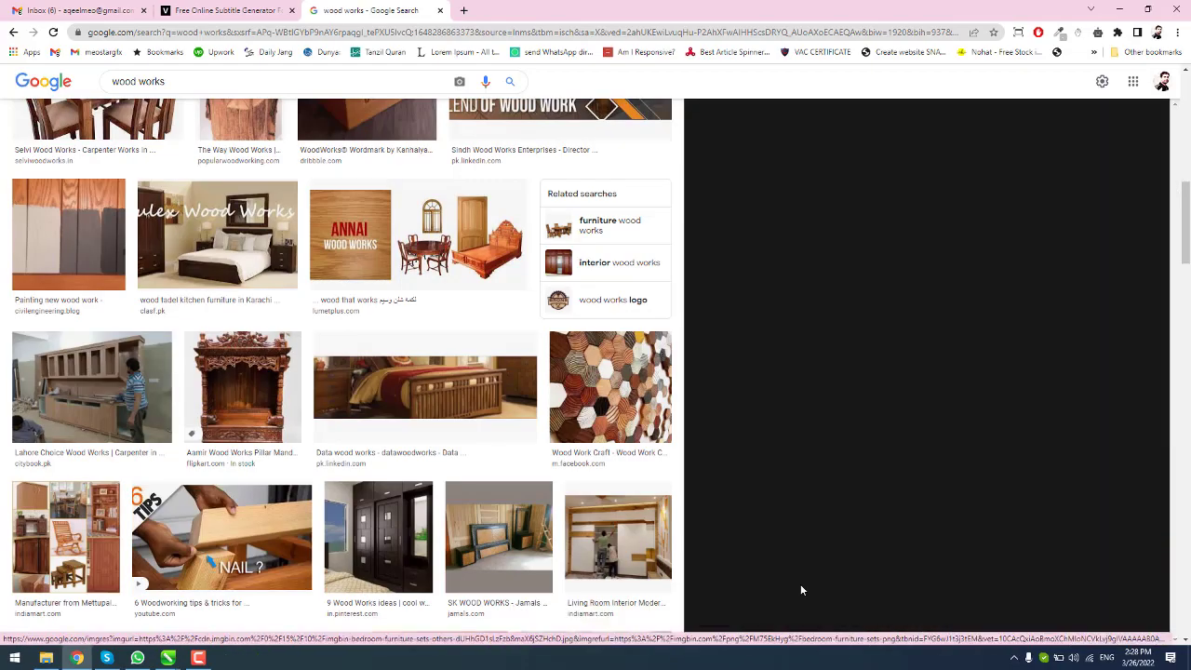
pyautogui.click(844, 391)
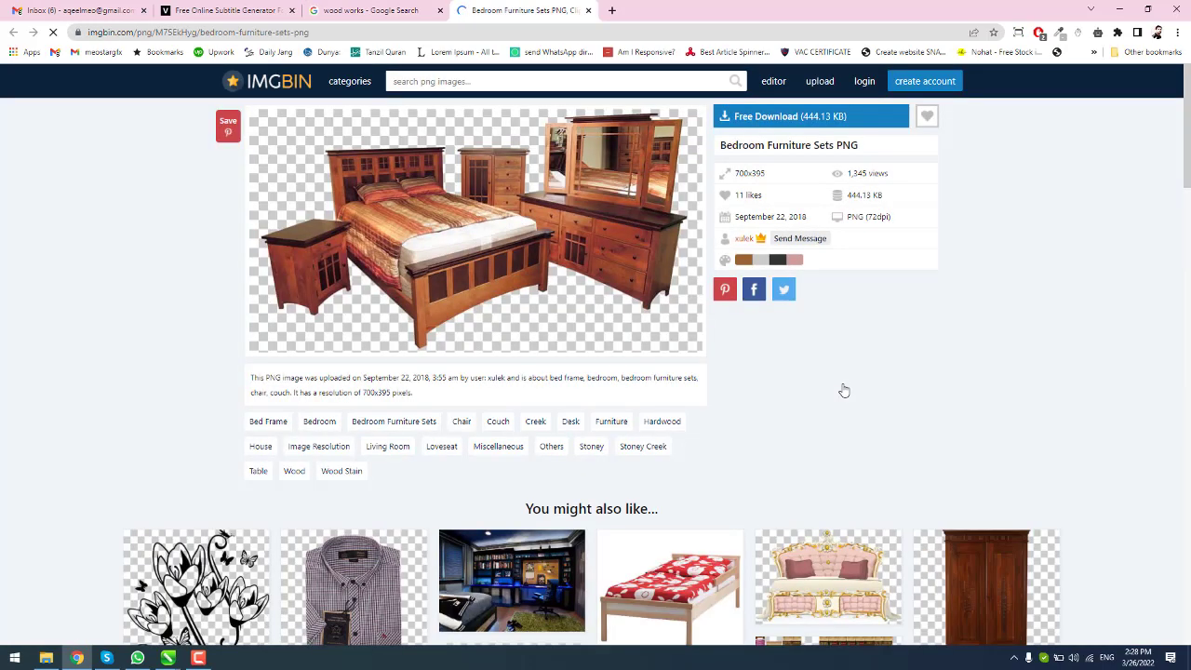
pyautogui.click(831, 118)
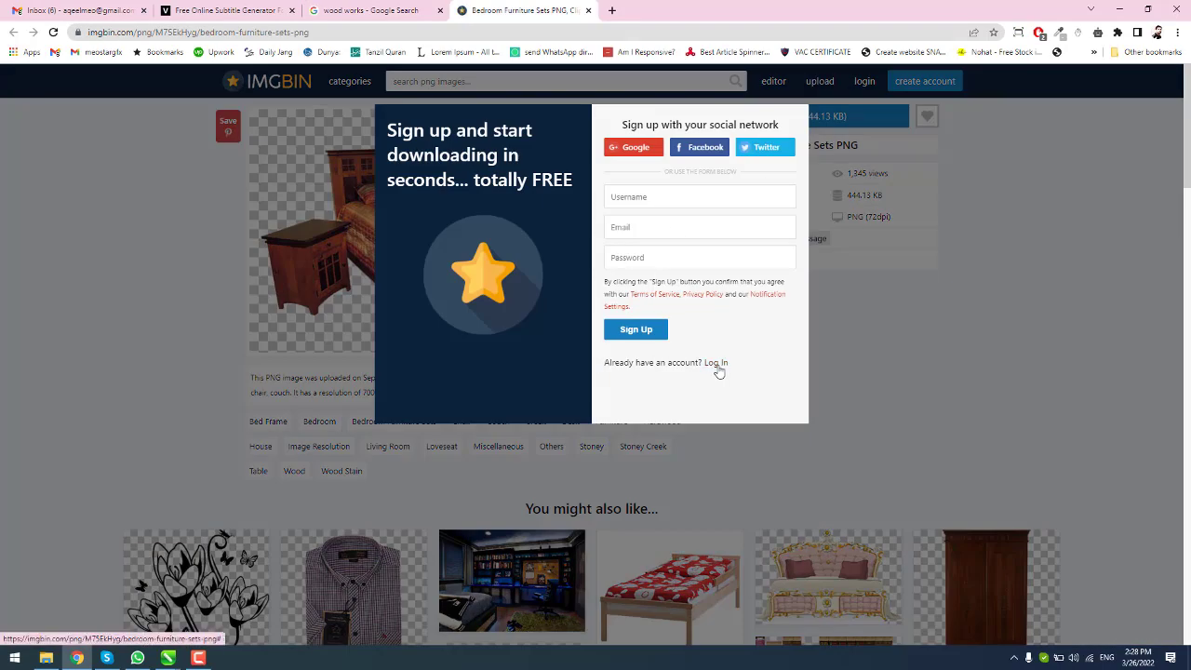
pyautogui.click(646, 158)
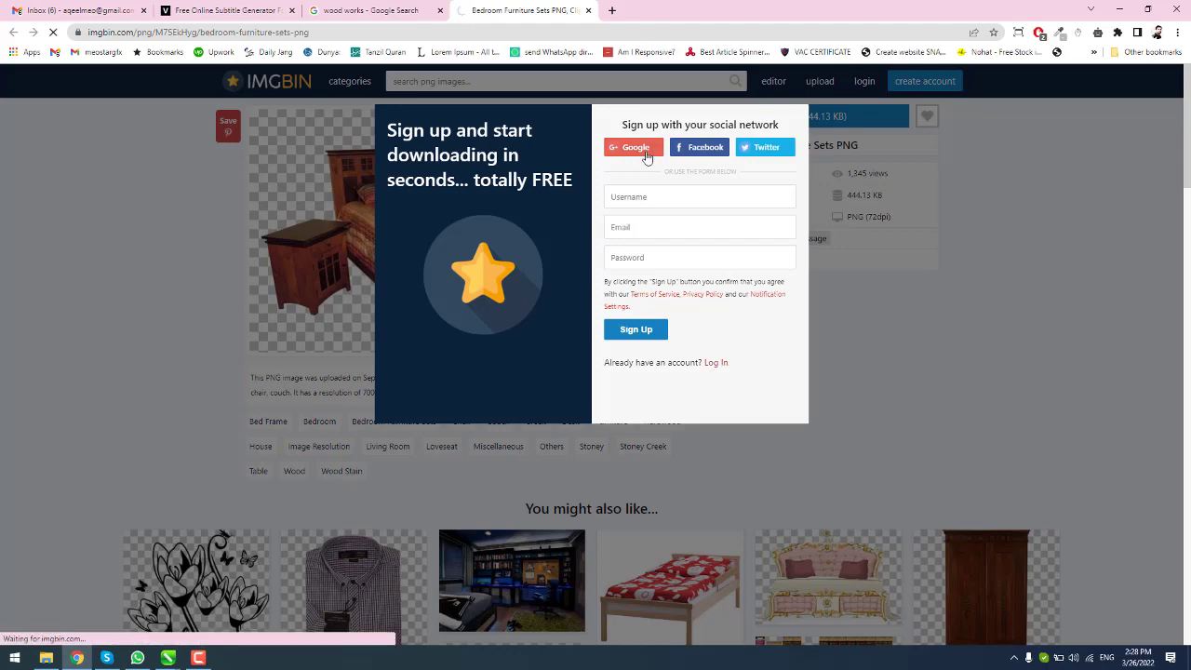
pyautogui.press('F9')
pyautogui.press('F9')
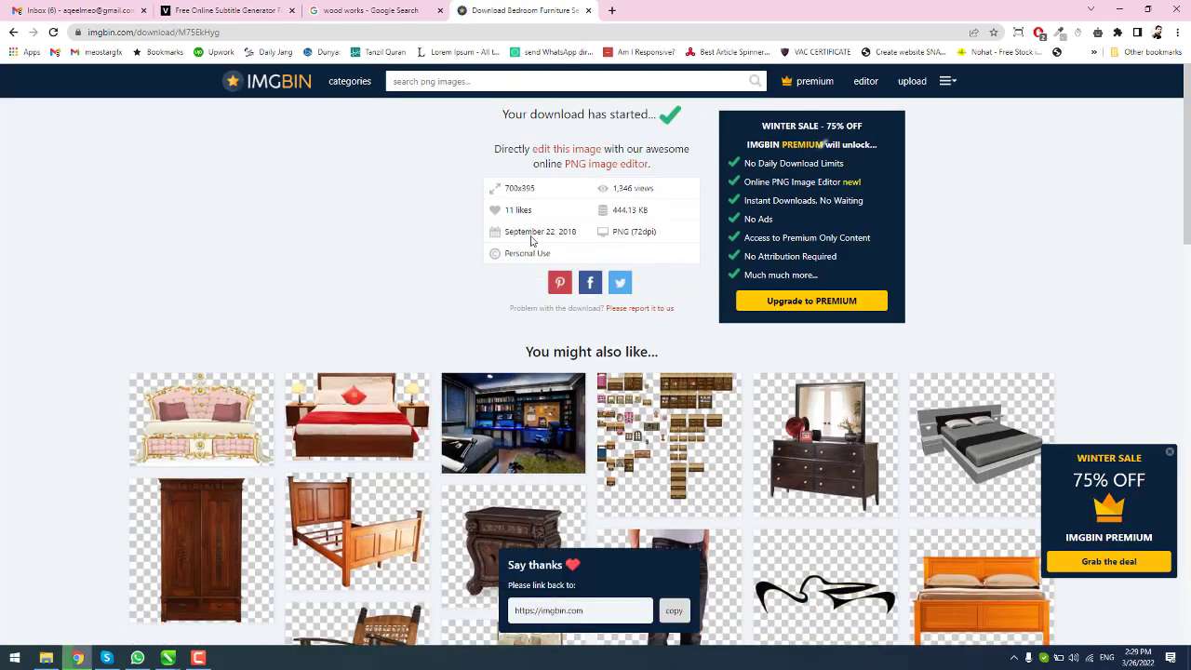
pyautogui.doubleClick(312, 252)
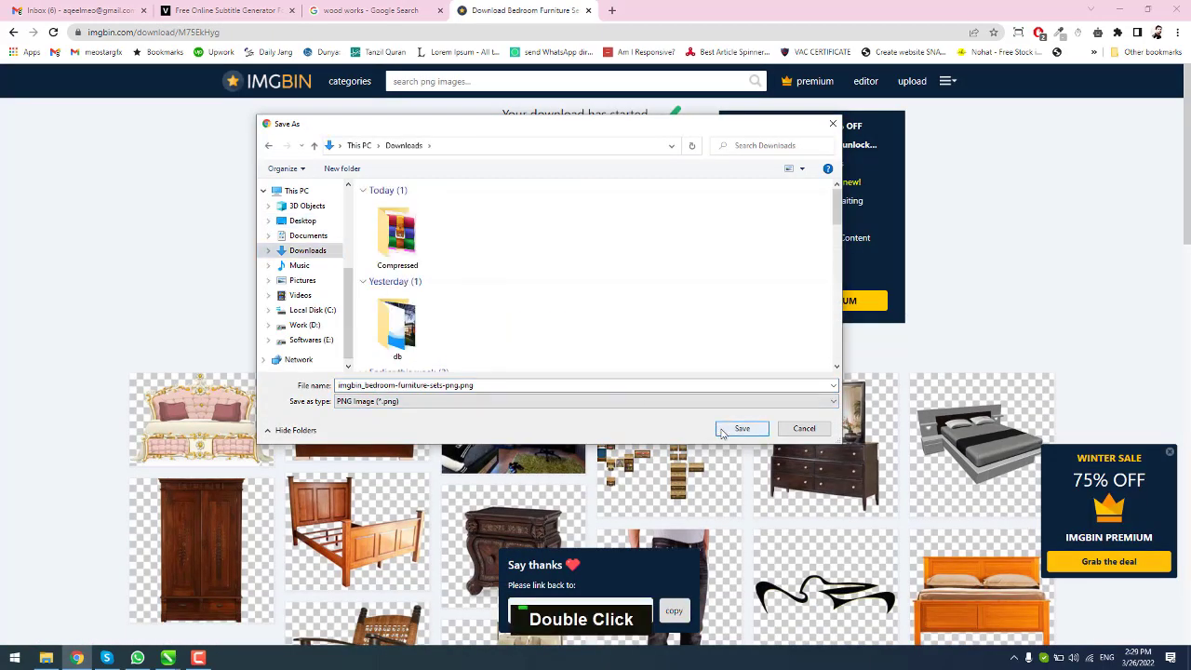
pyautogui.click(742, 429)
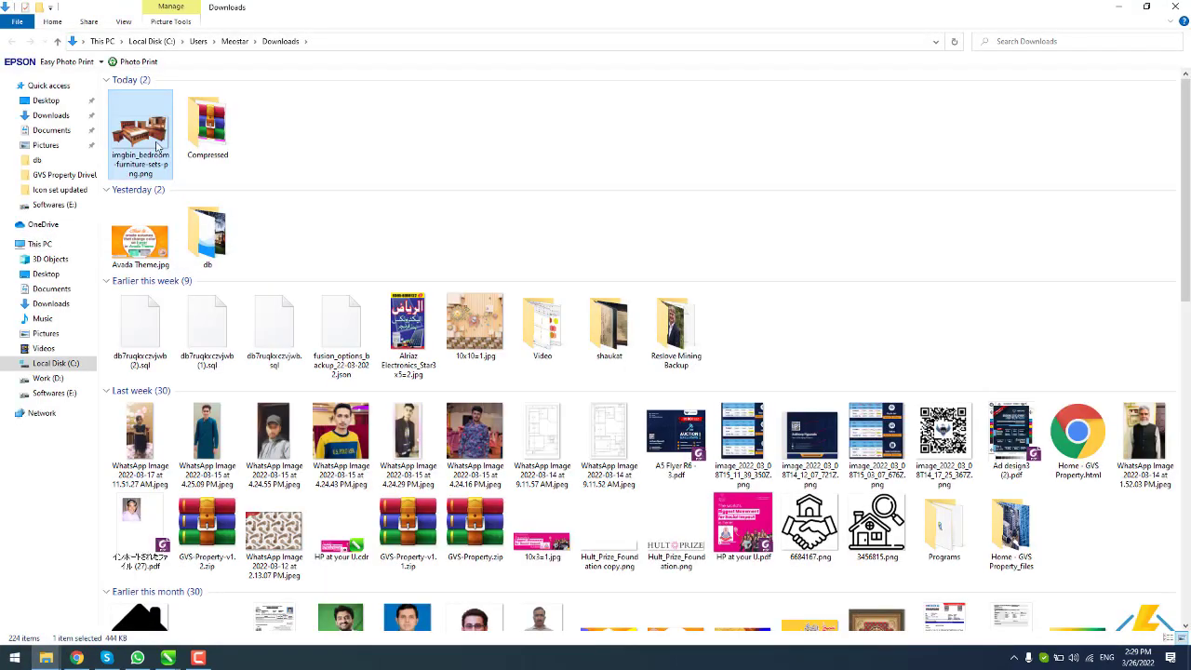
# Step: Back in CorelDRAW, undo the furniture bitmap's stretch and select its width value
pyautogui.click(167, 658)
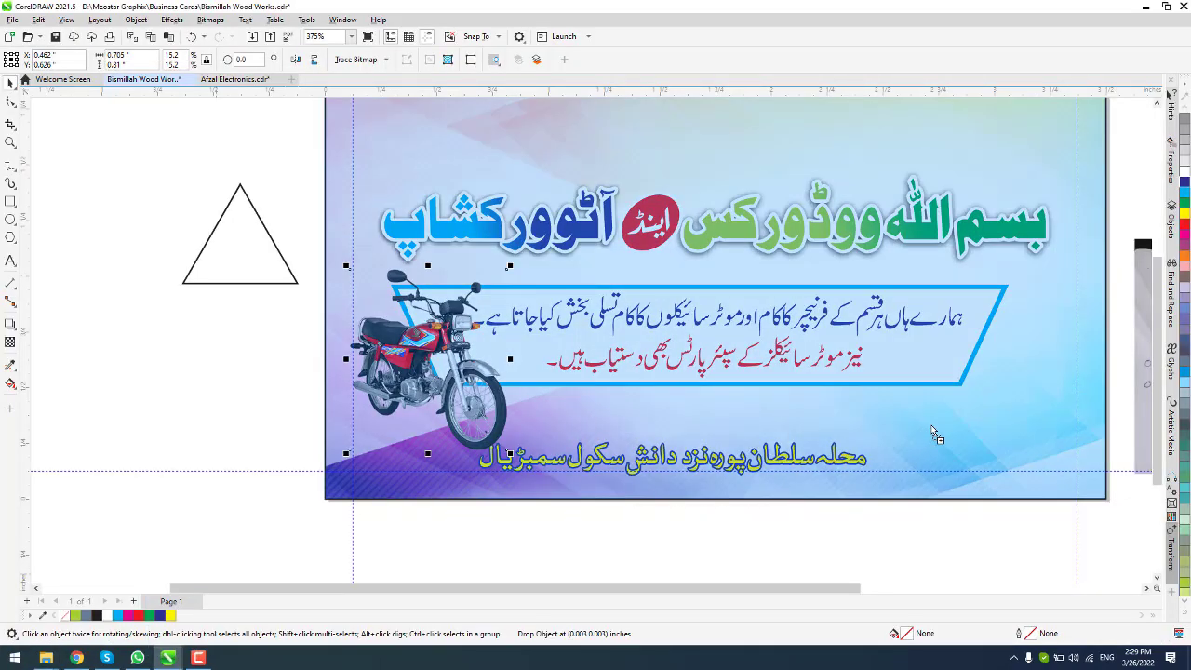
pyautogui.scroll(-8, 893, 375)
pyautogui.scroll(-4, 738, 327)
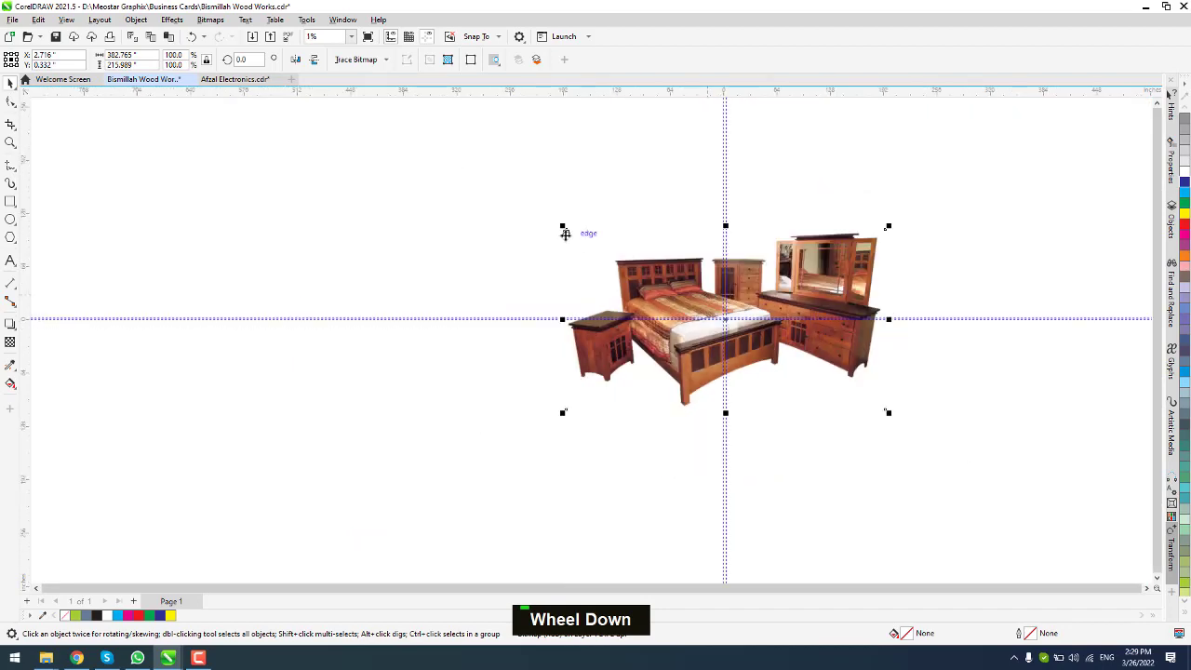
pyautogui.scroll(-3, 866, 403)
pyautogui.hotkey('ctrl', 'z')
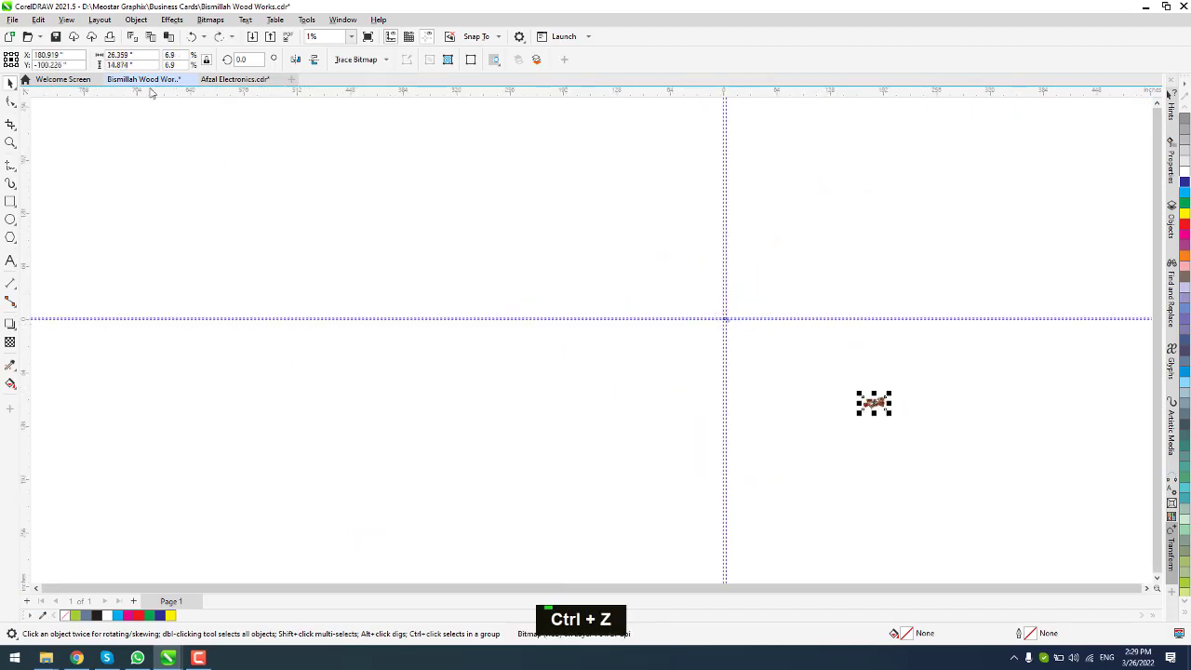
pyautogui.doubleClick(119, 55)
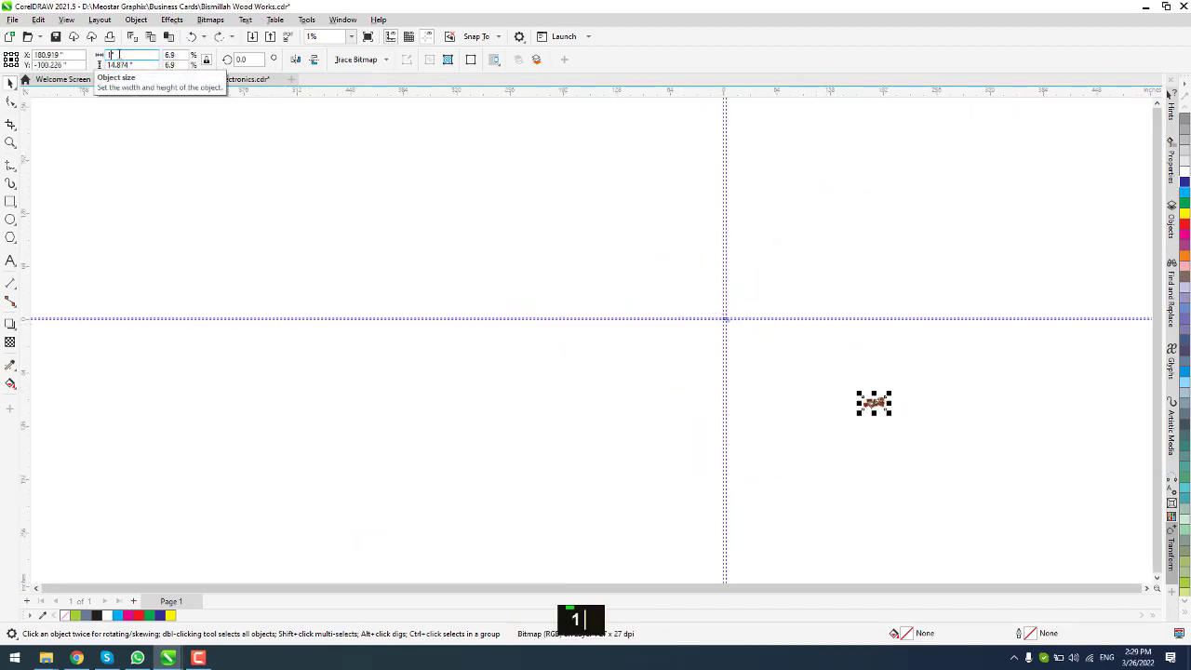
# Step: Enlarge the furniture picture at the card's lower right, then select the address line's font size
pyautogui.press('F4')
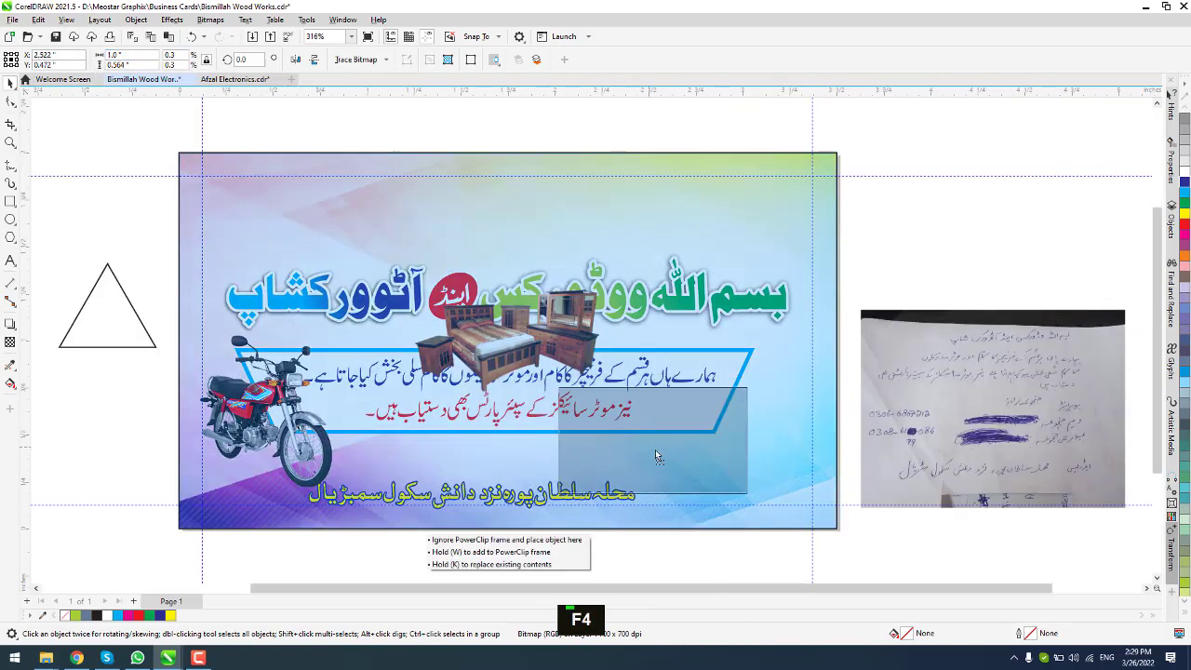
pyautogui.moveTo(621, 397); pyautogui.dragTo(586, 362)
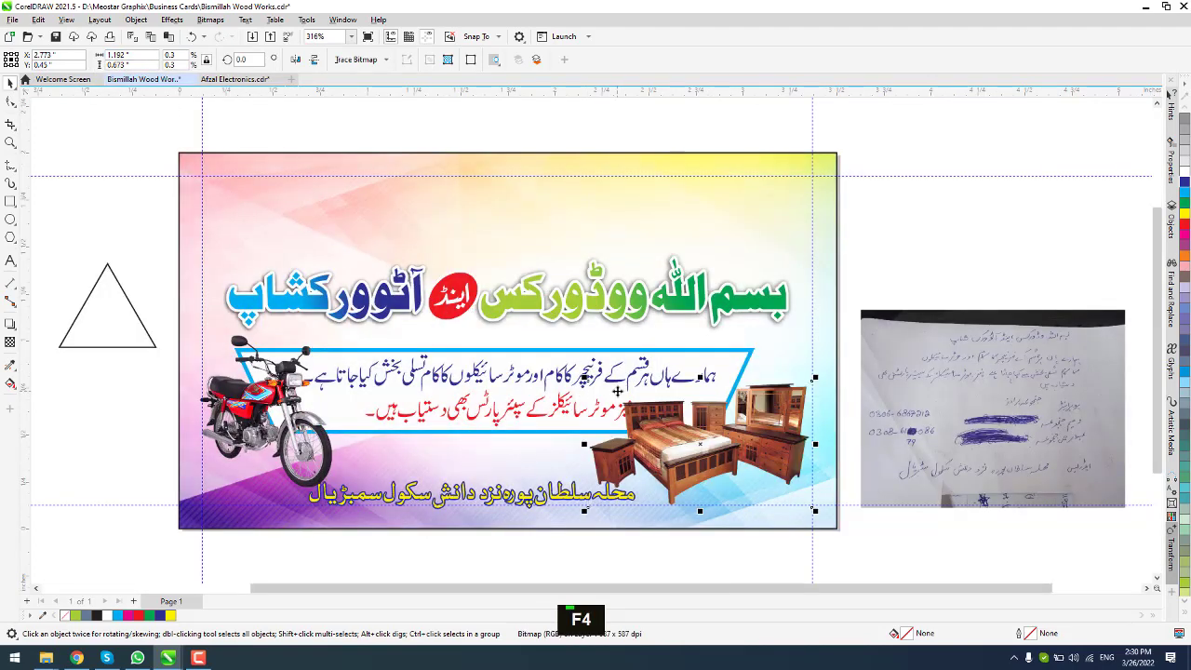
pyautogui.press('Right')
pyautogui.press('Right')
pyautogui.press('Right')
pyautogui.press('Right')
pyautogui.press('Right')
pyautogui.press('Right')
pyautogui.press('Right')
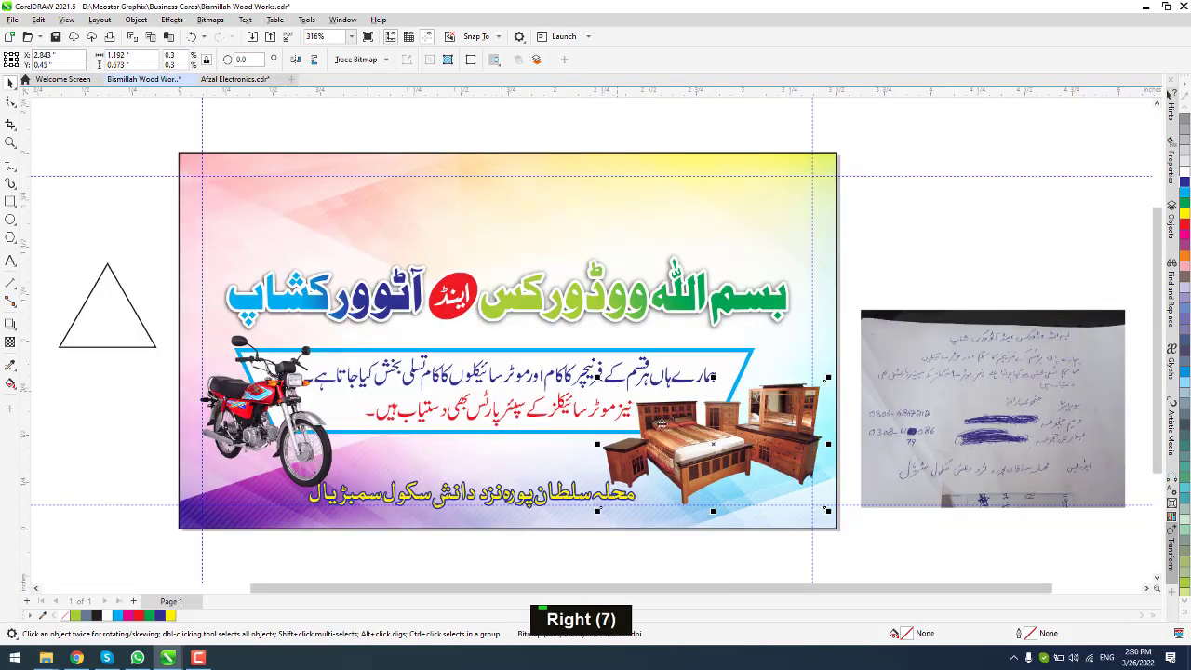
pyautogui.scroll(2, 660, 423)
pyautogui.scroll(-3, 691, 468)
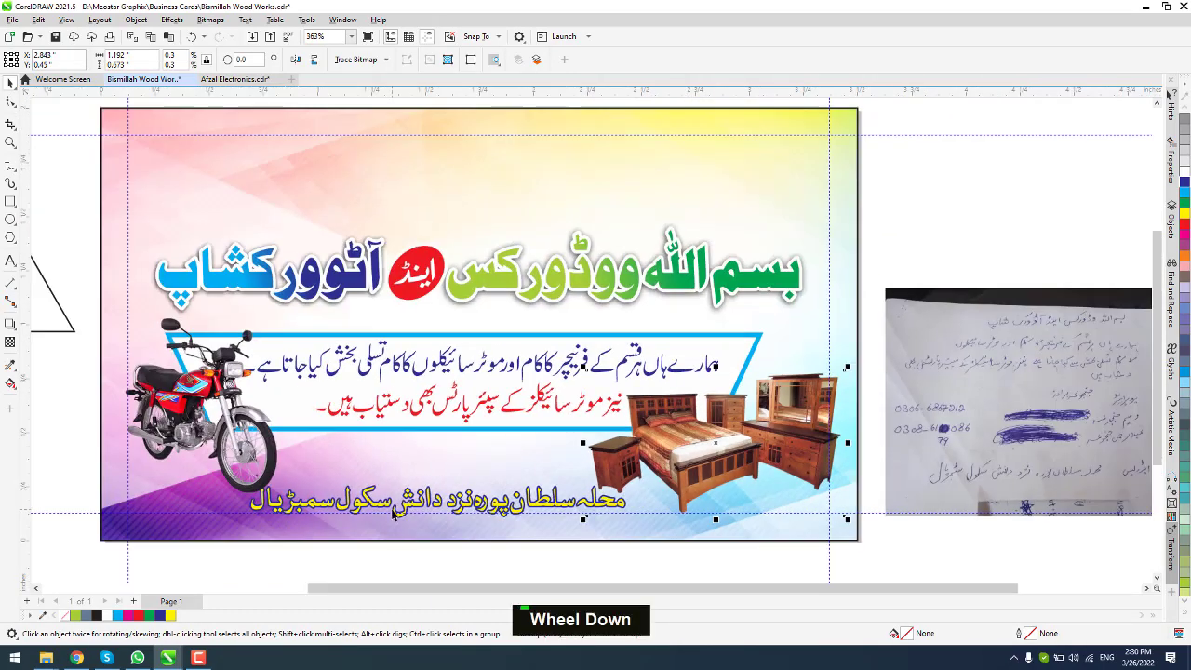
pyautogui.click(395, 507)
pyautogui.click(450, 62)
# Step: Set the address line to 9 pt, scale it up slightly and nudge it into place
pyautogui.write('9')
pyautogui.press('Return')
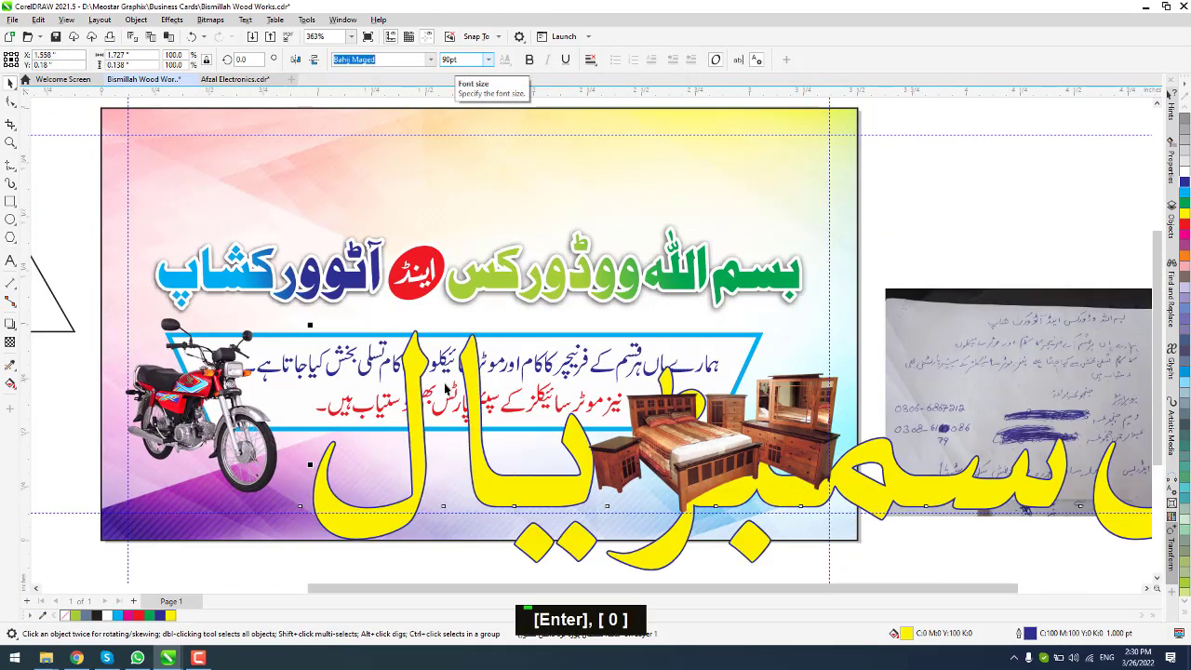
pyautogui.scroll(1, 468, 512)
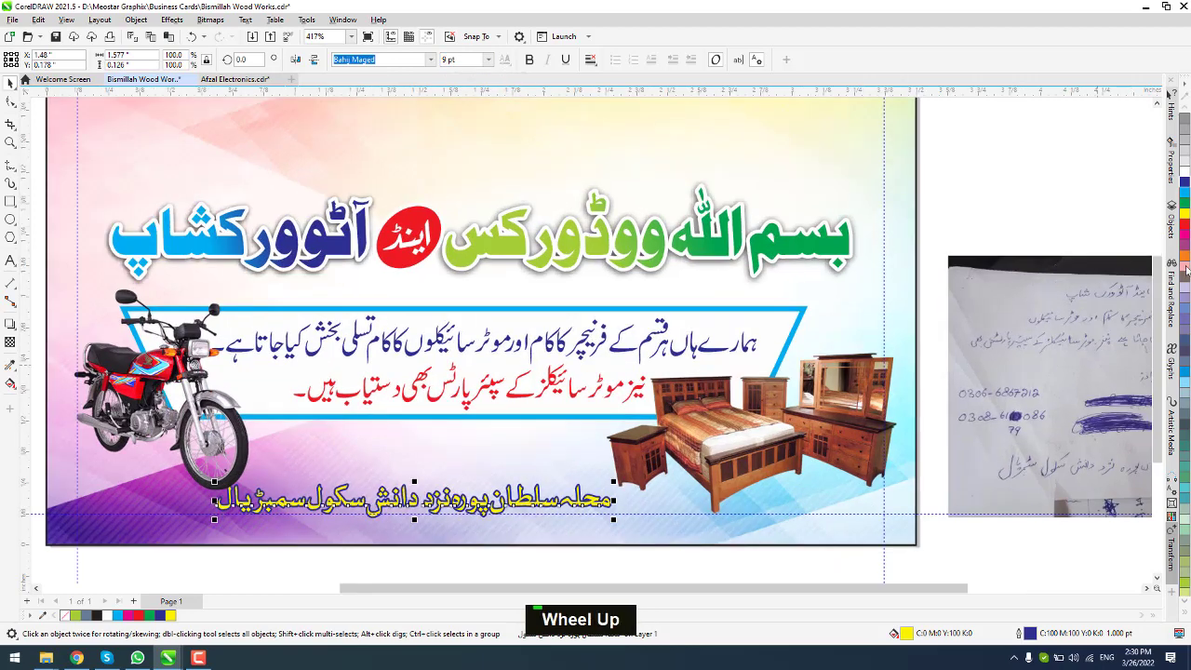
pyautogui.moveTo(614, 481); pyautogui.dragTo(690, 450)
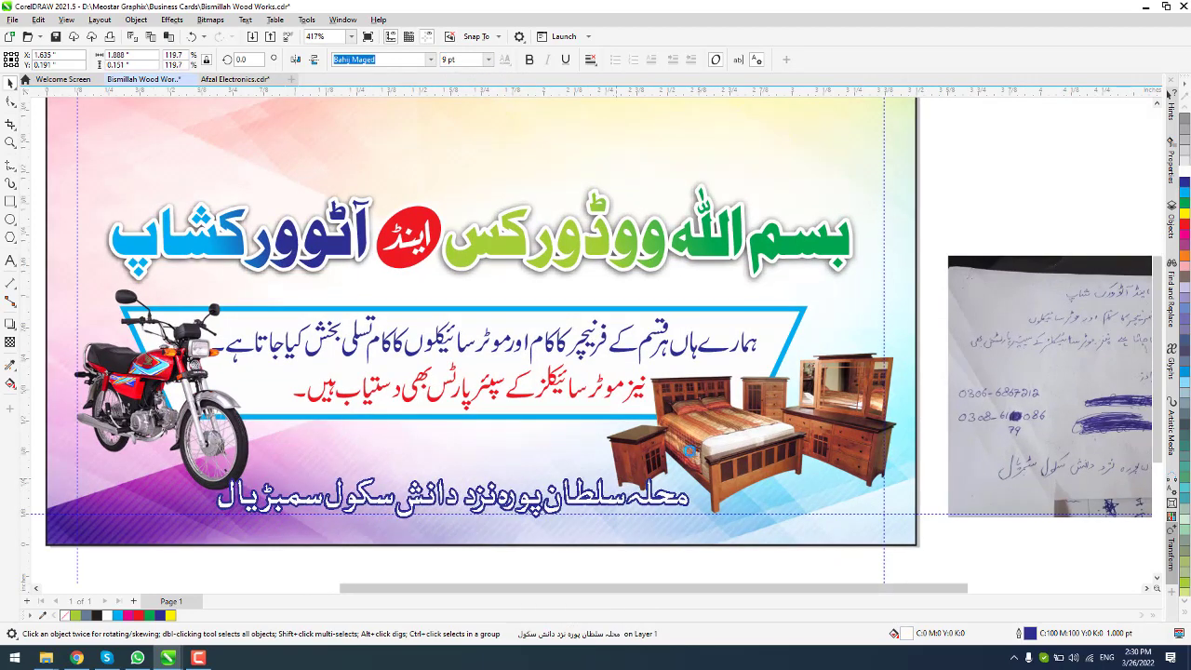
pyautogui.press('Right')
pyautogui.press('Right')
pyautogui.press('Down')
pyautogui.press('Up')
pyautogui.press('Right')
pyautogui.press('Right')
pyautogui.press('Right')
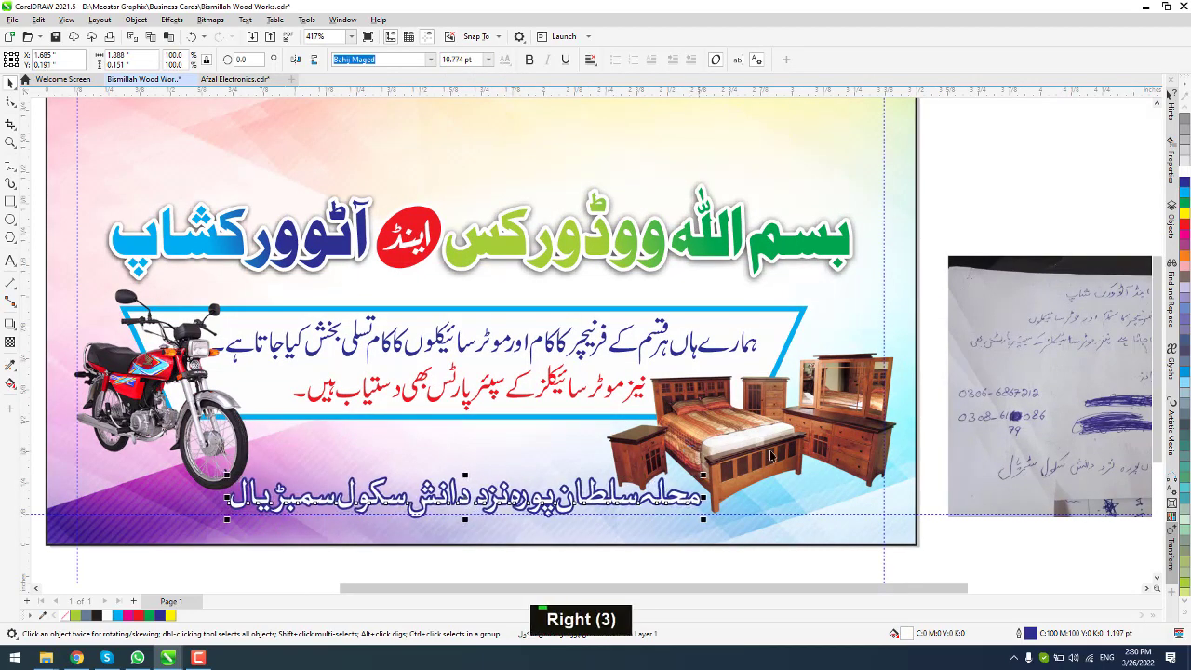
# Step: Give the address text a red fill and a white outline
pyautogui.rightClick(1183, 226)
pyautogui.rightClick(1183, 214)
pyautogui.click(1184, 225)
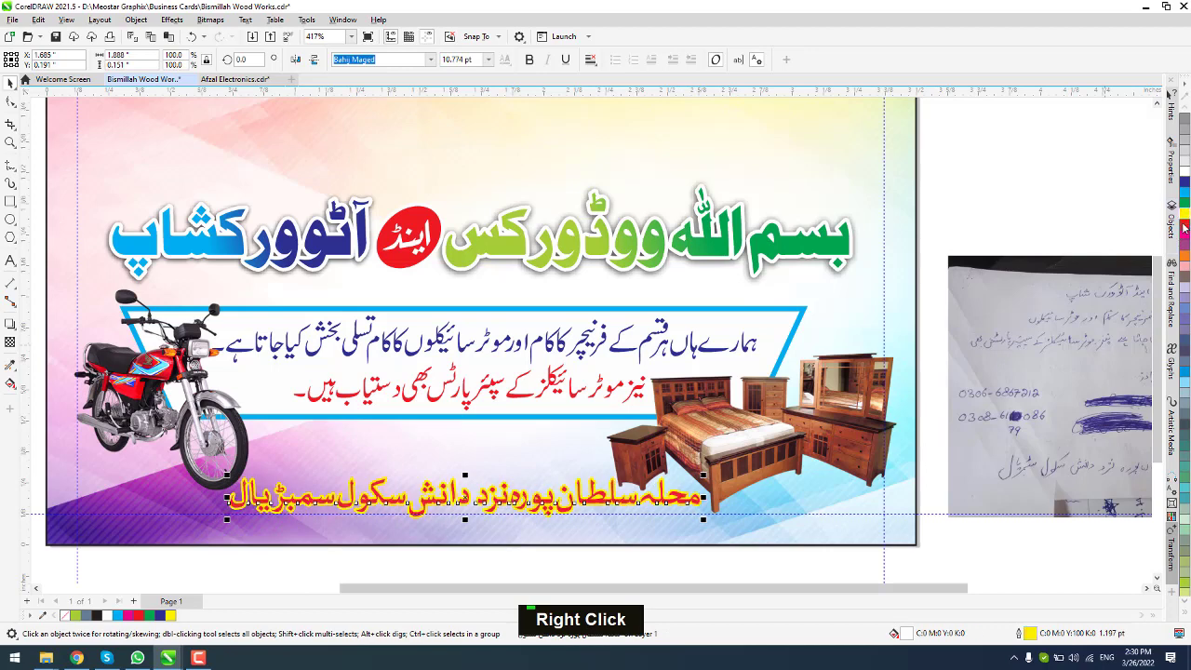
pyautogui.rightClick(1184, 172)
pyautogui.click(1019, 221)
pyautogui.scroll(-2, 629, 348)
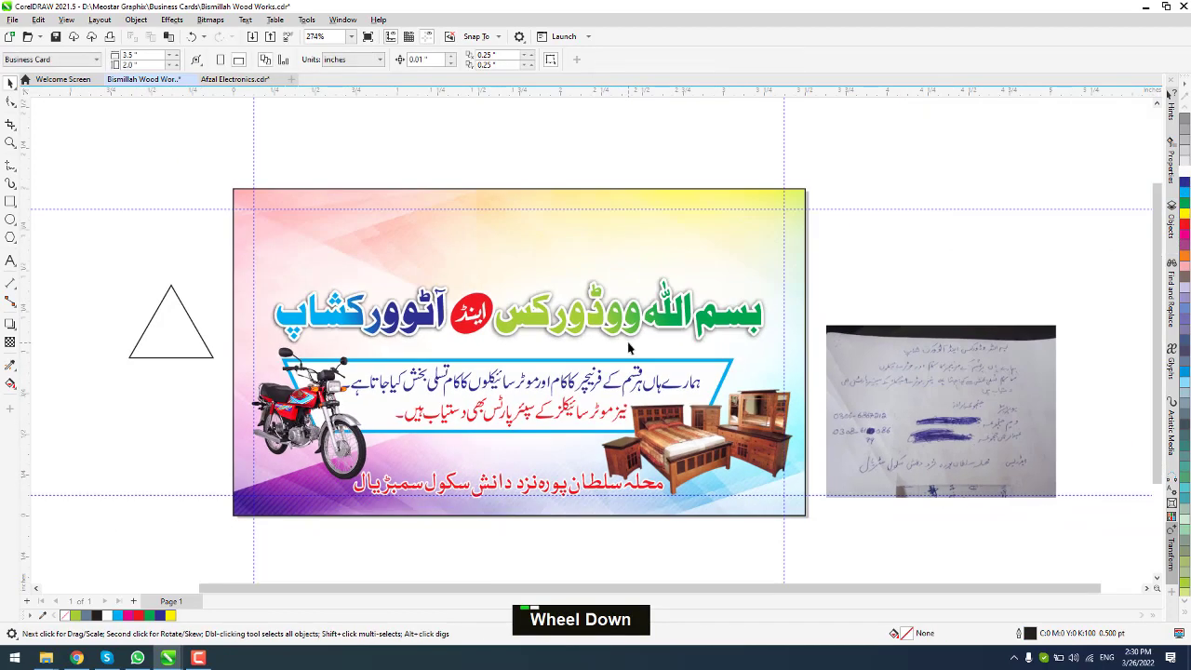
# Step: Close the Afzal Electronics drawing without saving changes
pyautogui.click(256, 80)
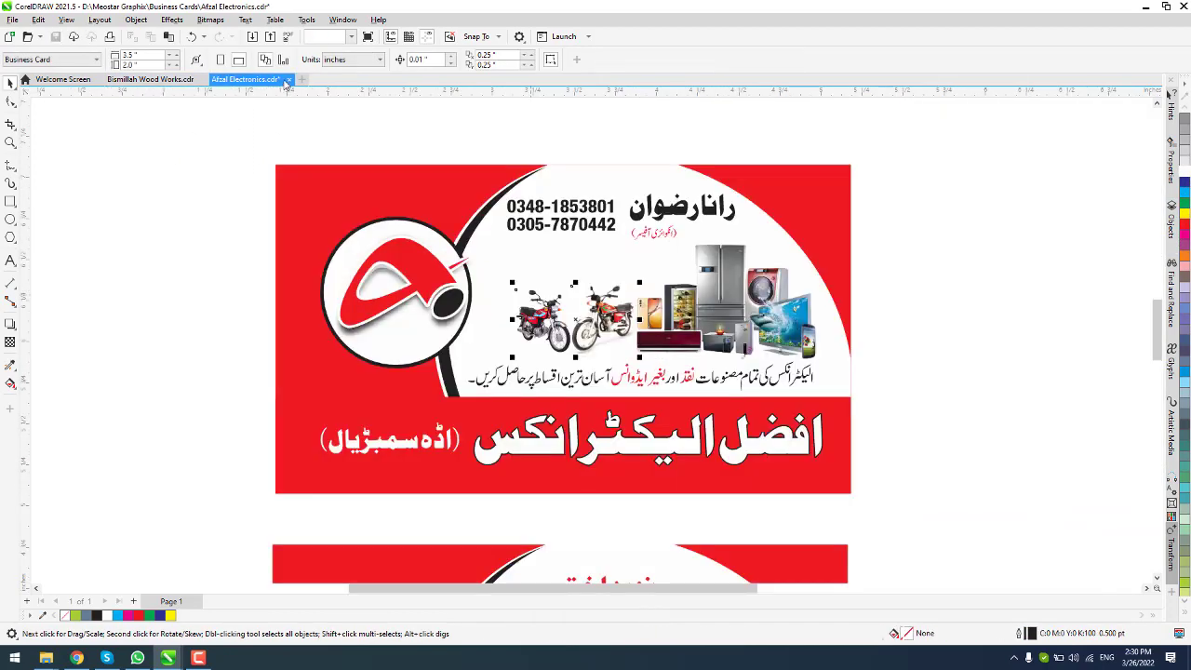
pyautogui.click(286, 81)
pyautogui.click(590, 360)
# Step: Open Proprietor_Address.cmx by searching 'prop' in the Meostar Graphix folder
pyautogui.click(28, 38)
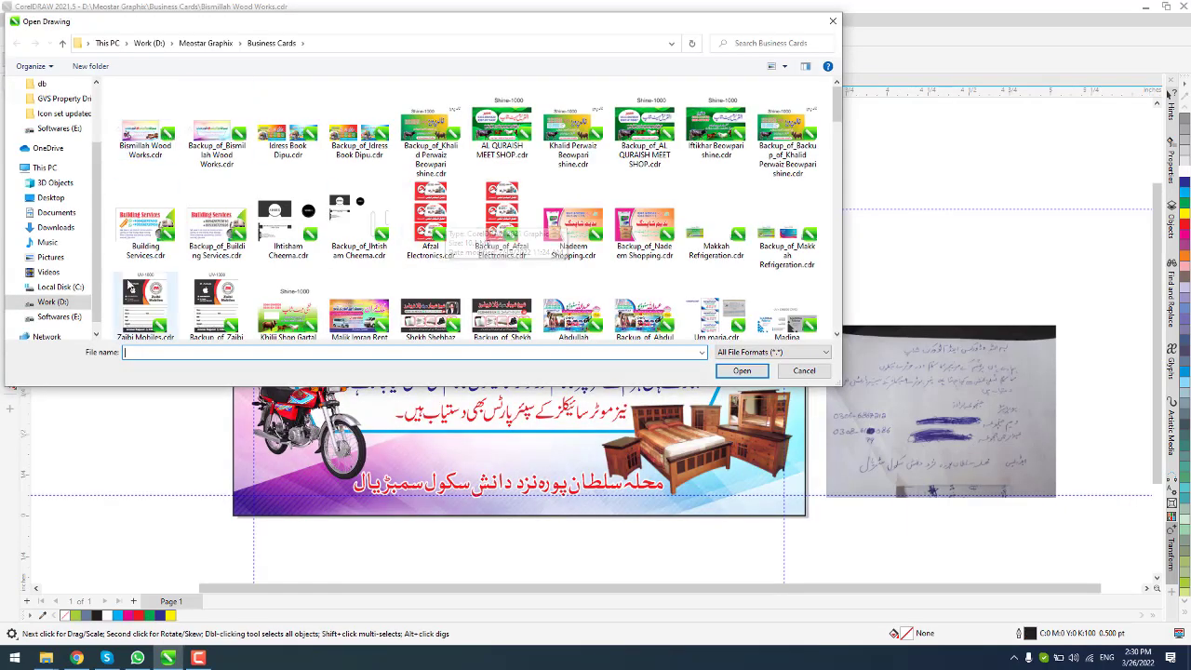
pyautogui.click(206, 42)
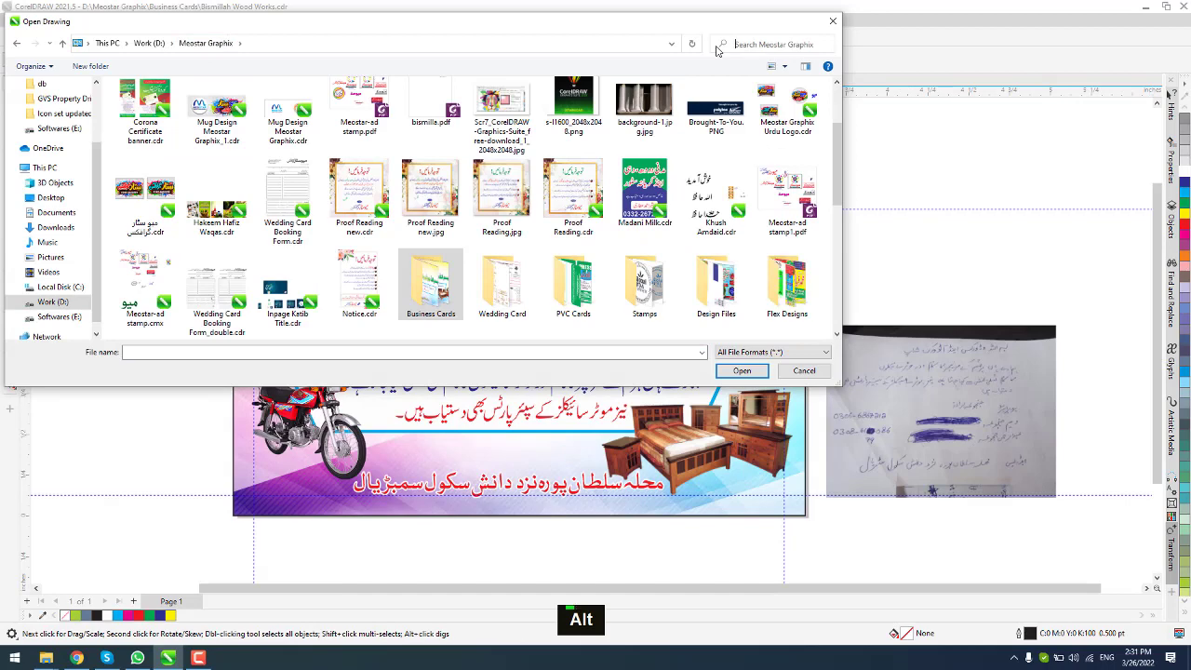
pyautogui.write('prop')
pyautogui.press('Return')
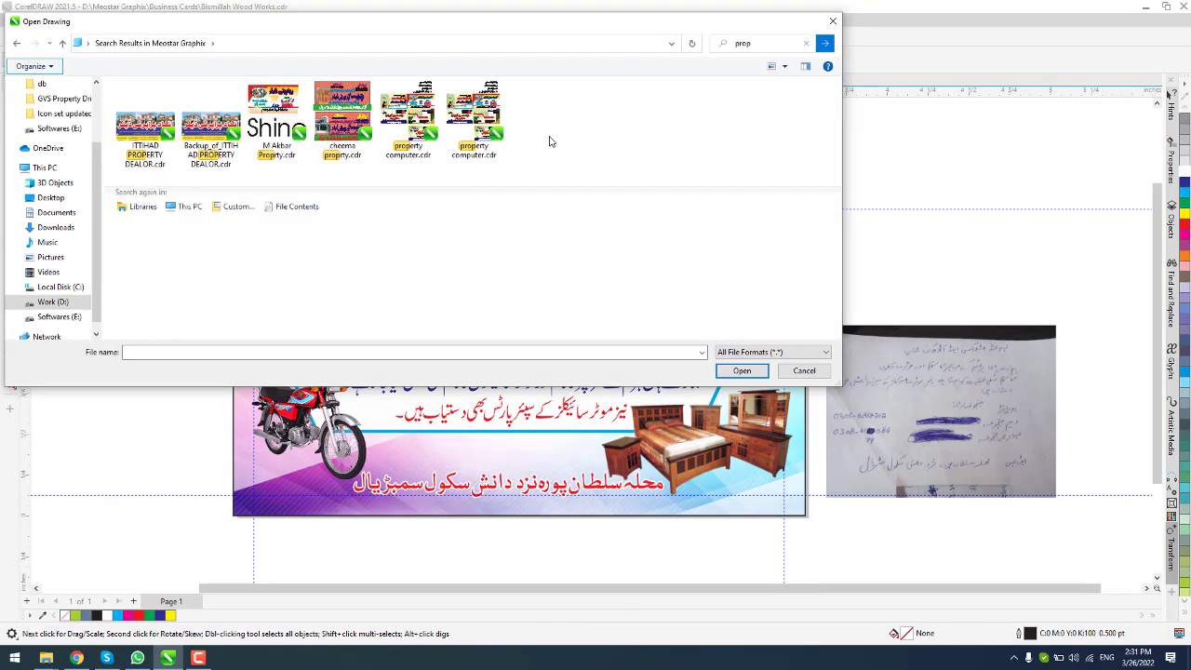
pyautogui.click(287, 133)
pyautogui.click(740, 397)
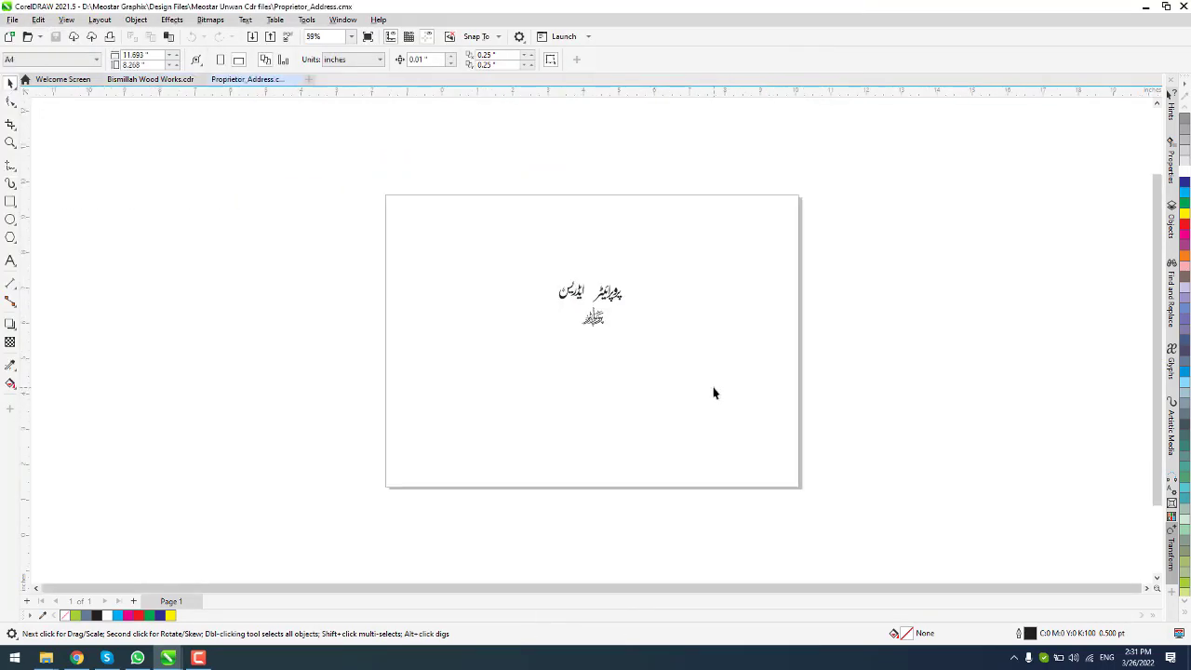
# Step: Copy the proprietor calligraphy and return to the Bismillah Wood Works card
pyautogui.scroll(3, 601, 310)
pyautogui.click(600, 310)
pyautogui.hotkey('ctrl', 'c')
pyautogui.click(150, 79)
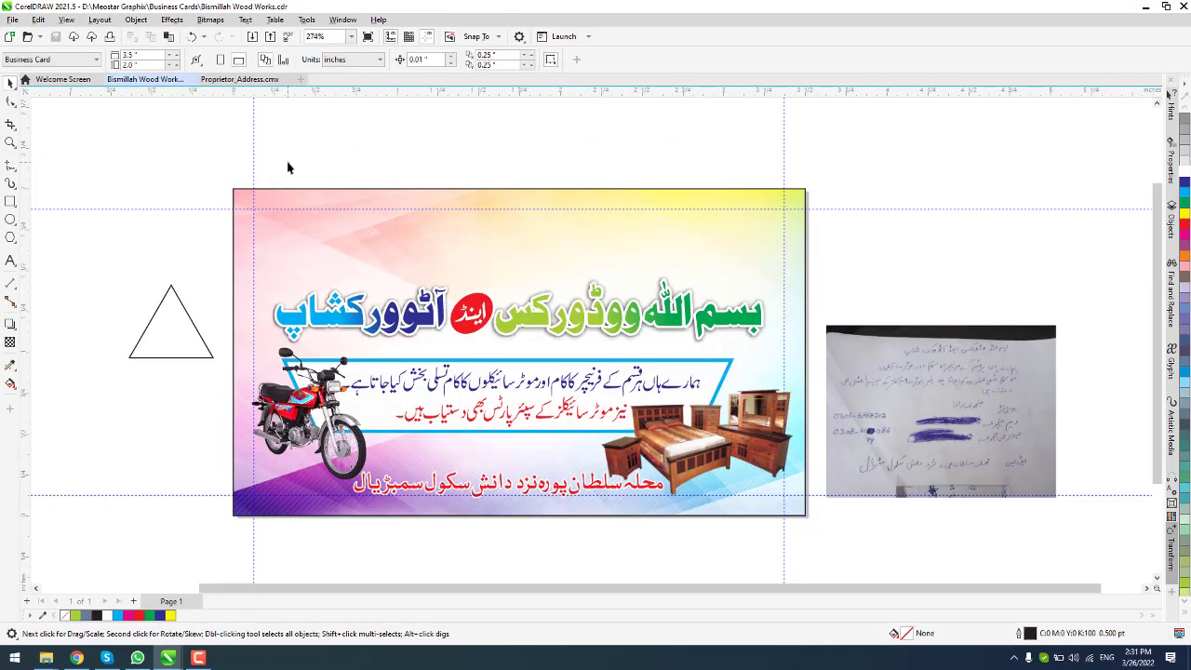
# Step: Paste the proprietor calligraphy and shrink it at the card's top right
pyautogui.hotkey('ctrl', 'v')
pyautogui.moveTo(521, 233); pyautogui.dragTo(521, 233)
pyautogui.moveTo(549, 263); pyautogui.dragTo(722, 227)
pyautogui.scroll(1, 742, 226)
pyautogui.moveTo(755, 256); pyautogui.dragTo(760, 252)
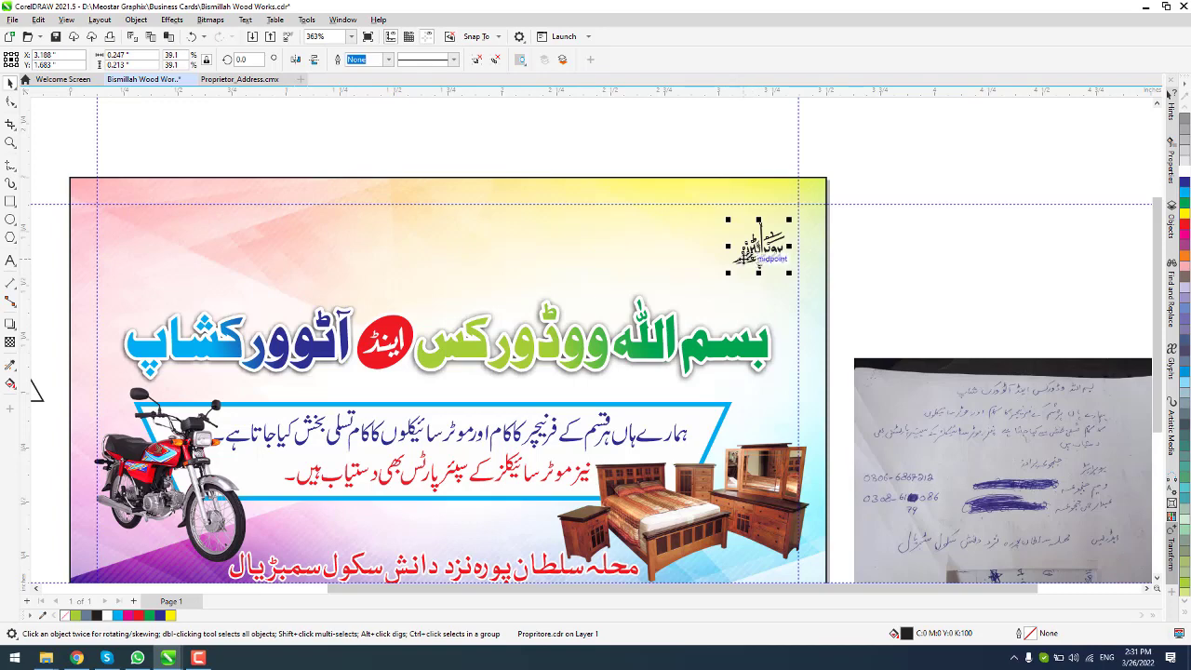
pyautogui.scroll(-1, 724, 247)
pyautogui.scroll(2, 722, 280)
pyautogui.scroll(-2, 723, 292)
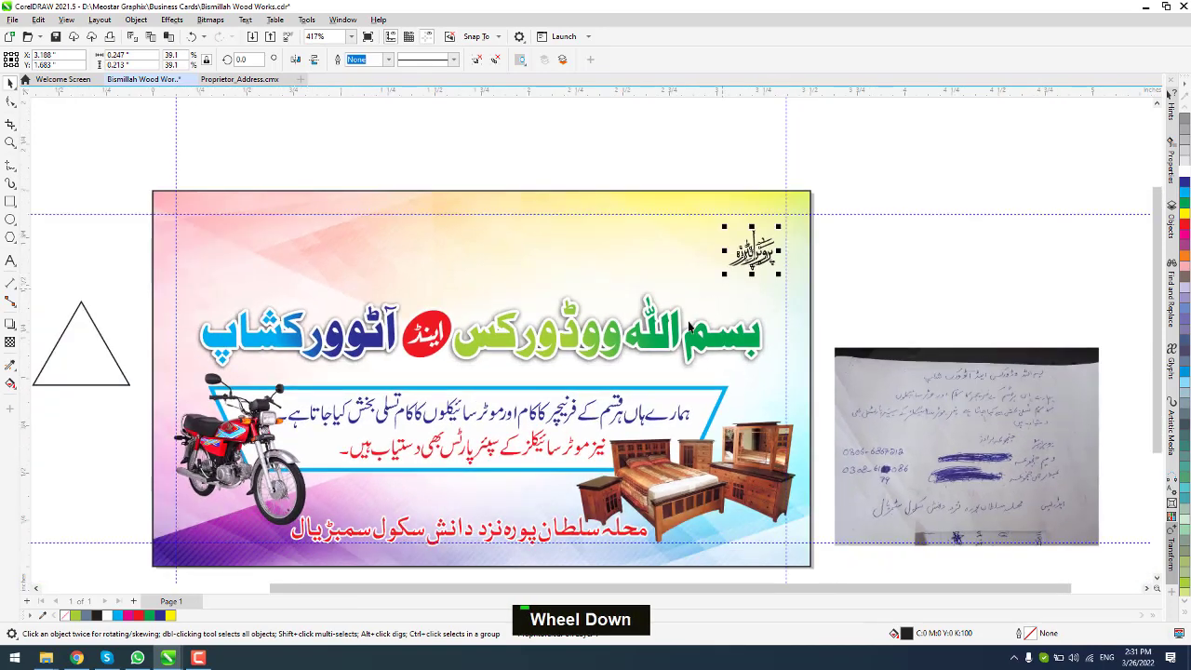
# Step: Raise the heading group, set the calligraphy below it, combine its pieces and fill it red
pyautogui.moveTo(656, 332); pyautogui.dragTo(654, 260)
pyautogui.moveTo(759, 253); pyautogui.dragTo(742, 337)
pyautogui.press('i')
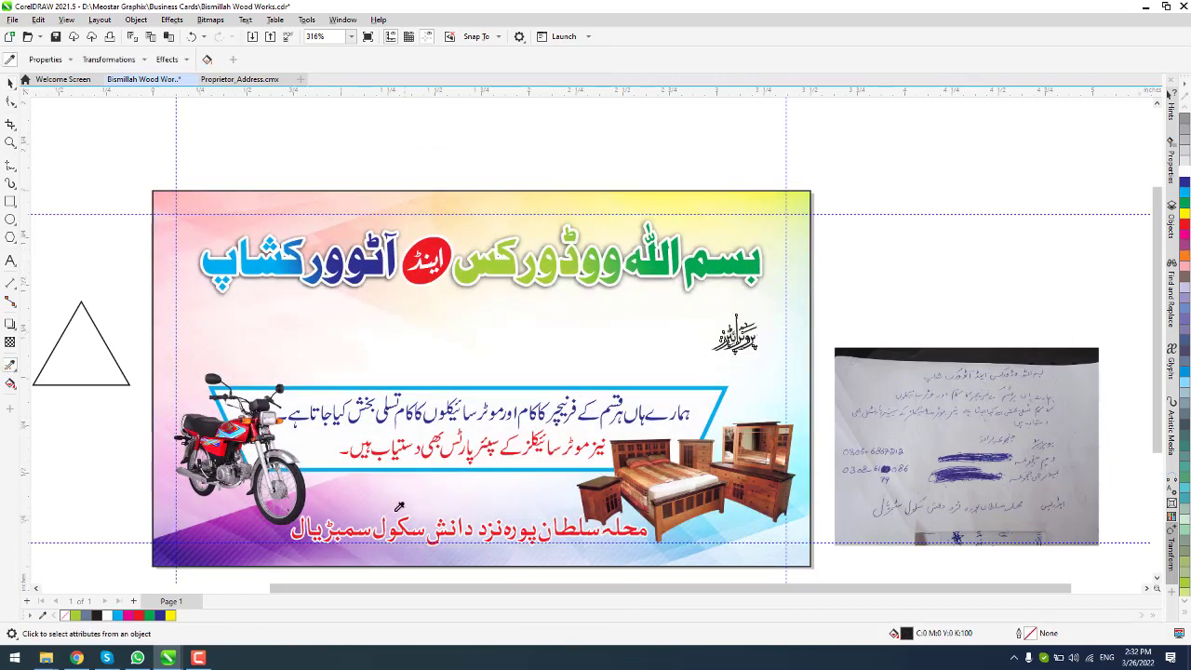
pyautogui.click(10, 83)
pyautogui.hotkey('ctrl', 'u')
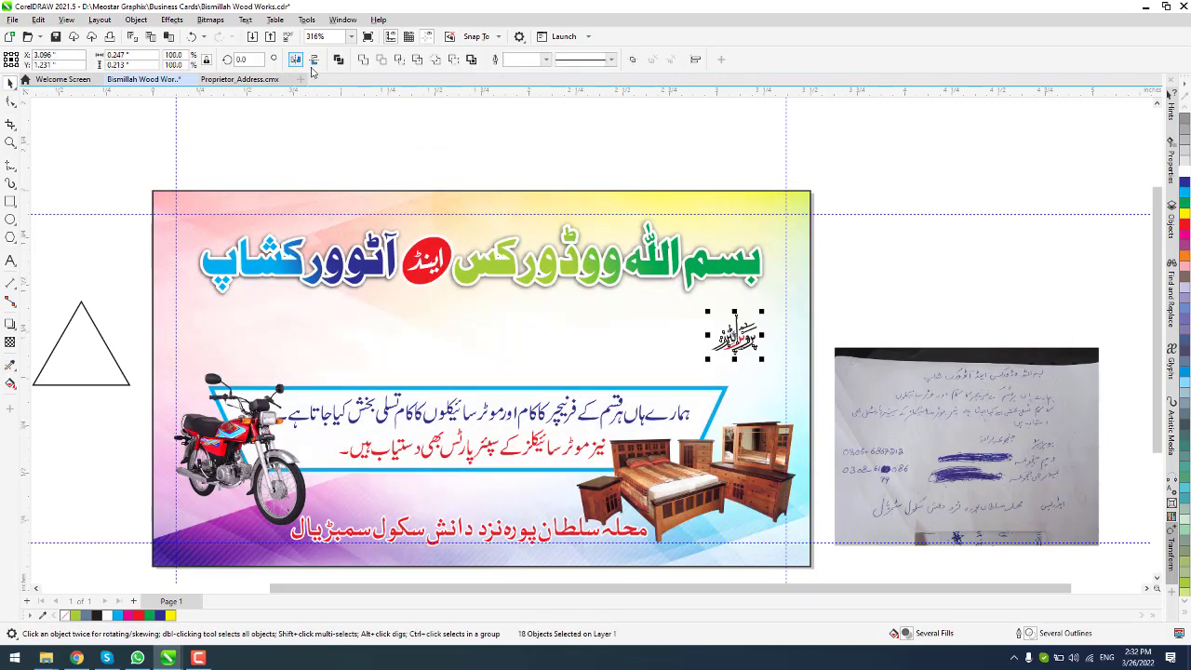
pyautogui.click(337, 61)
pyautogui.click(10, 364)
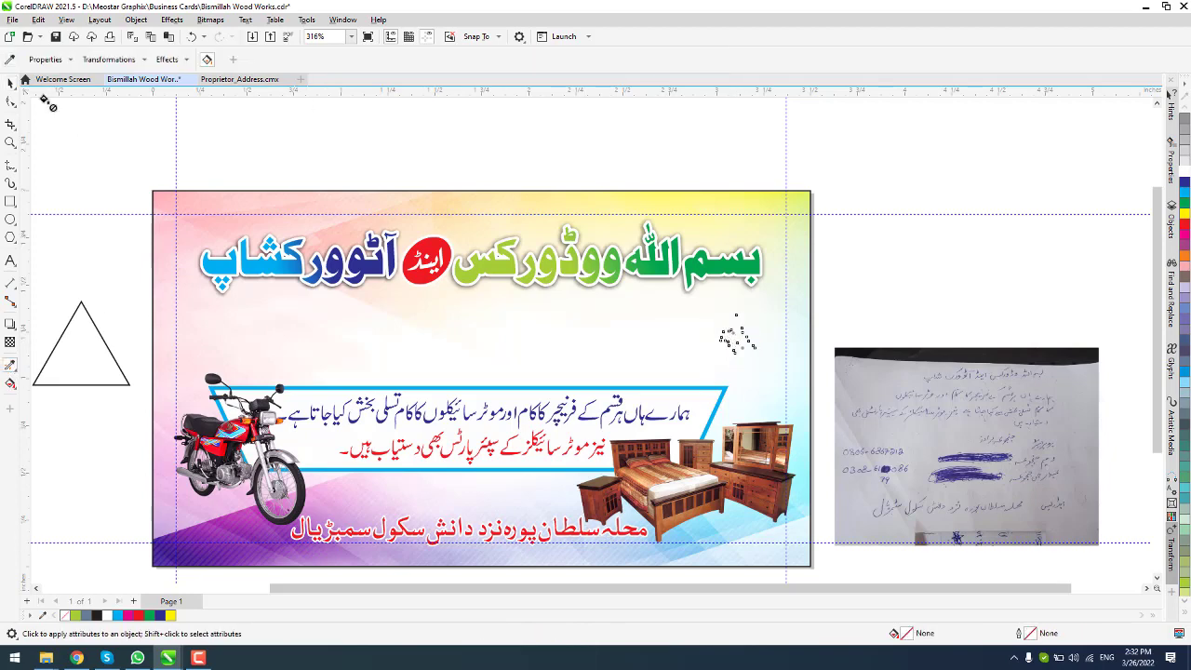
pyautogui.press('space')
pyautogui.click(1185, 221)
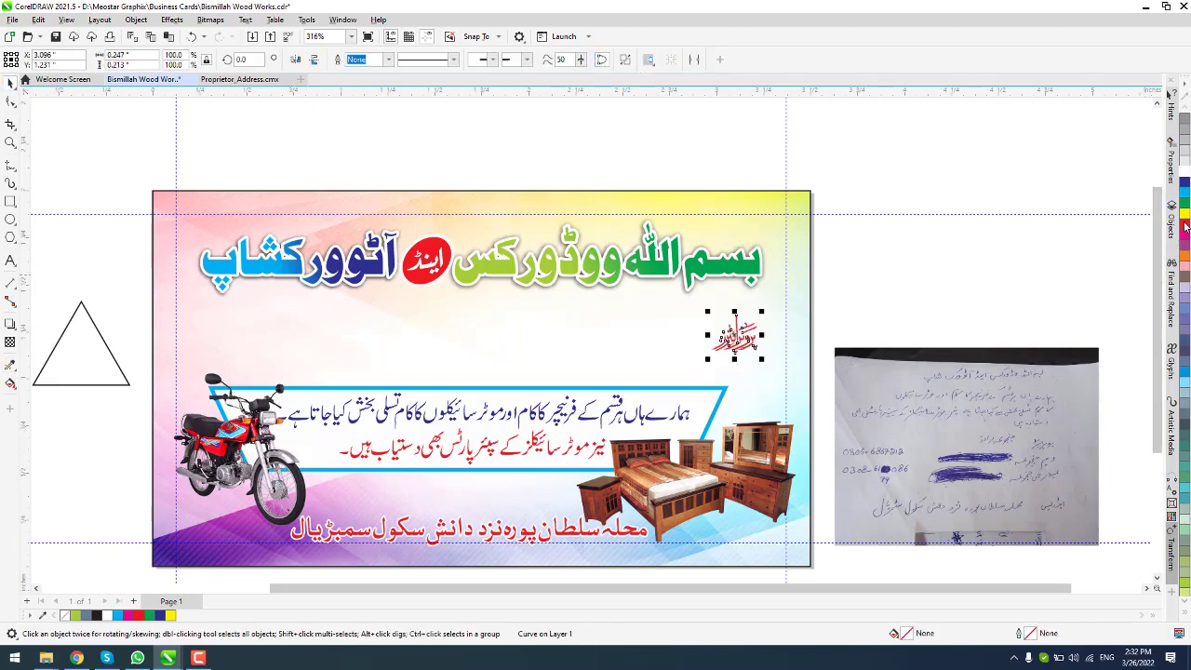
pyautogui.scroll(-3, 656, 369)
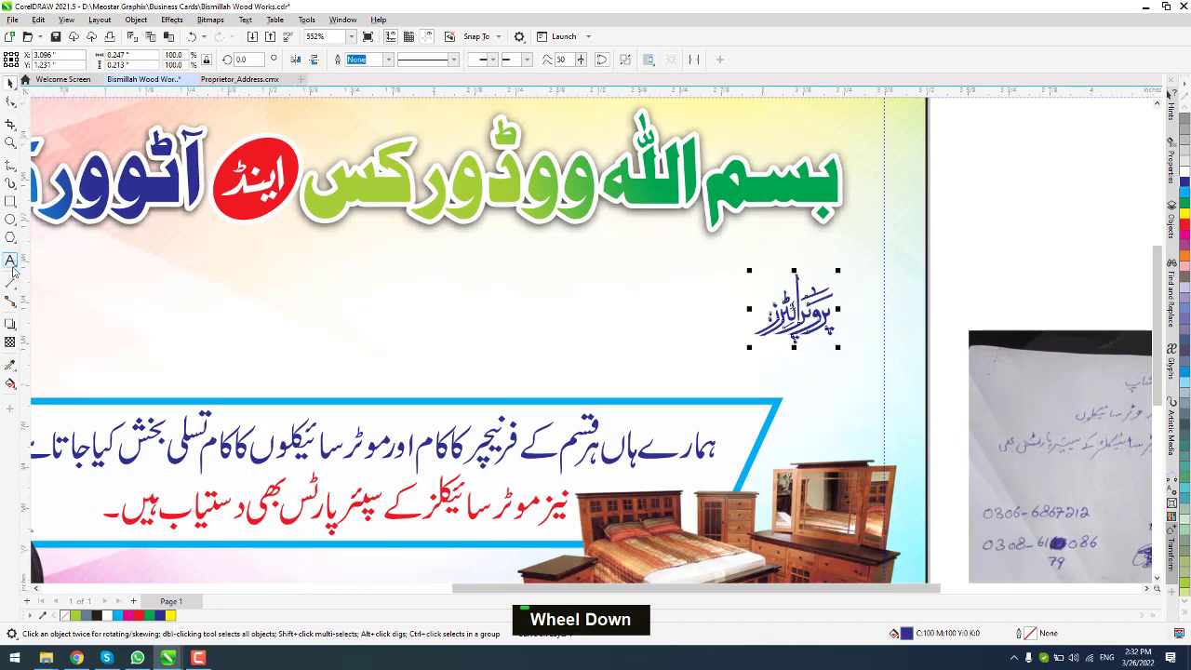
# Step: Type the brothers' Urdu name line at 10 pt on the card
pyautogui.scroll(-2, 190, 387)
pyautogui.moveTo(884, 486); pyautogui.dragTo(836, 441)
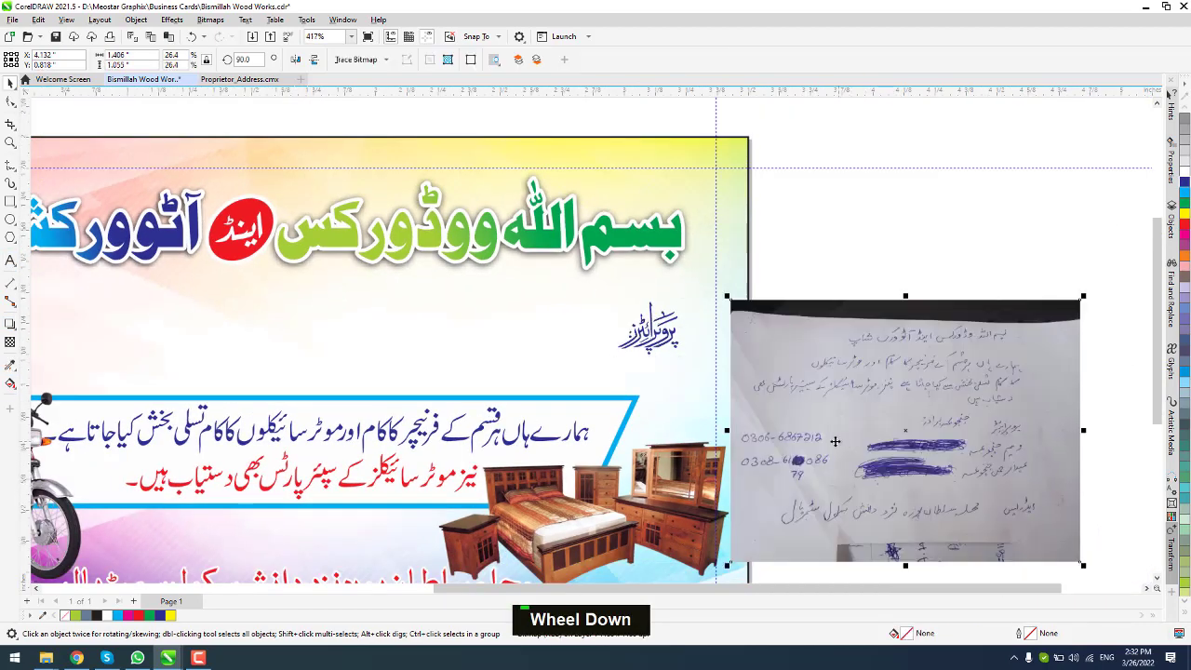
pyautogui.scroll(1, 727, 393)
pyautogui.click(239, 338)
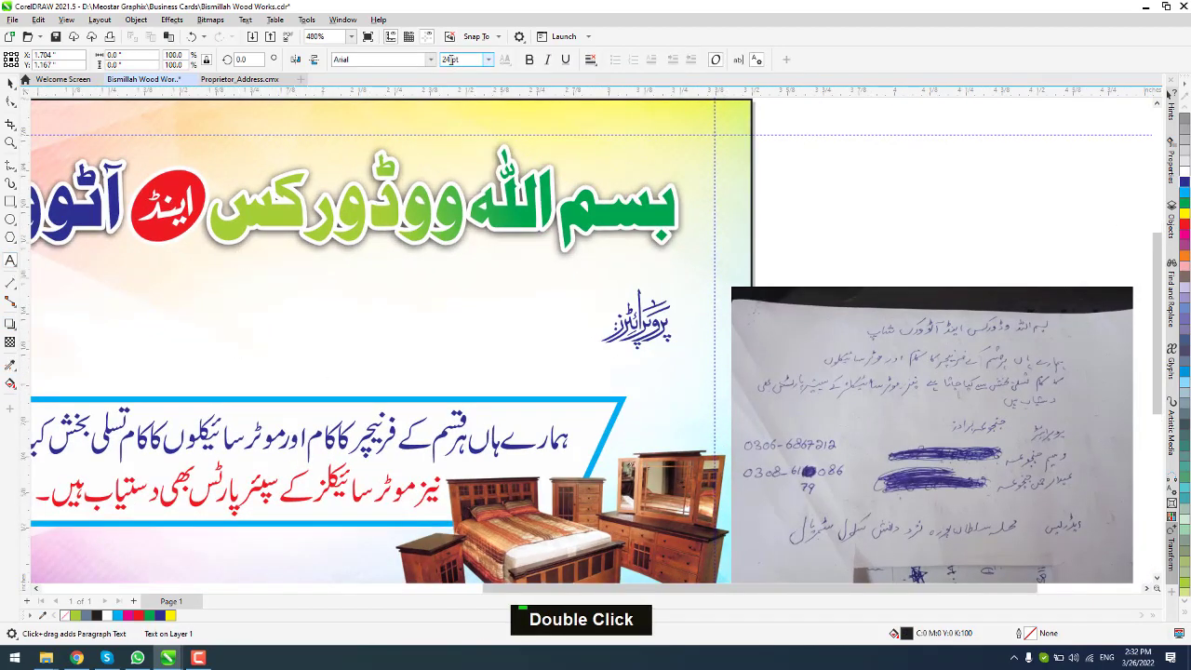
pyautogui.write('10')
pyautogui.press('Return')
pyautogui.write('j')
pyautogui.press('BackSpace')
pyautogui.hotkey('alt', 'shift')
pyautogui.write('جن')
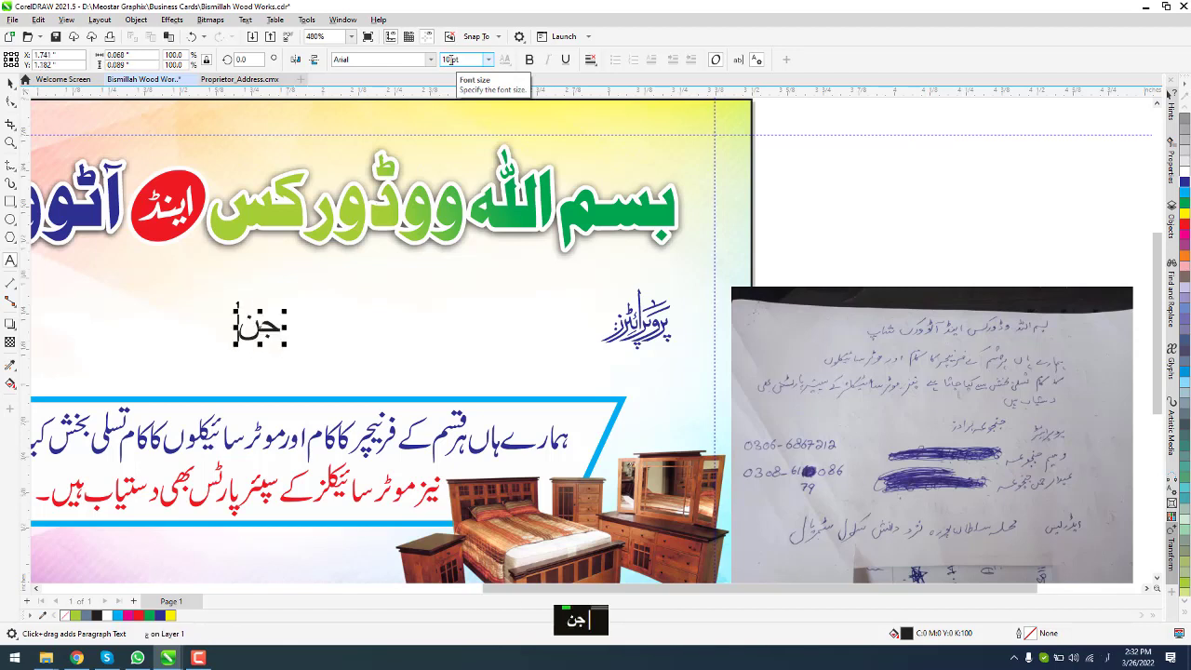
pyautogui.write('جوعہ برا')
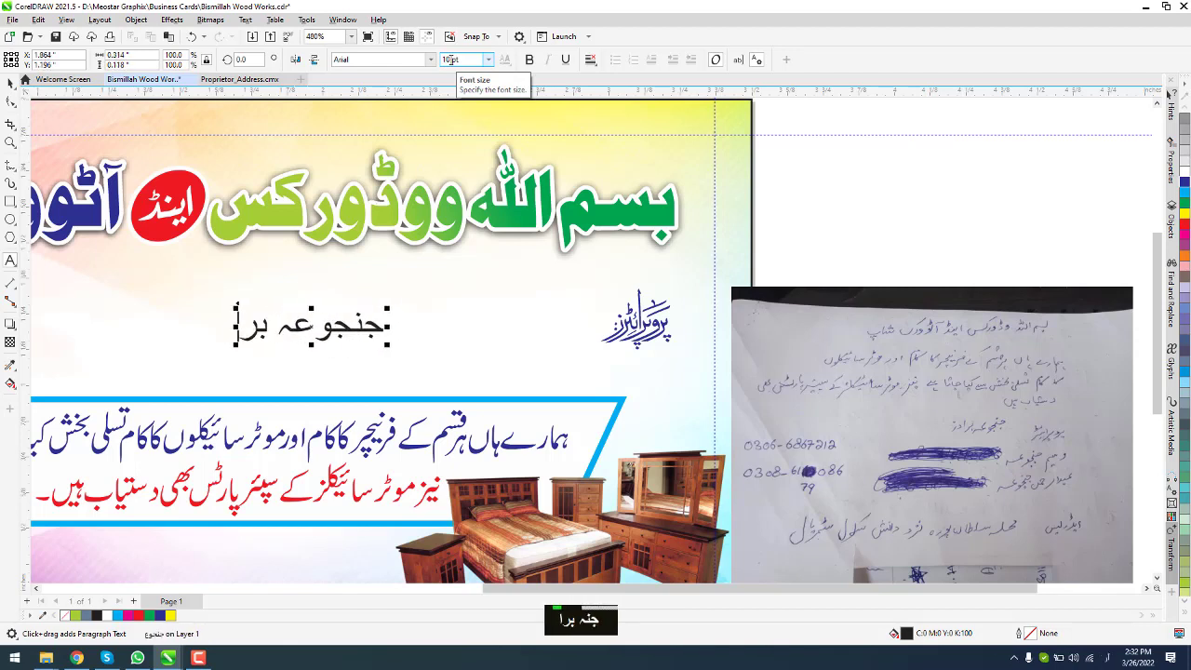
pyautogui.write('در')
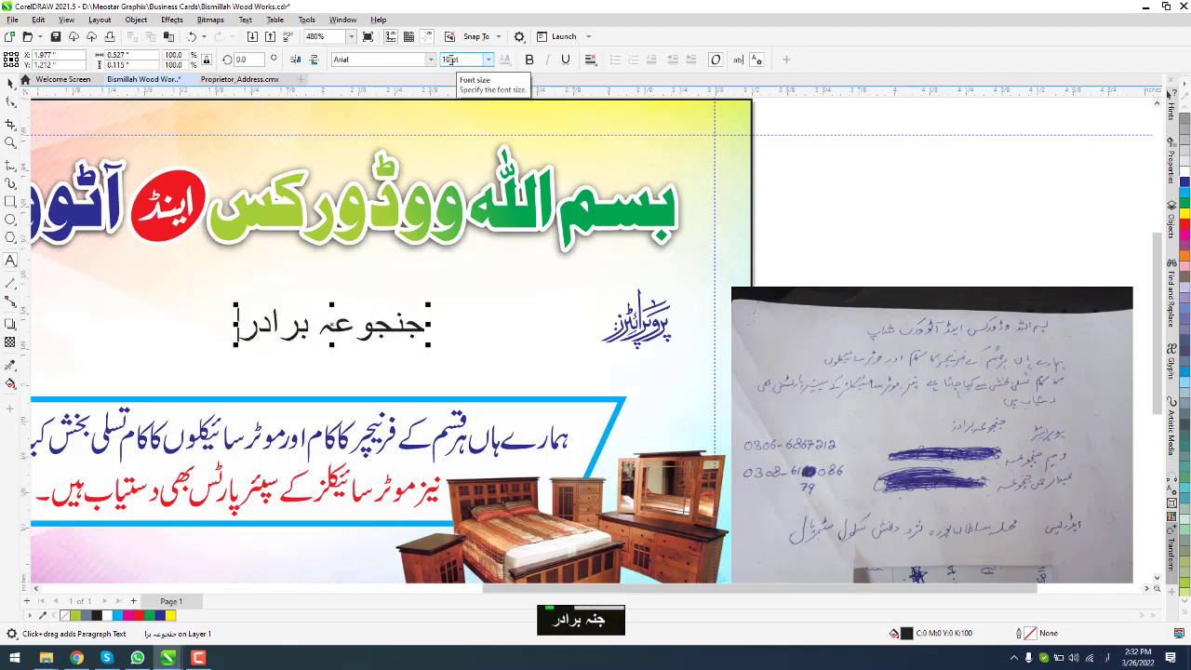
pyautogui.write('ز')
# Step: Move the name line right and set it in Jameel Noori Nastaleeq
pyautogui.click(10, 83)
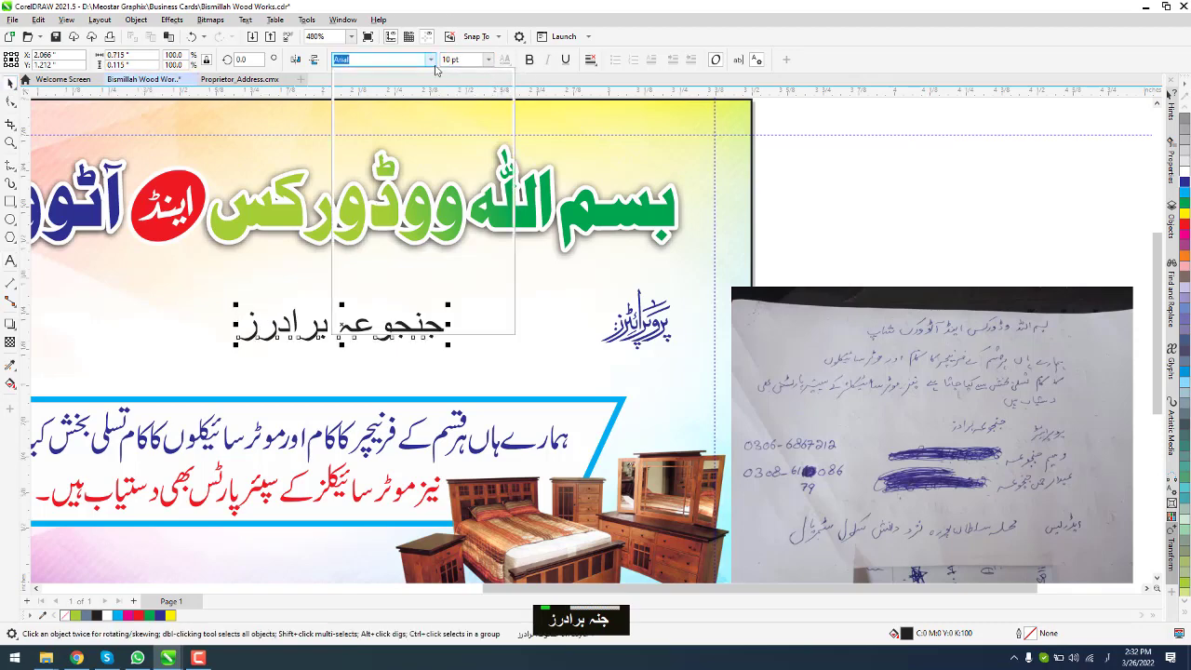
pyautogui.click(430, 59)
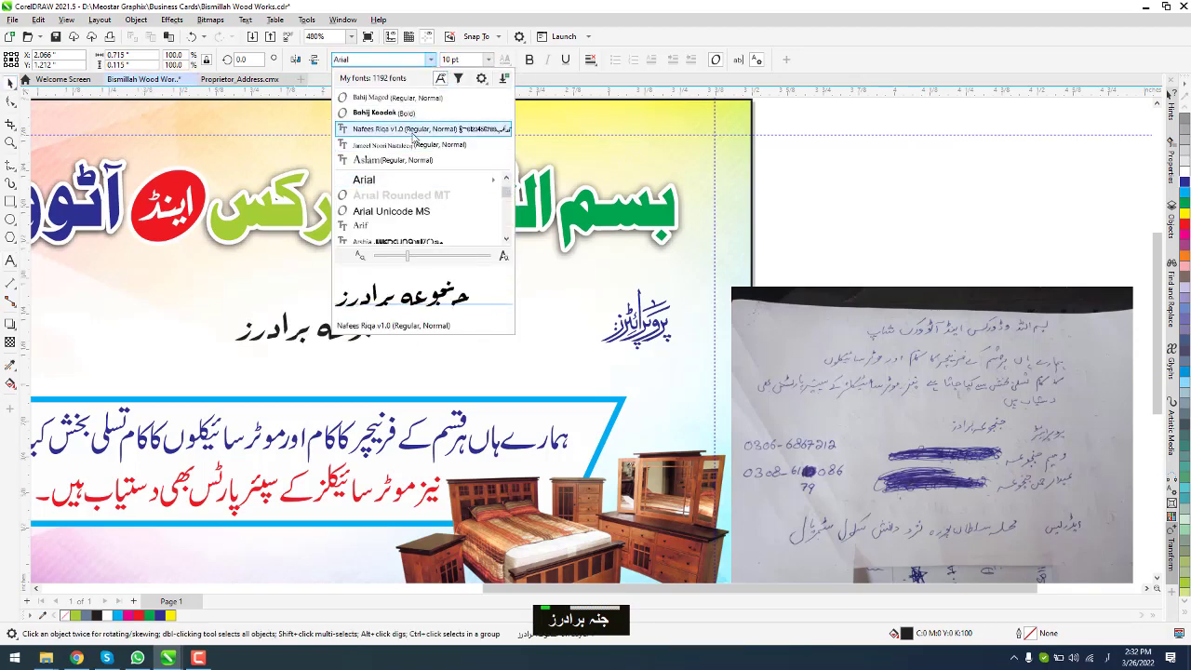
pyautogui.click(412, 130)
pyautogui.moveTo(365, 329); pyautogui.dragTo(544, 329)
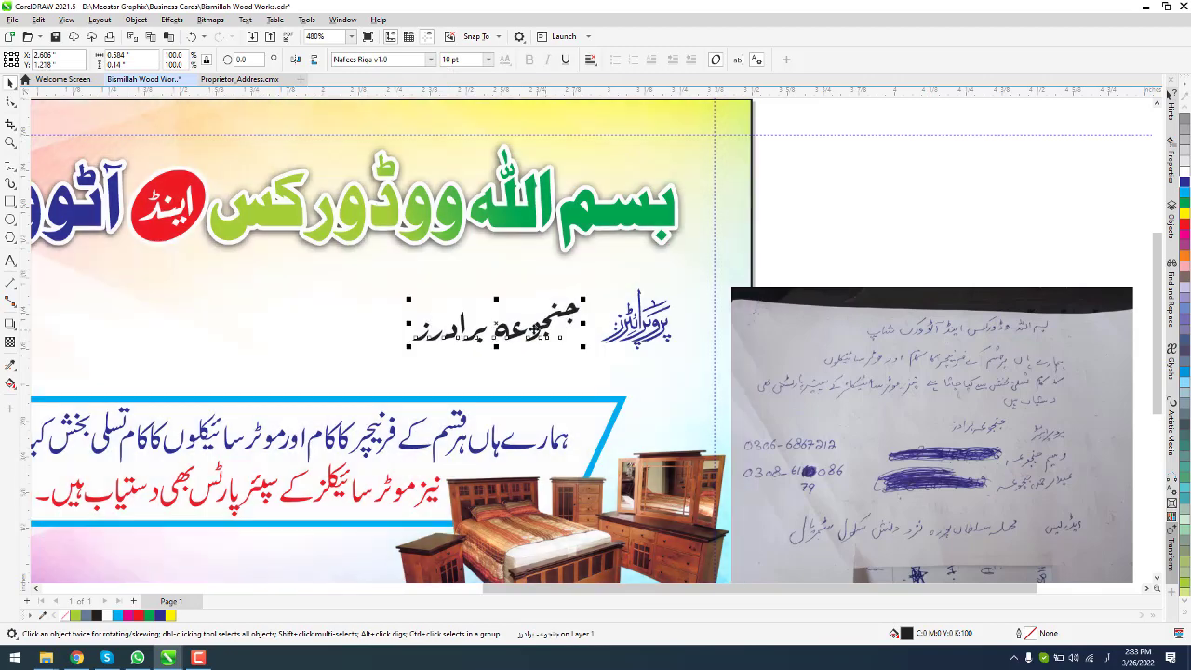
pyautogui.click(430, 60)
pyautogui.click(402, 135)
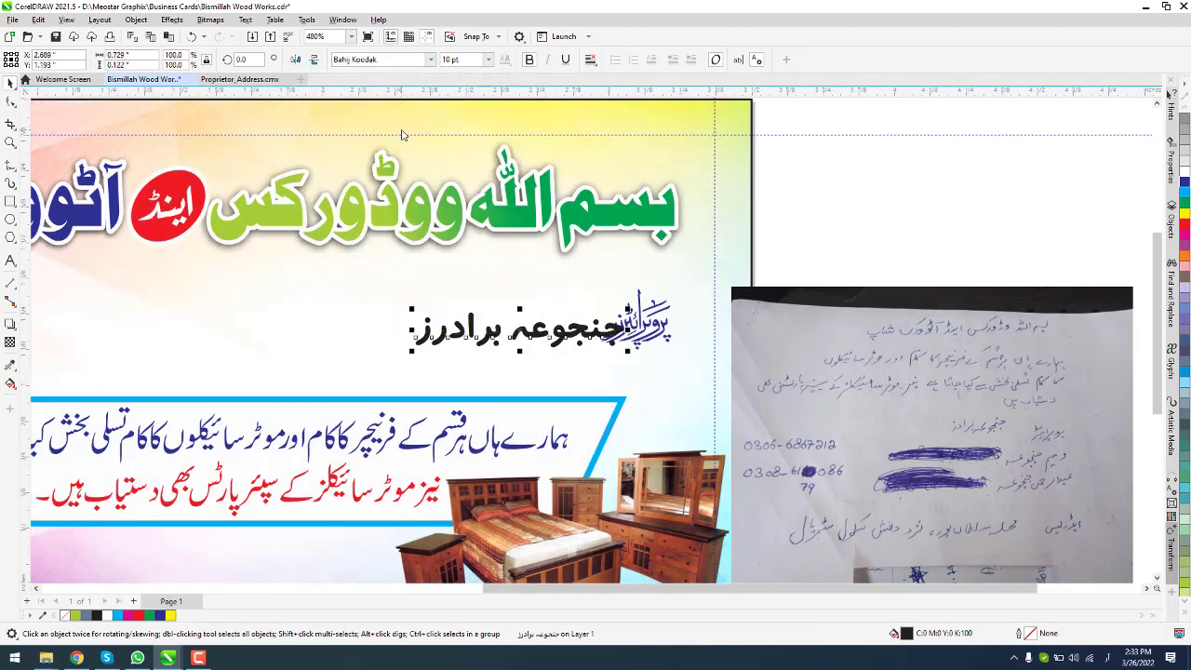
pyautogui.click(430, 59)
pyautogui.click(409, 153)
pyautogui.scroll(4, 471, 328)
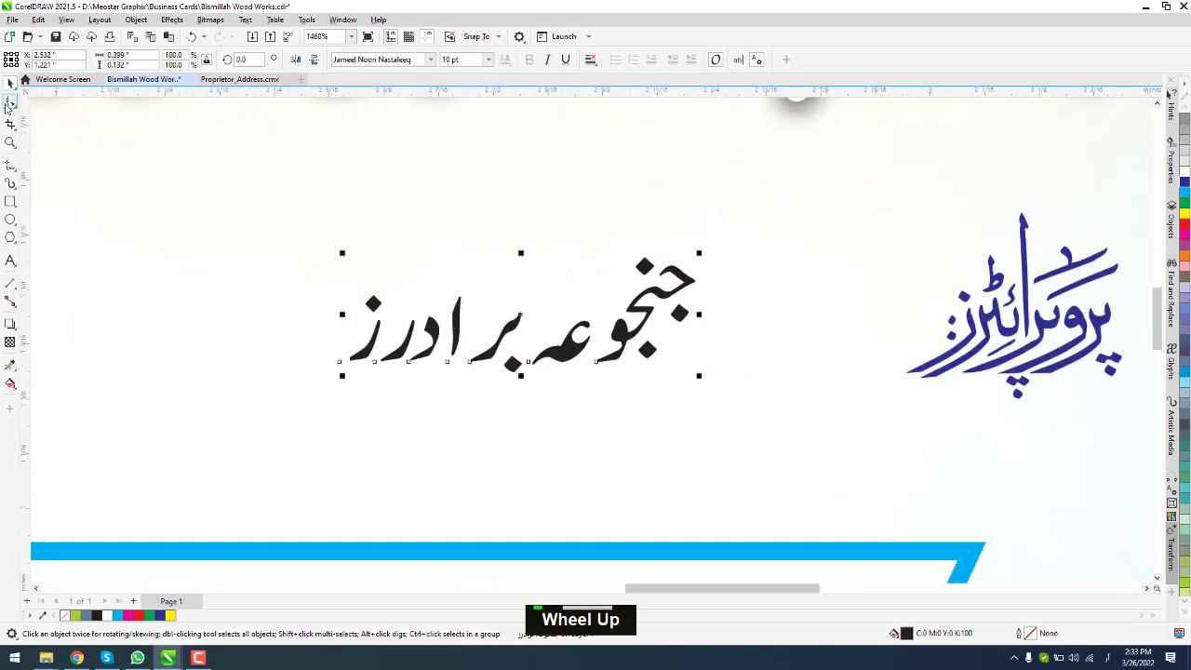
# Step: Tighten the name's characters with the Shape tool and enlarge the line to about 142%
pyautogui.doubleClick(9, 103)
pyautogui.moveTo(222, 225); pyautogui.dragTo(456, 427)
pyautogui.press('Right')
pyautogui.press('Right')
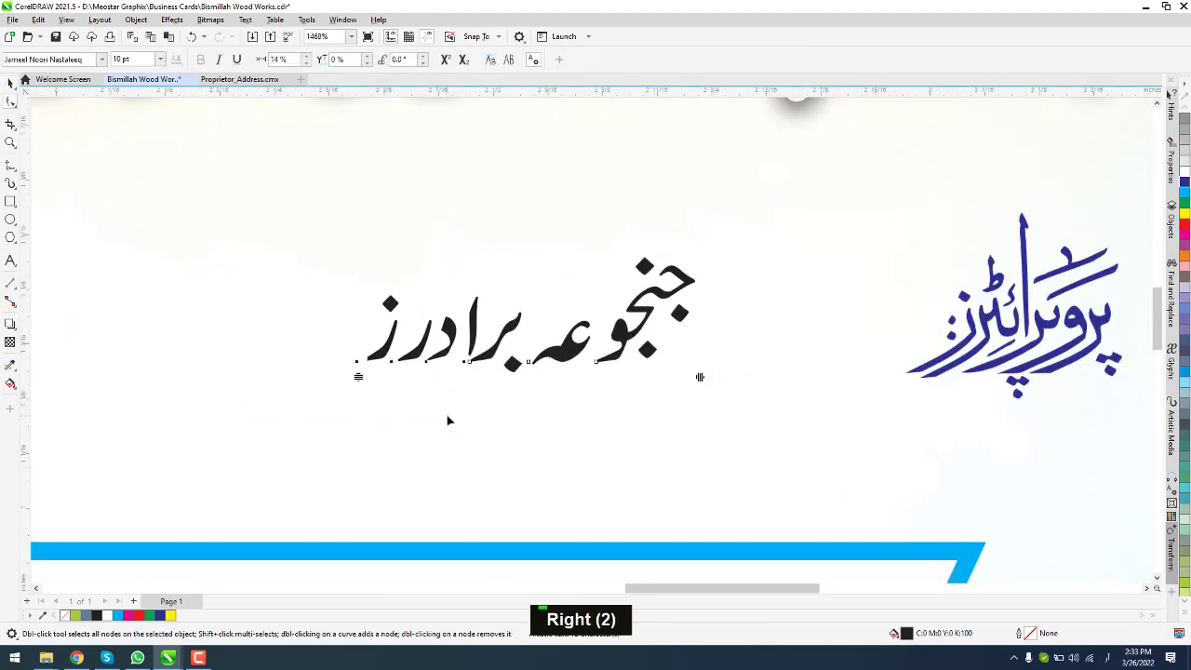
pyautogui.press('Right')
pyautogui.press('Right')
pyautogui.press('Left')
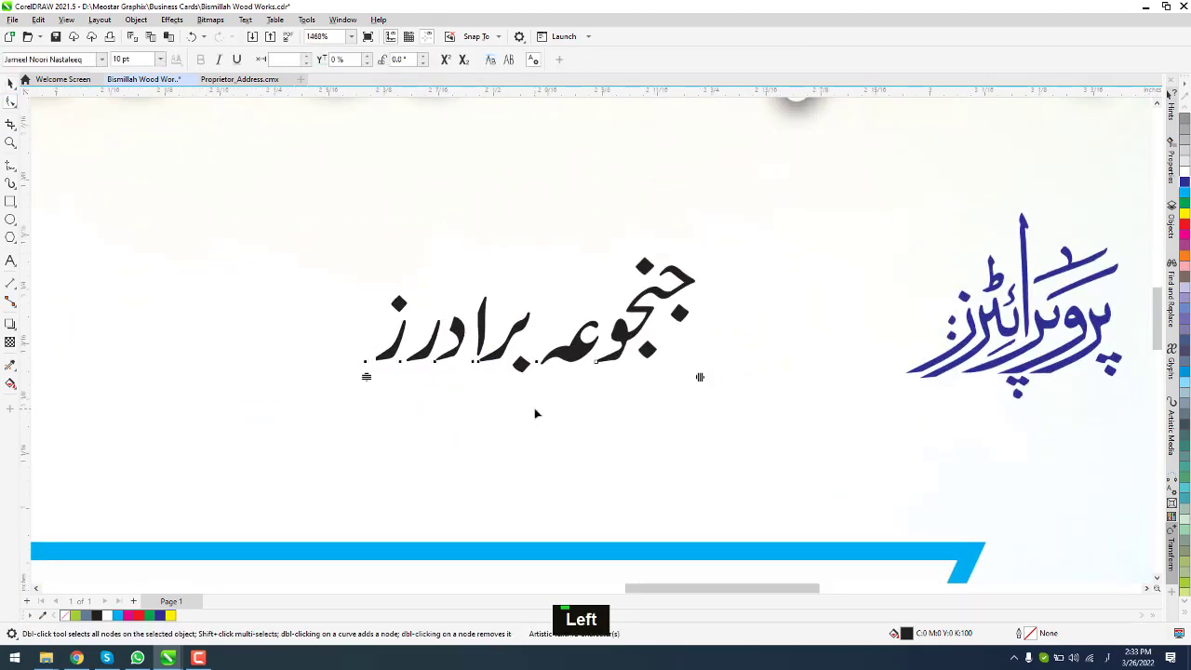
pyautogui.press('space')
pyautogui.moveTo(699, 253); pyautogui.dragTo(836, 193)
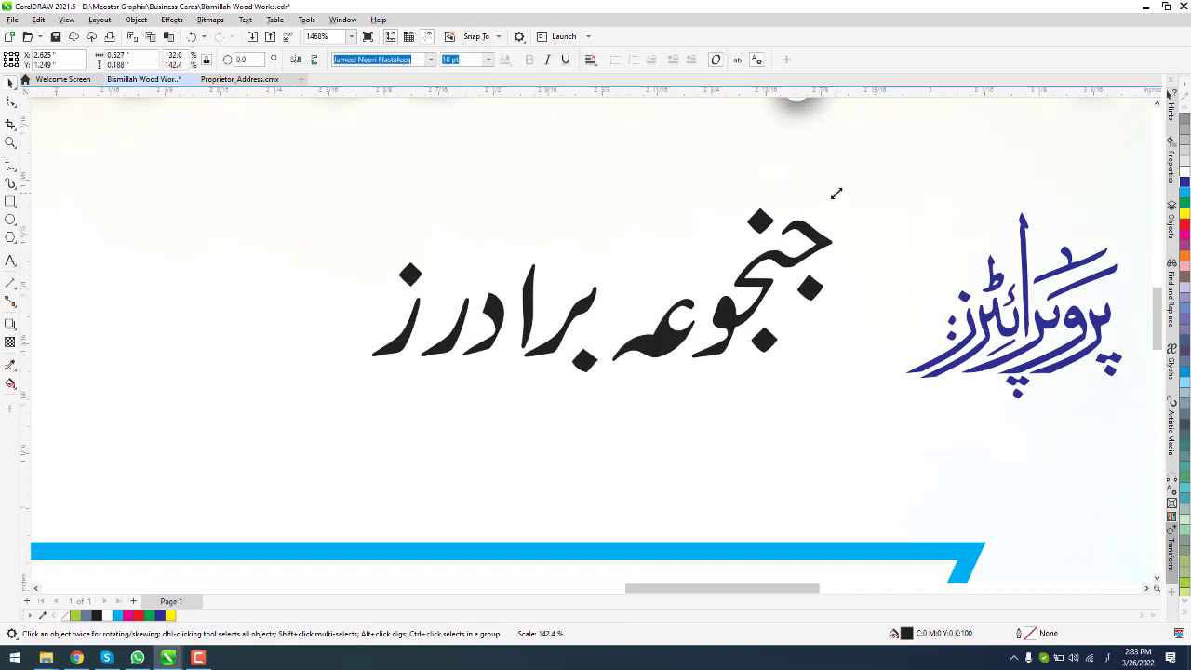
pyautogui.scroll(-4, 787, 261)
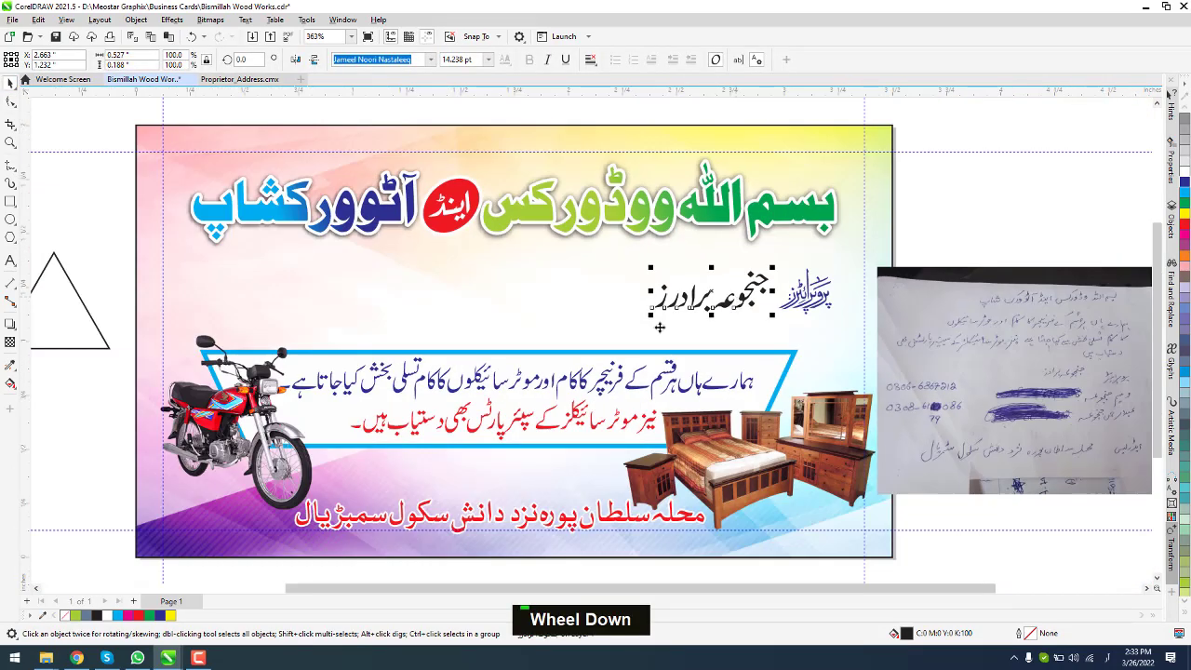
# Step: Copy the heading's gradient fill onto the name line with the Attributes Eyedropper
pyautogui.click(10, 365)
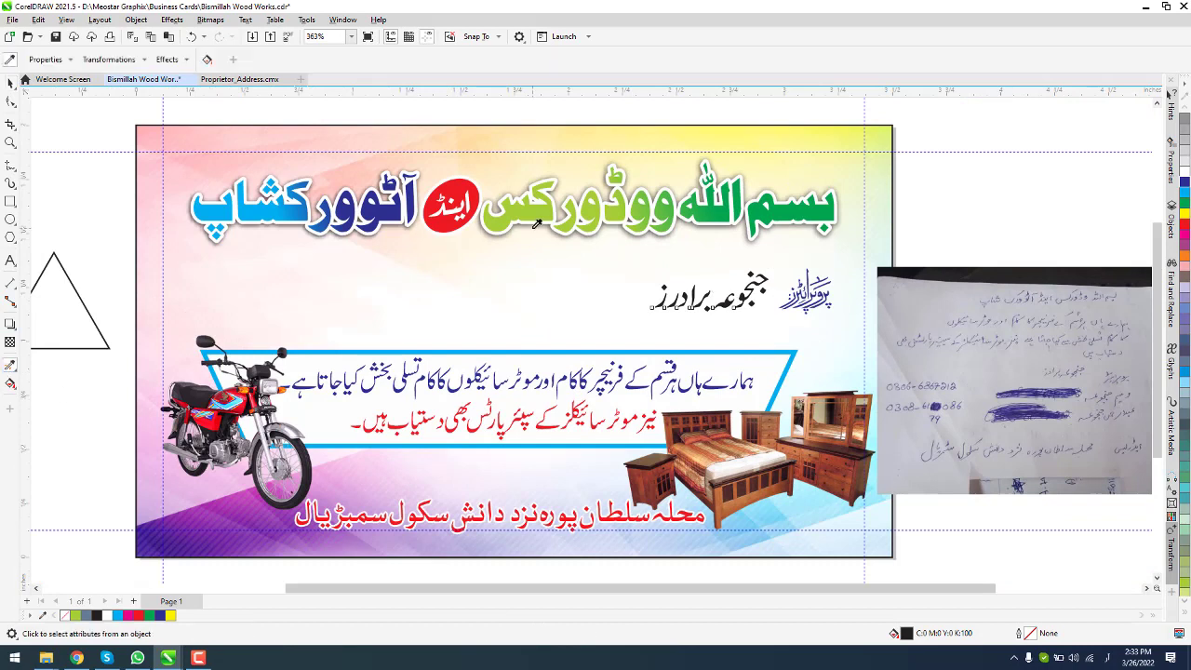
pyautogui.click(15, 363)
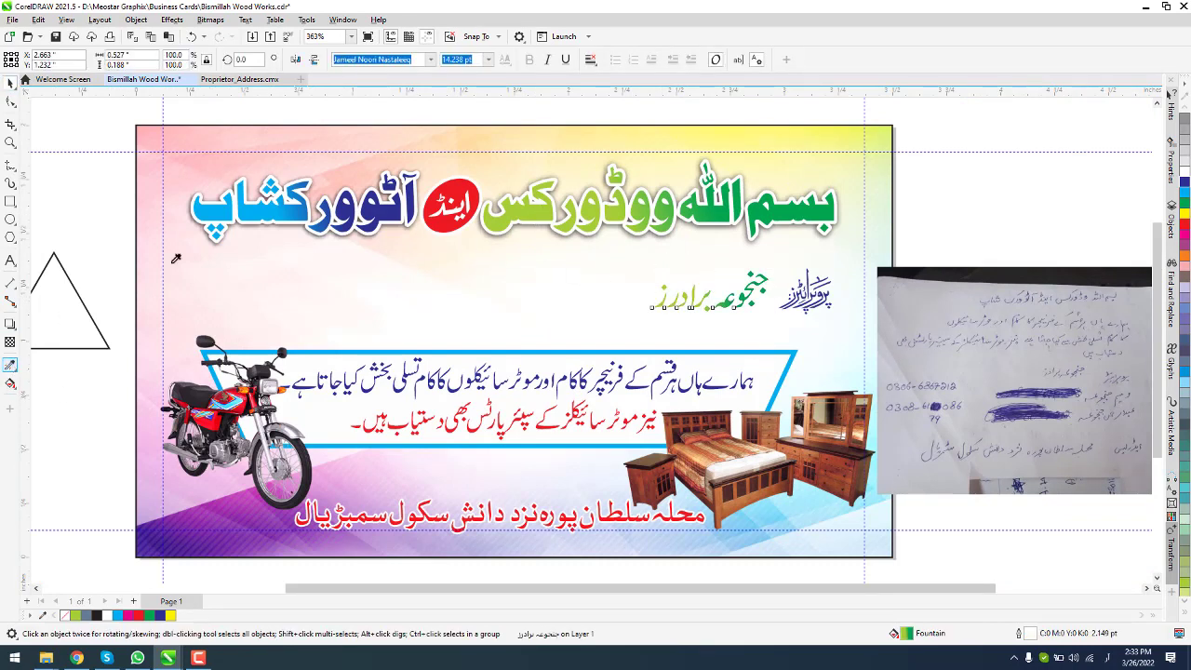
pyautogui.click(6, 85)
pyautogui.click(10, 365)
pyautogui.click(644, 279)
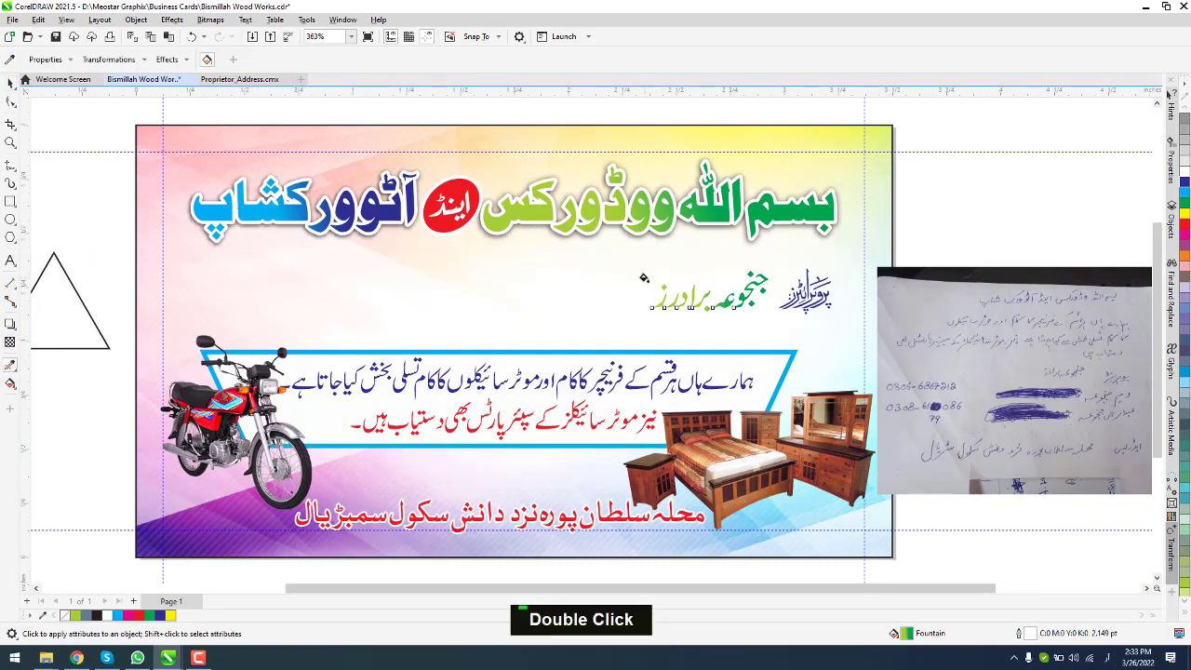
pyautogui.click(10, 85)
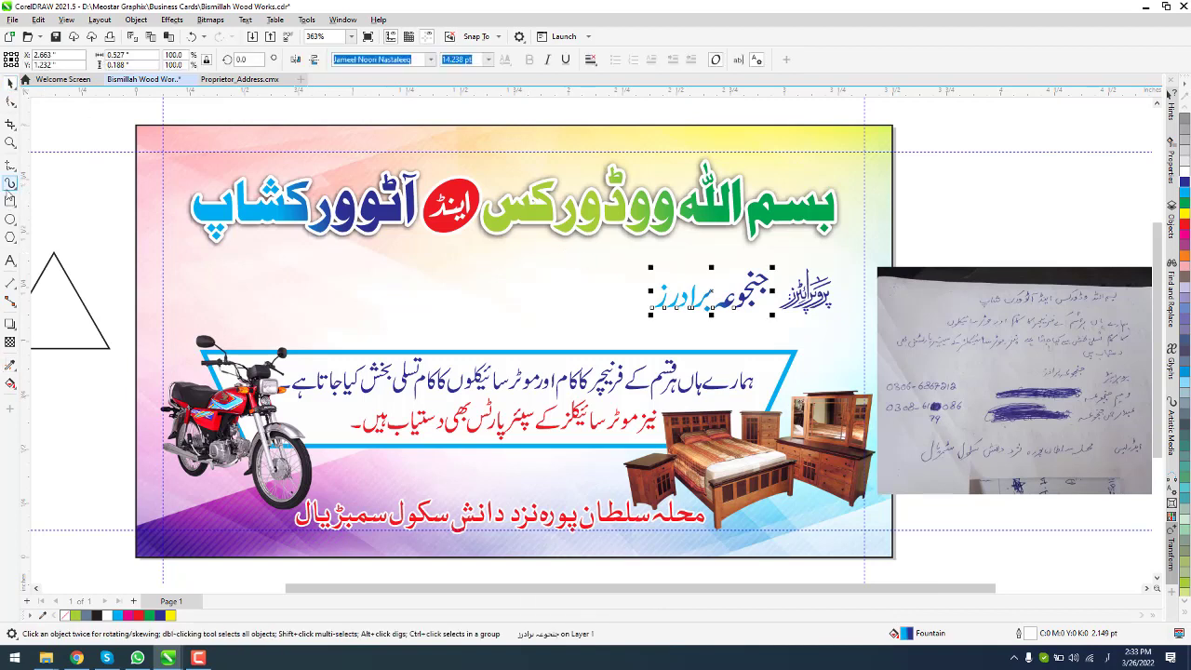
pyautogui.click(109, 244)
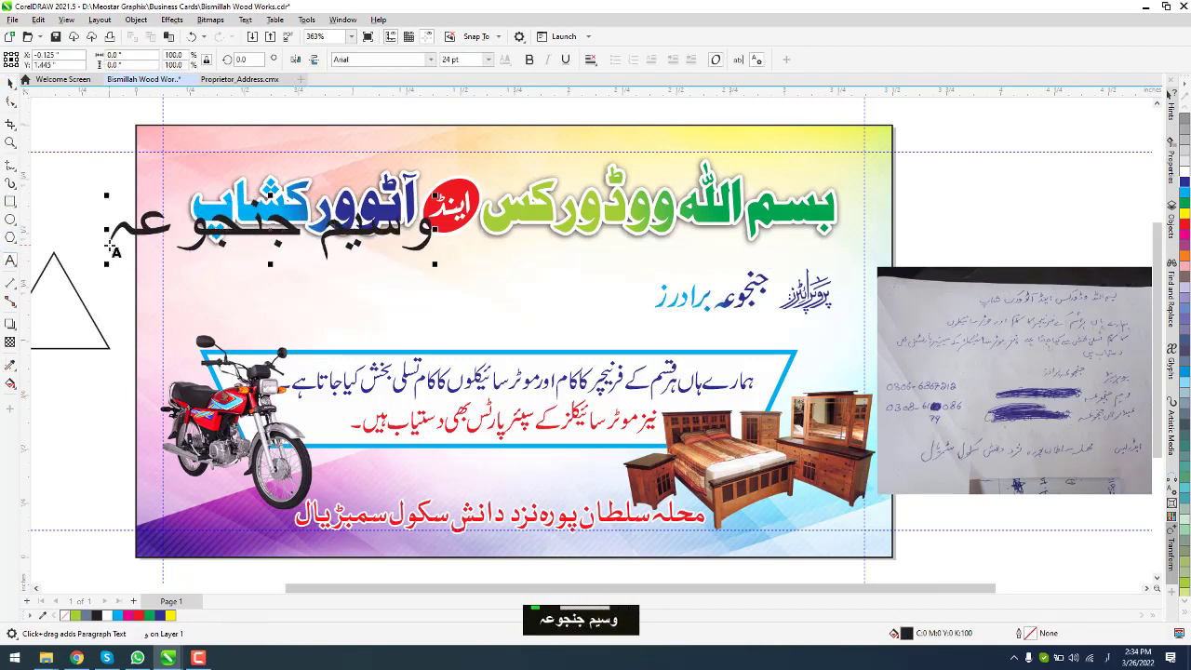
# Step: Type the two owners' names in Urdu on two lines
pyautogui.press('Return')
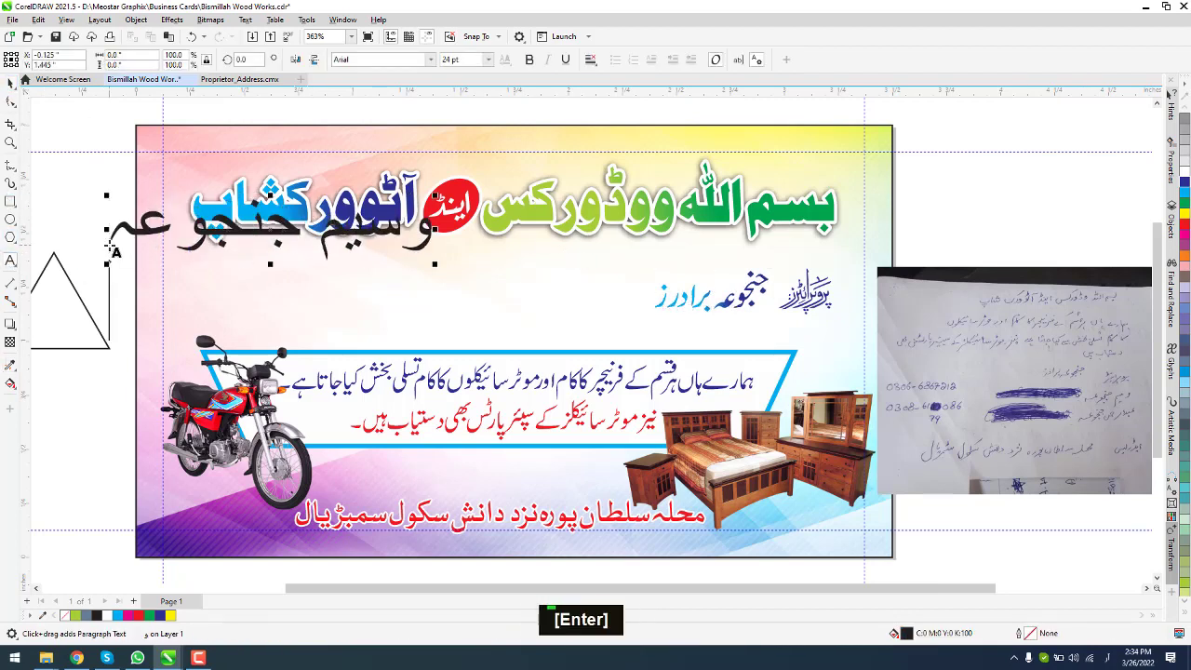
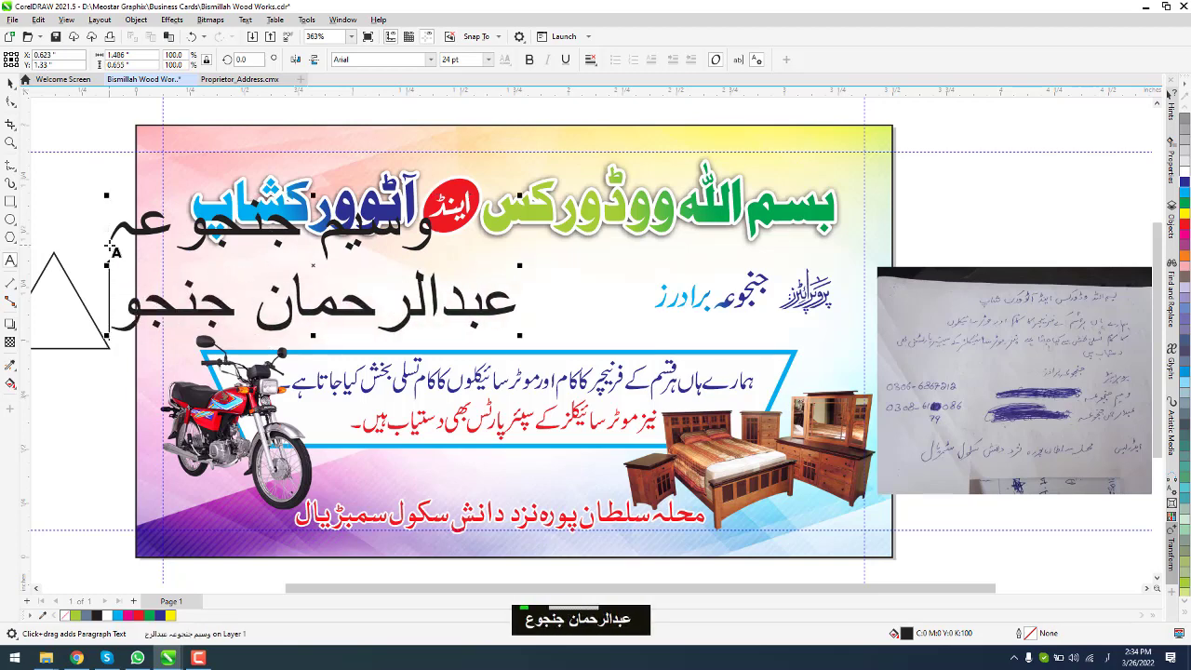
# Step: Copy the brothers' line styling to the owner names, set them to 9 pt, and place them beside it
pyautogui.hotkey('ctrl', 'a')
pyautogui.hotkey('ctrl', 'space')
pyautogui.hotkey('ctrl', 'shift', 'a')
pyautogui.click(691, 297)
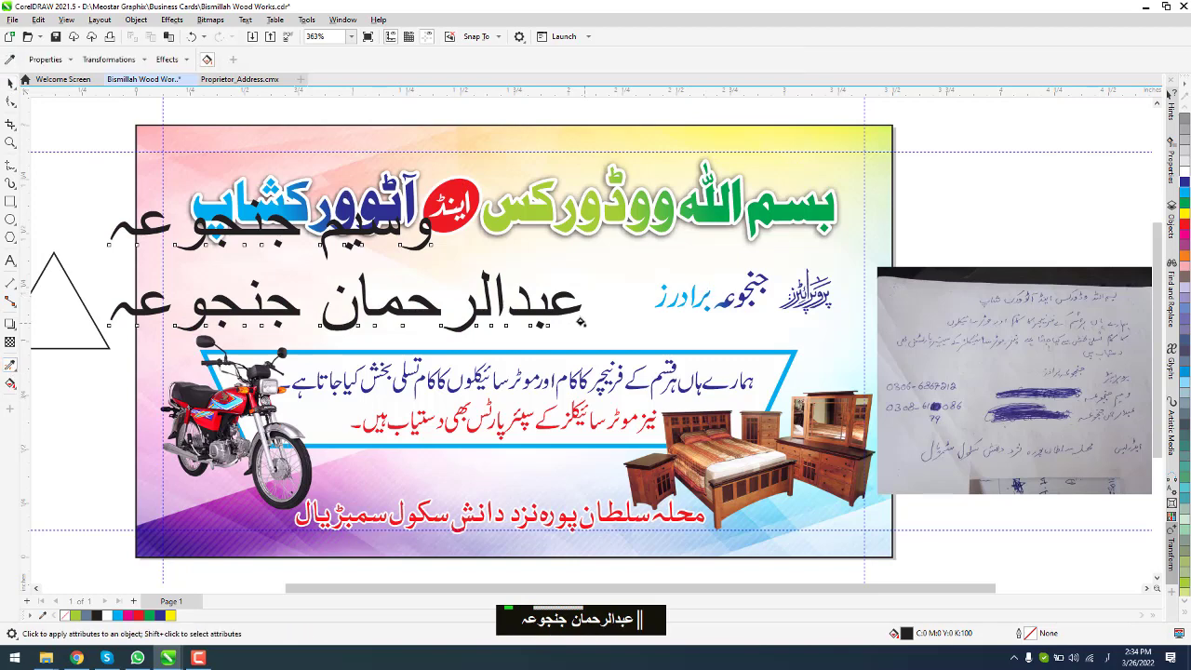
pyautogui.click(244, 236)
pyautogui.press('space')
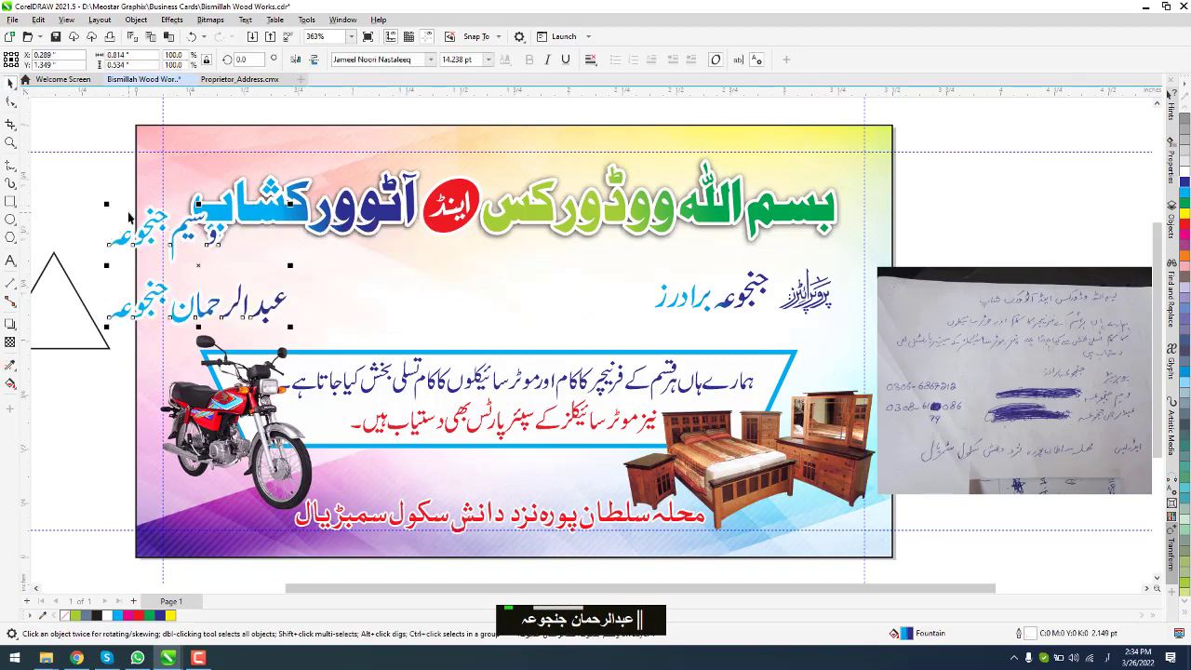
pyautogui.click(487, 60)
pyautogui.click(465, 111)
pyautogui.moveTo(177, 307); pyautogui.dragTo(503, 326)
# Step: Set the owner names in bold Aslam, shift them left, and slightly enlarge the brothers' line
pyautogui.scroll(2, 474, 303)
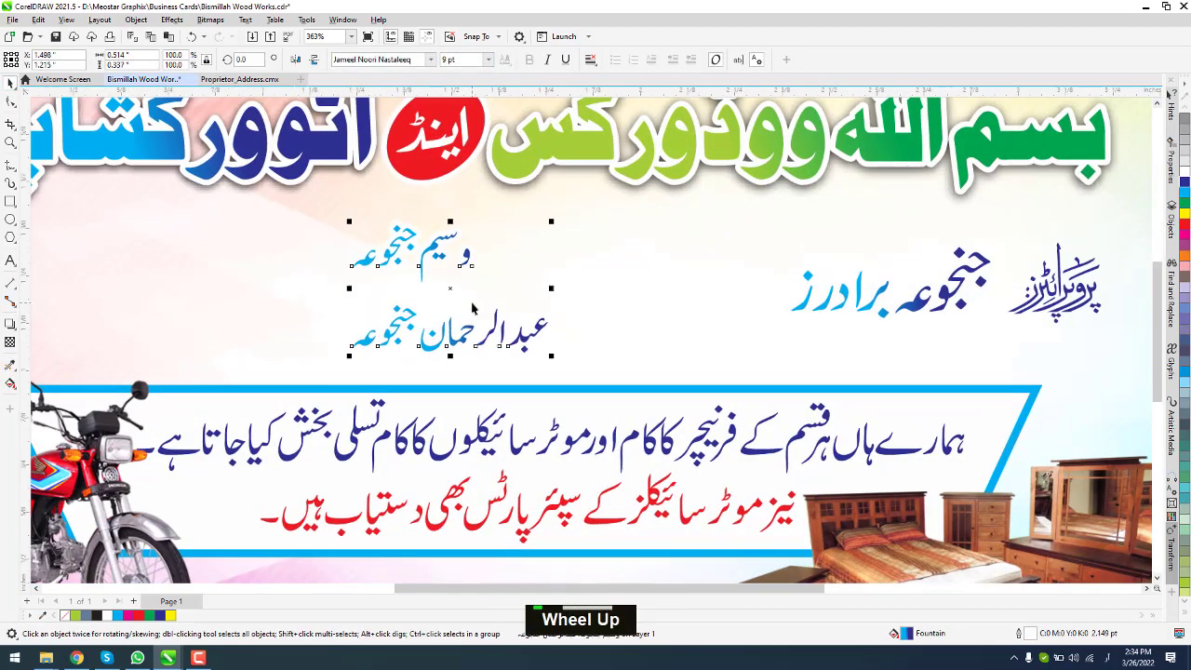
pyautogui.click(429, 60)
pyautogui.click(394, 152)
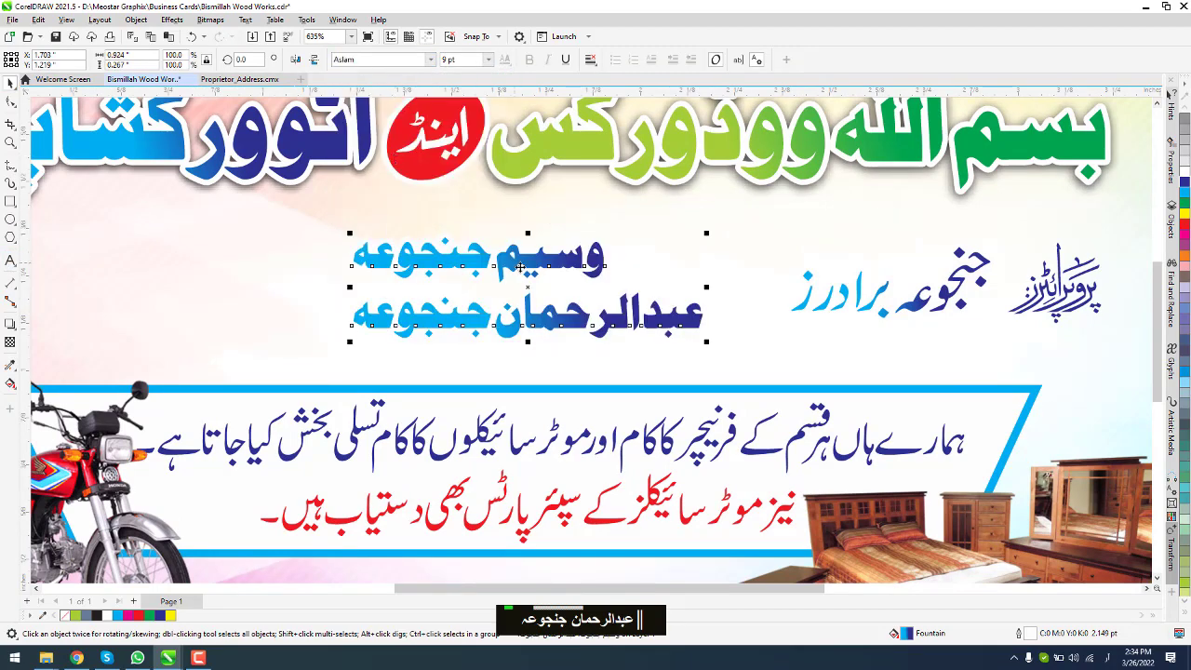
pyautogui.moveTo(571, 328); pyautogui.dragTo(547, 325)
pyautogui.scroll(-2, 652, 318)
pyautogui.scroll(1, 559, 307)
pyautogui.click(752, 330)
pyautogui.moveTo(743, 325); pyautogui.dragTo(669, 326)
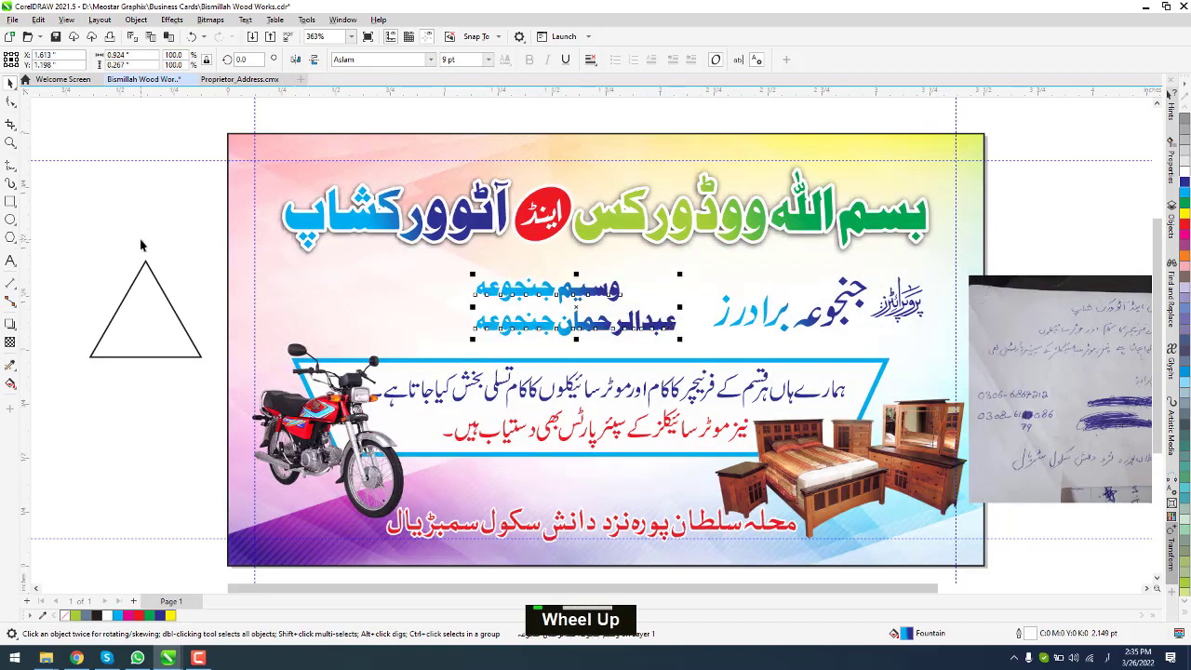
# Step: Type both owners' phone numbers on two lines in English digits above the triangle
pyautogui.click(11, 260)
pyautogui.click(96, 265)
pyautogui.write('0306')
pyautogui.press('BackSpace')
pyautogui.press('BackSpace')
pyautogui.press('BackSpace')
pyautogui.press('BackSpace')
pyautogui.hotkey('alt', 'shift')
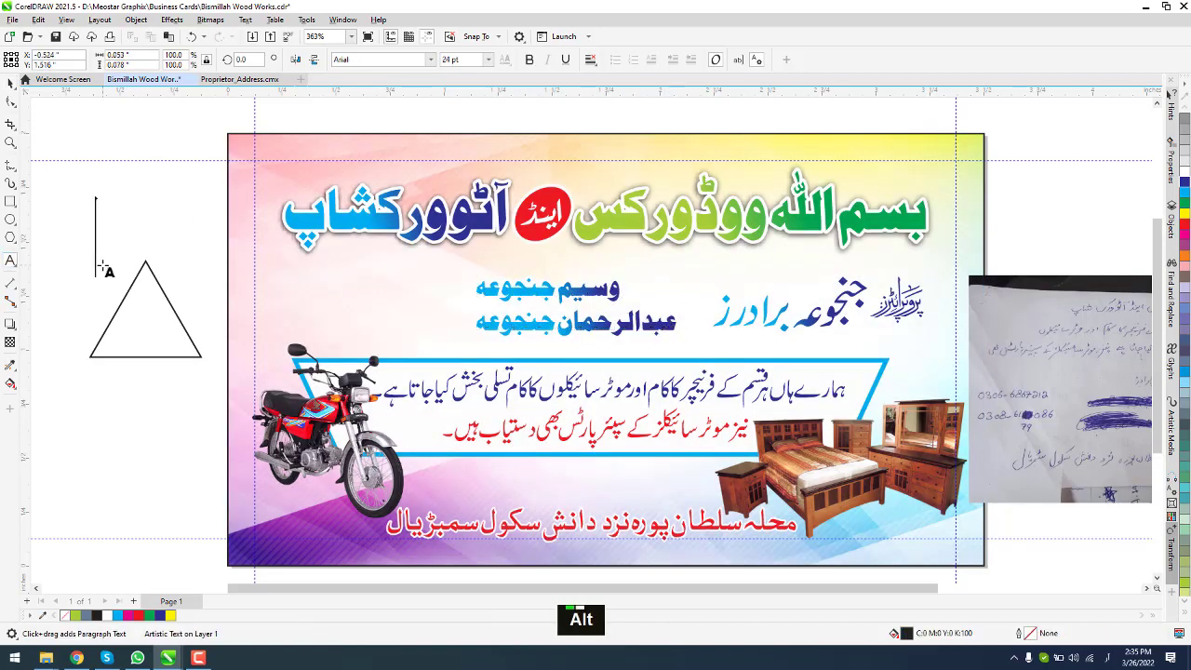
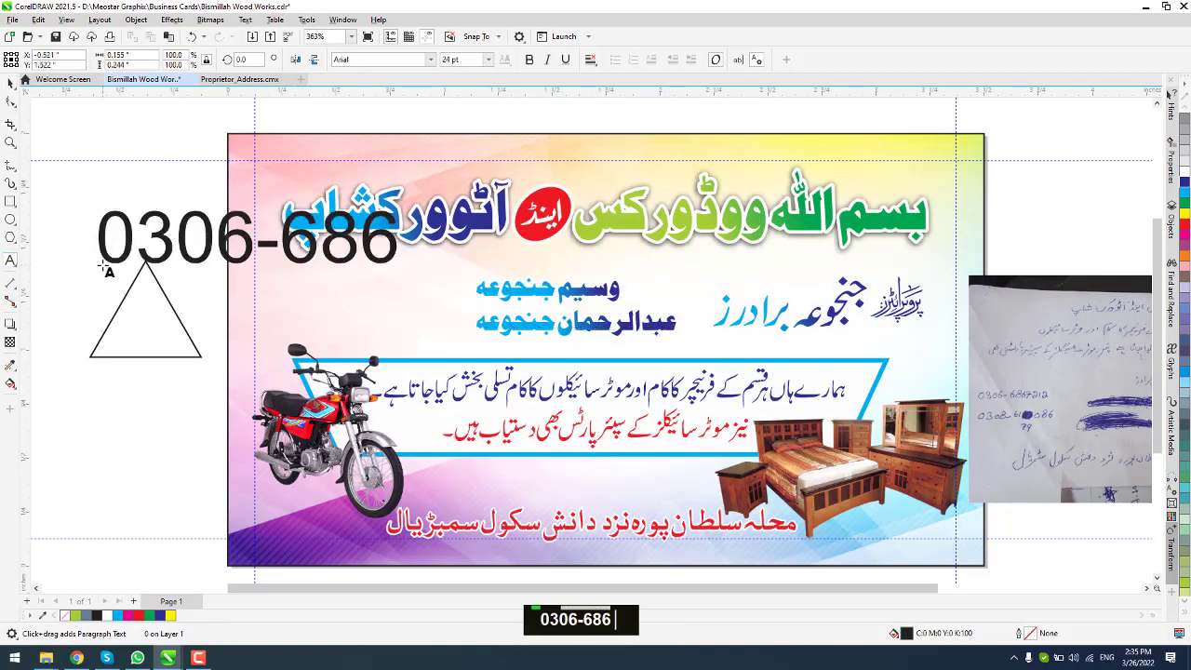
pyautogui.press('Return')
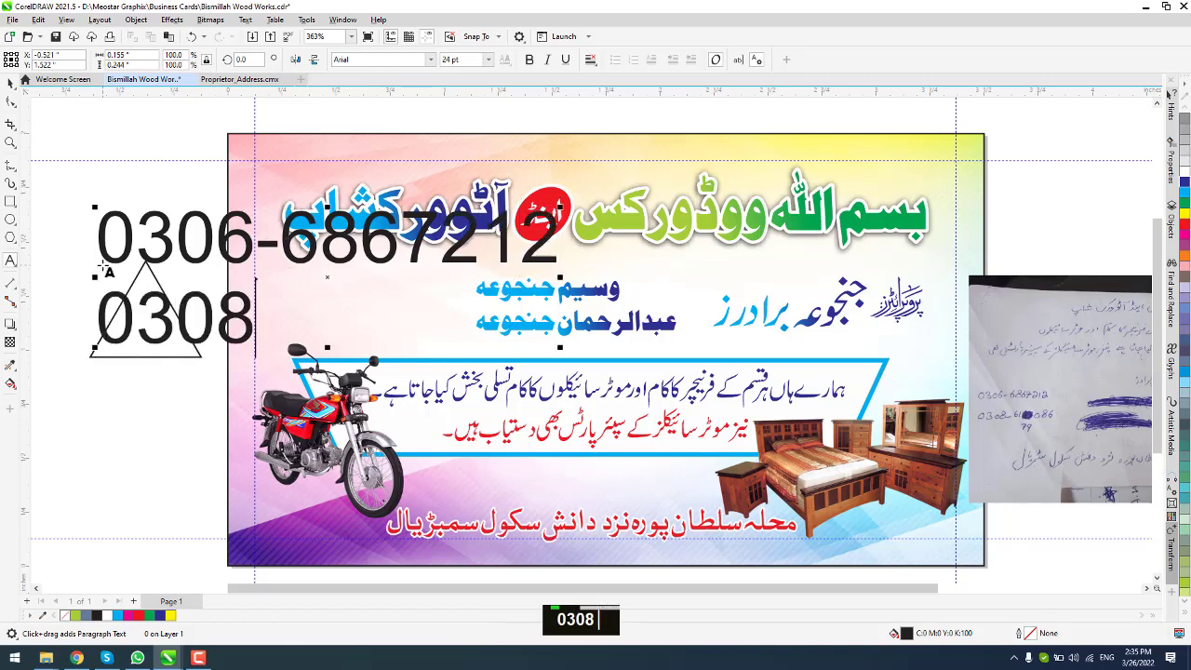
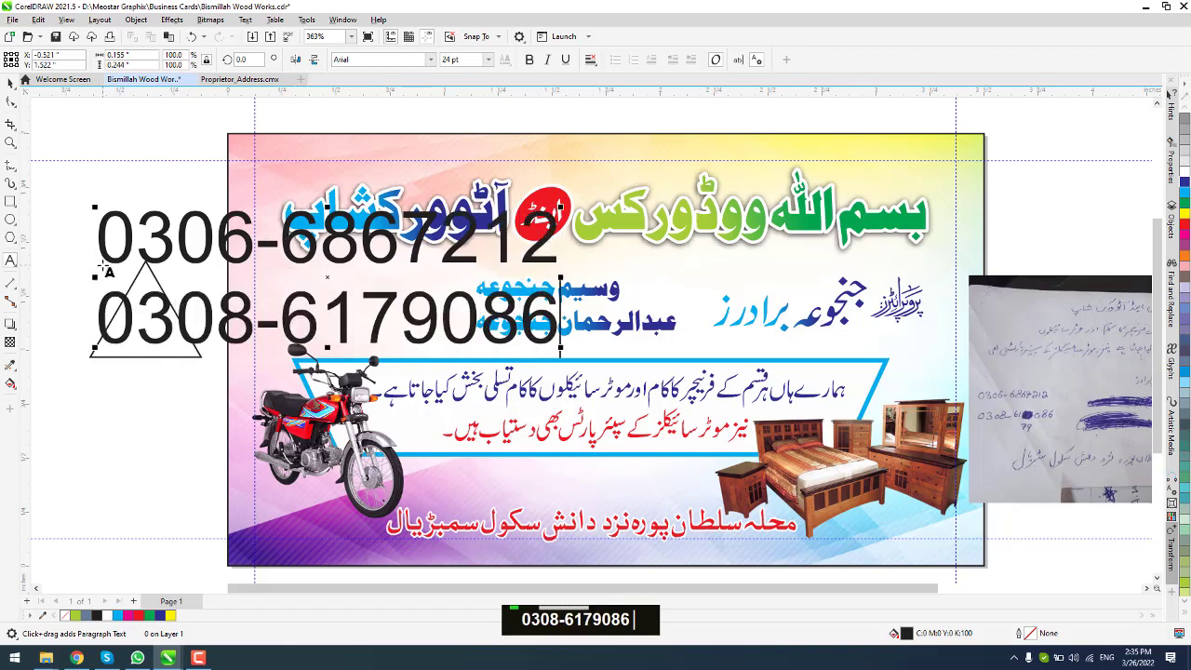
# Step: Make the phone numbers bold, shrink them, colour them red and nudge the names right
pyautogui.click(11, 83)
pyautogui.click(528, 59)
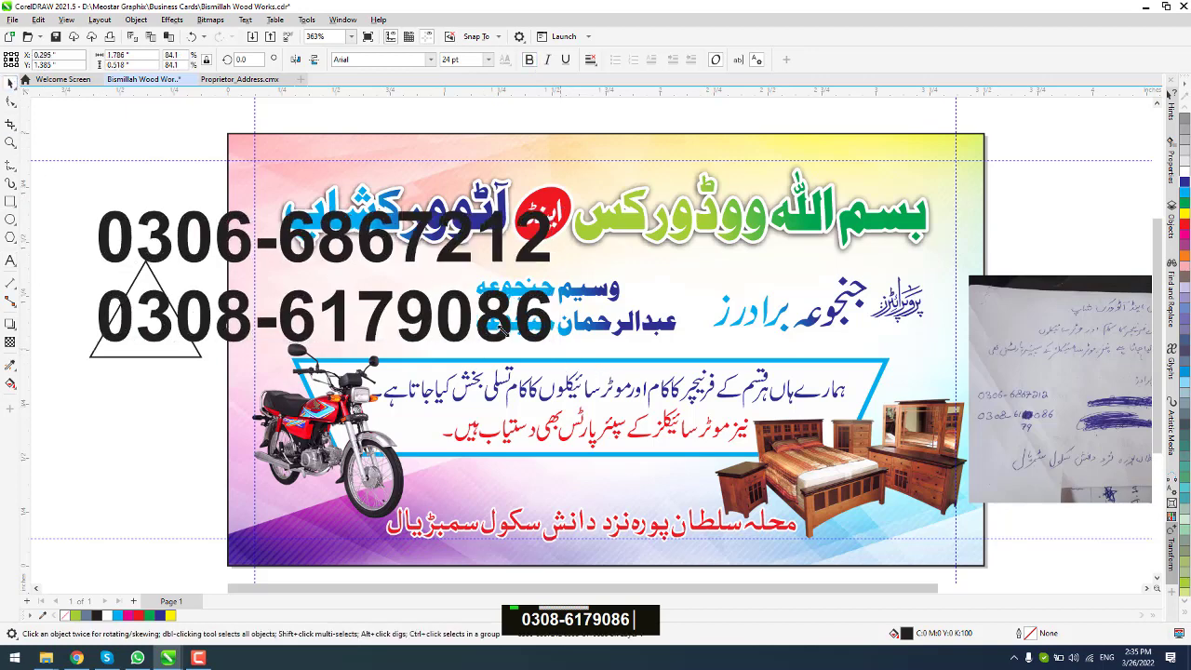
pyautogui.moveTo(561, 349); pyautogui.dragTo(463, 316)
pyautogui.doubleClick(466, 298)
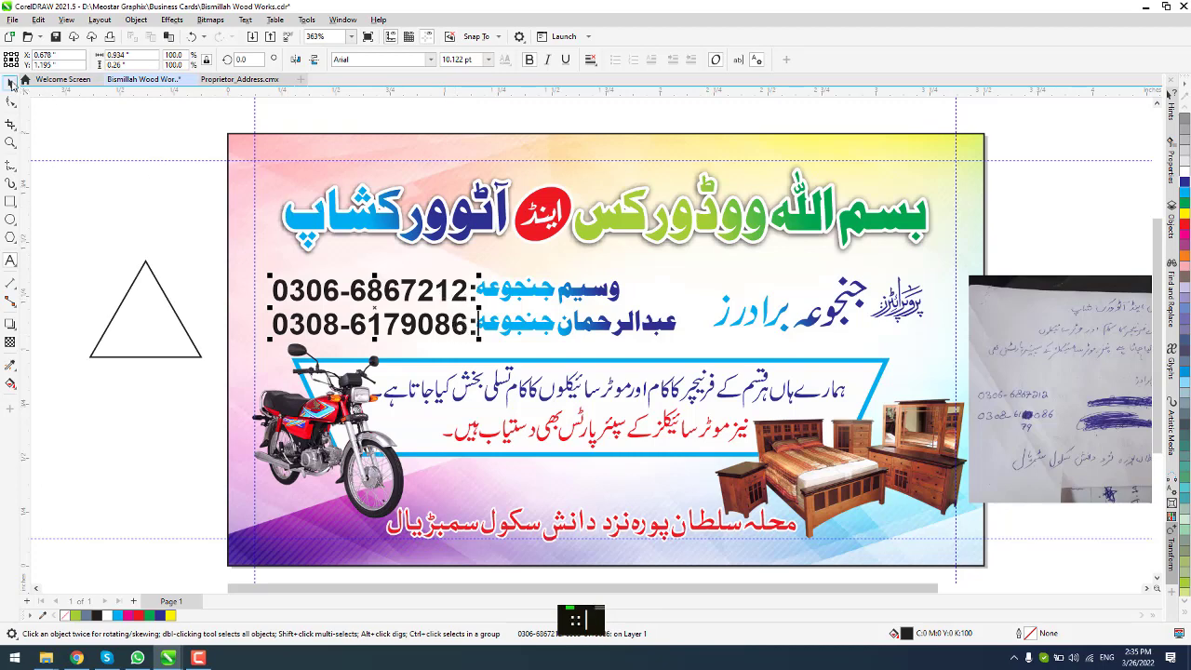
pyautogui.click(1185, 224)
pyautogui.click(530, 329)
pyautogui.scroll(1, 529, 330)
pyautogui.moveTo(528, 330); pyautogui.dragTo(536, 341)
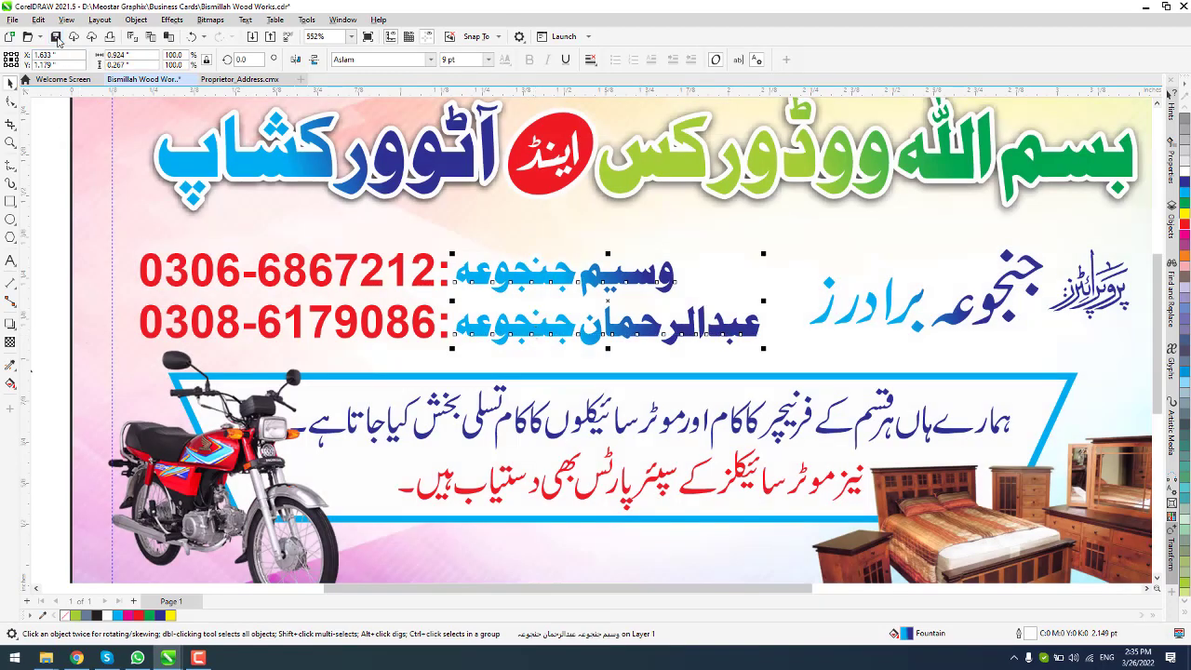
pyautogui.press('F4')
# Step: Delete the handwritten reference photo and leftover triangle, then save the card
pyautogui.click(986, 361)
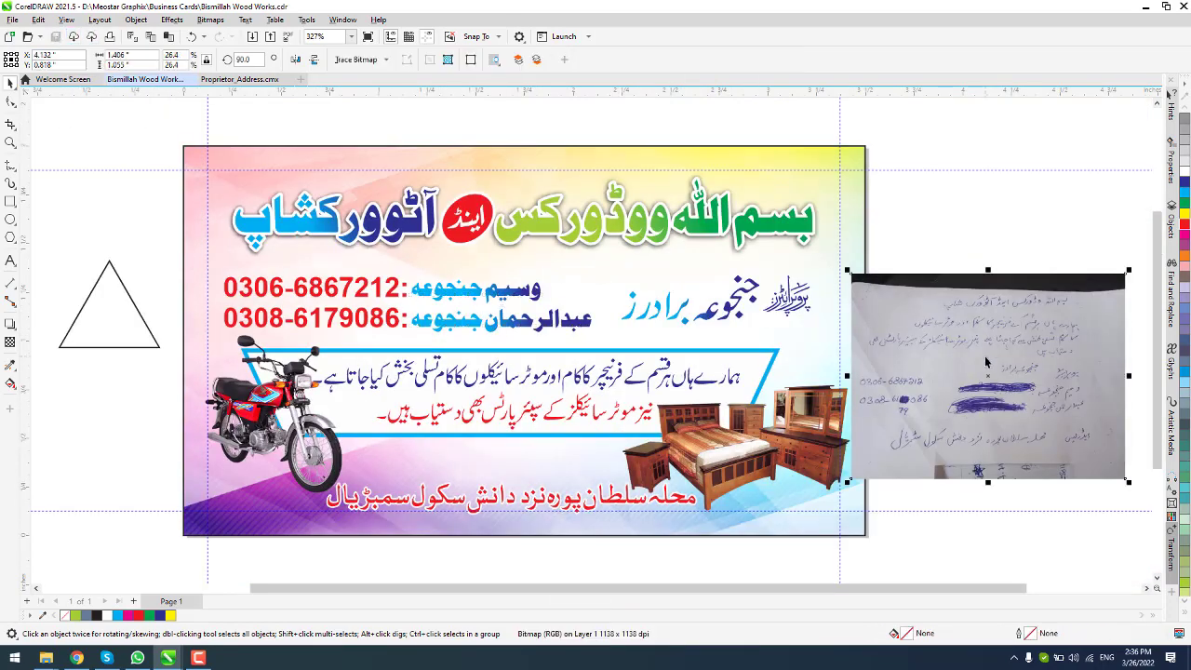
pyautogui.press('Delete')
pyautogui.click(134, 304)
pyautogui.press('Delete')
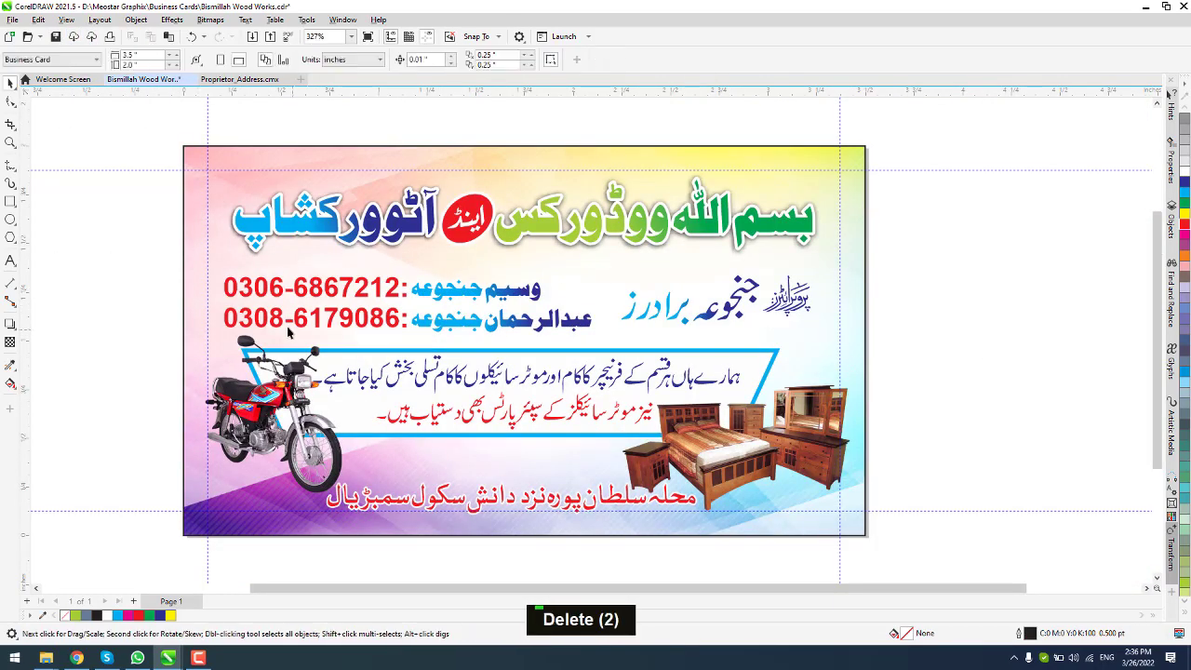
pyautogui.hotkey('ctrl', 's')
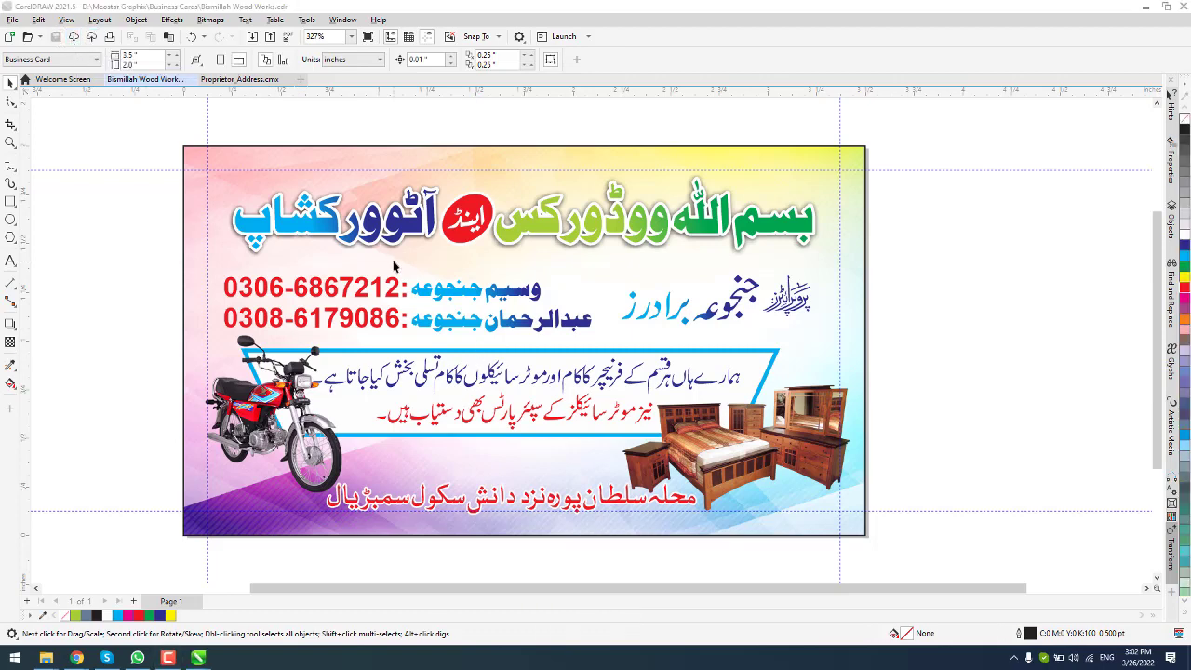
# Step: Give the owner names a magenta-to-purple gradient fill
pyautogui.scroll(1, 426, 291)
pyautogui.click(426, 291)
pyautogui.press('g')
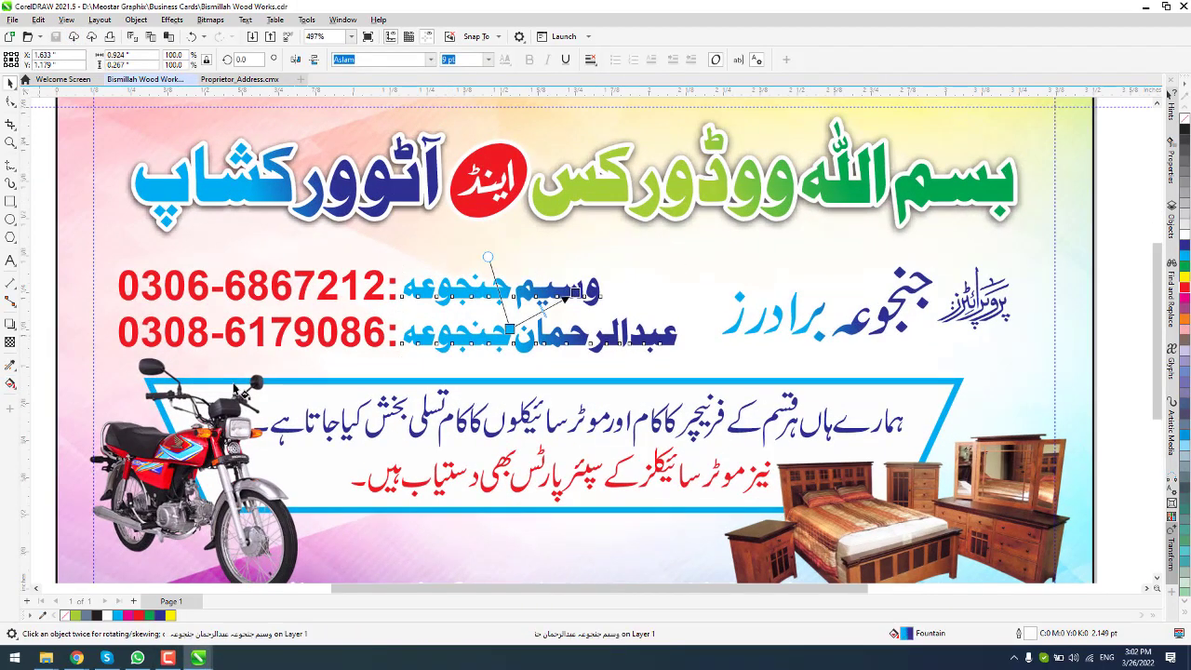
pyautogui.moveTo(579, 298); pyautogui.dragTo(576, 294)
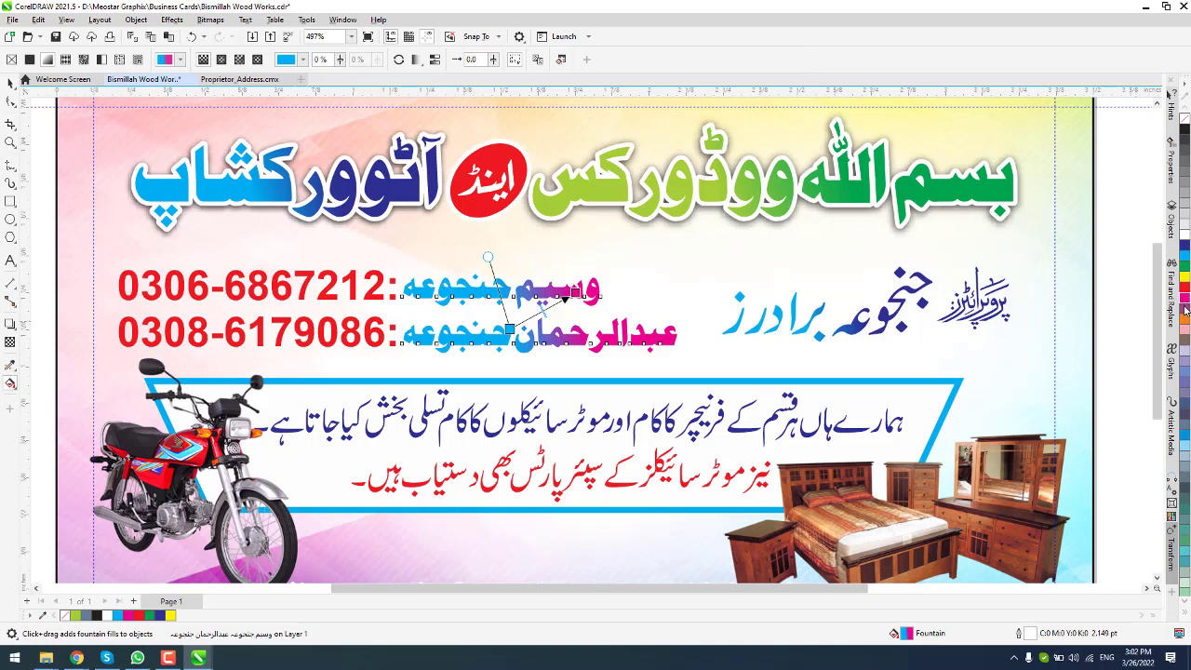
pyautogui.moveTo(1186, 310); pyautogui.dragTo(576, 294)
pyautogui.moveTo(515, 335); pyautogui.dragTo(512, 331)
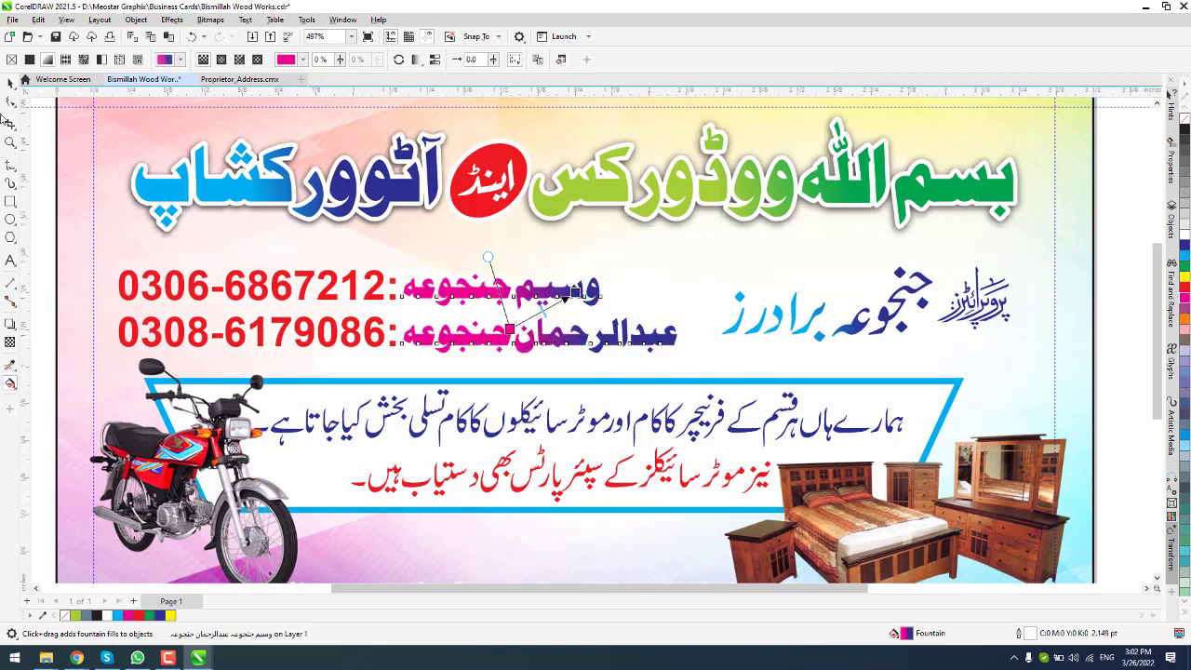
# Step: Copy the names' gradient onto the phone numbers and enlarge the numbers slightly
pyautogui.click(10, 83)
pyautogui.click(251, 288)
pyautogui.click(1184, 244)
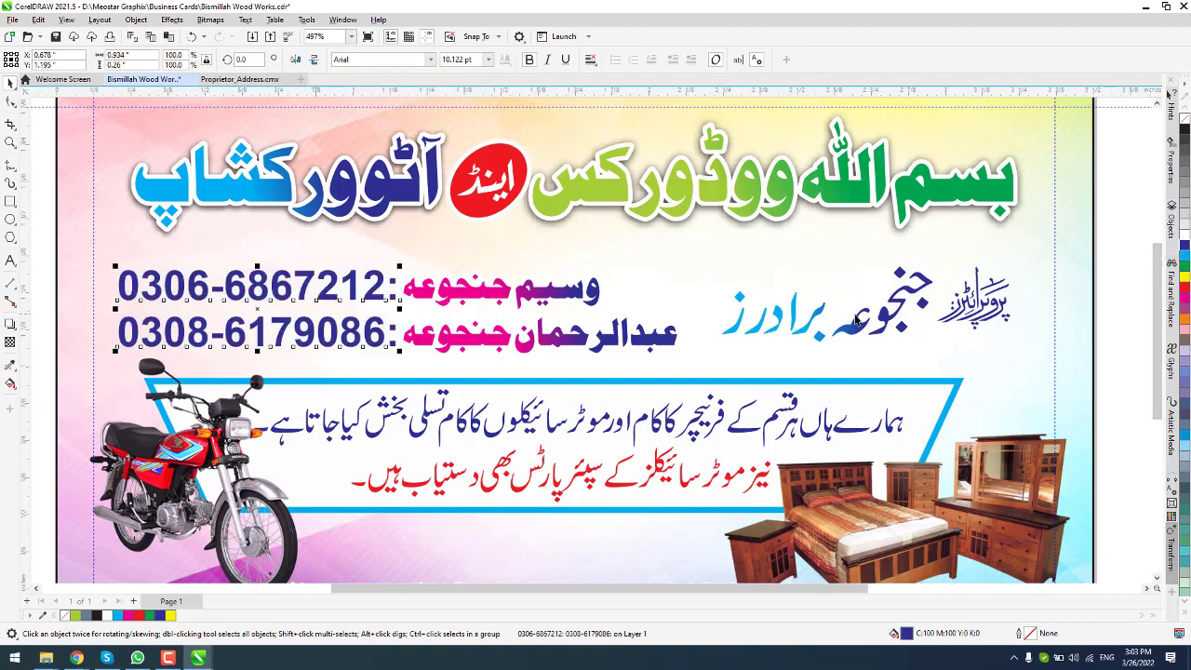
pyautogui.scroll(1, 280, 316)
pyautogui.click(1186, 268)
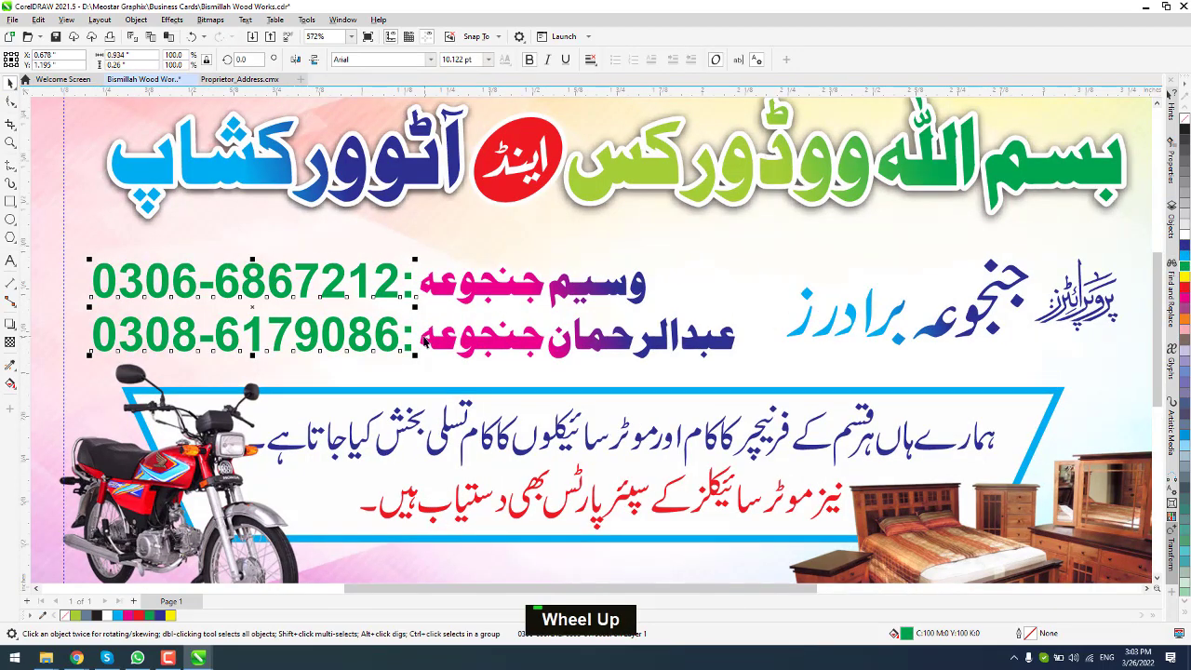
pyautogui.scroll(1, 423, 342)
pyautogui.scroll(-1, 212, 247)
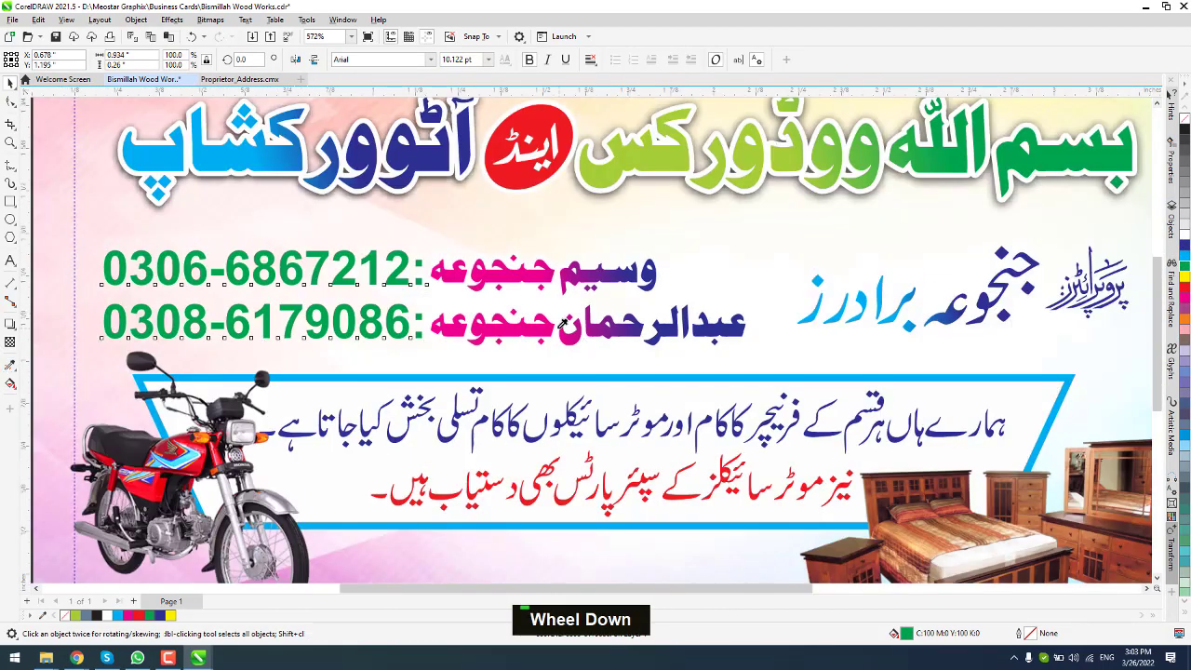
pyautogui.click(562, 325)
pyautogui.click(390, 330)
pyautogui.press('space')
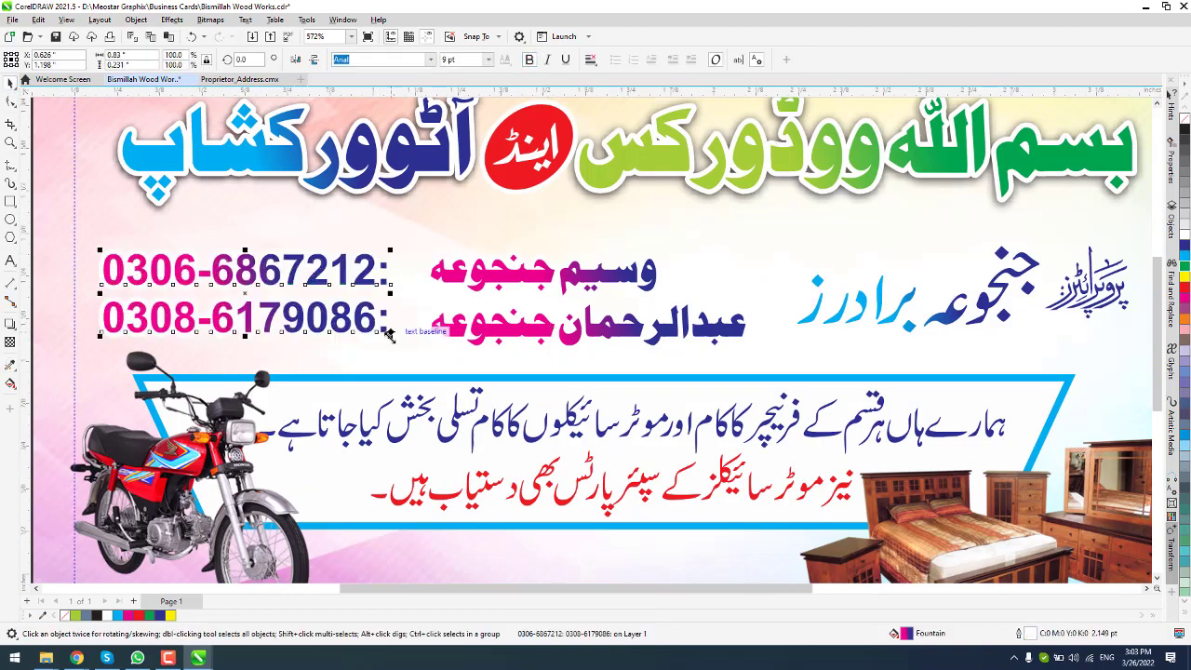
pyautogui.moveTo(390, 334); pyautogui.dragTo(420, 345)
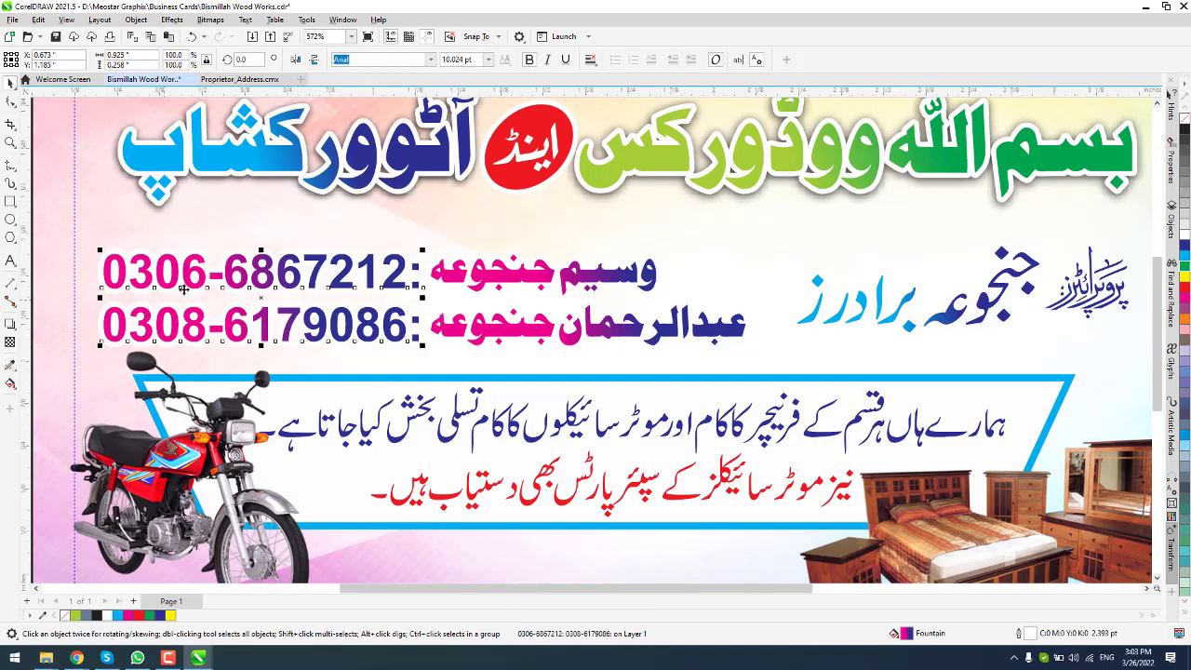
# Step: Draw a rectangle enclosing the phone numbers and owner names
pyautogui.scroll(-4, 472, 300)
pyautogui.click(171, 256)
pyautogui.scroll(1, 275, 256)
pyautogui.click(11, 202)
pyautogui.moveTo(214, 254); pyautogui.dragTo(696, 351)
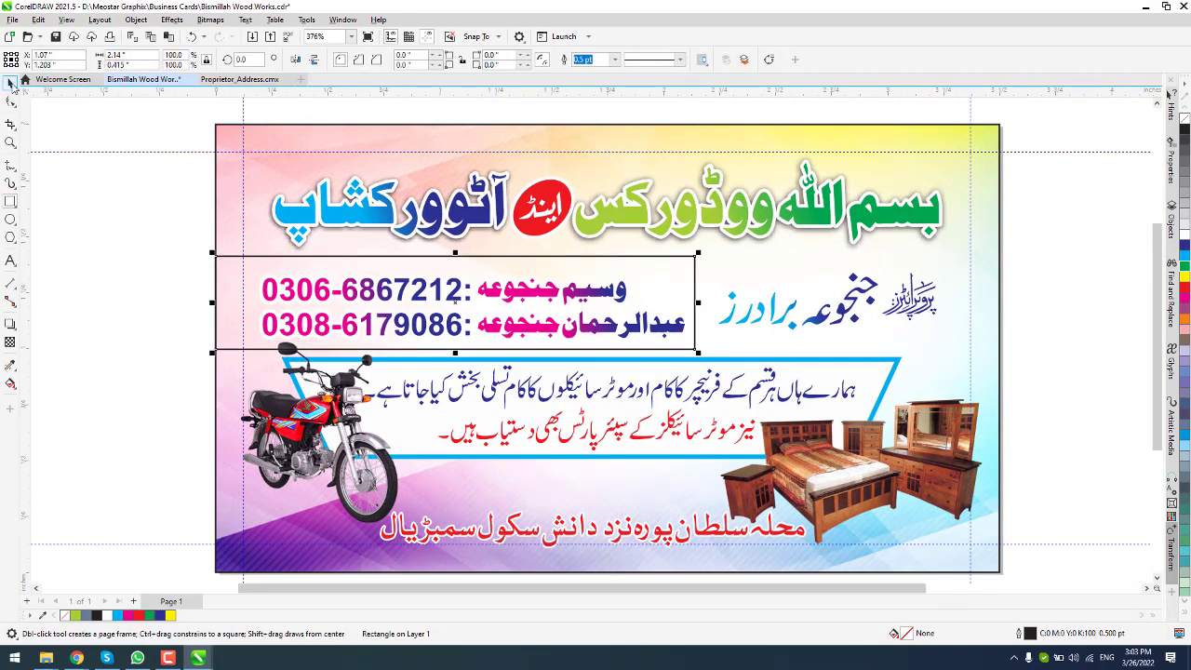
# Step: Fill the box pink with no outline and bring the numbers and names in front
pyautogui.click(10, 84)
pyautogui.click(1185, 234)
pyautogui.rightClick(1185, 118)
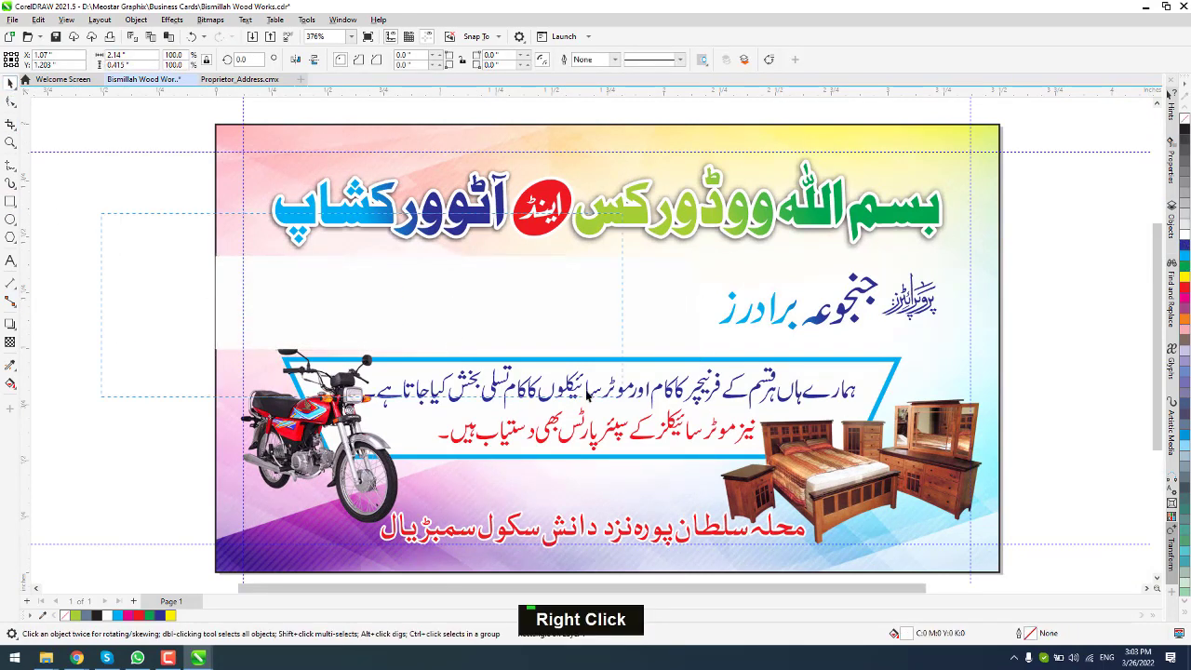
pyautogui.press('Tab')
pyautogui.hotkey('ctrl', 'Home')
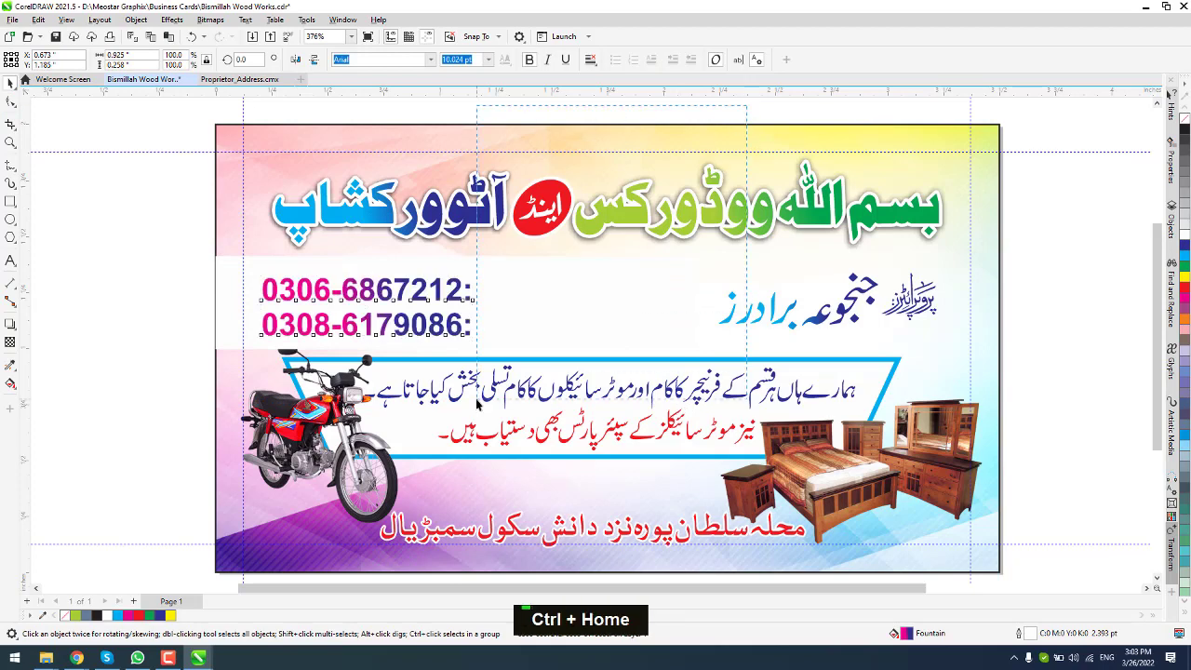
pyautogui.hotkey('ctrl', 'Home')
pyautogui.scroll(1, 596, 237)
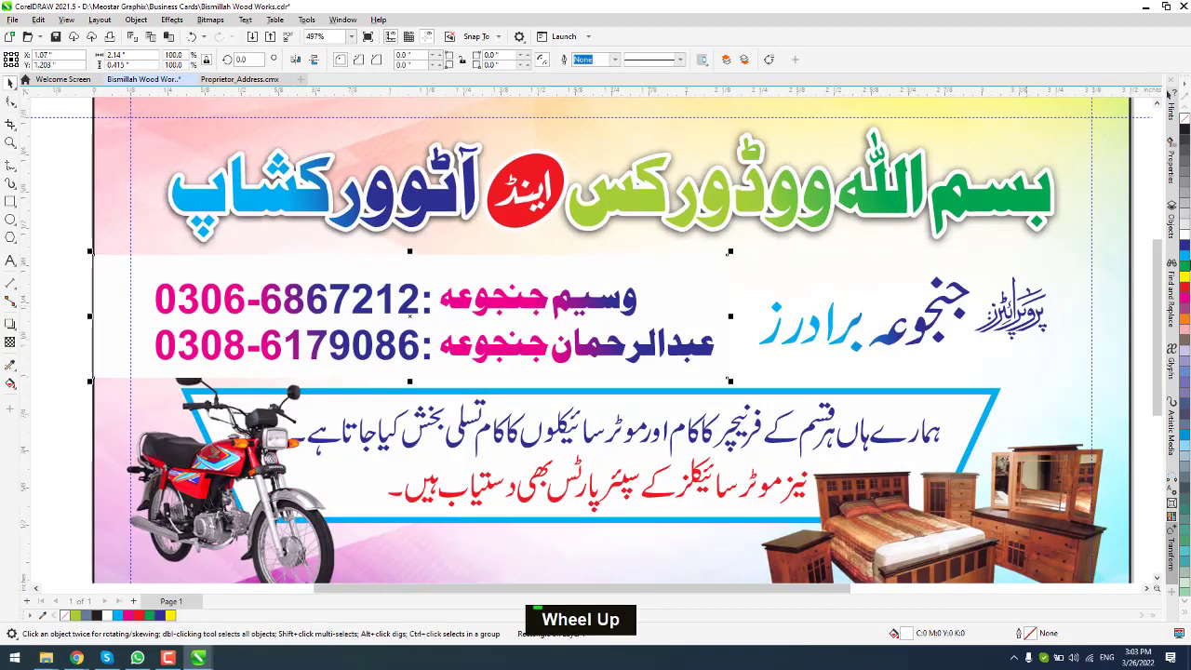
pyautogui.click(1185, 276)
pyautogui.click(1184, 324)
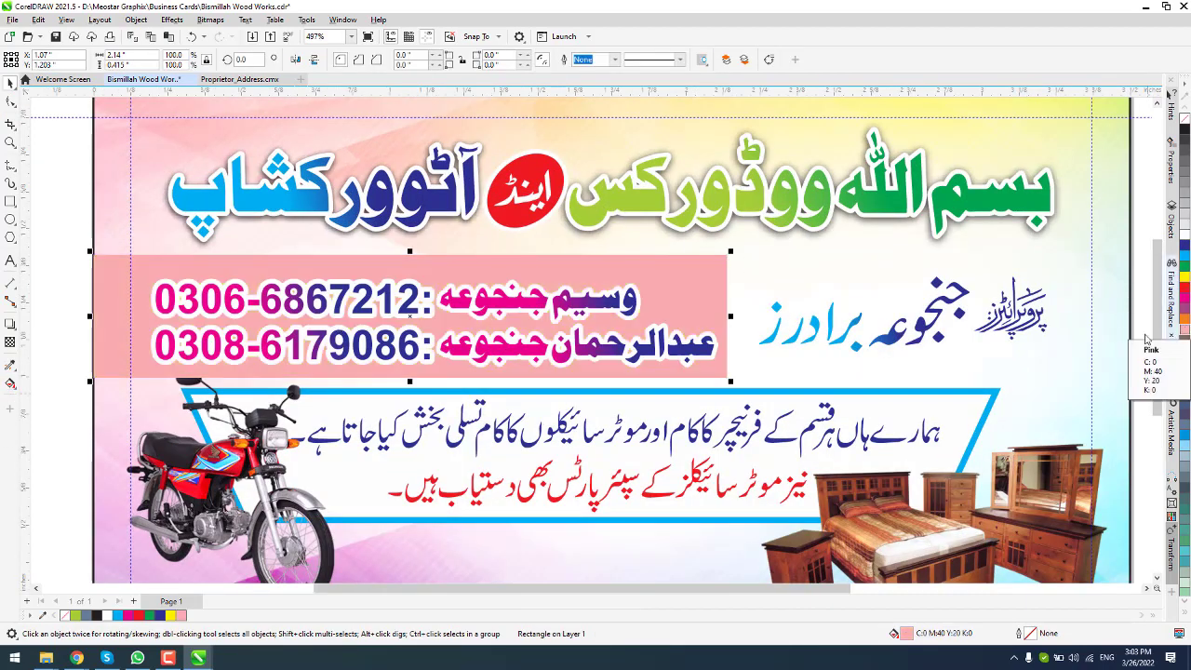
# Step: Add a transparency that fades the pink band toward its right end
pyautogui.click(11, 382)
pyautogui.moveTo(724, 312); pyautogui.dragTo(498, 309)
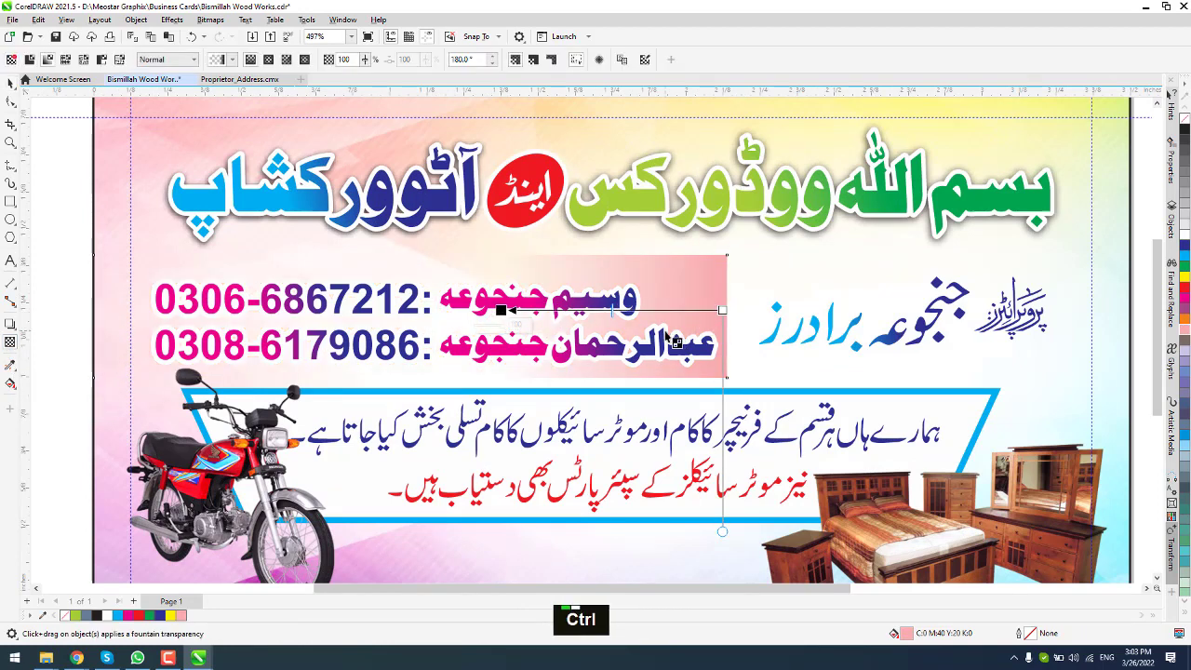
pyautogui.hotkey('ctrl', 'z')
pyautogui.moveTo(599, 322); pyautogui.dragTo(715, 322)
pyautogui.moveTo(603, 321); pyautogui.dragTo(577, 323)
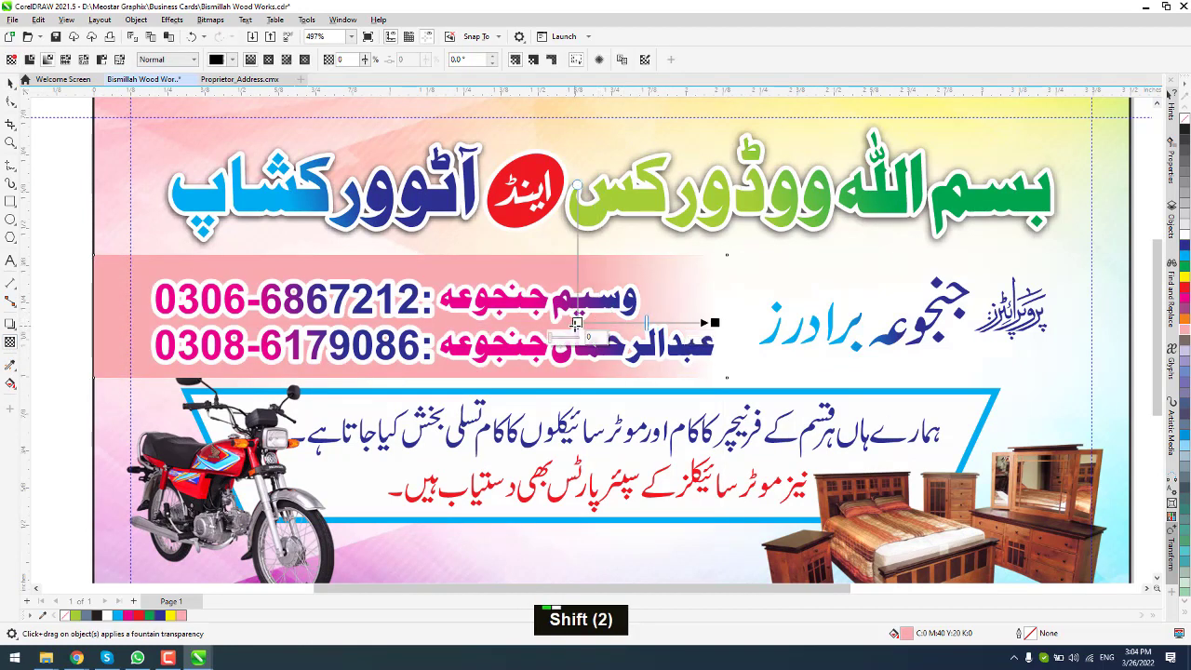
pyautogui.click(9, 84)
pyautogui.scroll(-3, 565, 297)
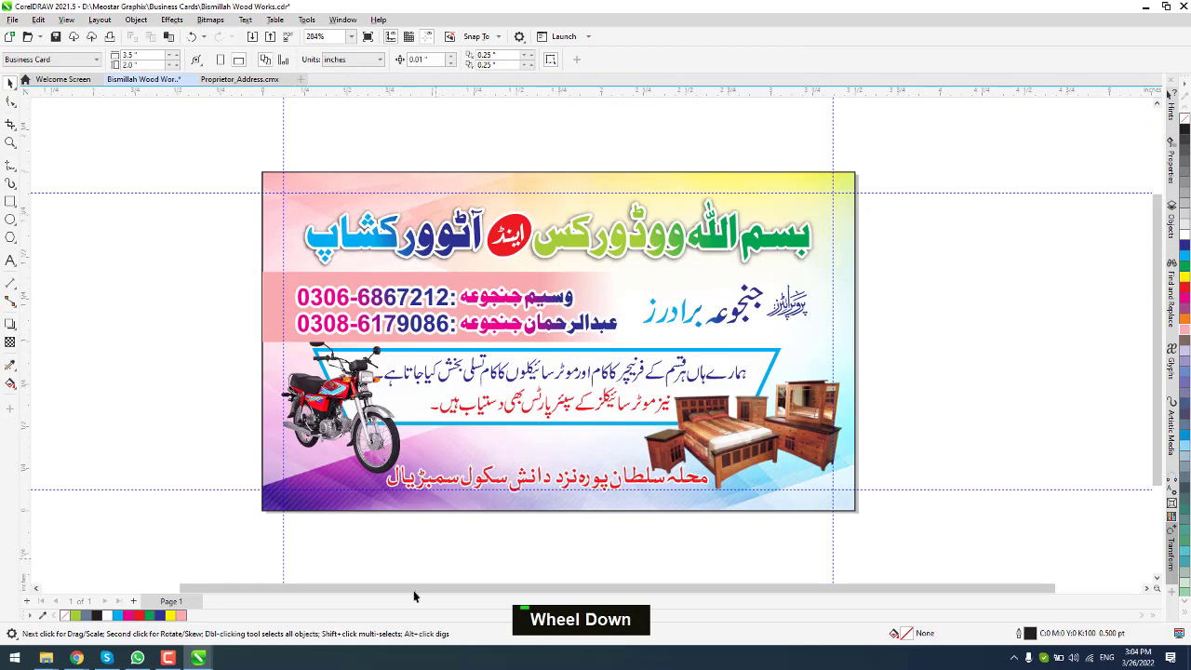
# Step: Draw a light blue bar with no outline around the bottom address
pyautogui.scroll(2, 500, 487)
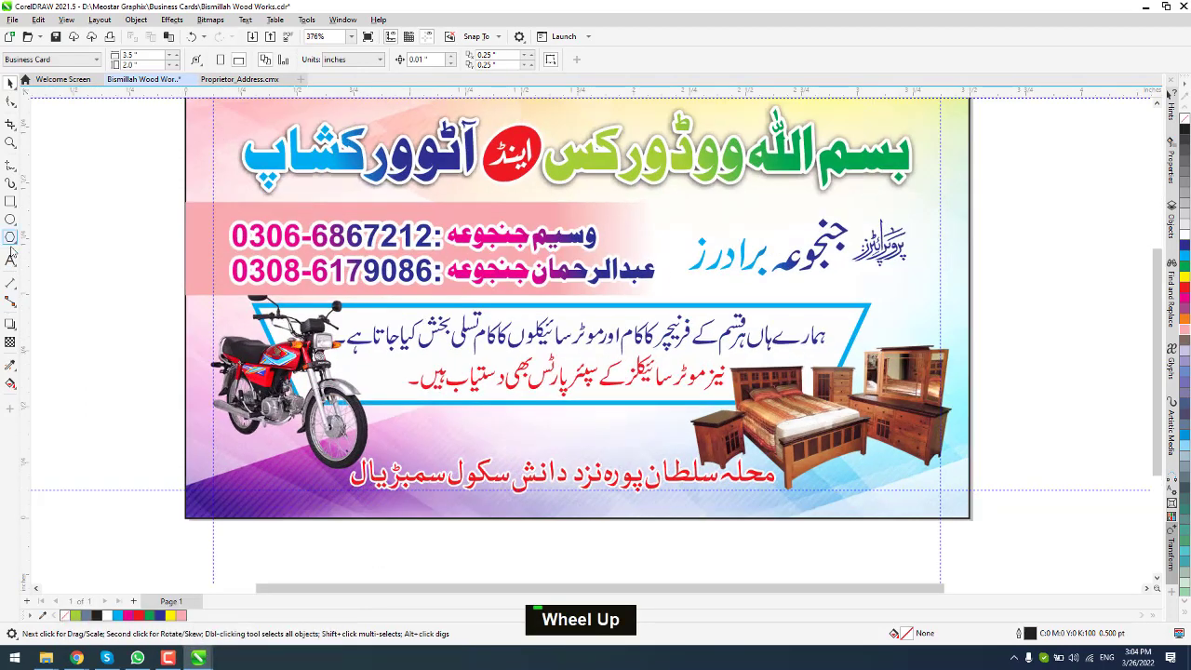
pyautogui.click(11, 201)
pyautogui.moveTo(337, 454); pyautogui.dragTo(788, 500)
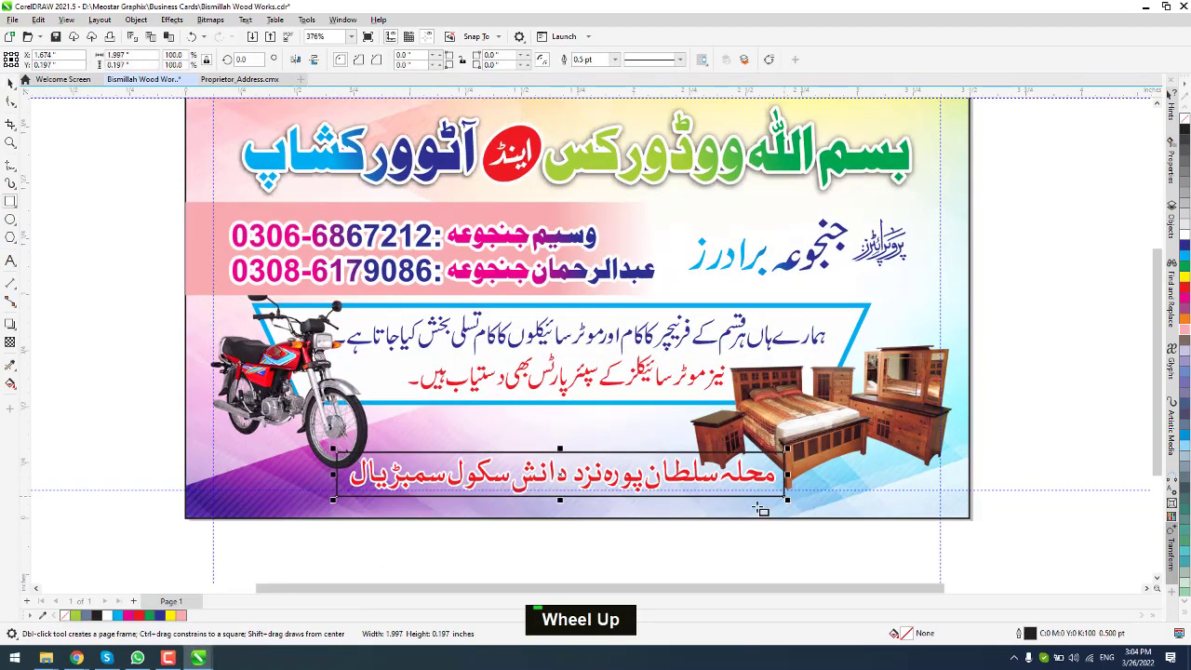
pyautogui.click(1186, 321)
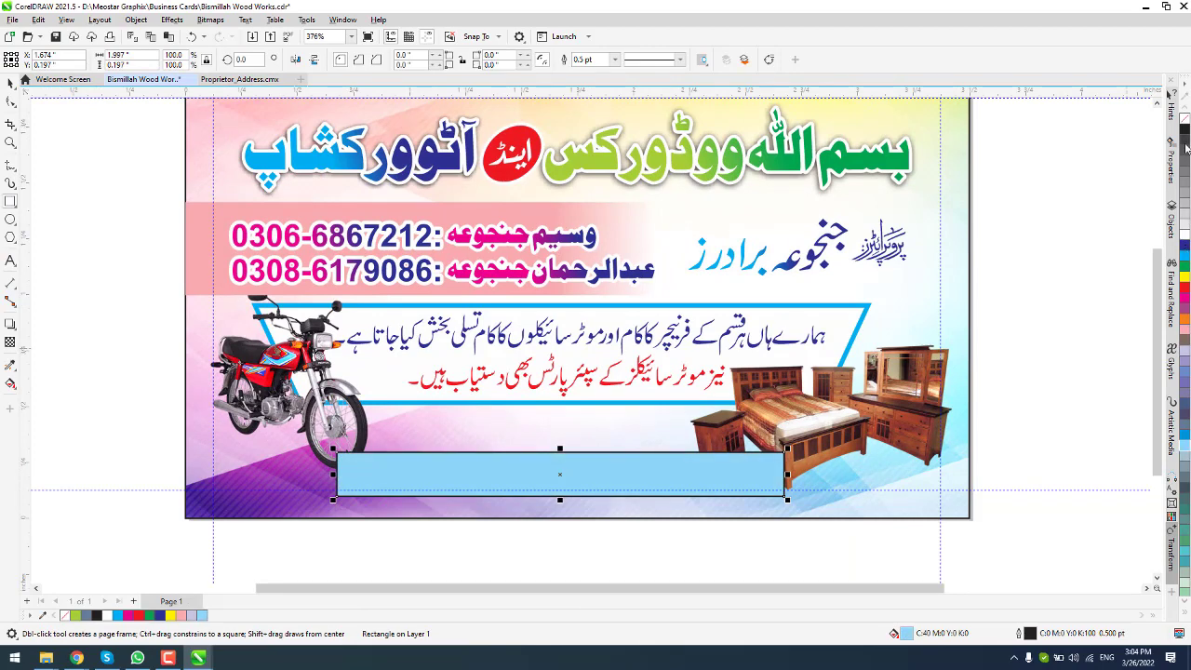
pyautogui.rightClick(1185, 121)
# Step: Bring the motorcycle image, address text and furniture image in front of the blue bar
pyautogui.click(290, 359)
pyautogui.hotkey('ctrl', 'Home')
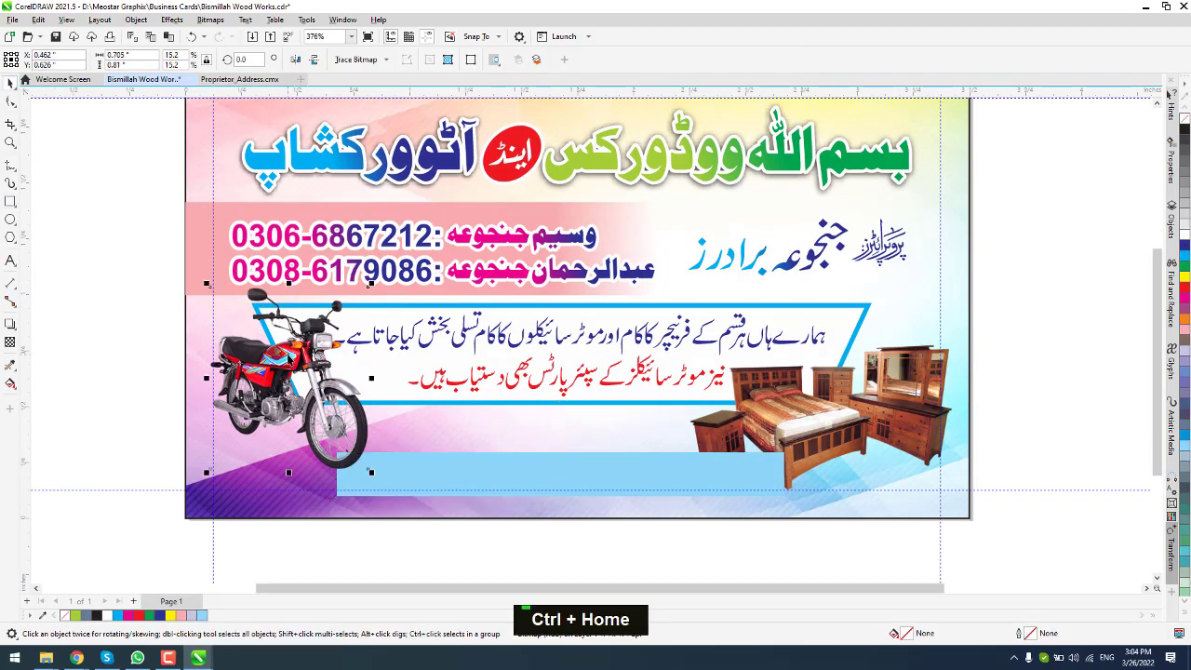
pyautogui.moveTo(366, 392); pyautogui.dragTo(345, 387)
pyautogui.hotkey('ctrl', 'Home')
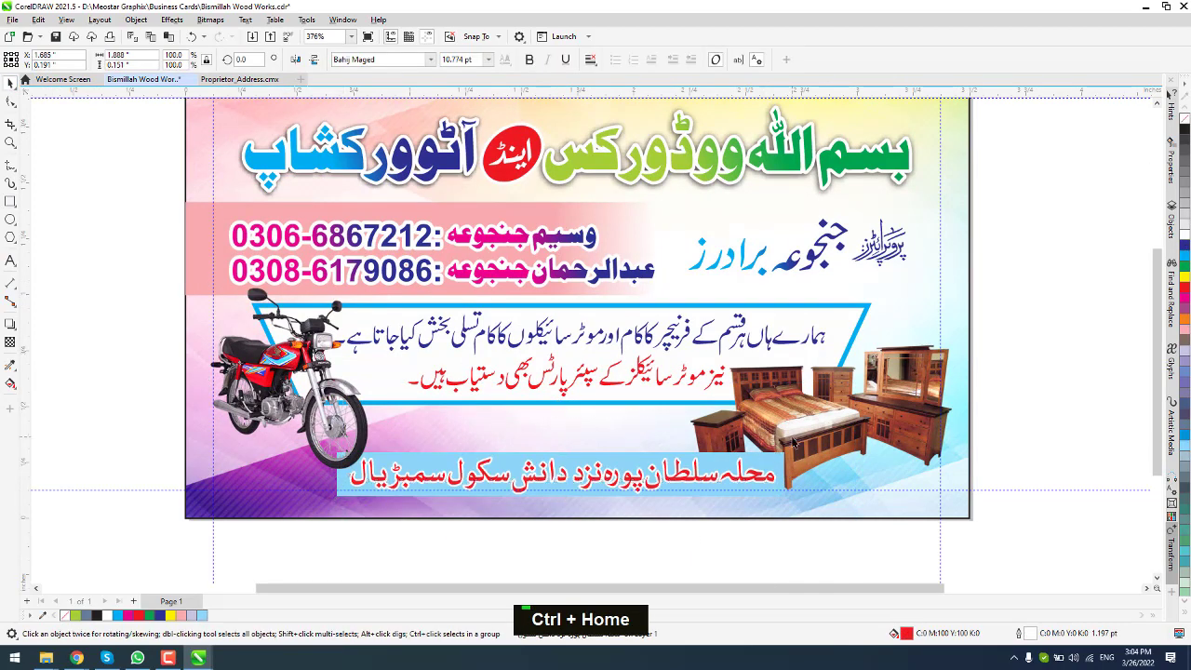
pyautogui.click(794, 442)
pyautogui.hotkey('ctrl', 'Home')
# Step: Adjust the blue bar's corners, fit the card in view and select the proprietor label
pyautogui.doubleClick(353, 479)
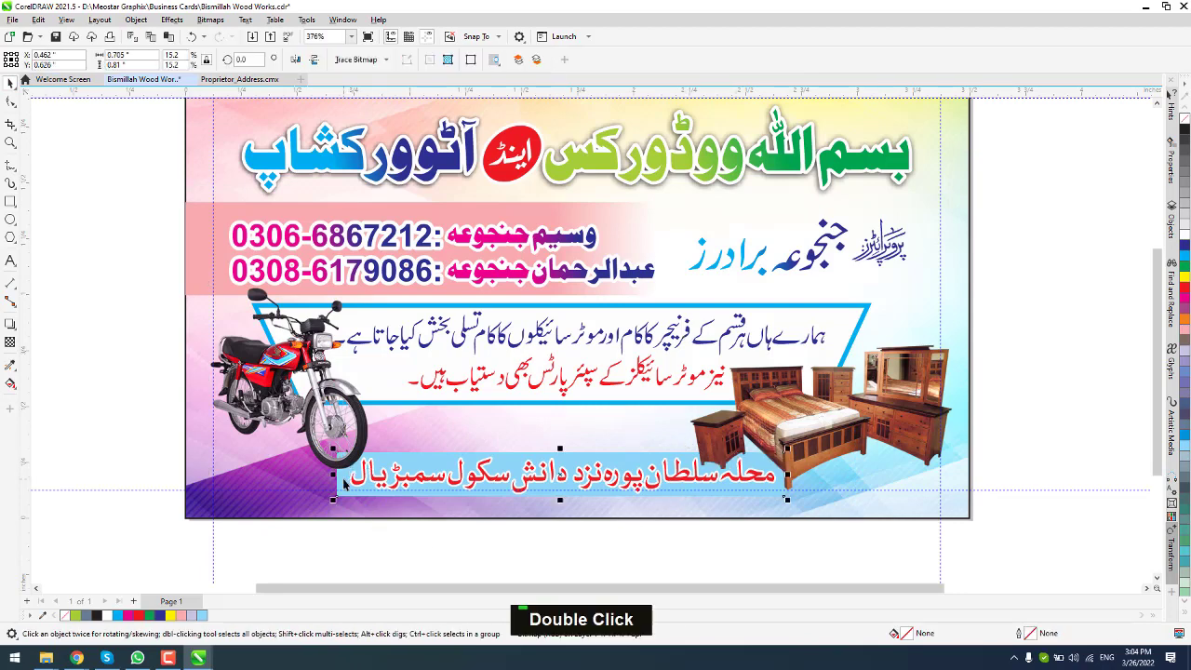
pyautogui.scroll(2, 345, 479)
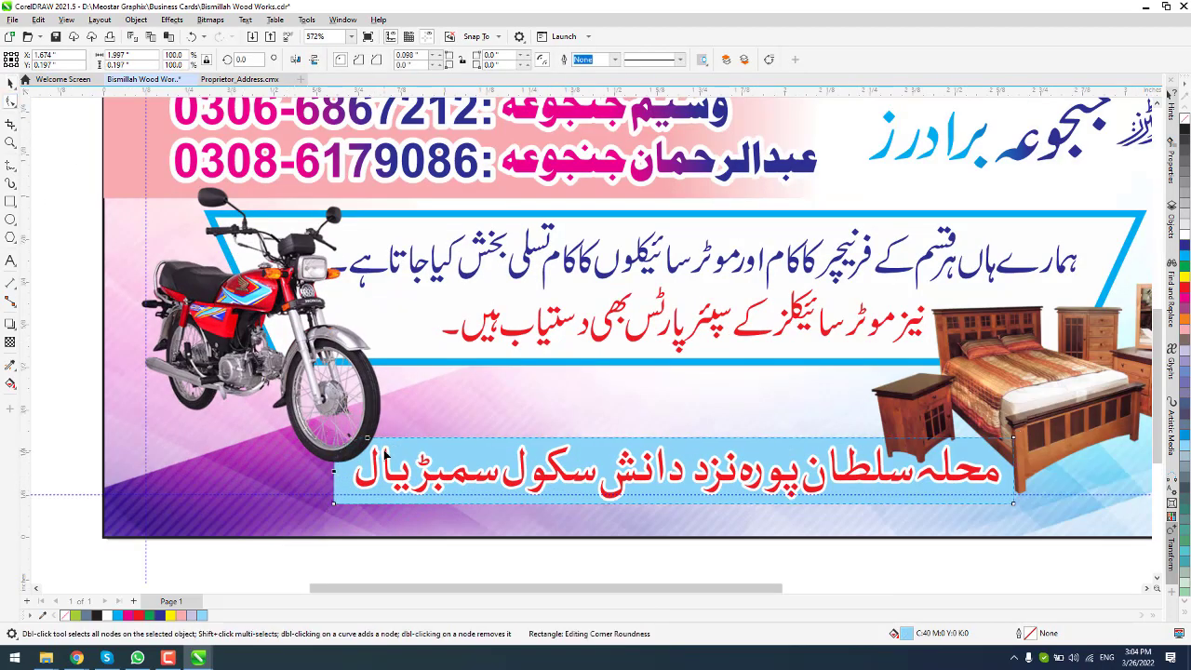
pyautogui.scroll(-4, 243, 206)
pyautogui.press('space')
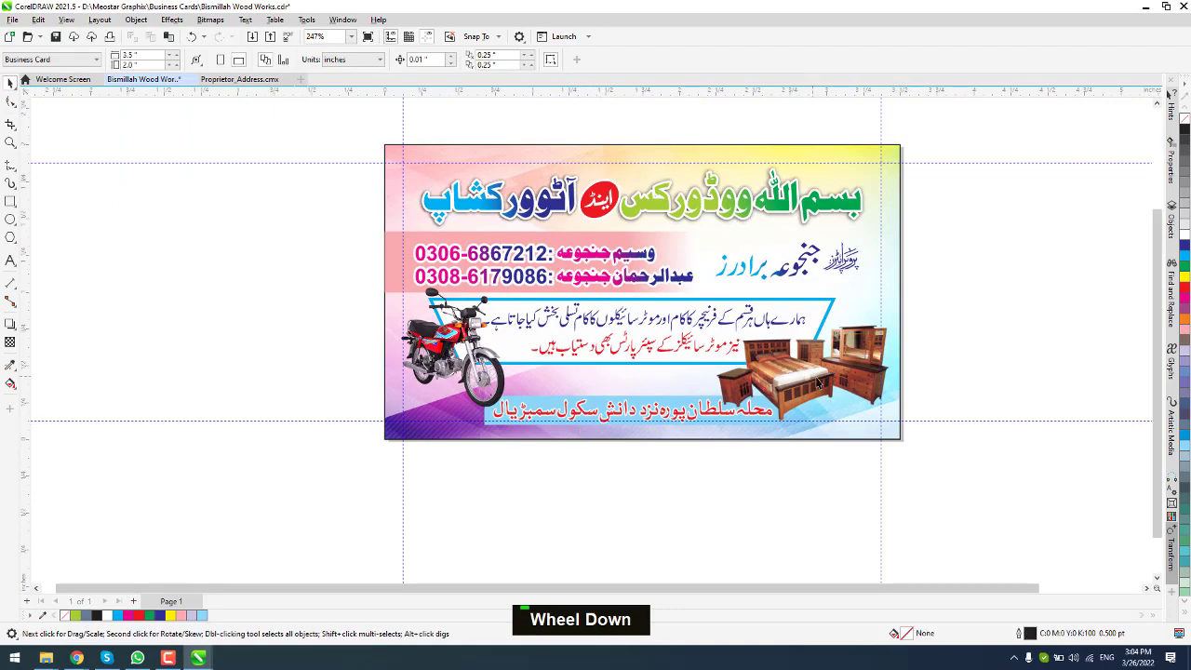
pyautogui.scroll(5, 819, 296)
pyautogui.click(819, 296)
# Step: Nudge the proprietor label left, colour it magenta, and save the file
pyautogui.moveTo(819, 296); pyautogui.dragTo(789, 303)
pyautogui.doubleClick(1186, 296)
pyautogui.scroll(1, 802, 302)
pyautogui.scroll(-2, 795, 304)
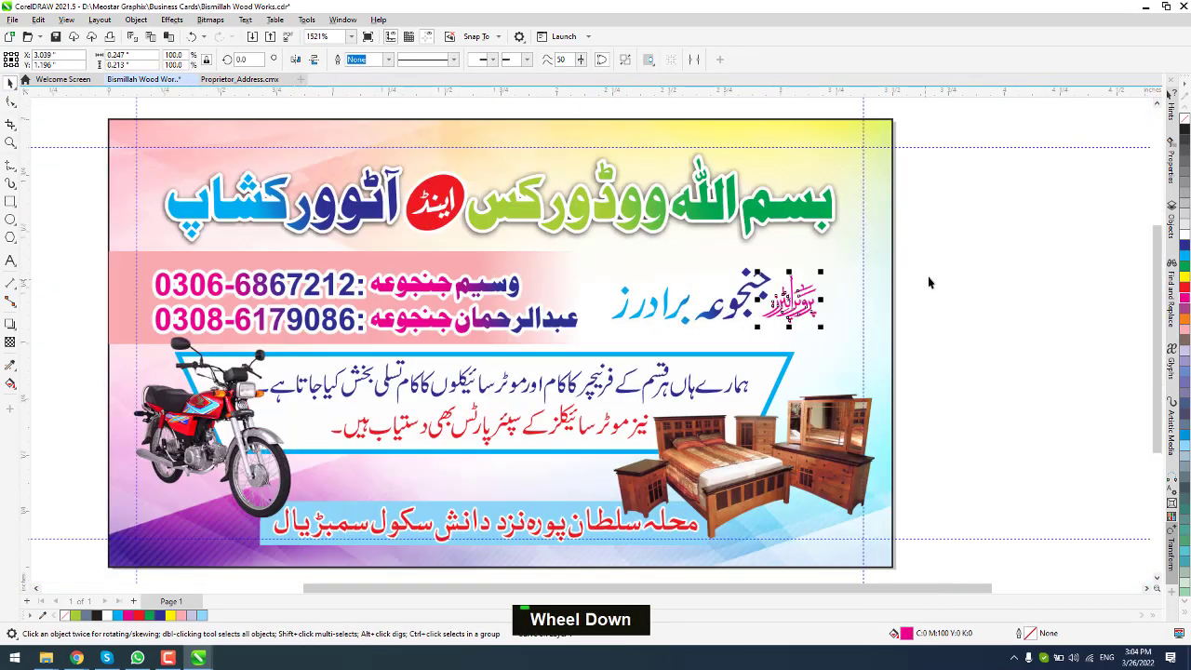
pyautogui.click(929, 283)
pyautogui.hotkey('ctrl', 's')
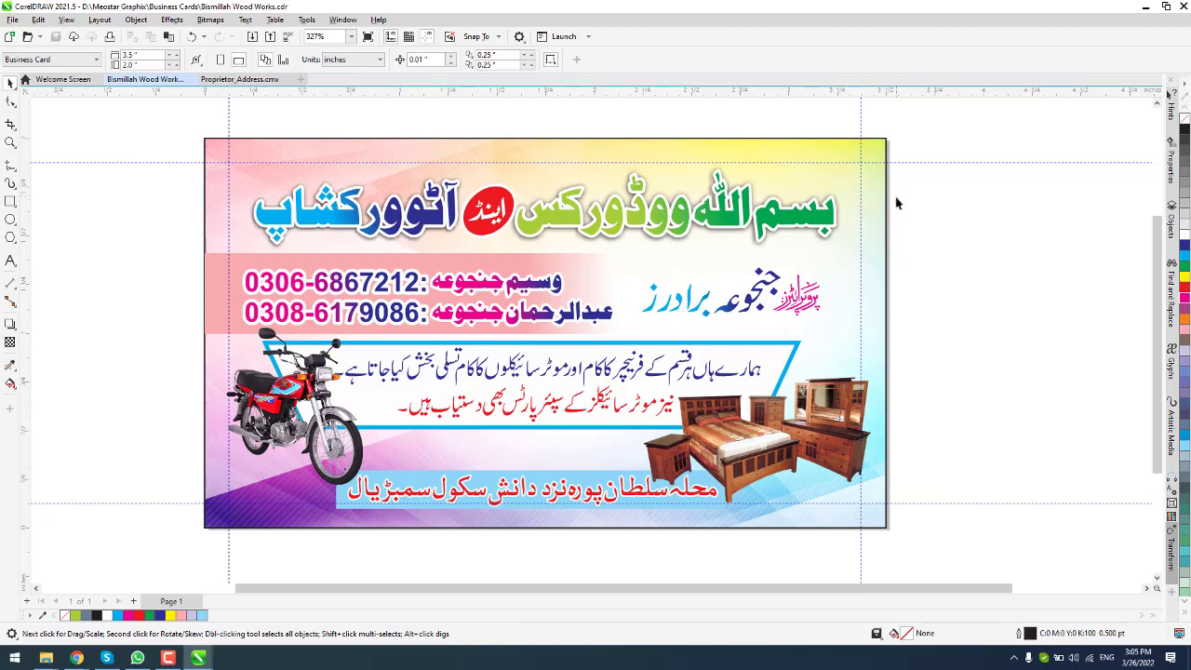
# Step: Remove the card background's black outline and save again
pyautogui.click(885, 142)
pyautogui.rightClick(1185, 119)
pyautogui.click(968, 177)
pyautogui.hotkey('ctrl', 's')
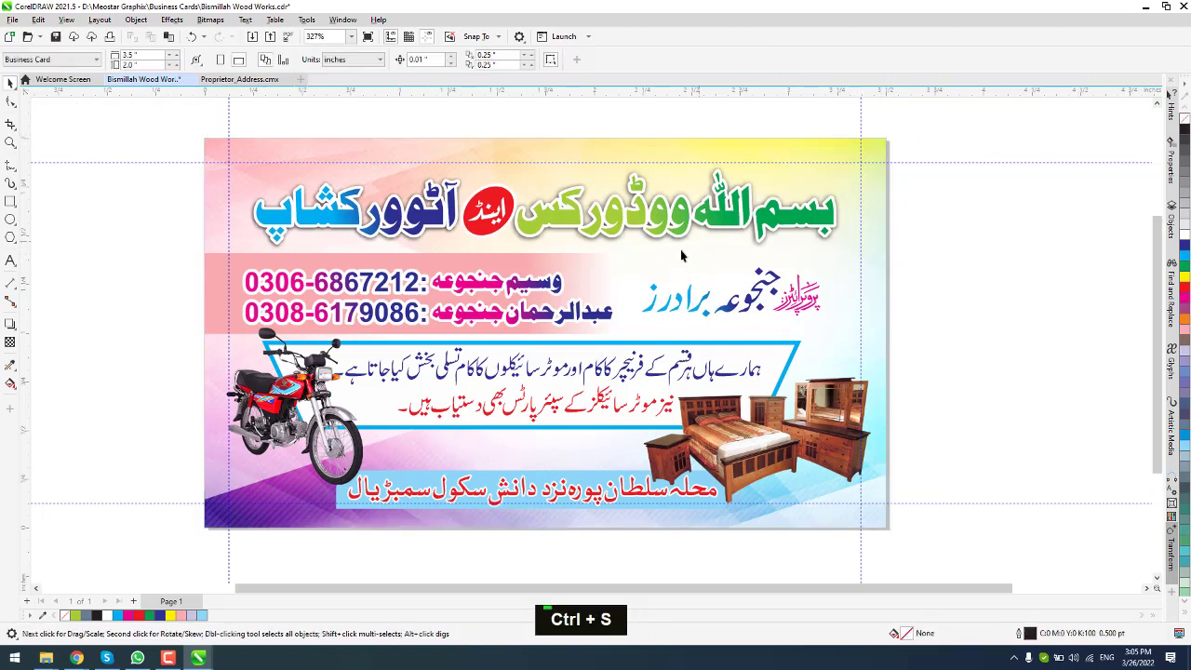